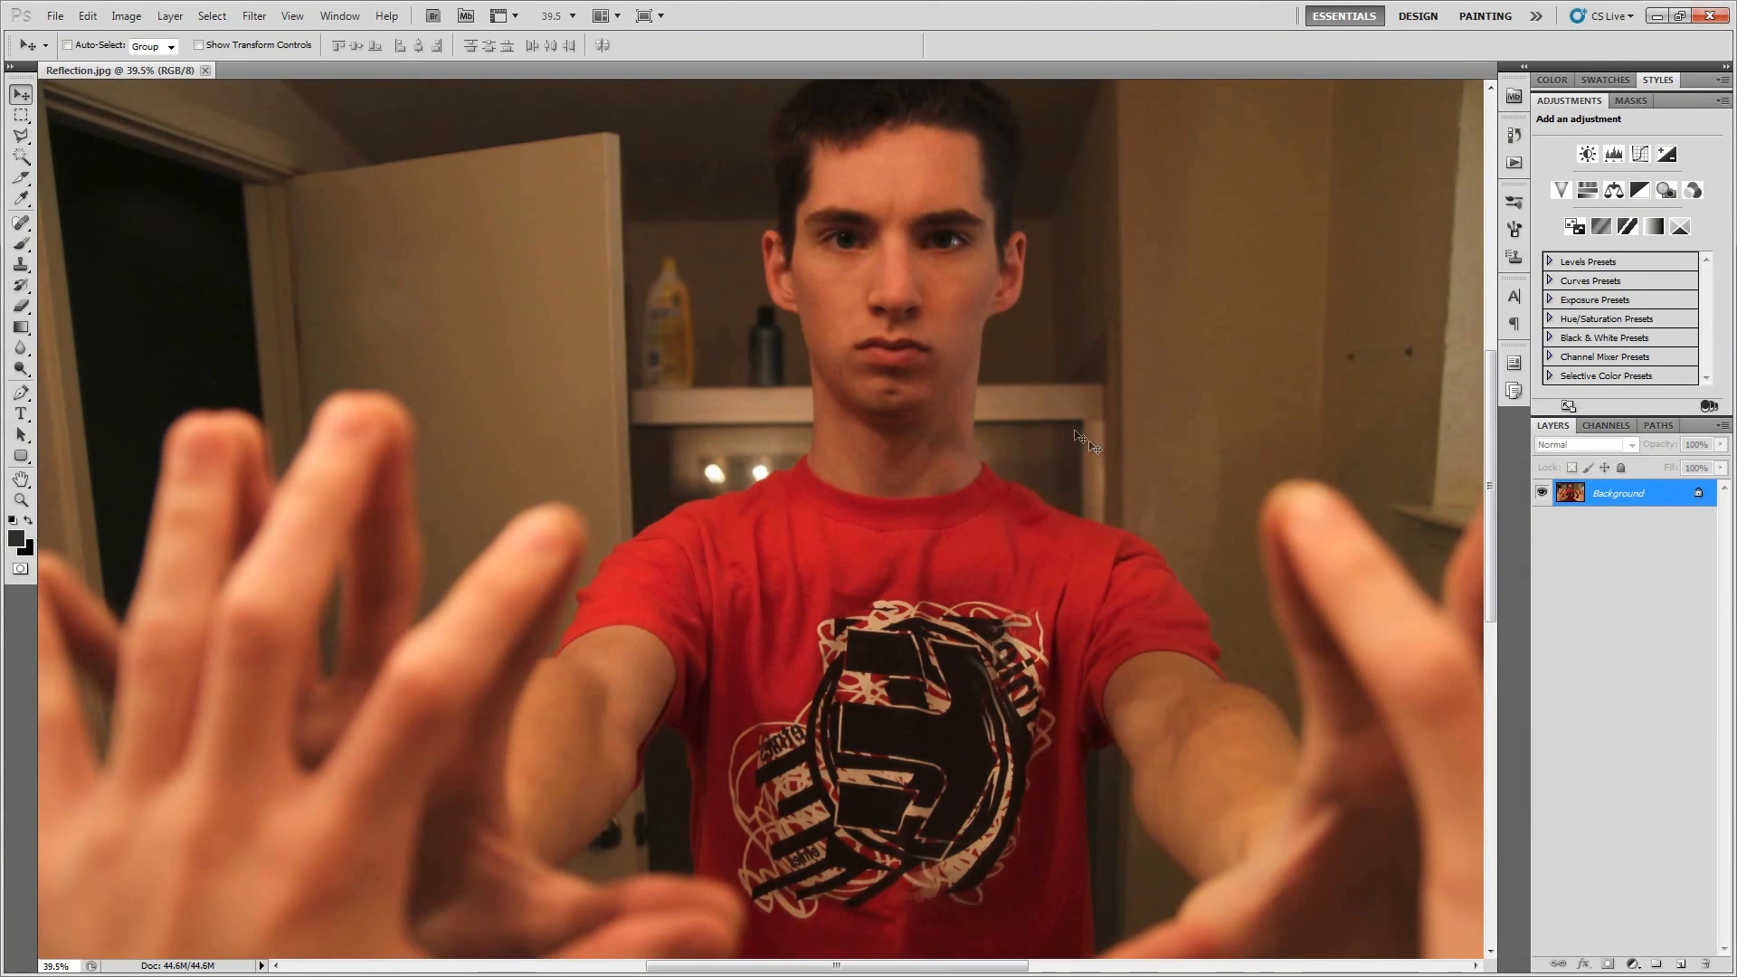
Examine the left, right and center photos in the Reflection Pics folder, comparing the hand and camera poses.
drag(1736, 375, 770, 211)
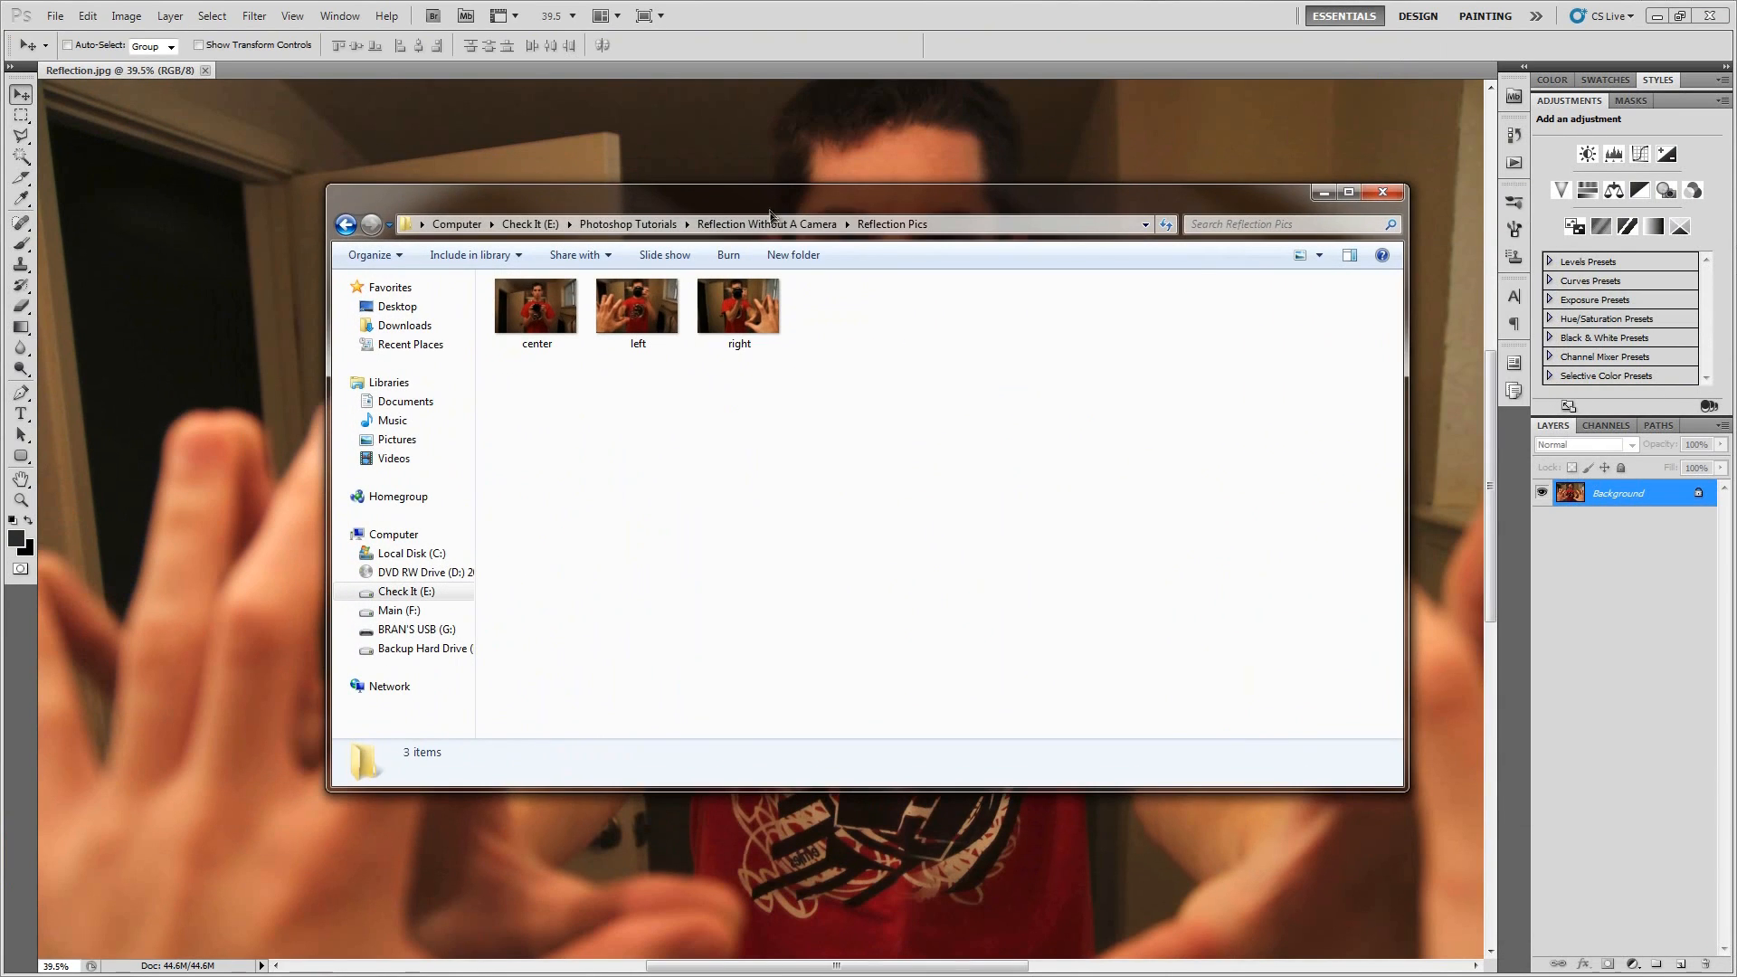
click(642, 308)
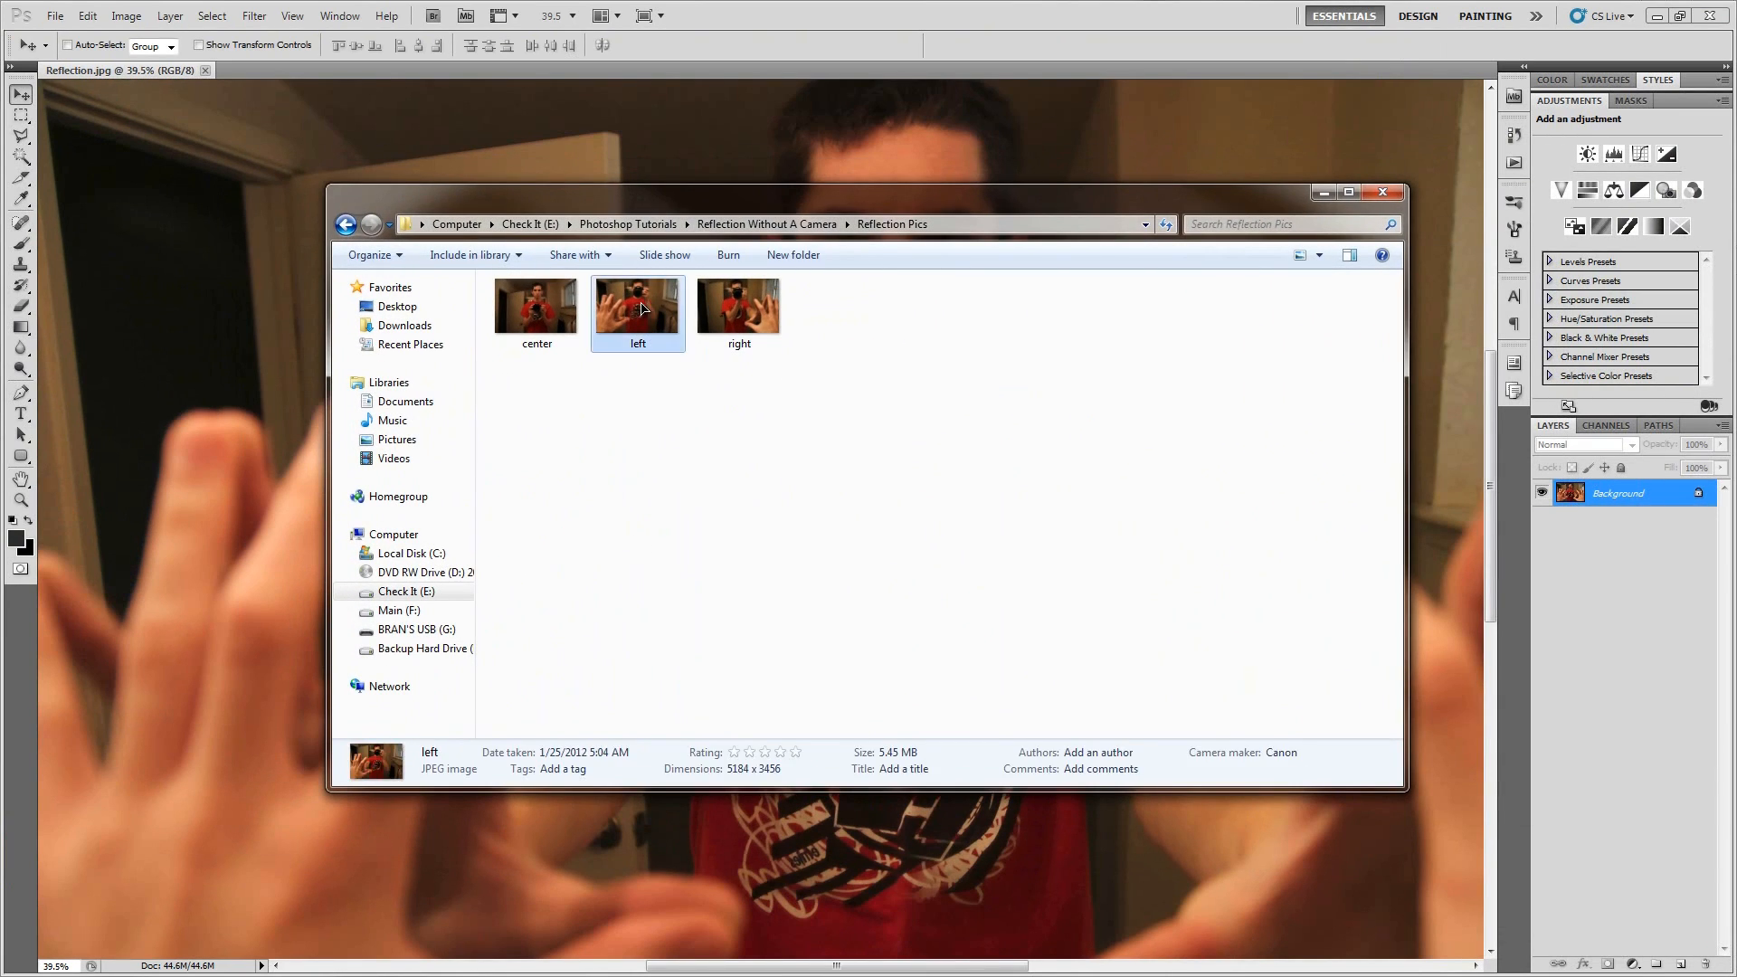
double_click(642, 308)
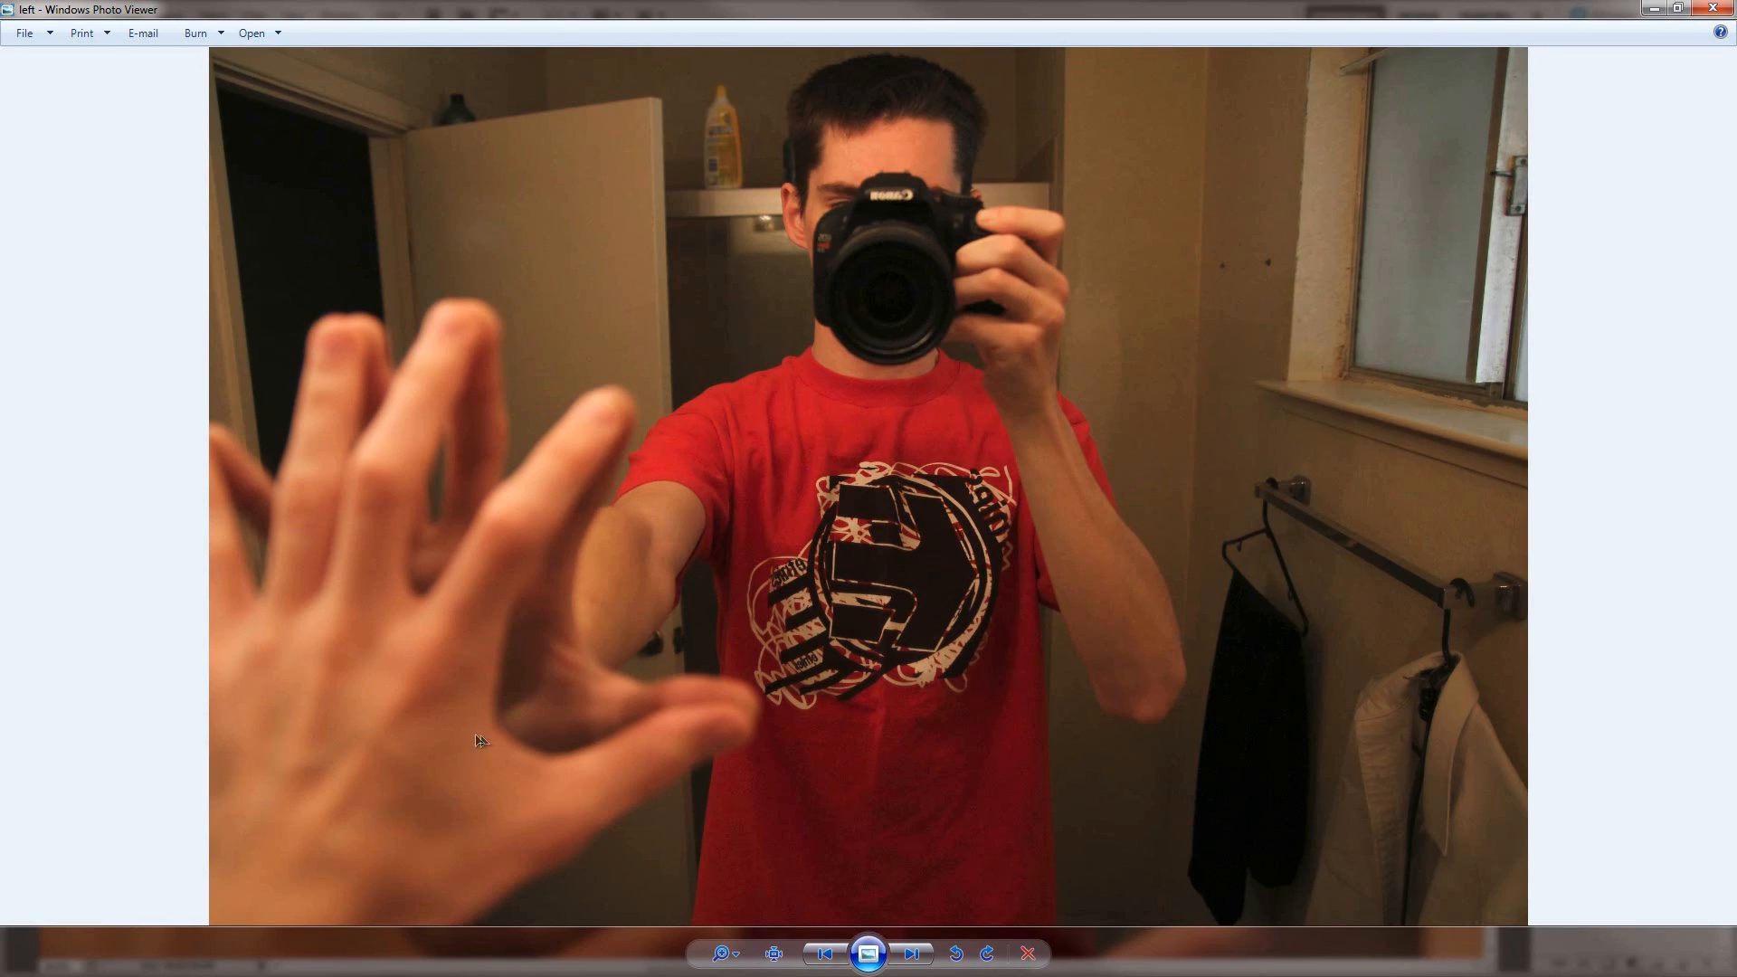
click(911, 954)
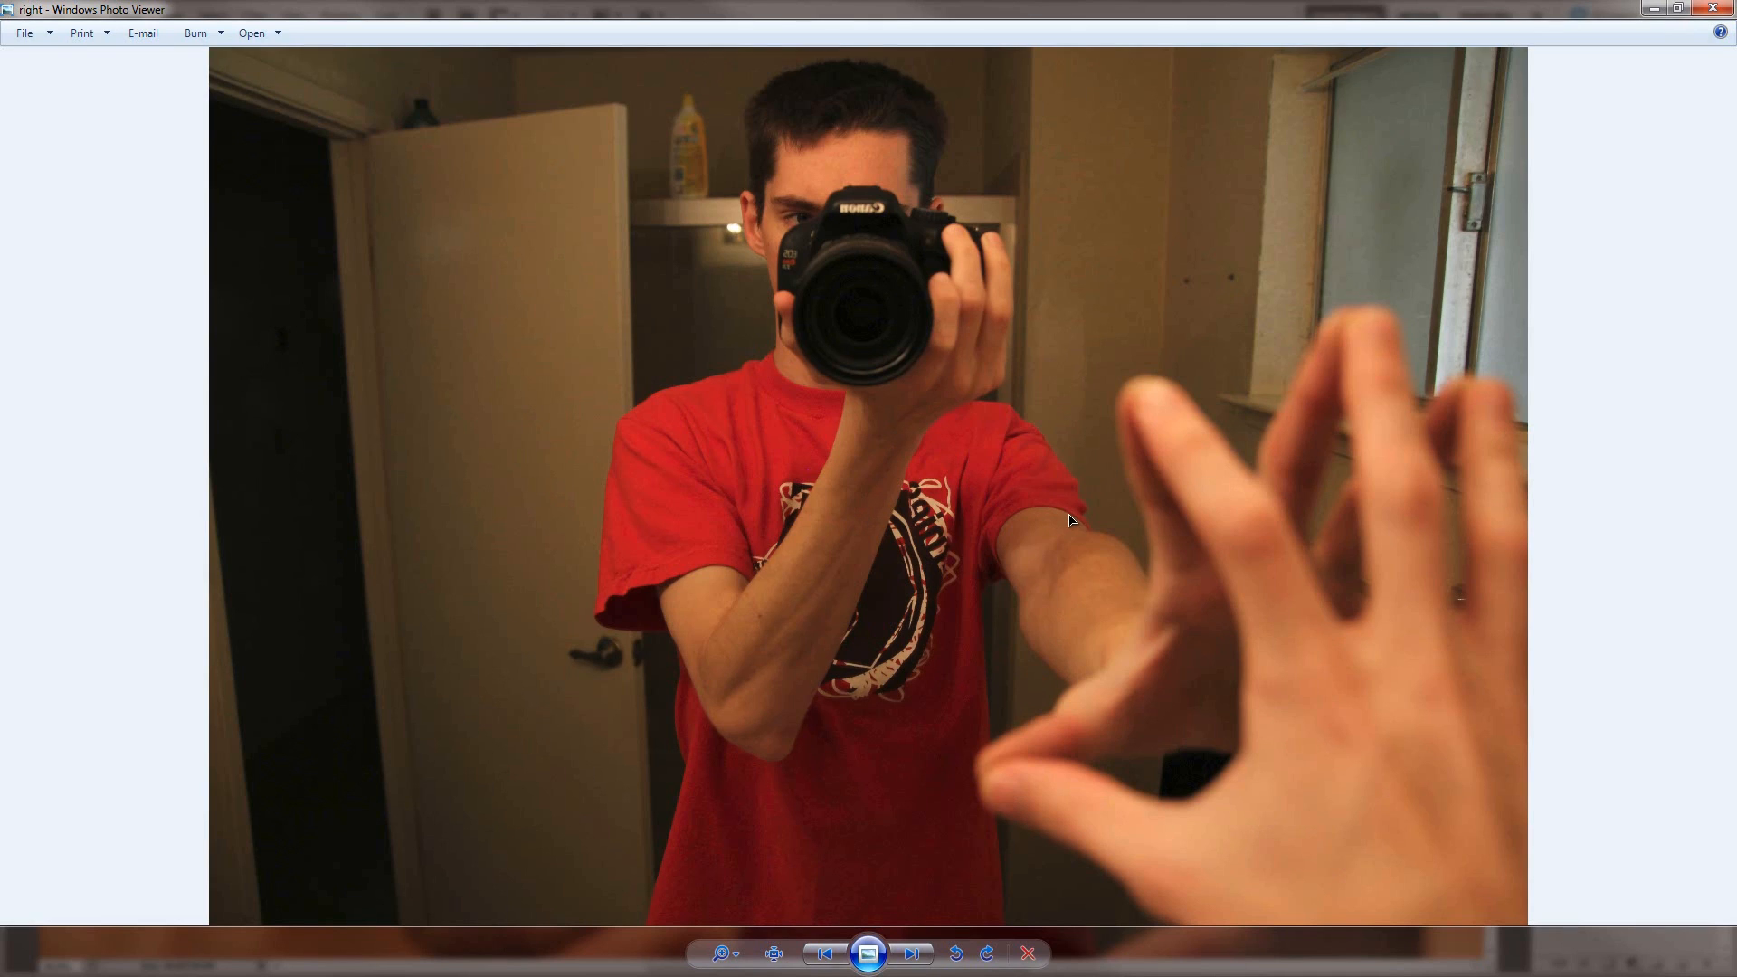
click(910, 953)
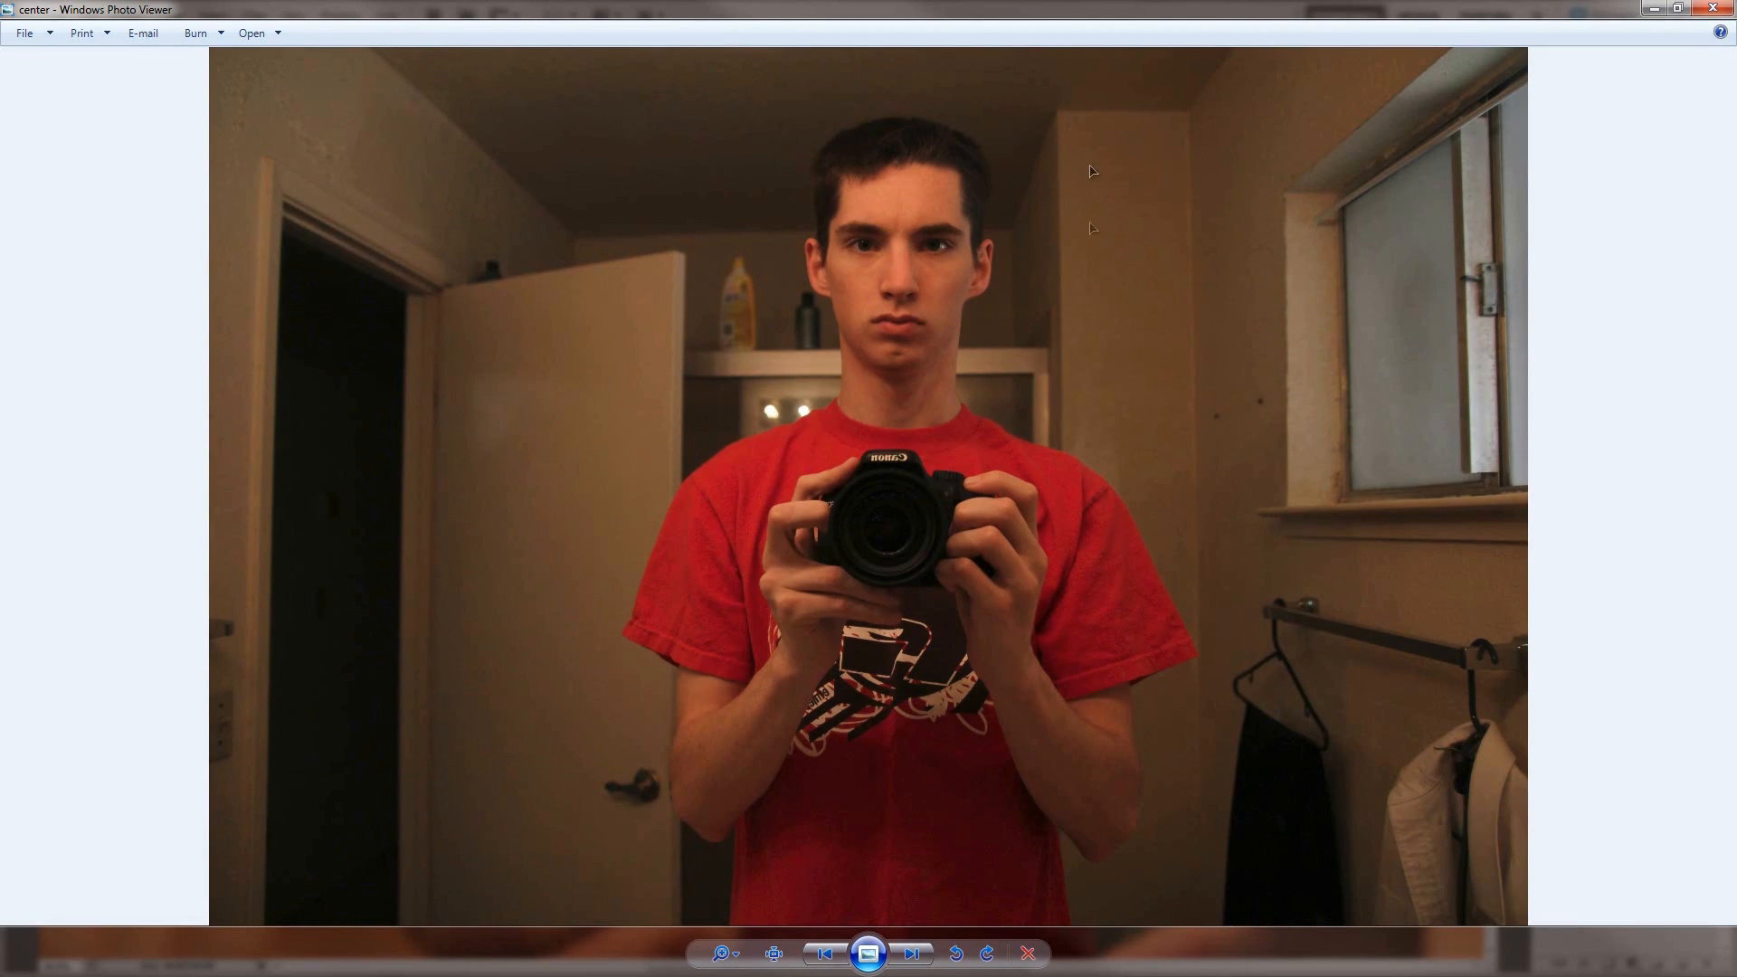
click(914, 955)
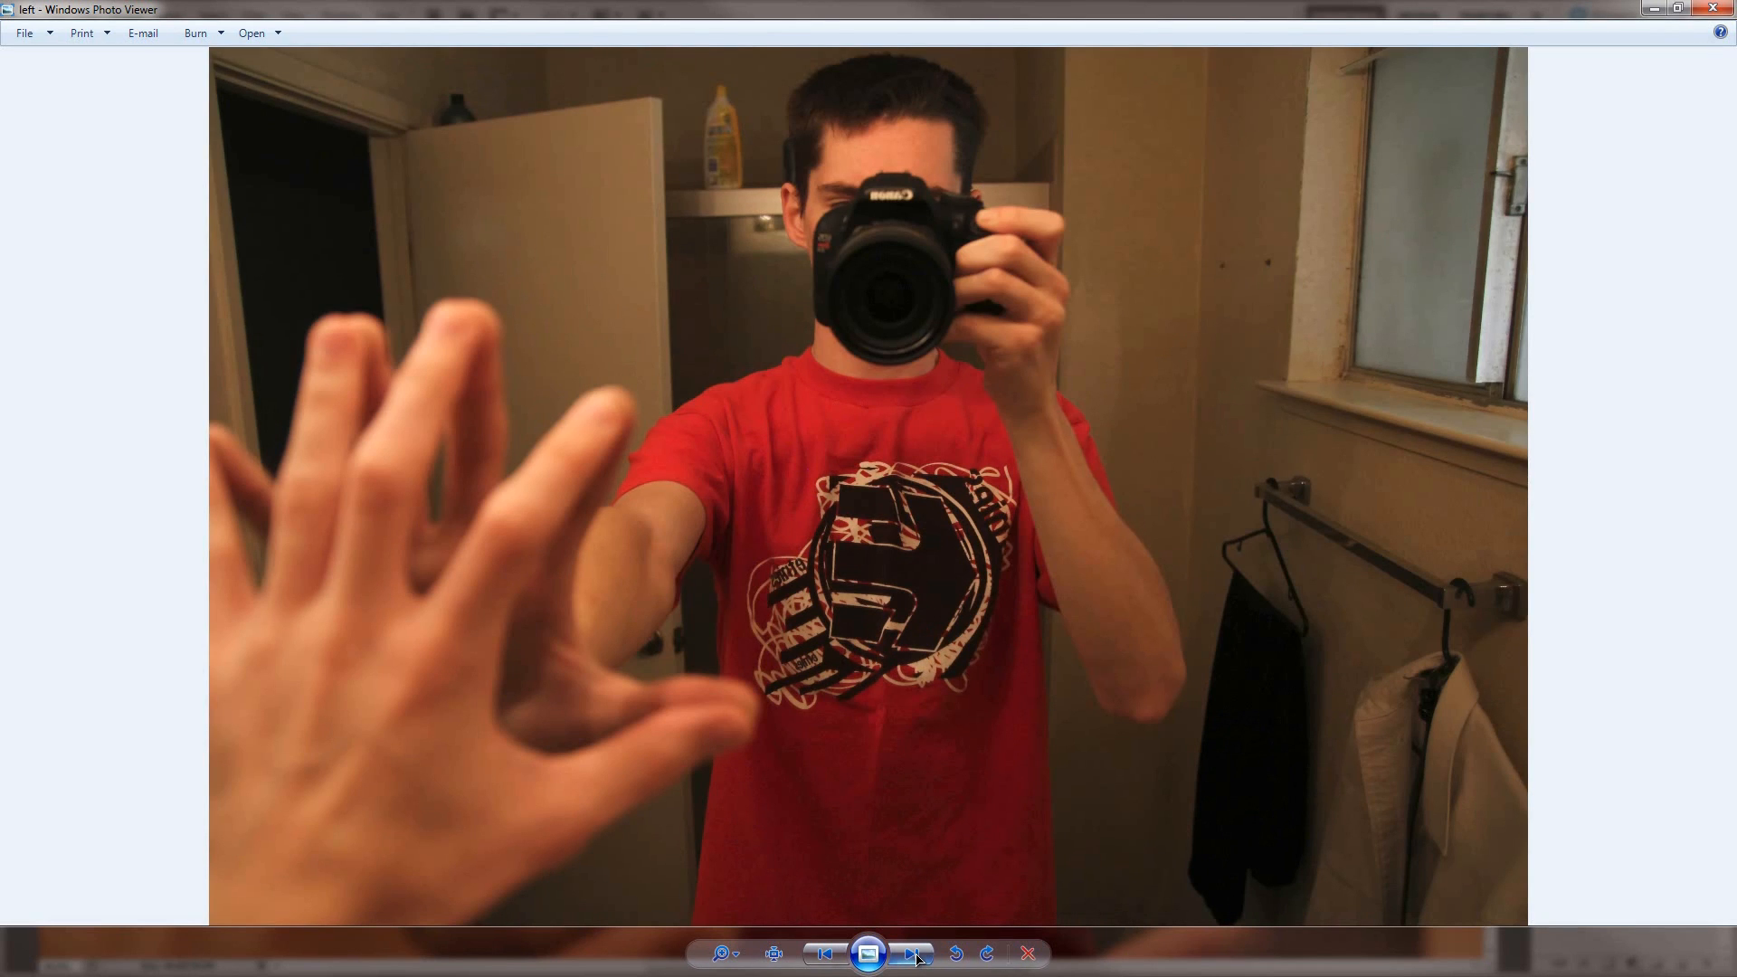
click(917, 957)
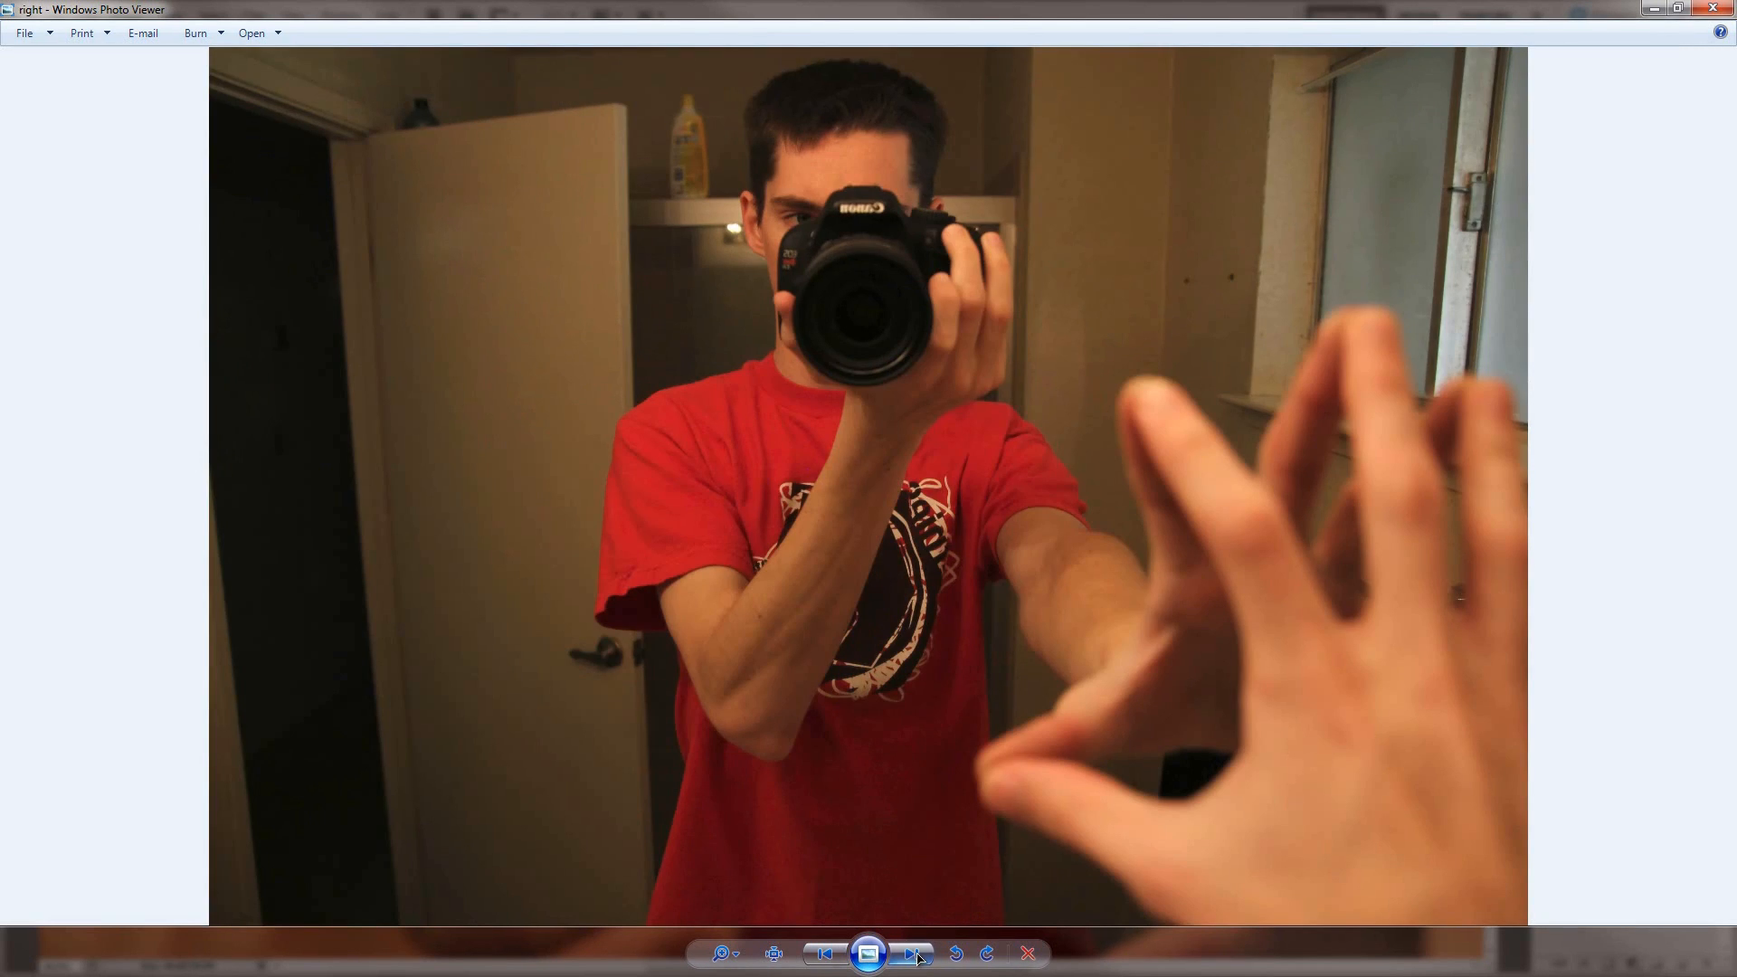
click(916, 957)
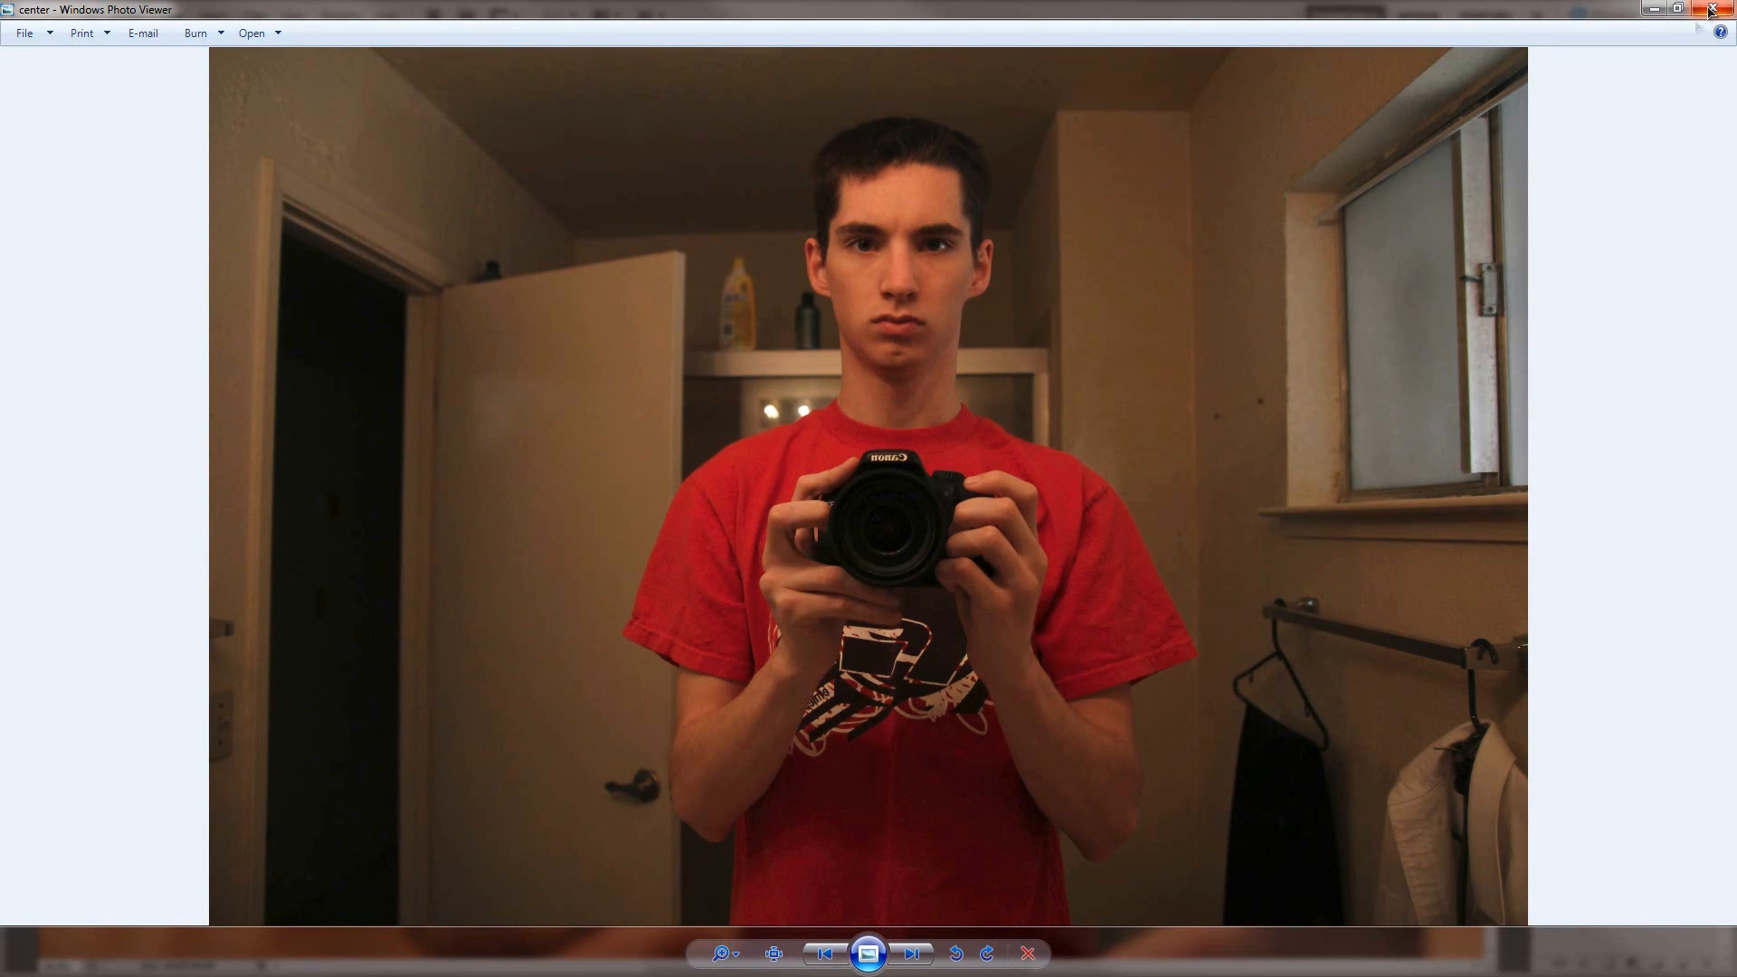
click(910, 953)
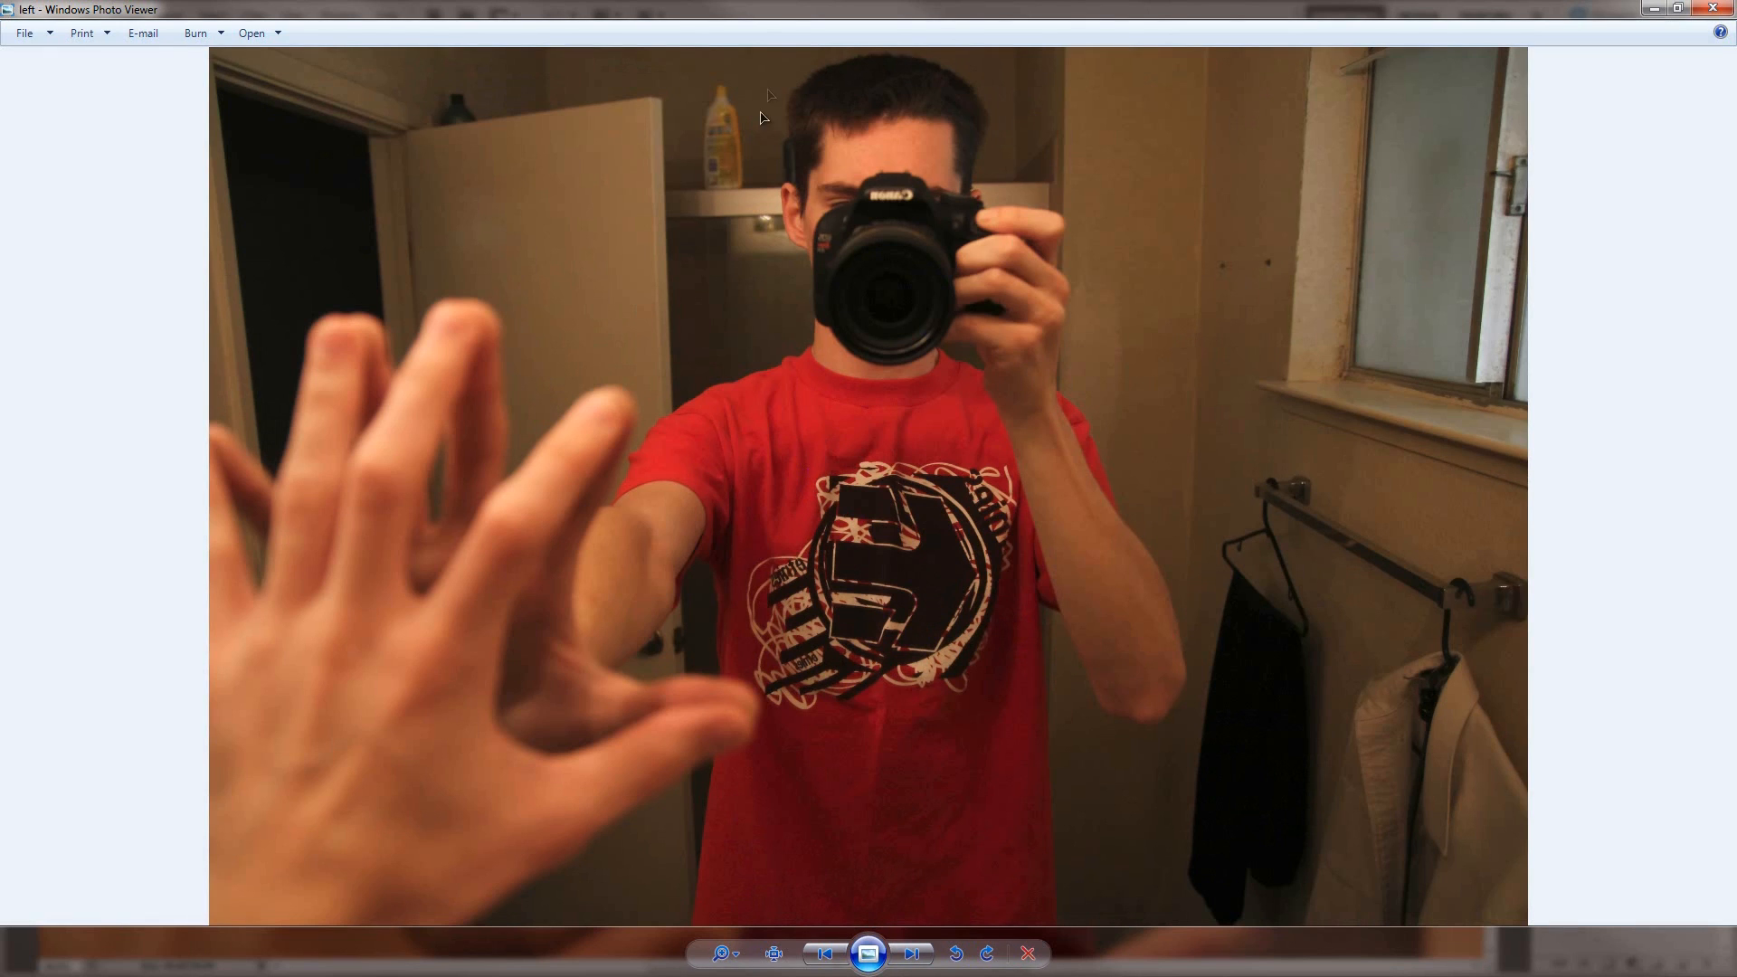
click(904, 963)
click(904, 962)
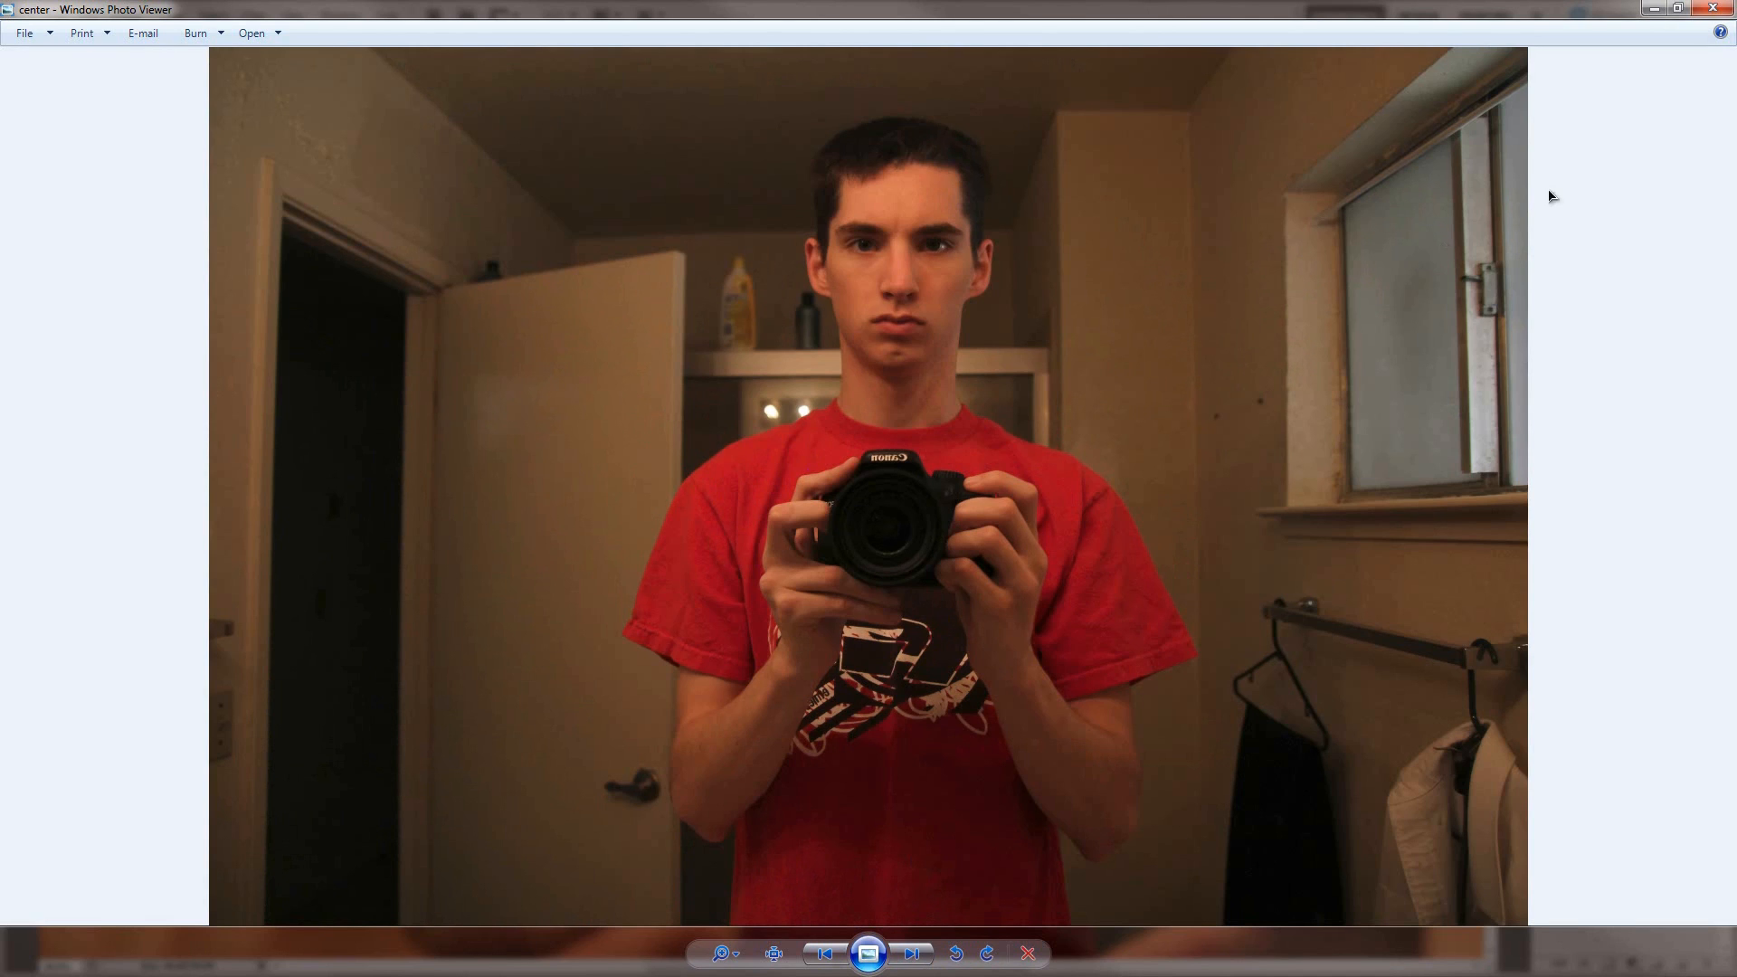
click(1712, 8)
Open the center, left and right photos as separate documents in Photoshop and reset the foreground and background colors to default.
drag(974, 453, 769, 79)
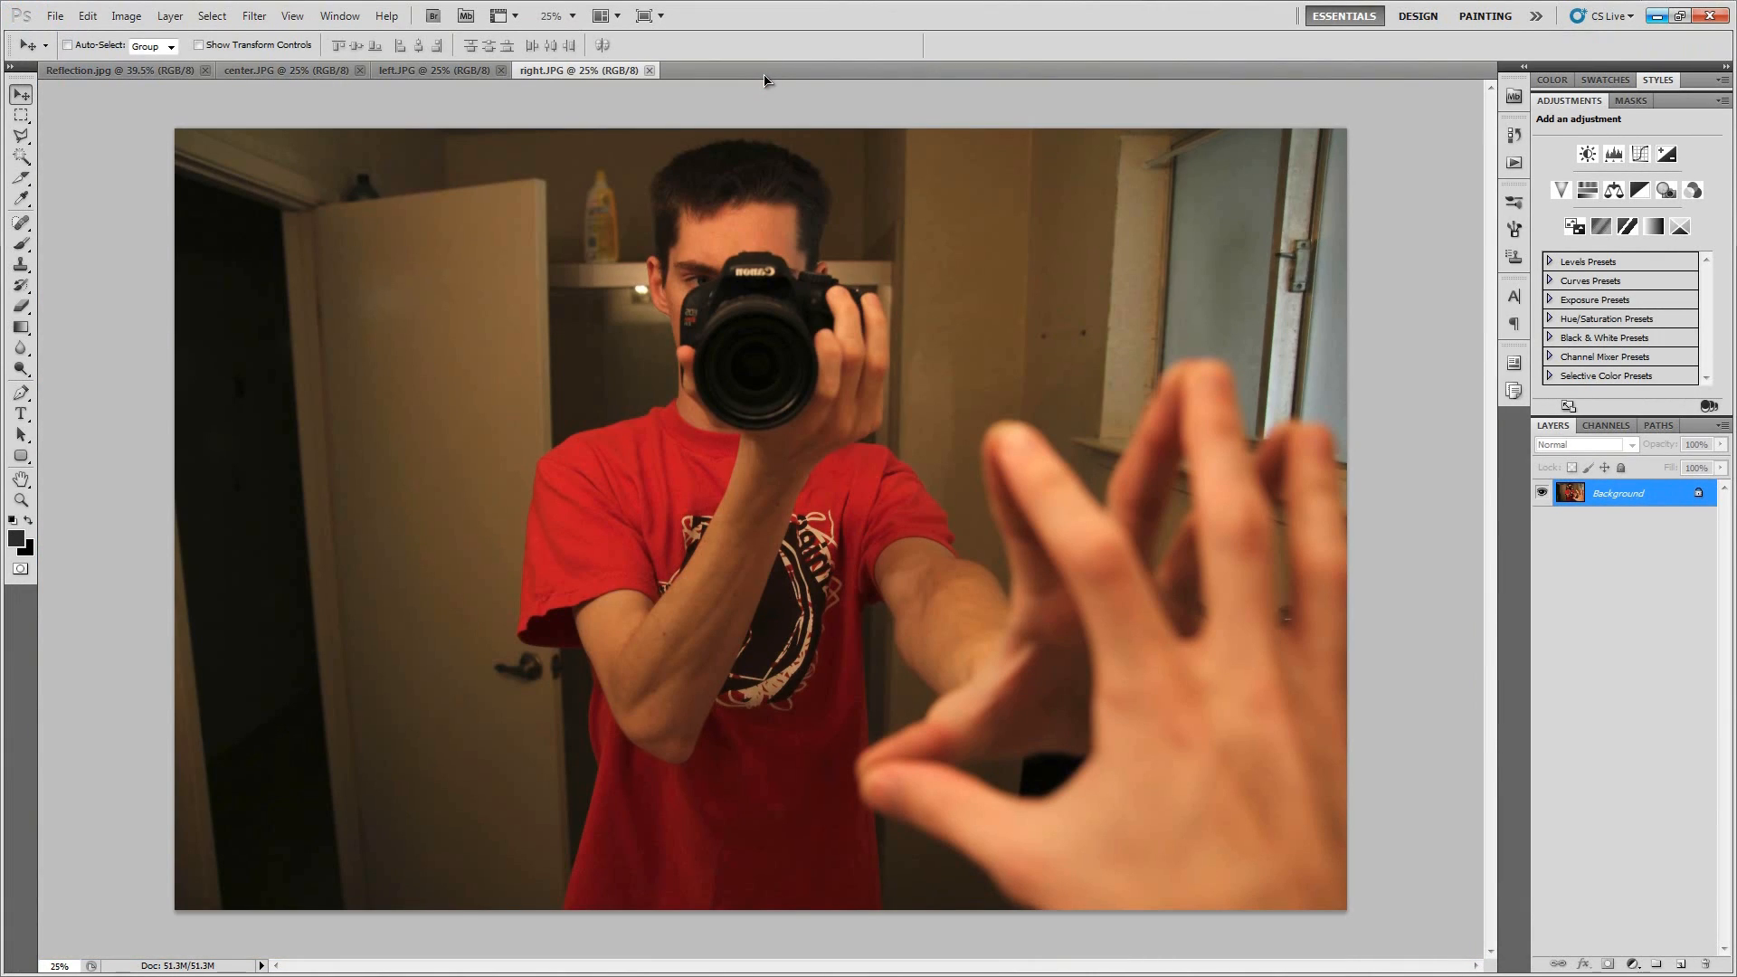
key(d)
key(ctrl+0)
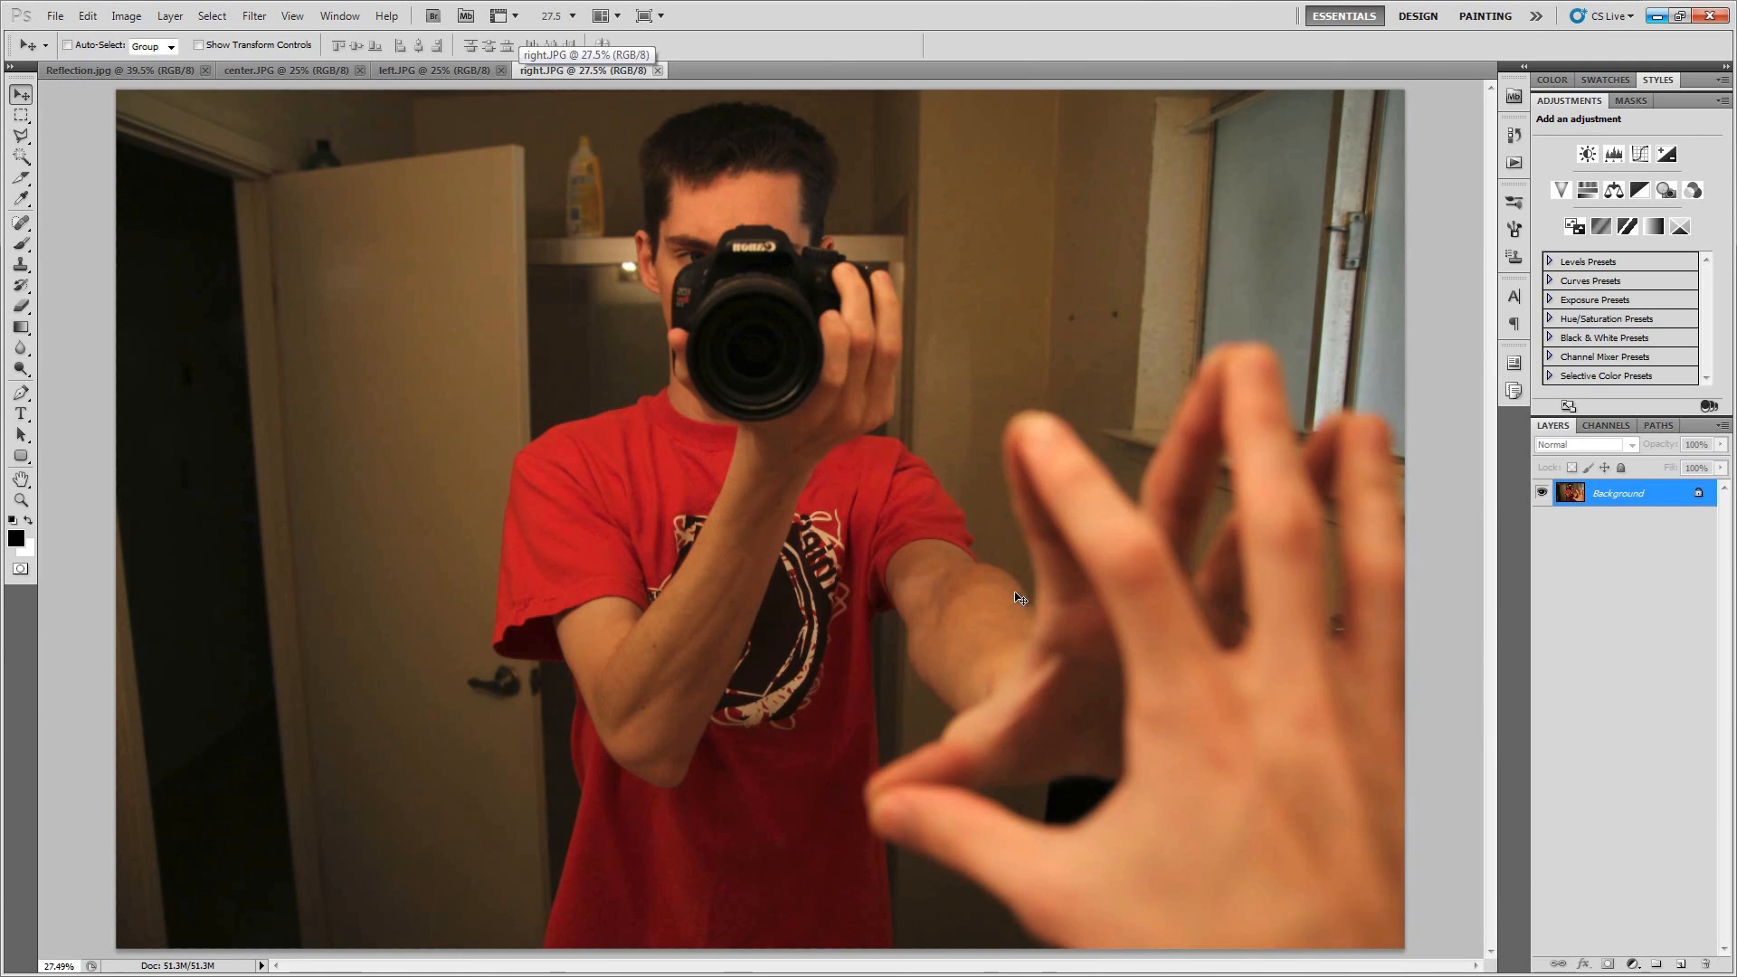
Duplicate the right photo's Background layer into center.JPG under the name Right, and close right.JPG.
right_click(1610, 504)
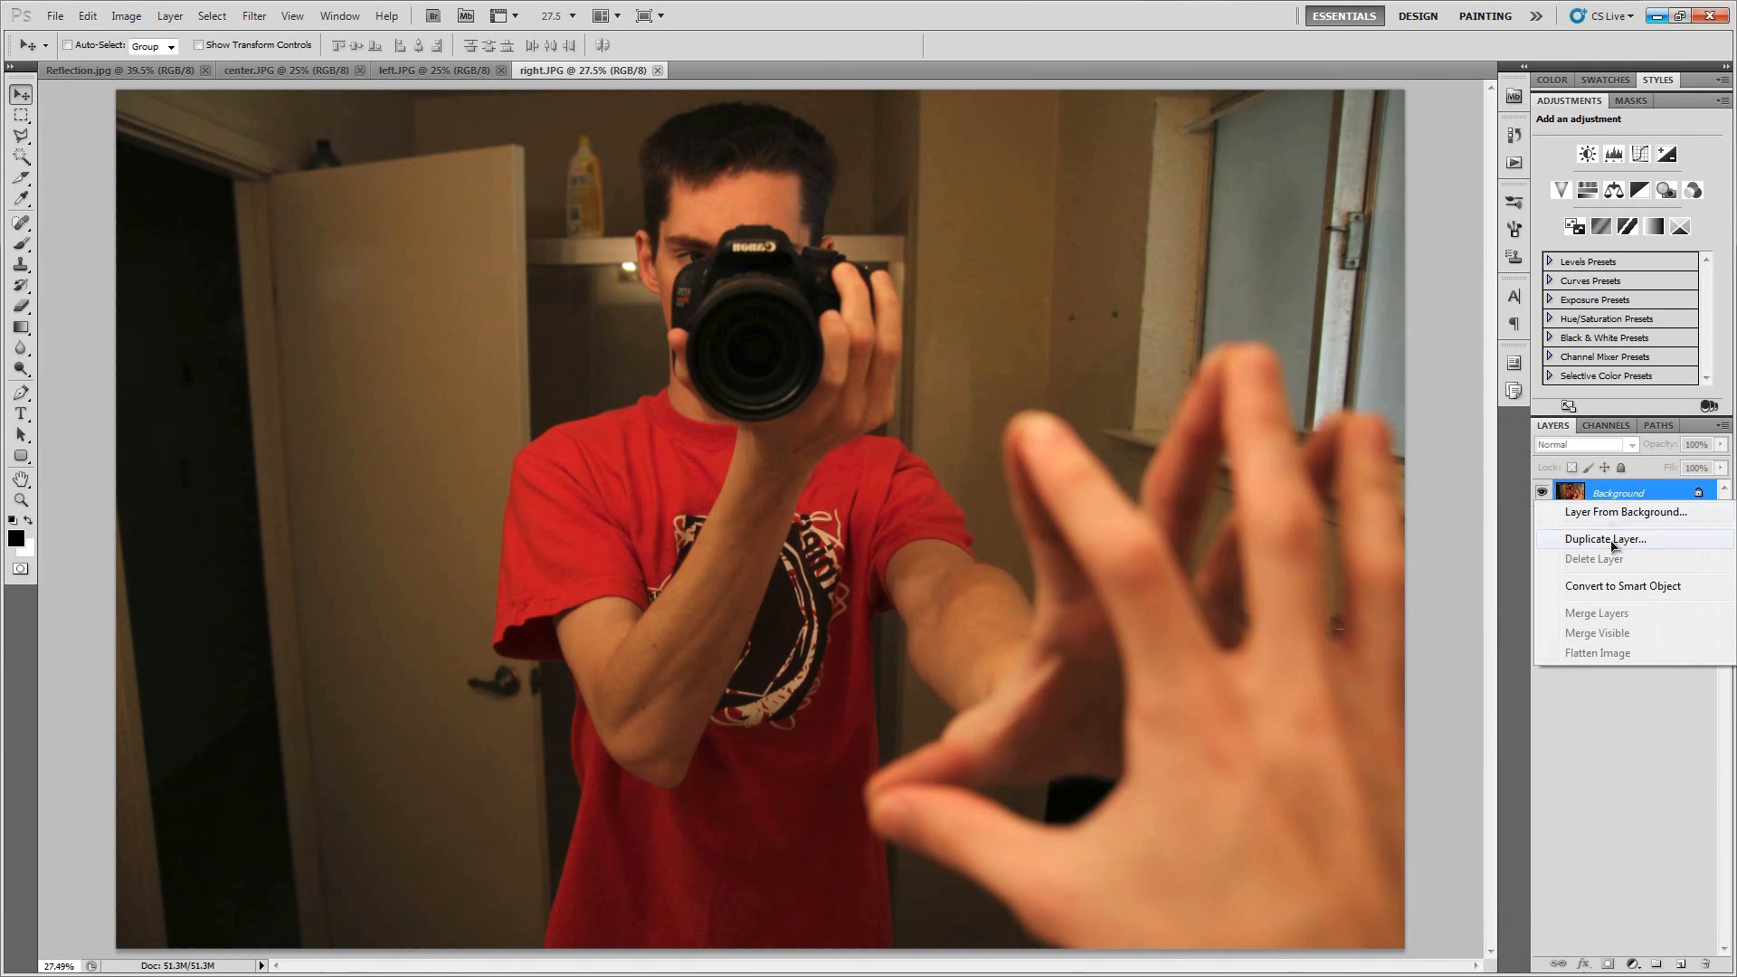
click(1612, 543)
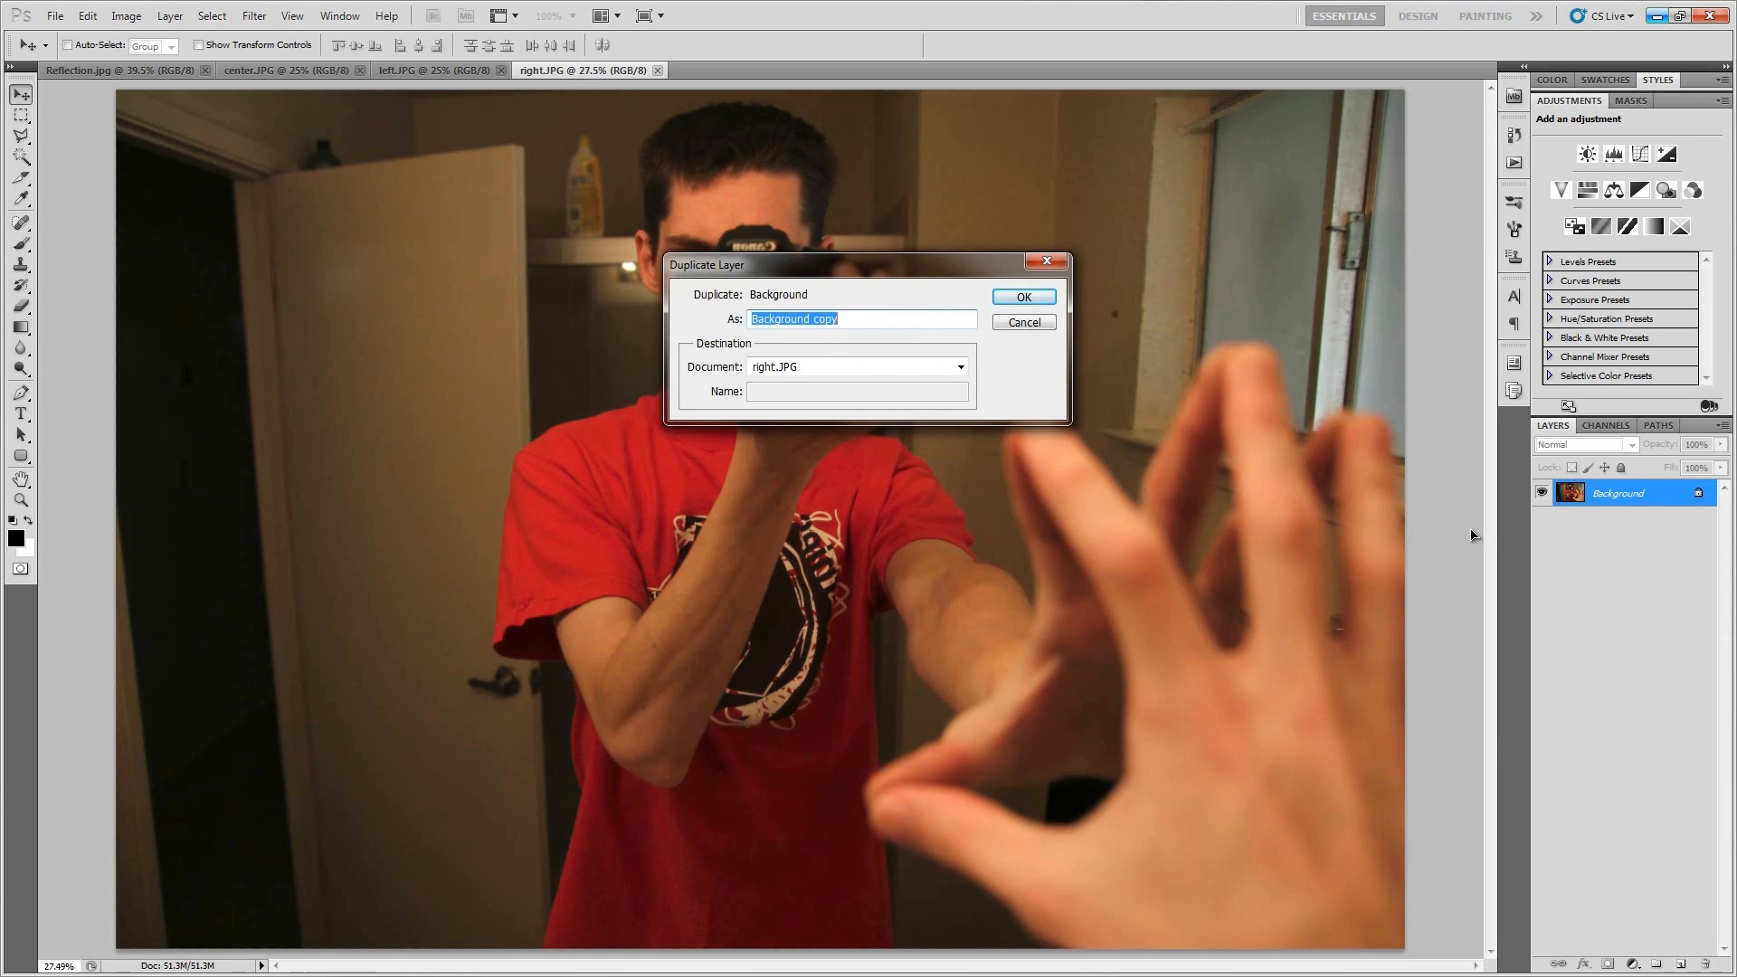
text(Right)
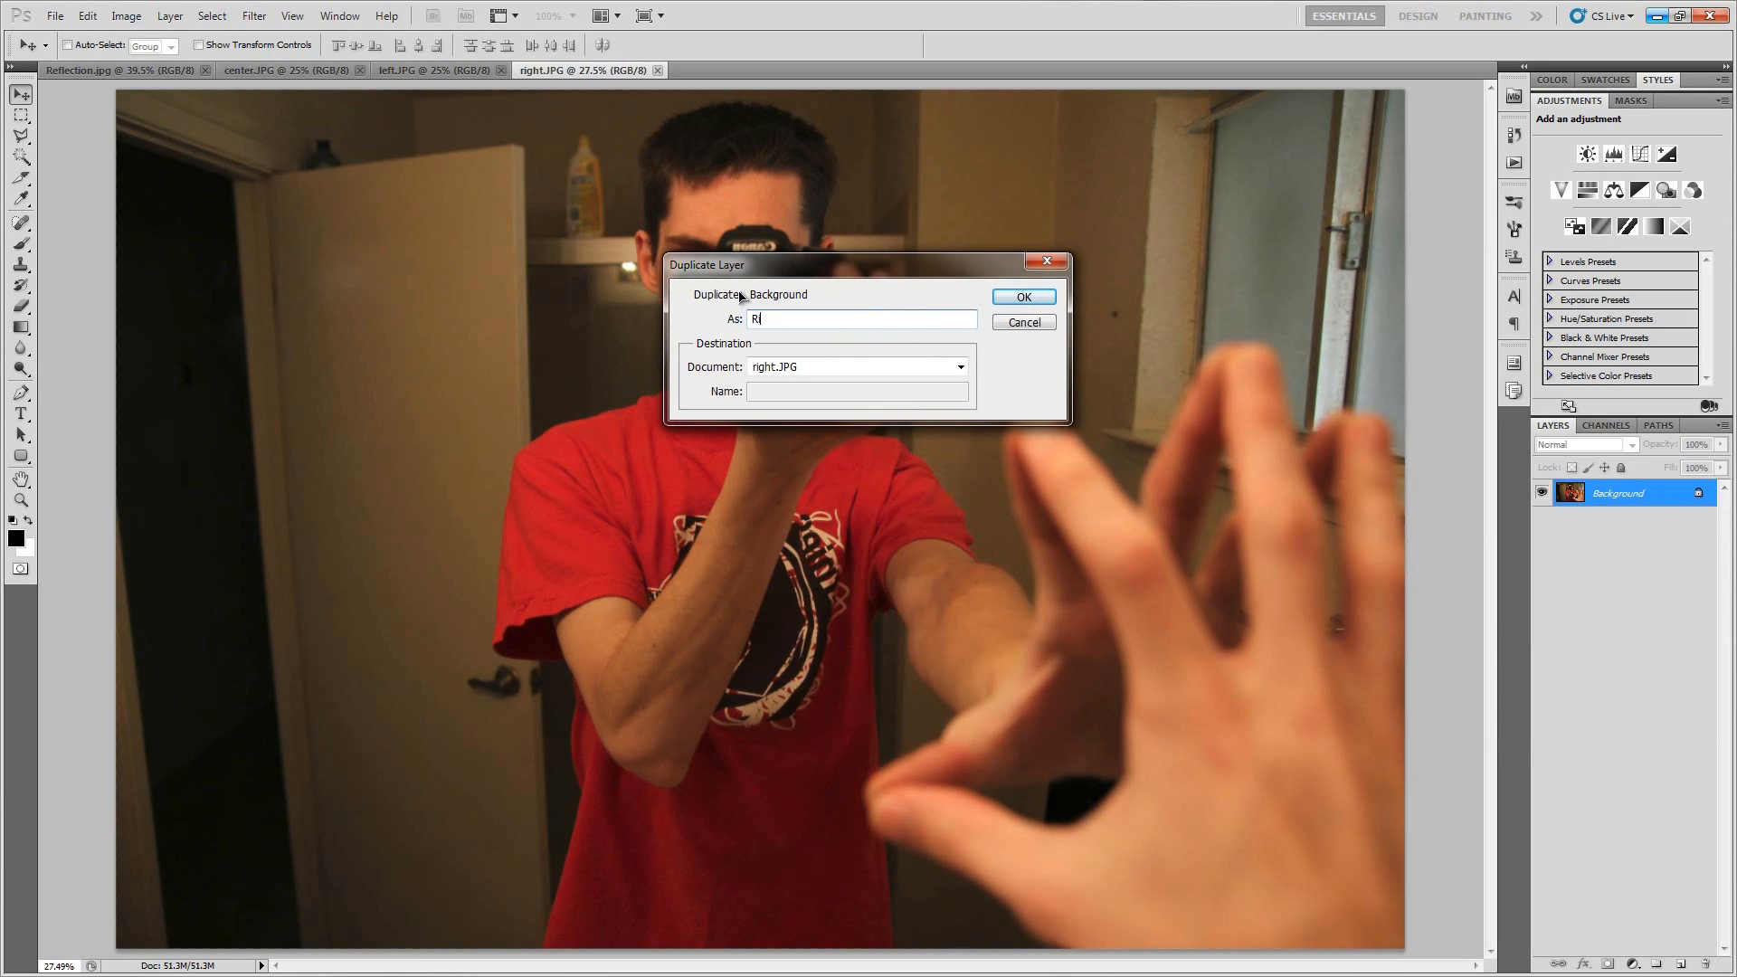
click(844, 368)
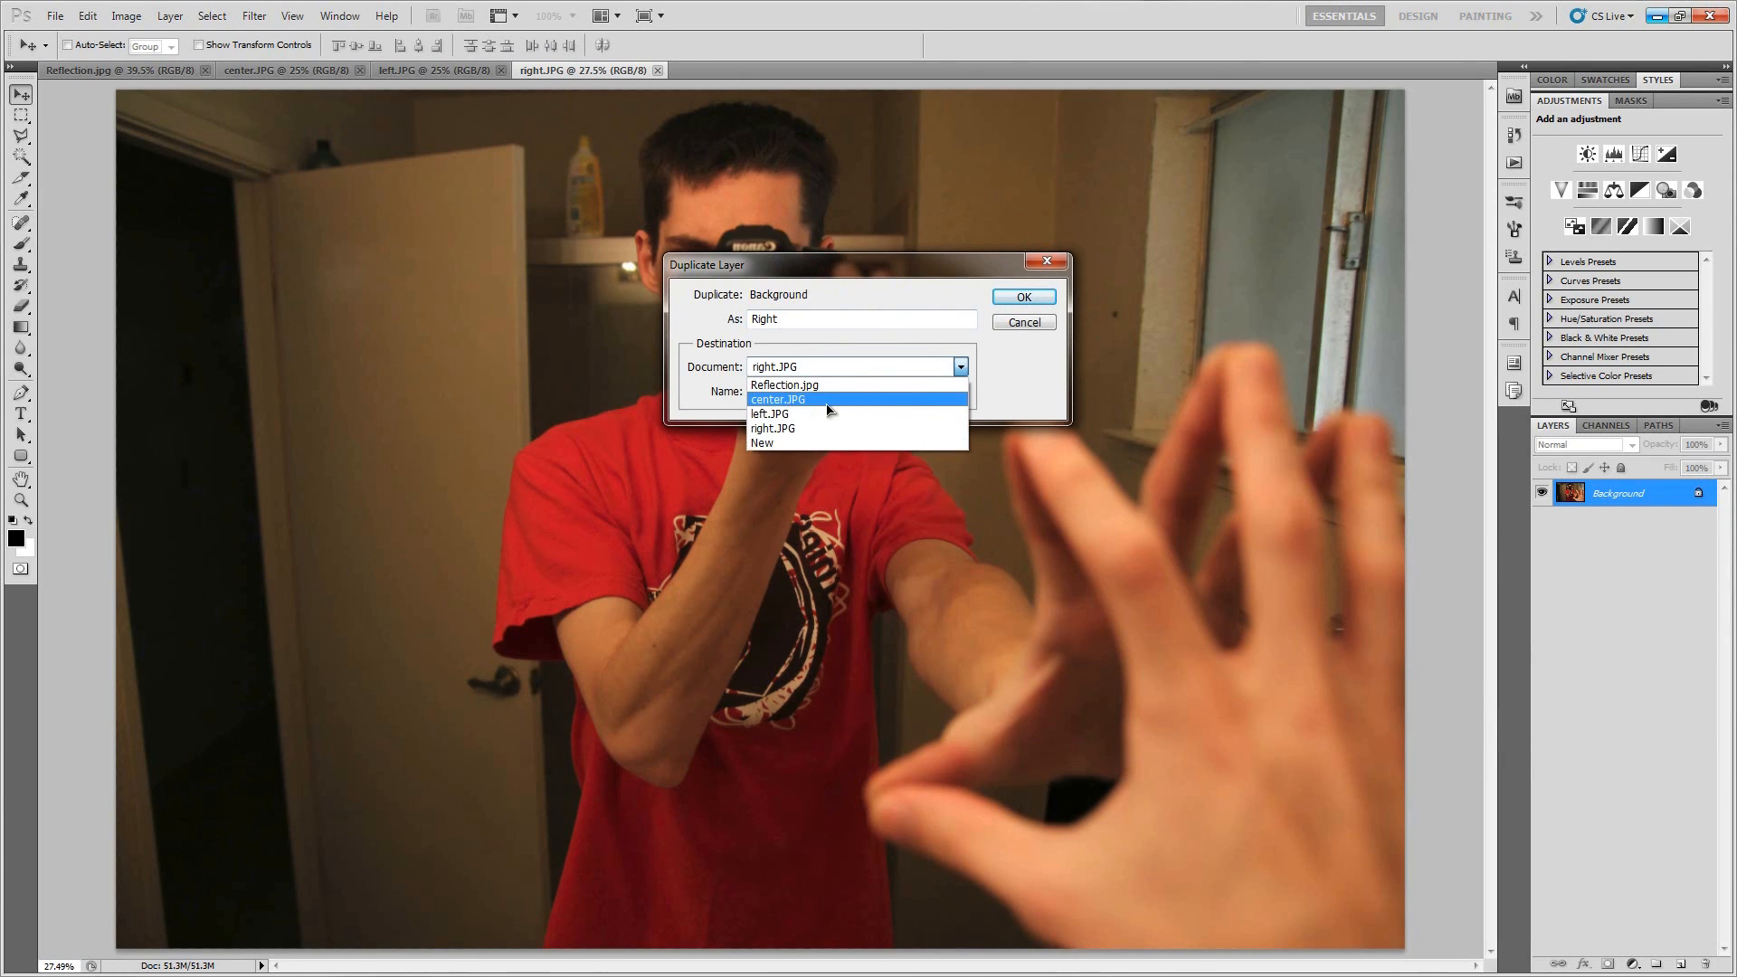
click(825, 401)
click(1022, 296)
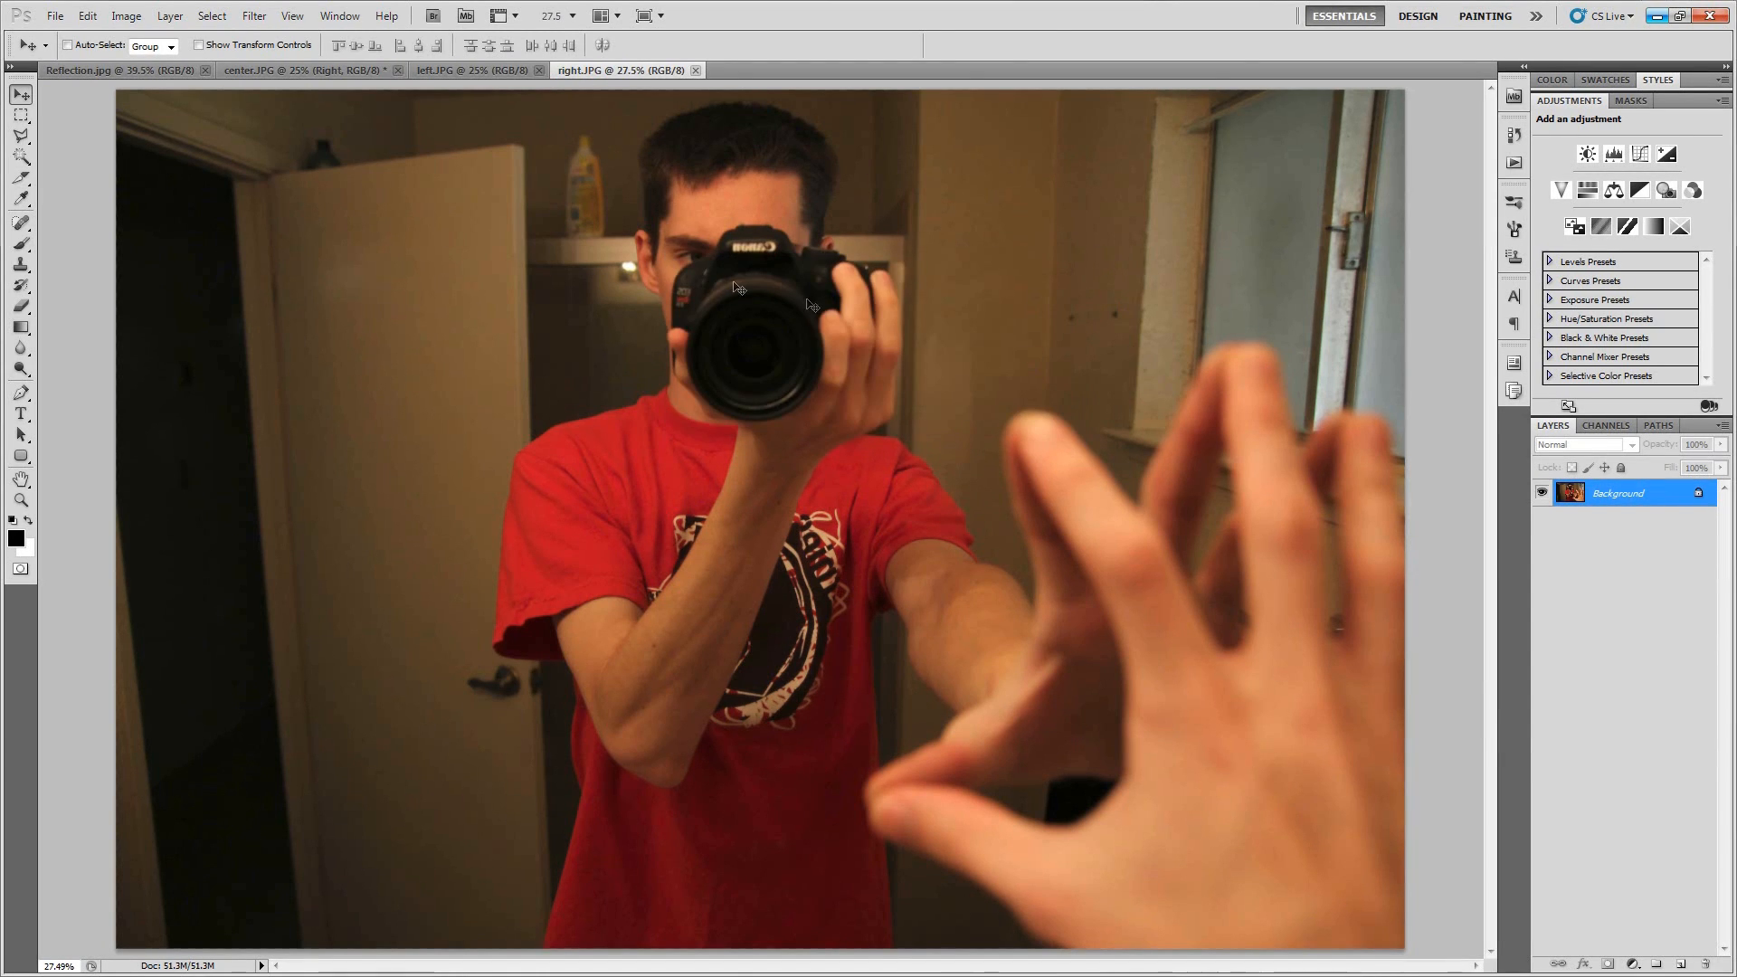
click(695, 71)
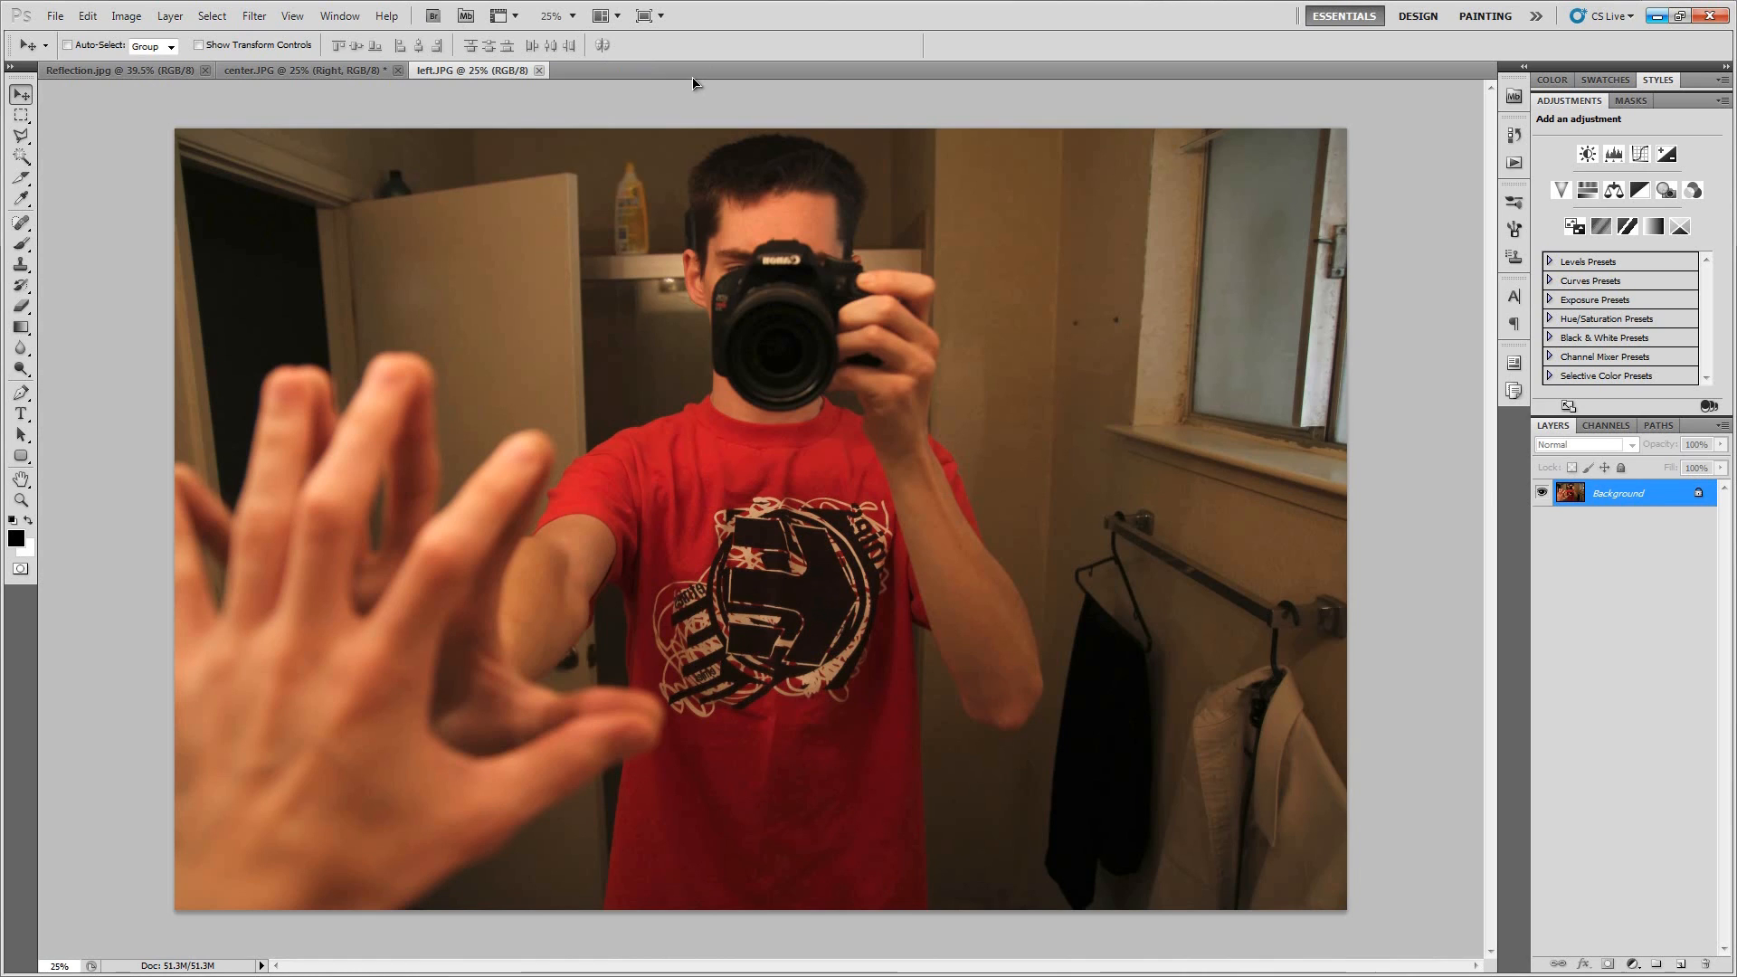
Duplicate the left photo's Background layer into center.JPG under the name Left, and close left.JPG.
key(ctrl+0)
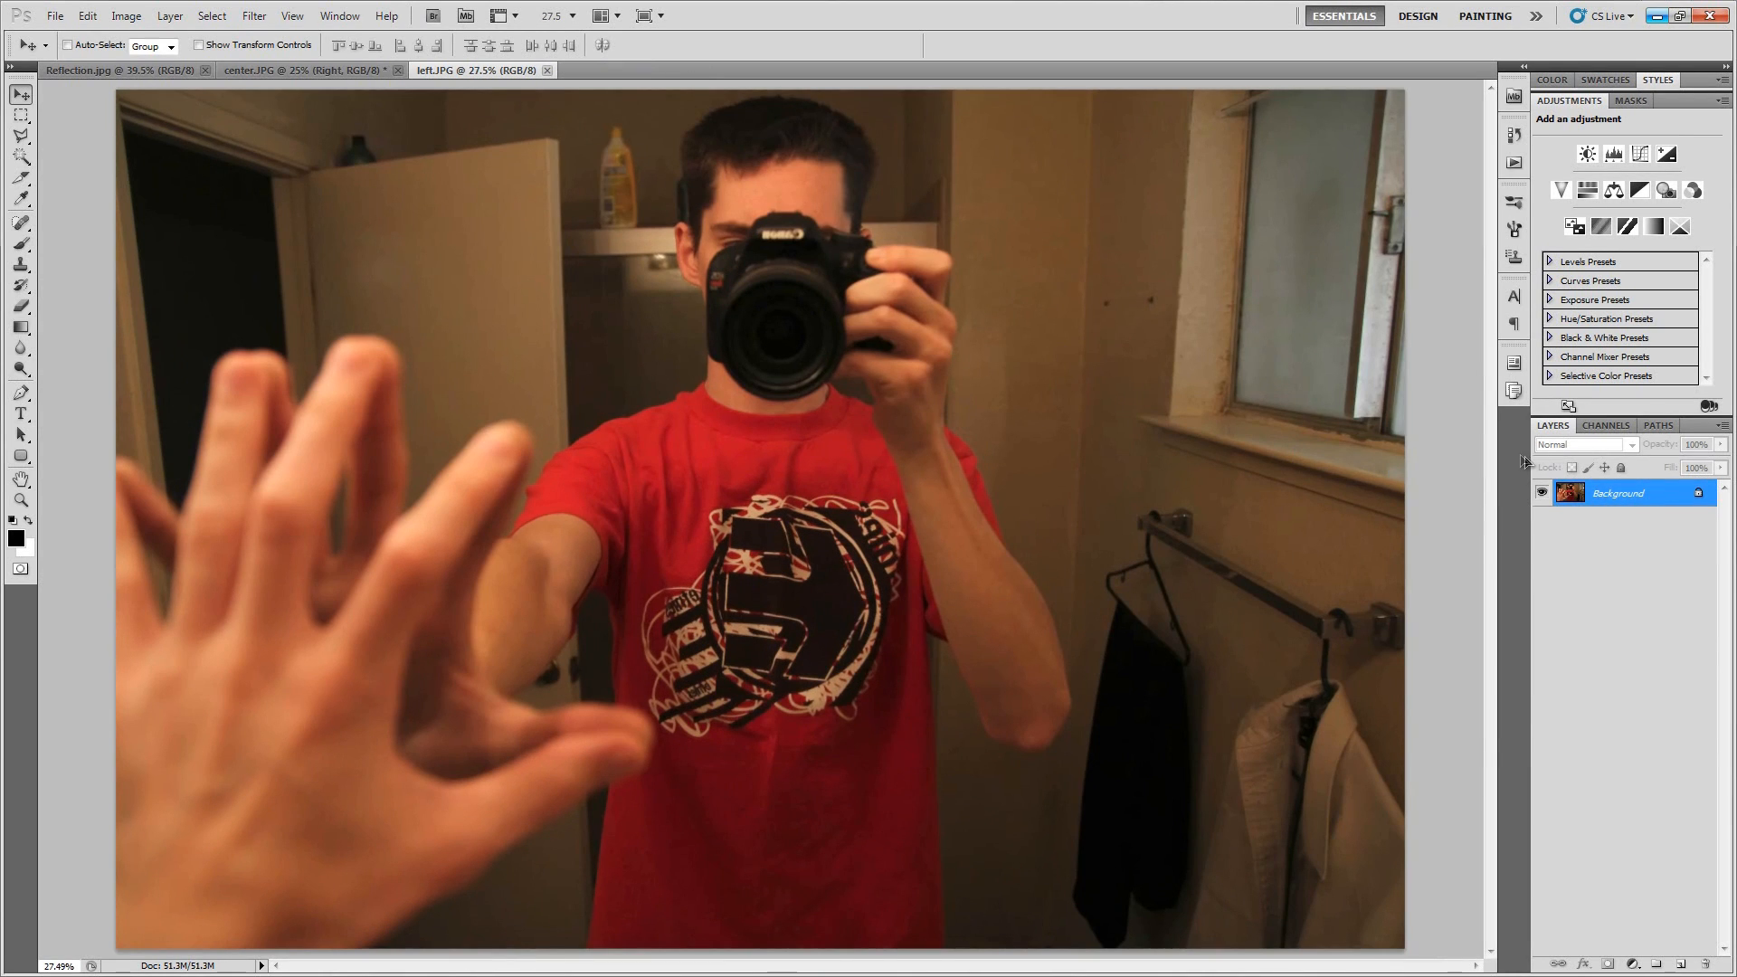
right_click(1628, 496)
click(1628, 543)
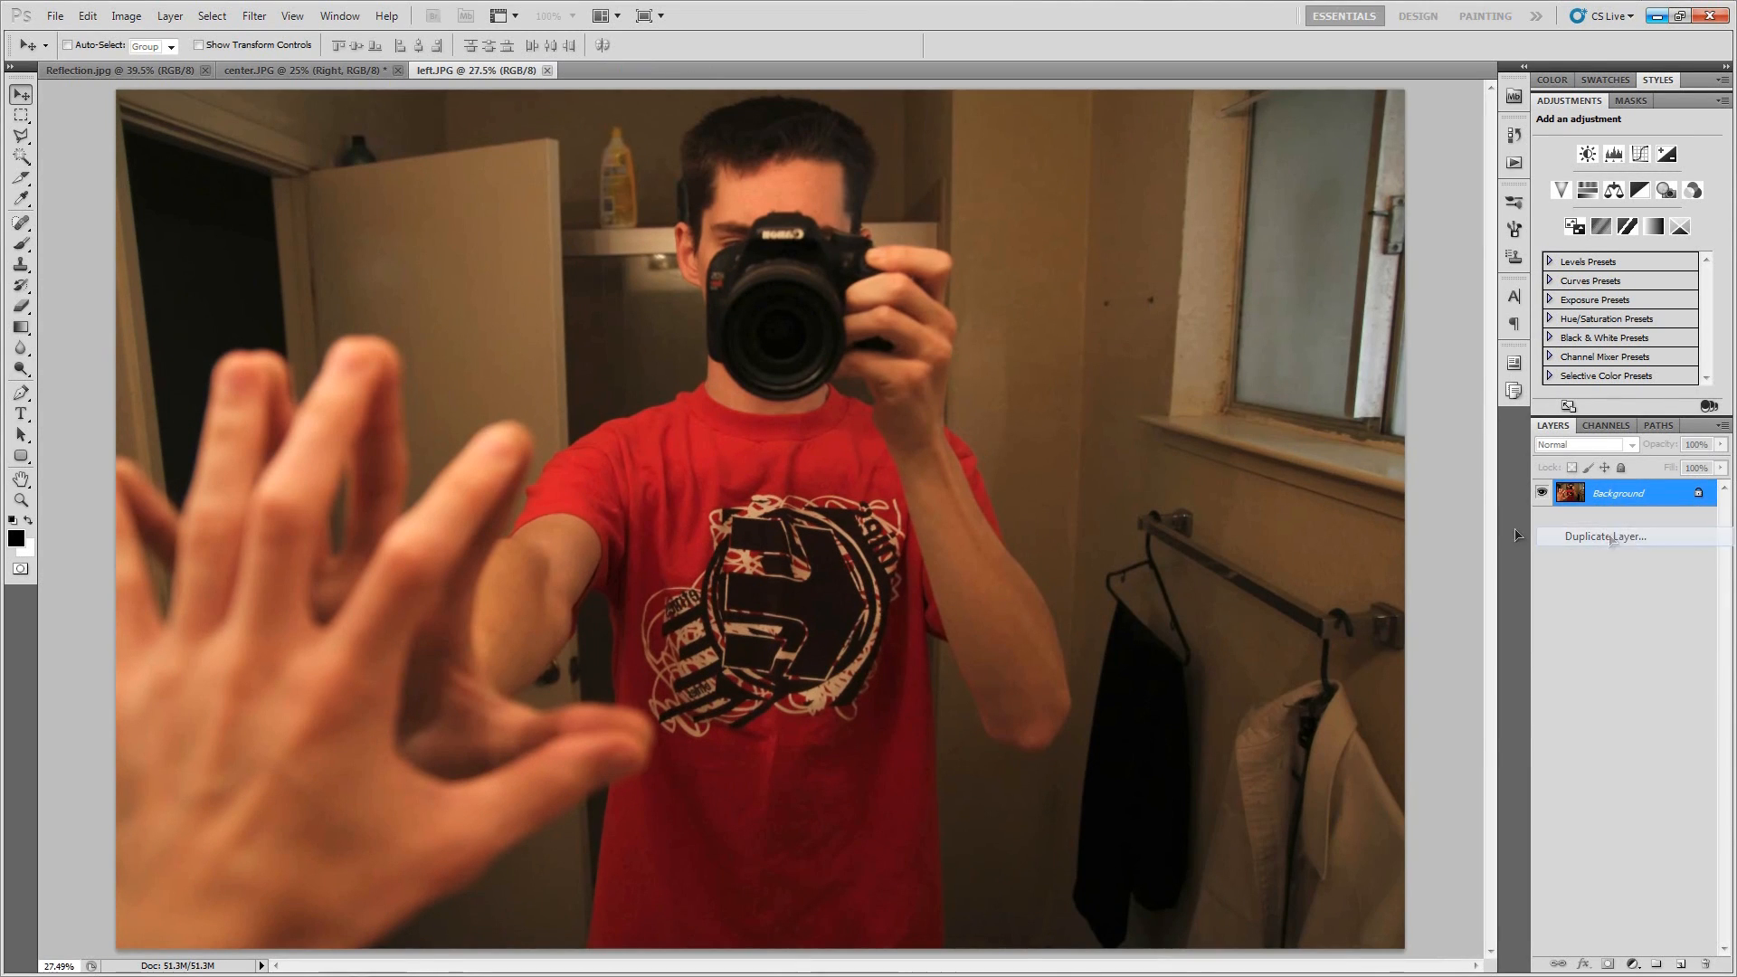
text(Left)
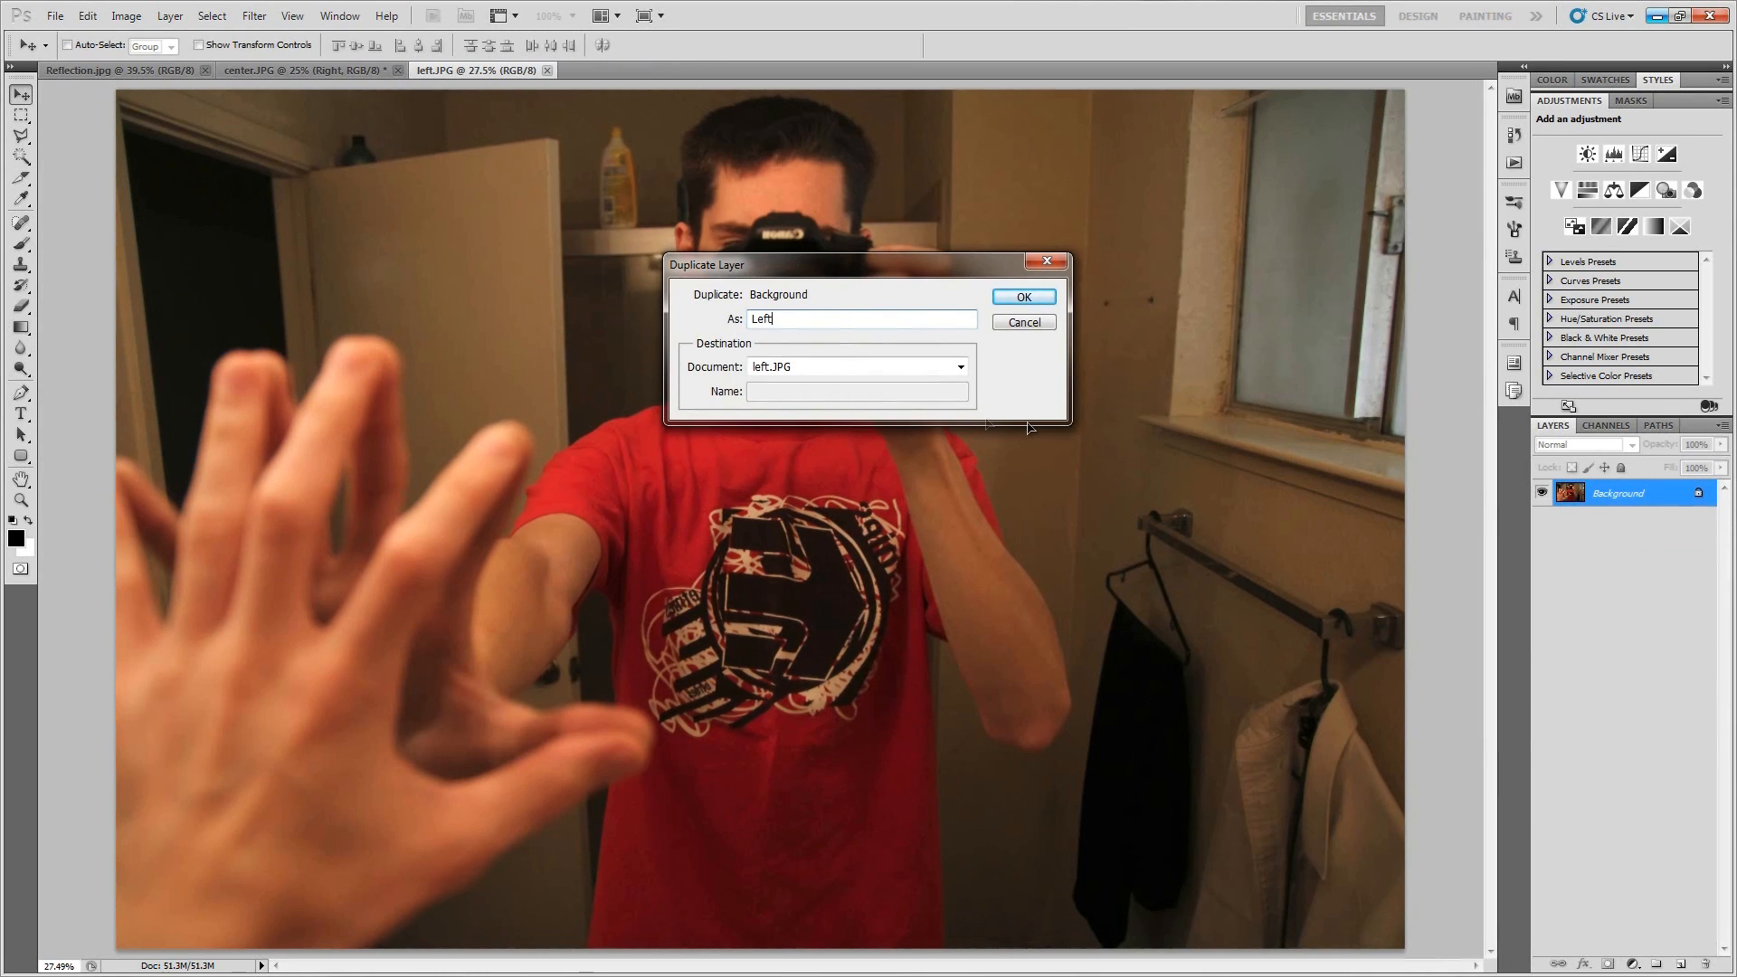
click(885, 367)
click(796, 399)
click(1023, 296)
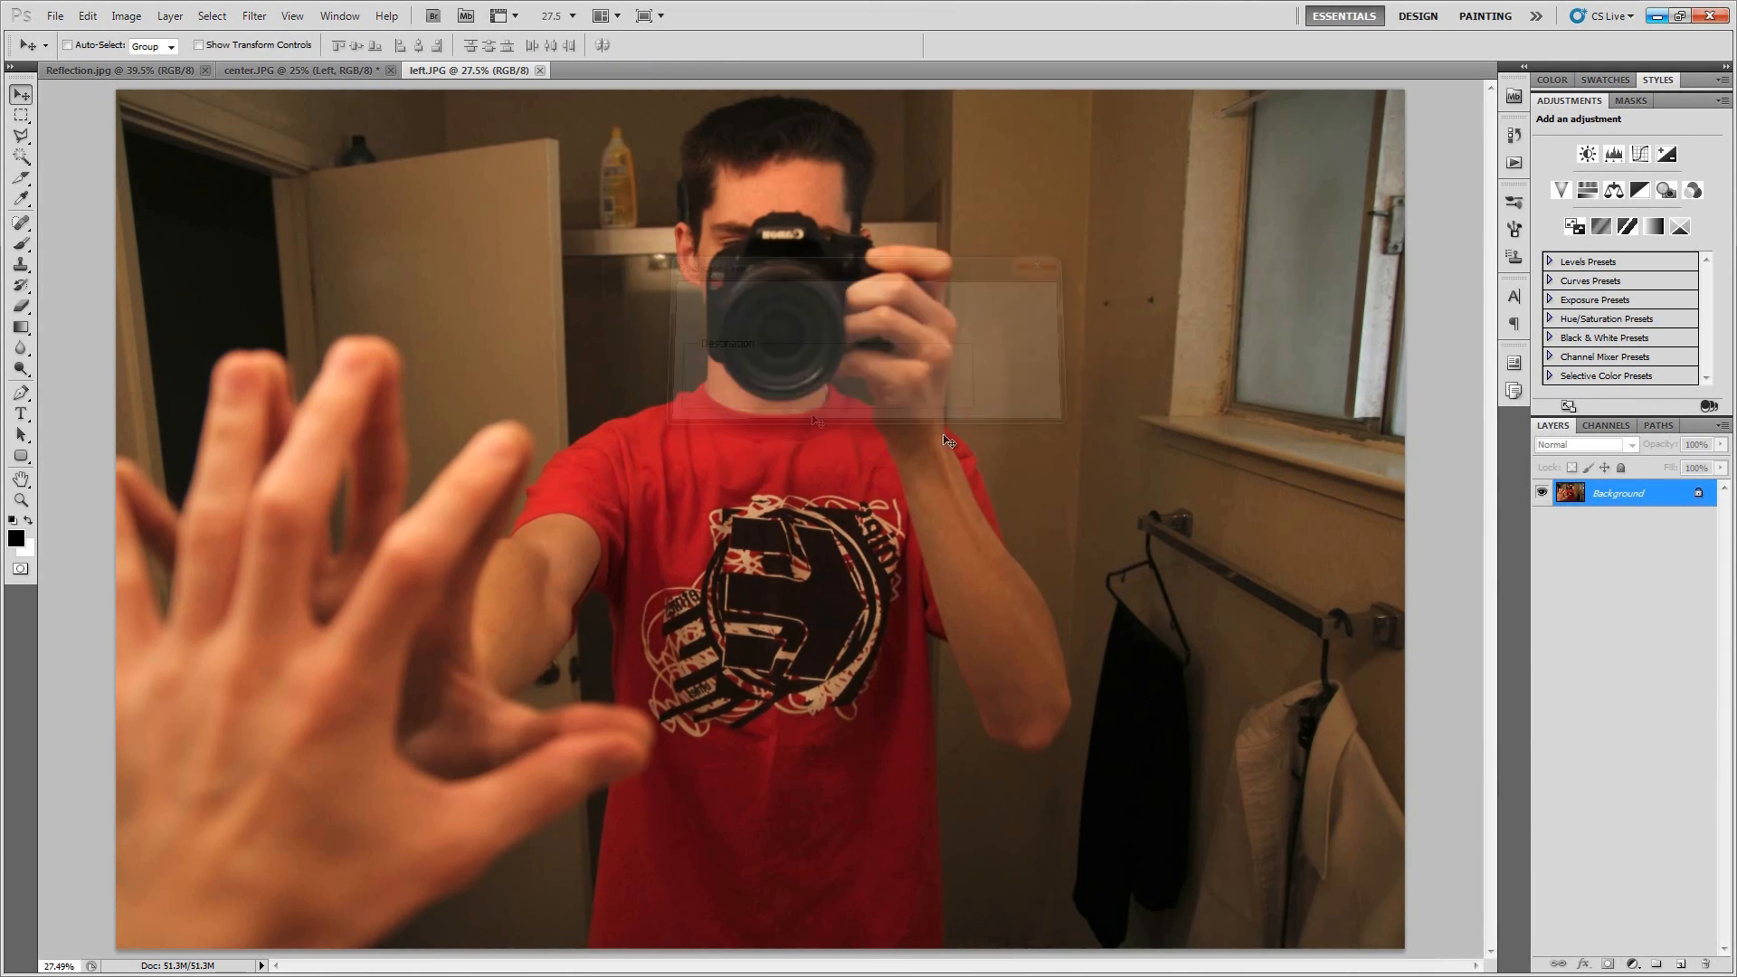
click(540, 71)
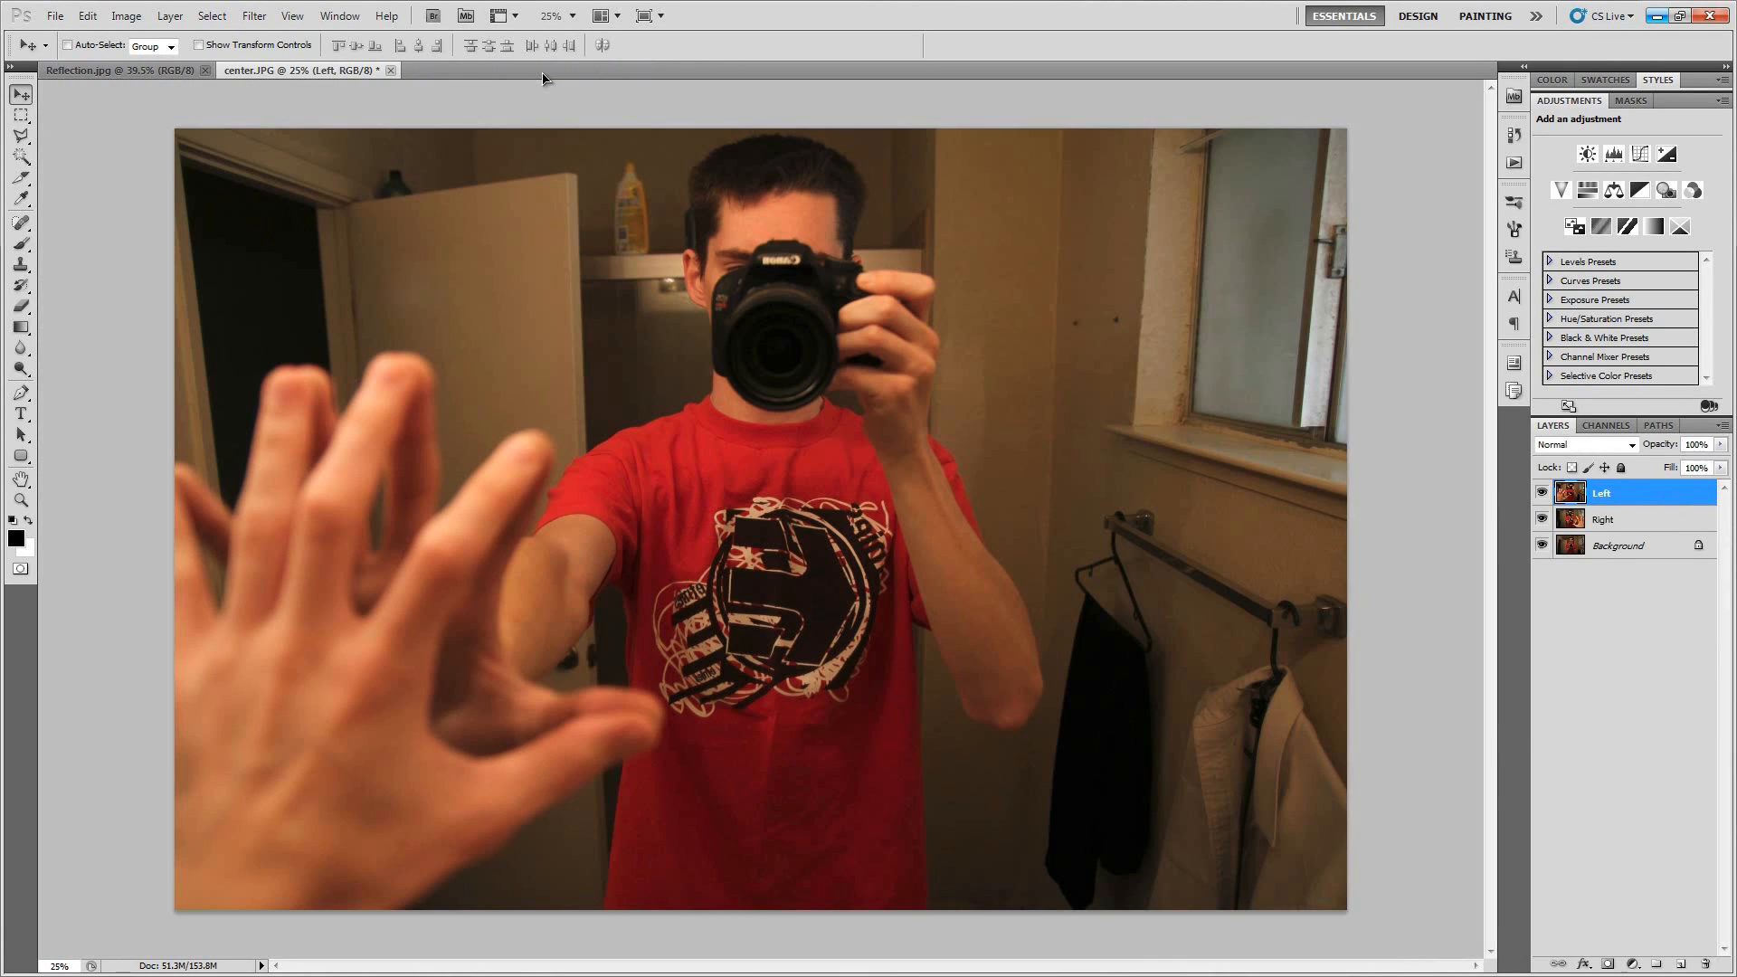
Convert the Background of center.JPG into a regular layer named Center.
key(ctrl+0)
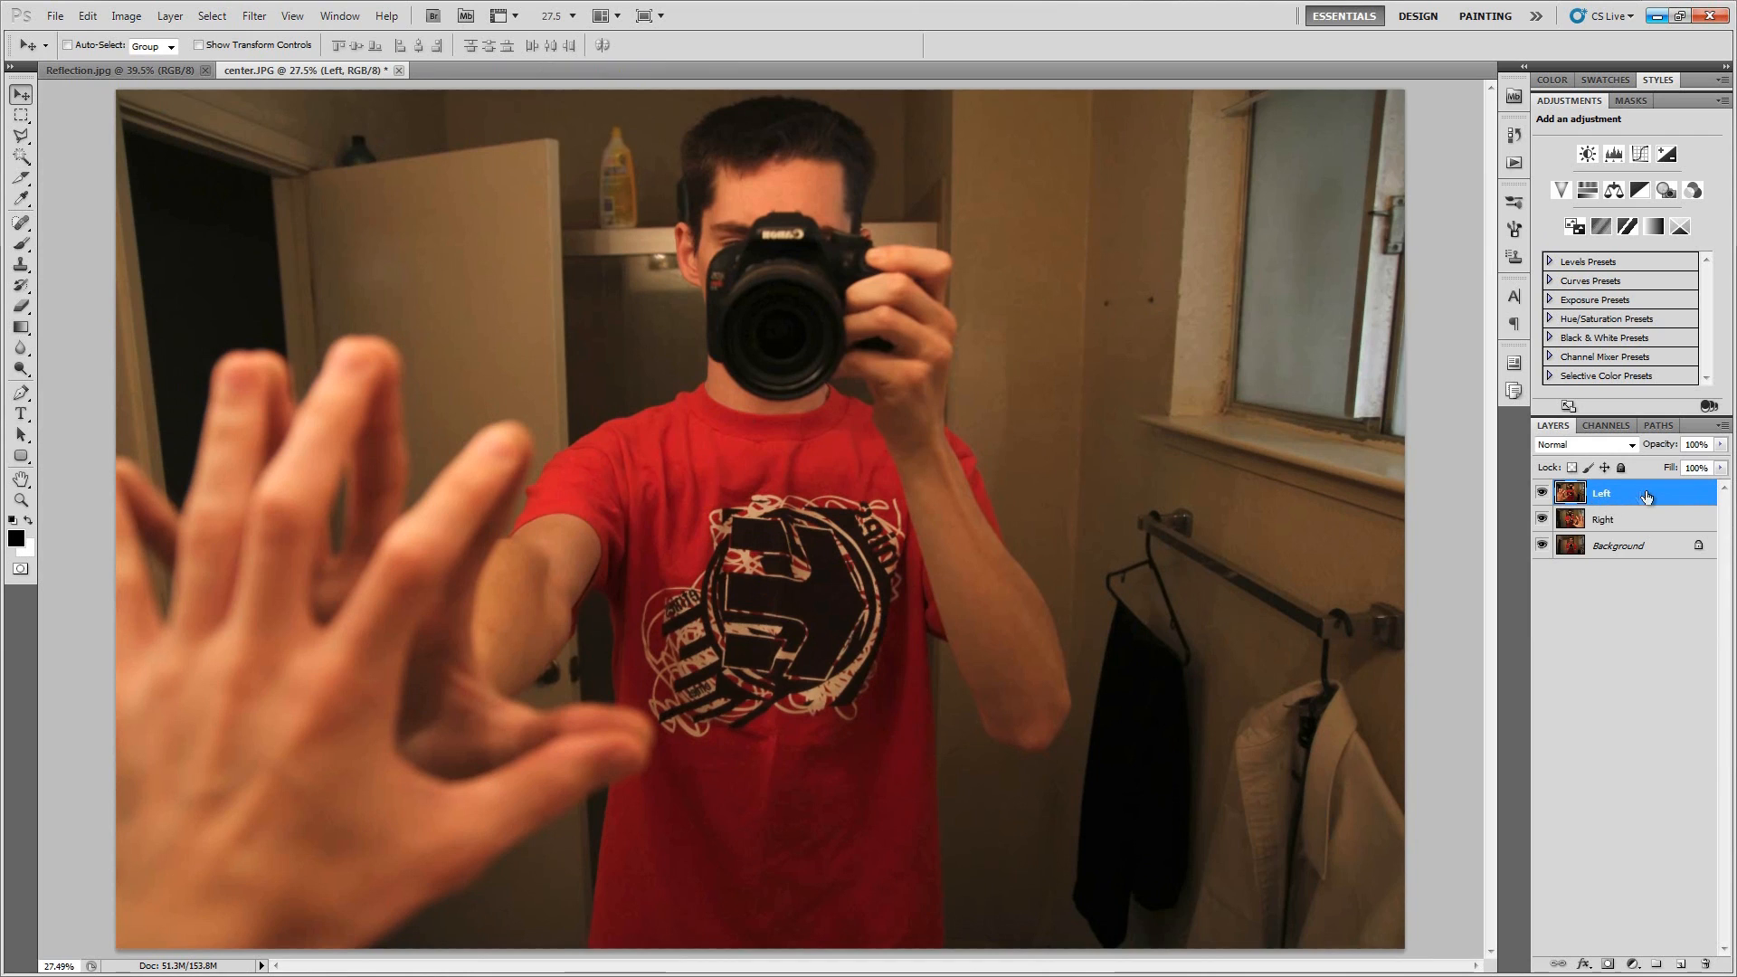
click(1655, 525)
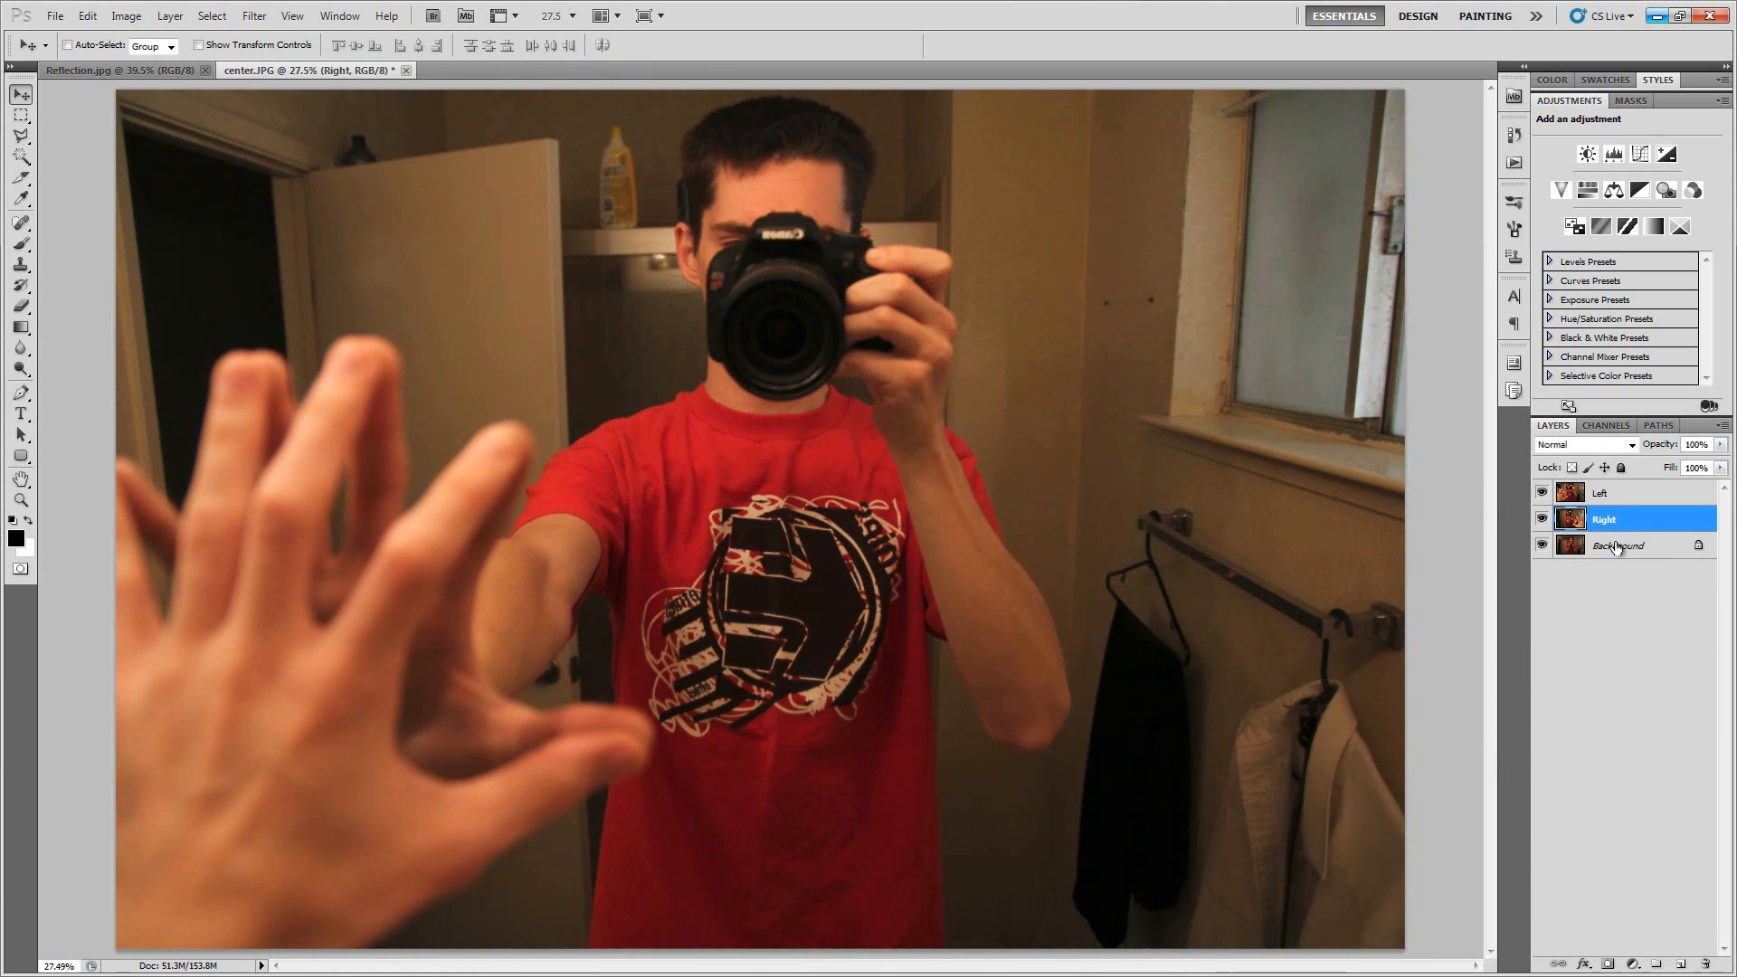
click(1646, 549)
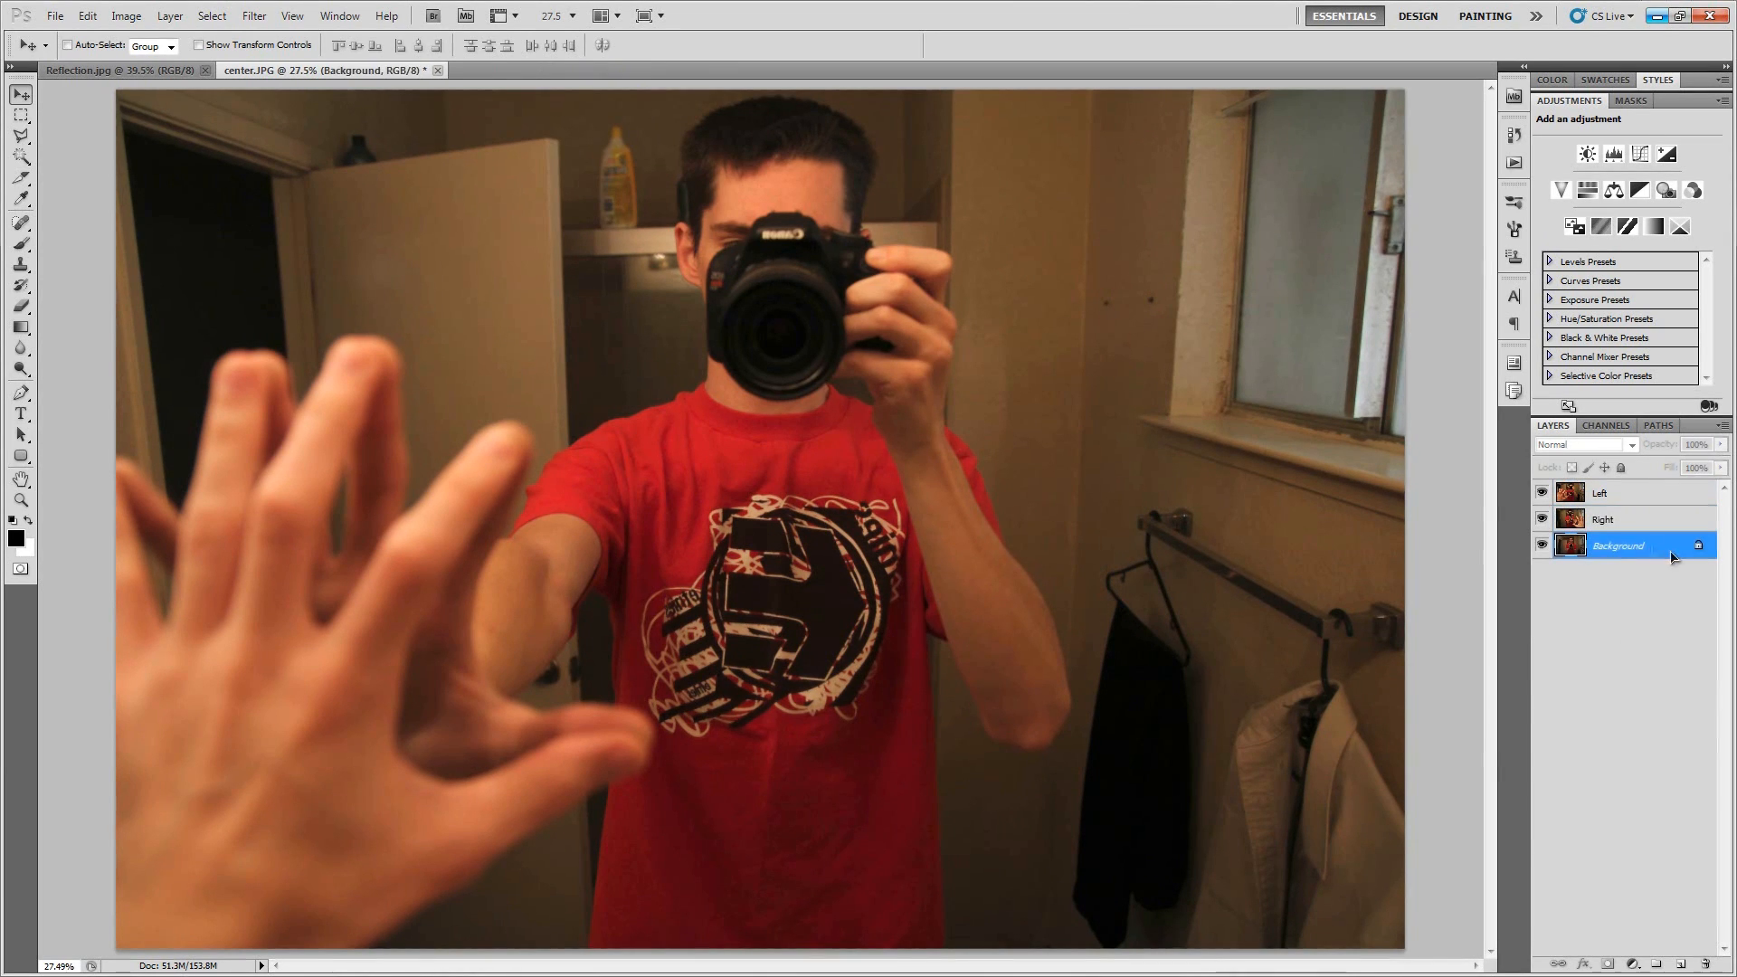
double_click(1619, 550)
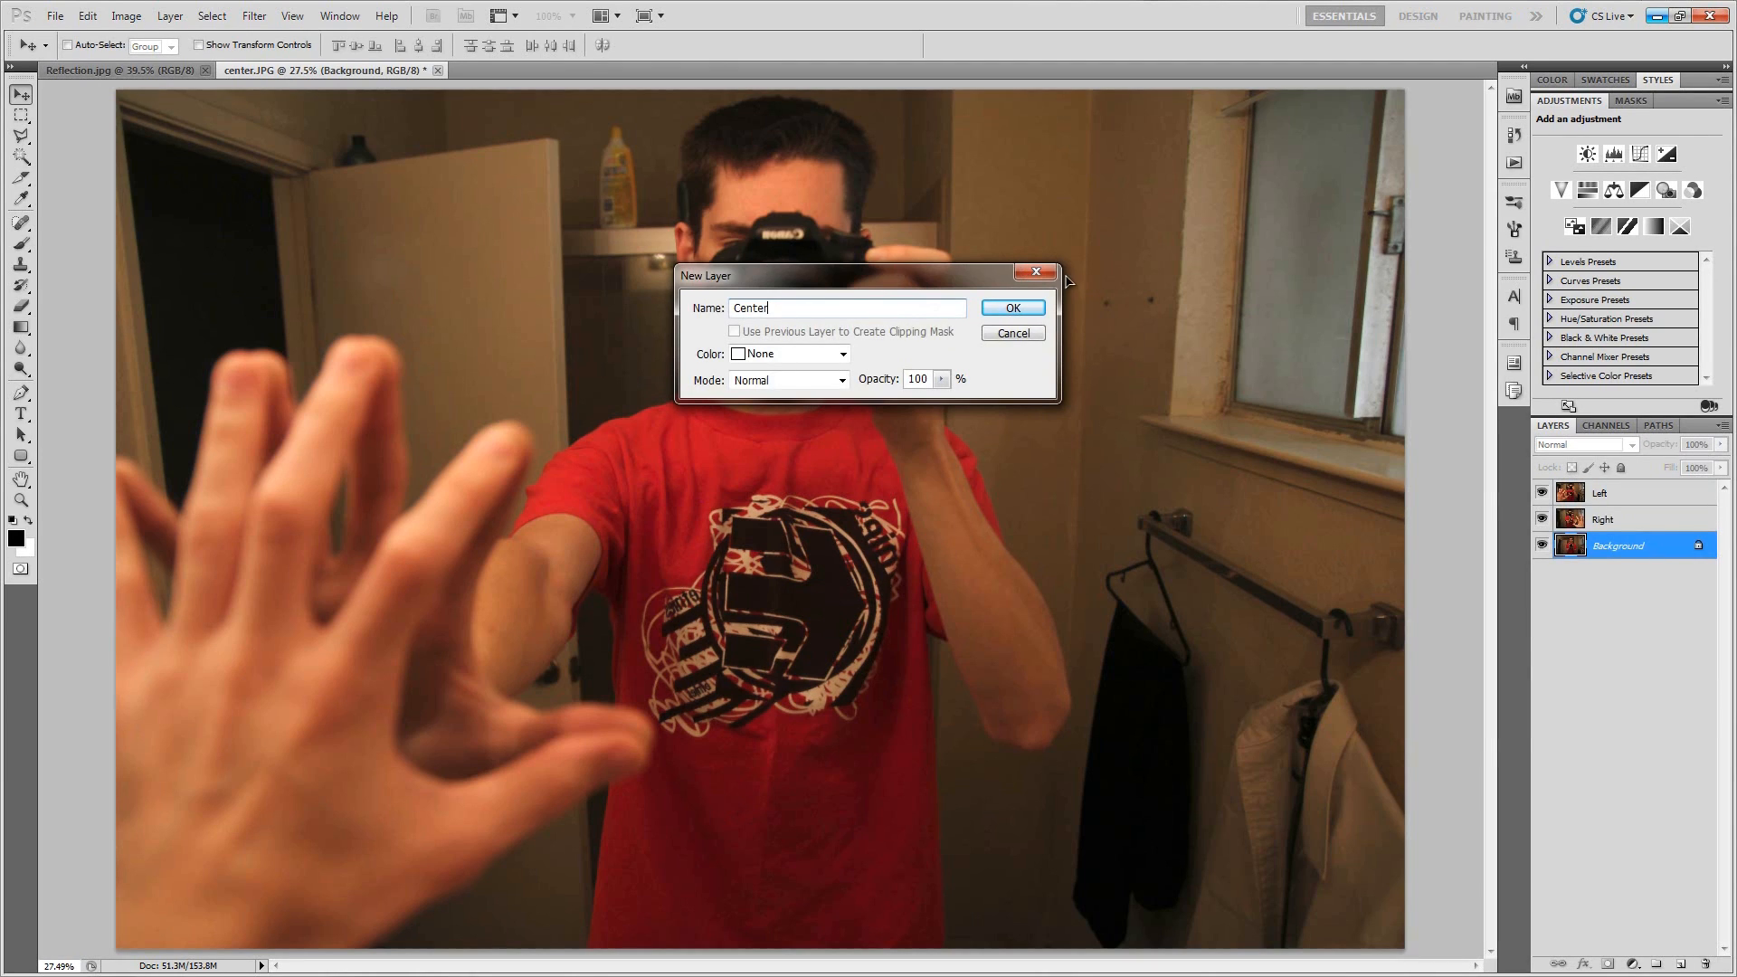
click(1013, 309)
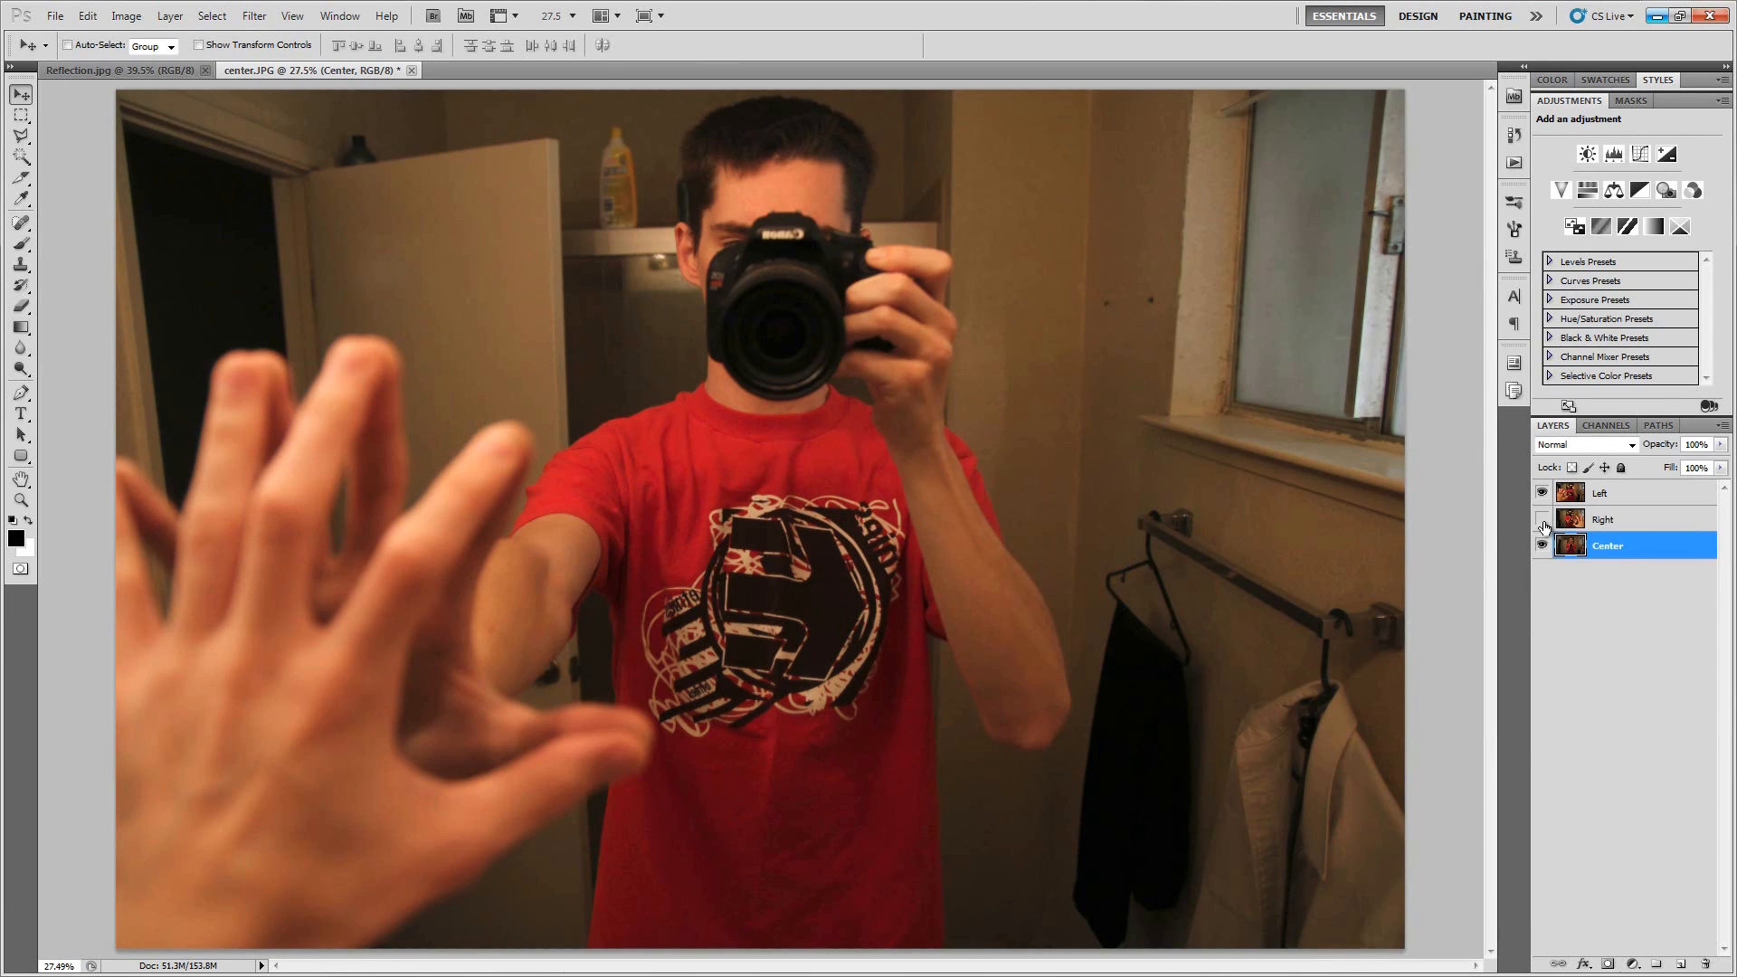
Hide the Right layer and set the Left layer's opacity to 50%.
click(1637, 494)
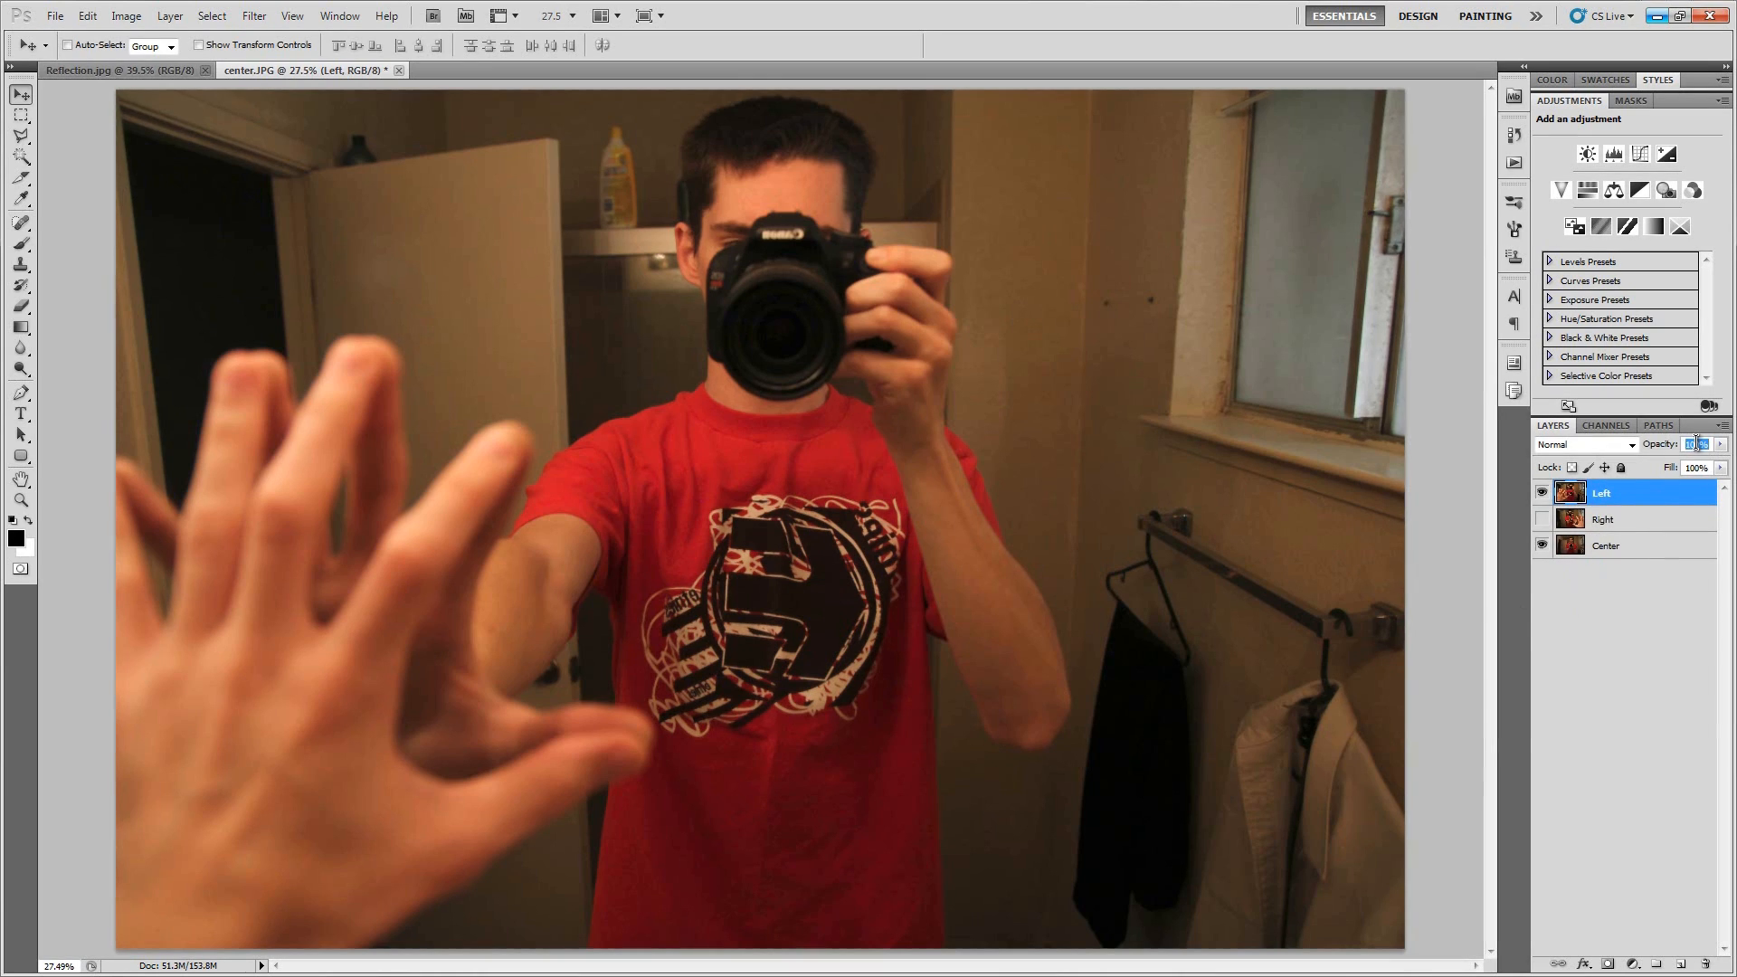
text(50)
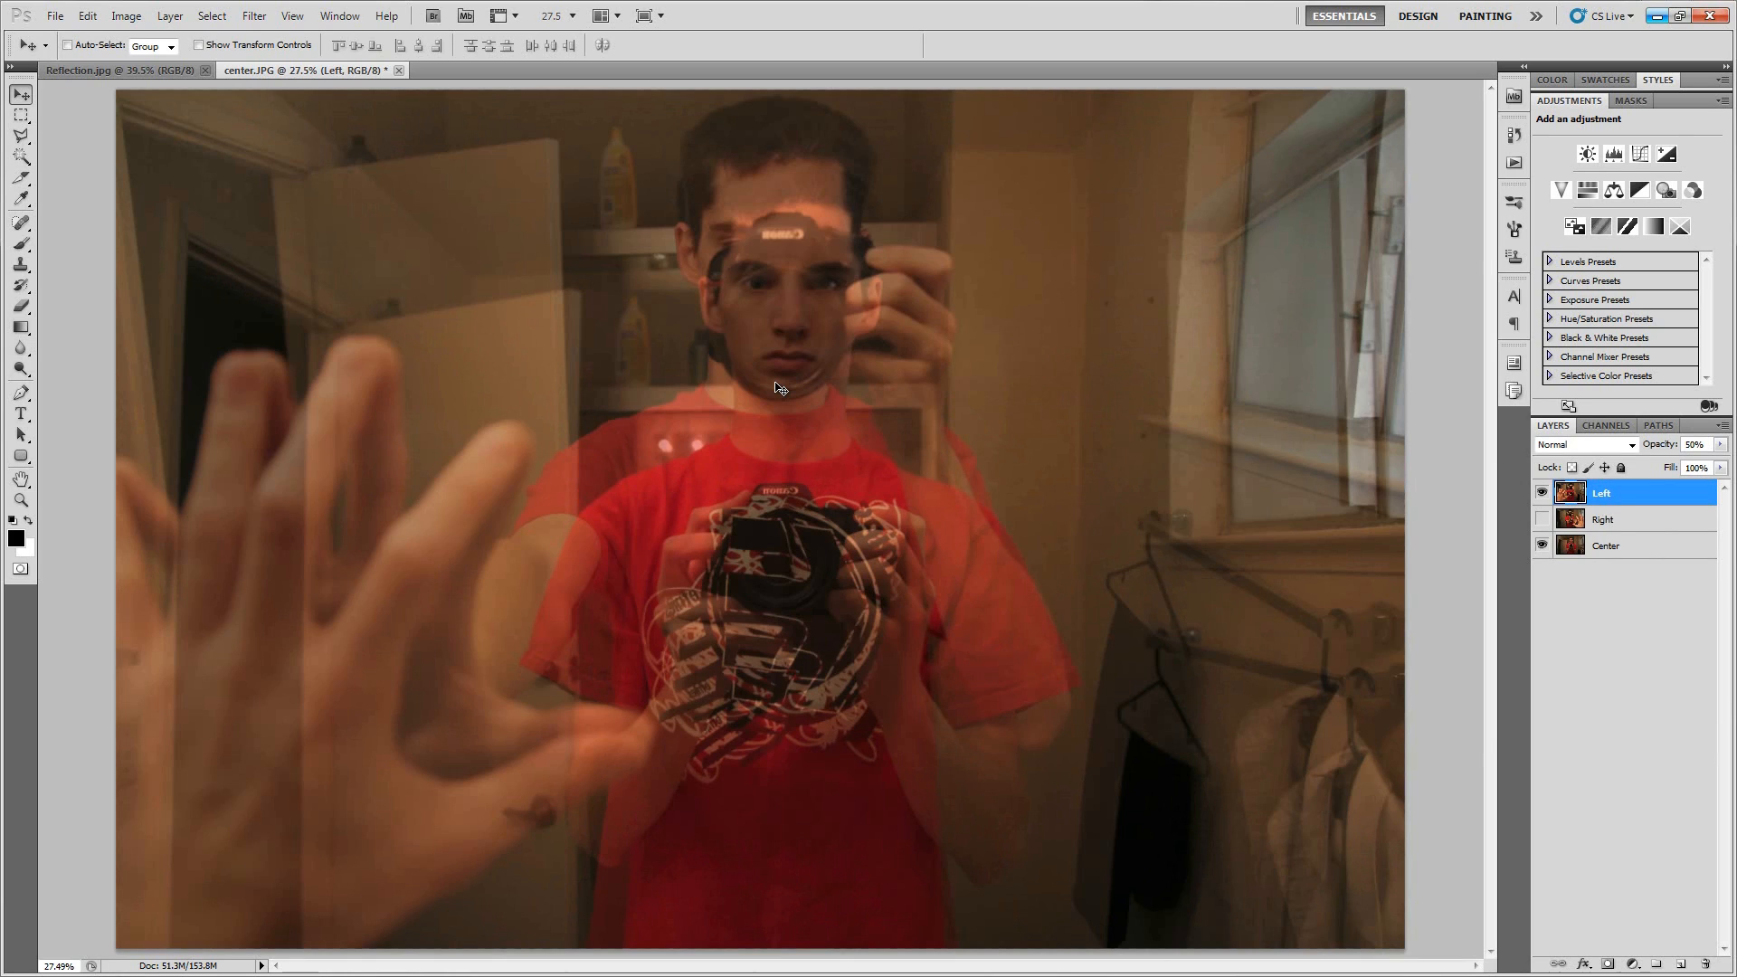
Scale the Left layer proportionally to about 91.27% with Free Transform, aligning its neck and shirt with the Center layer.
key(ctrl+t)
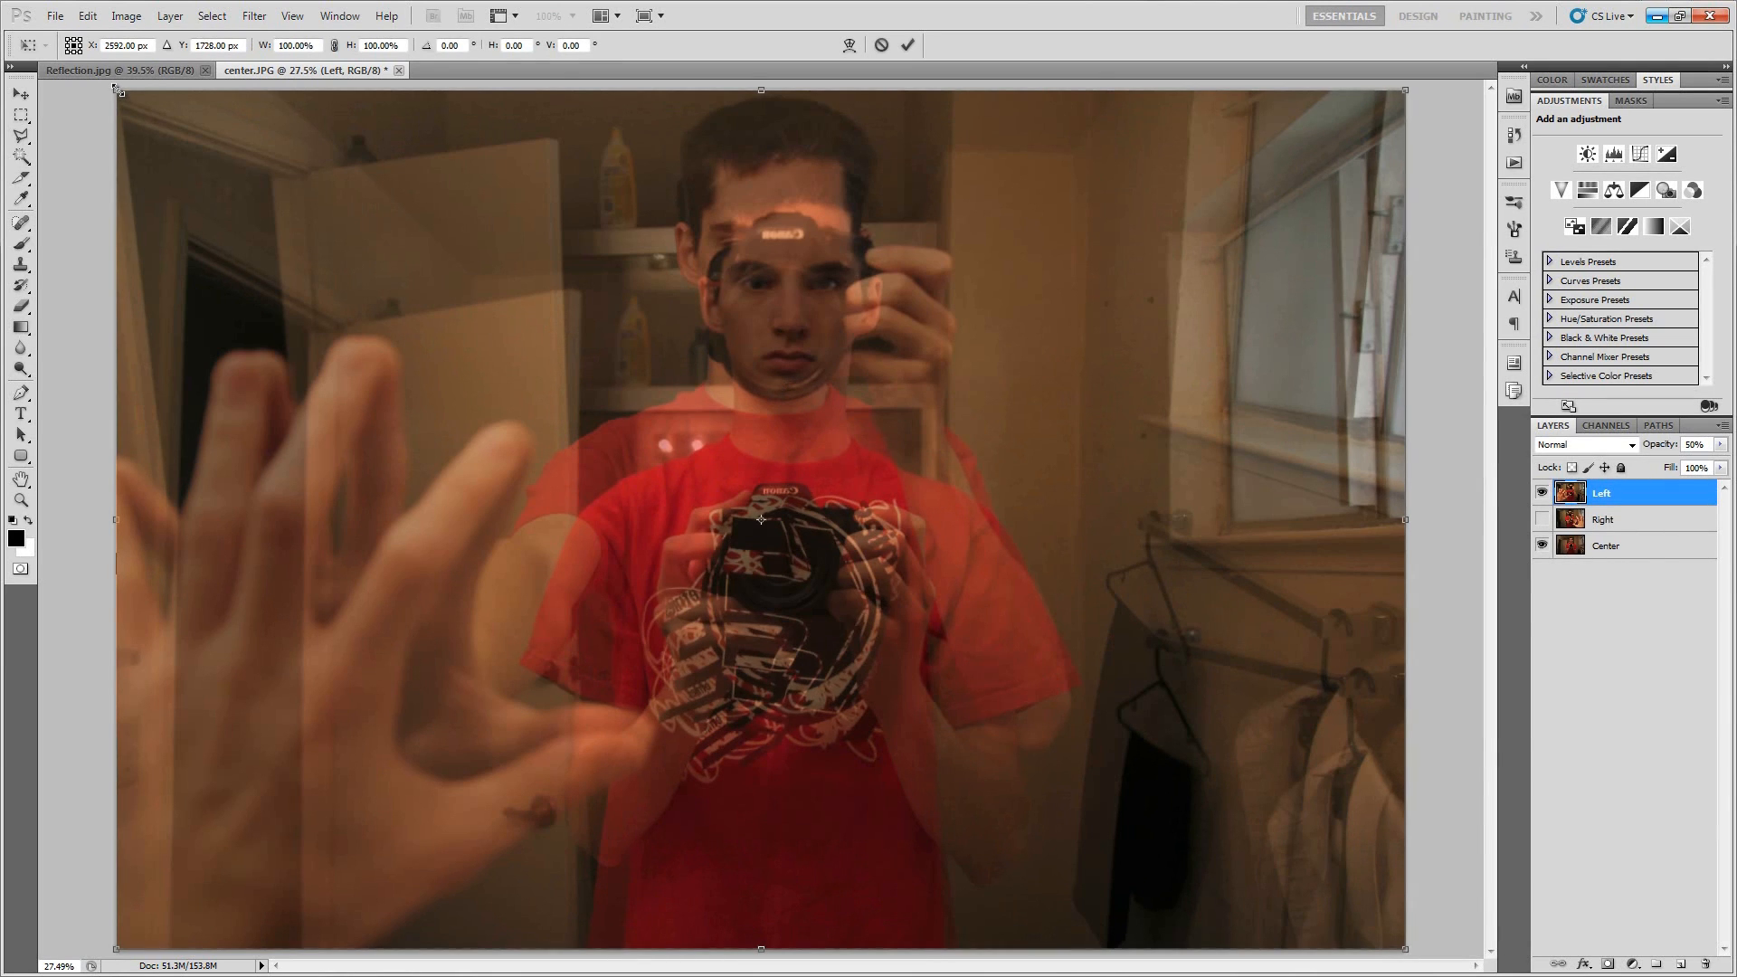
drag(117, 89, 251, 177)
drag(1410, 144, 1370, 169)
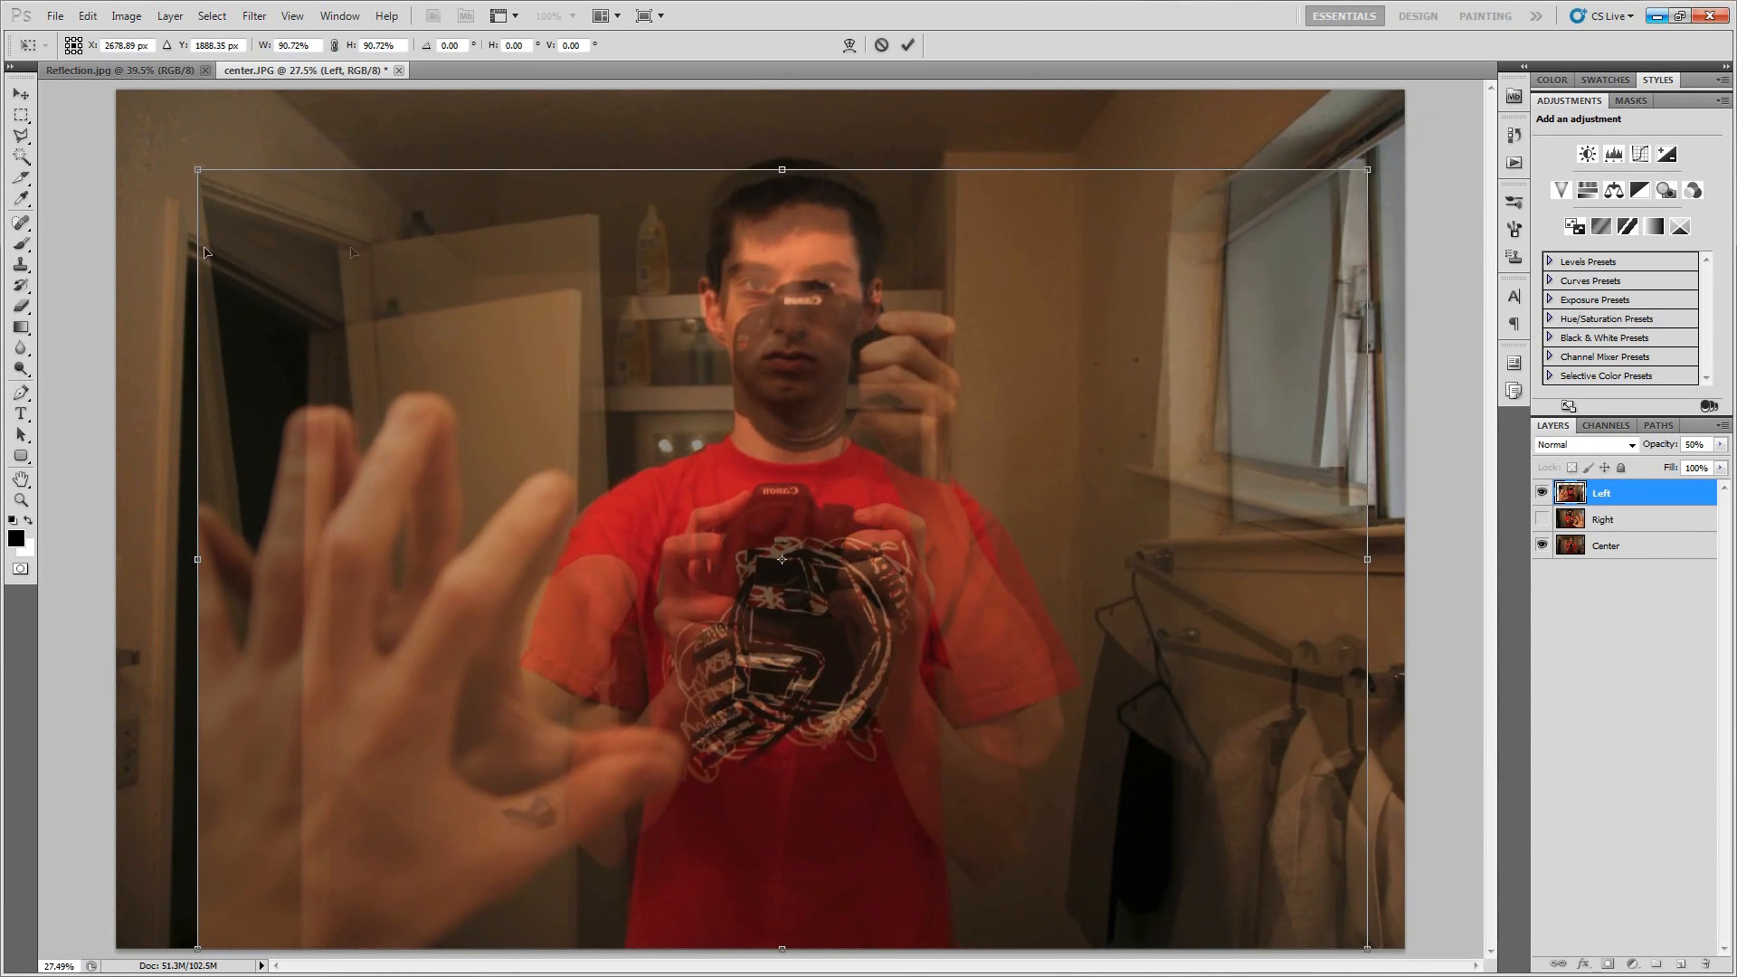
drag(197, 169, 192, 166)
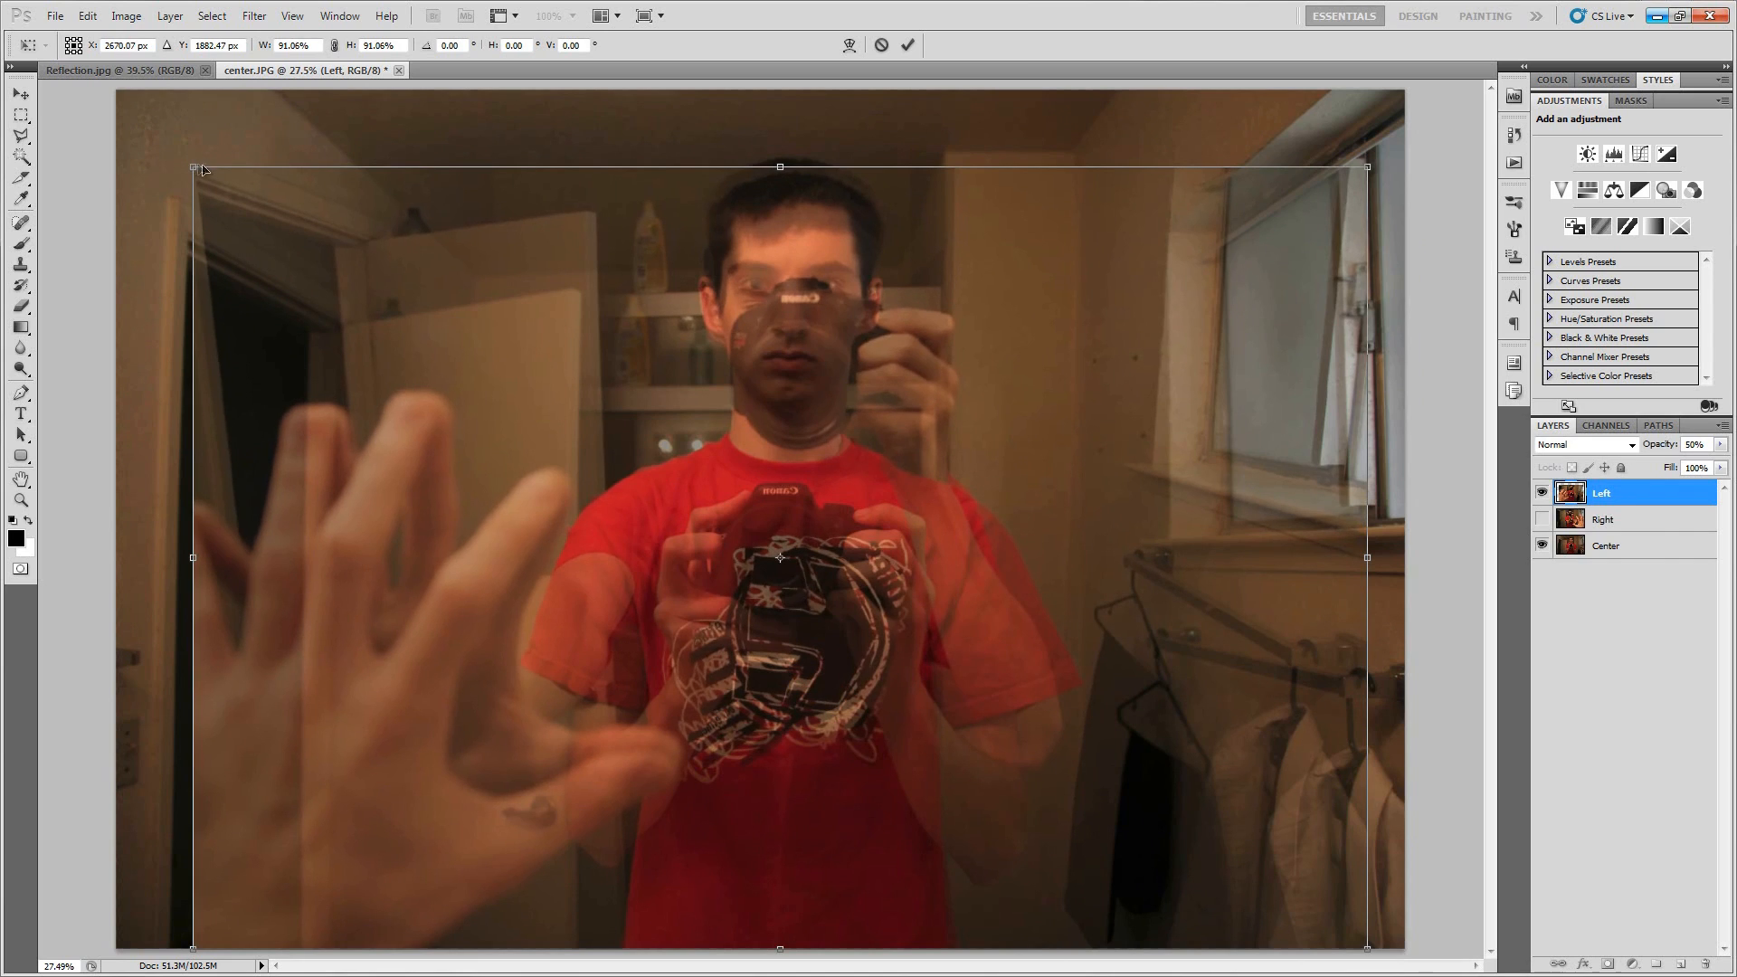
drag(1367, 168, 1370, 165)
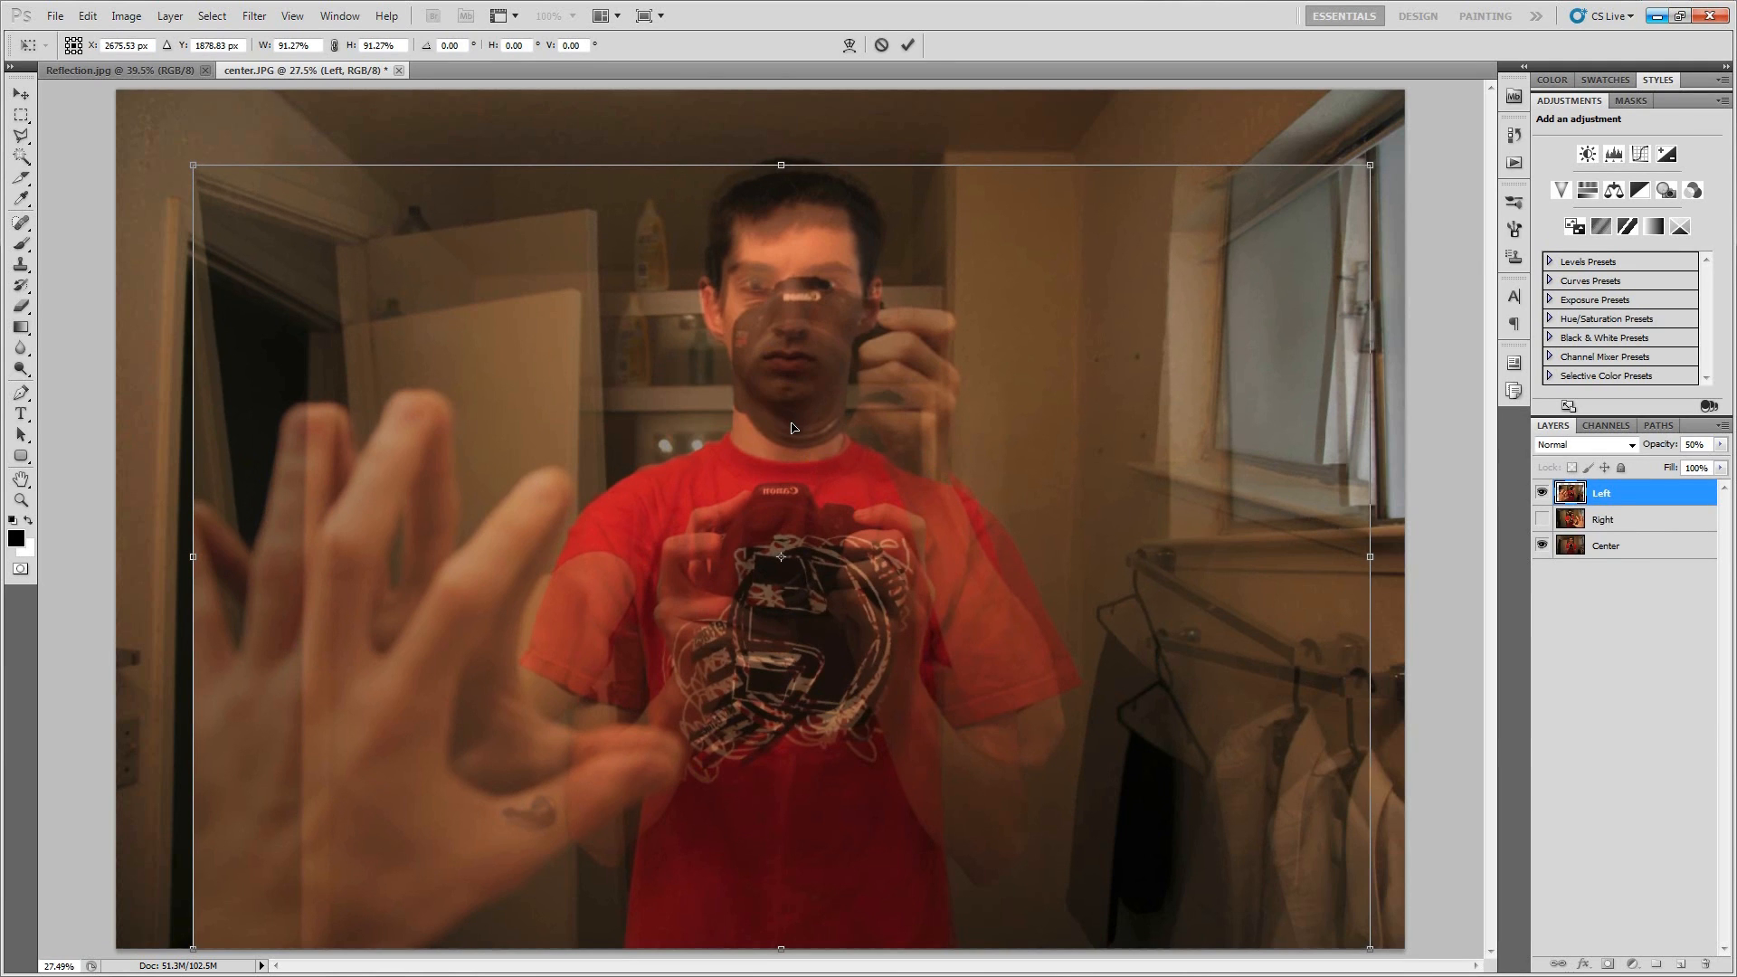
Check the alignment of the neck, shoulders and shirt up close, then apply the transform and restore the Left layer's opacity to 100%.
key(ctrl+plus)
key(ctrl+plus)
key(ctrl+plus)
key(ctrl+plus)
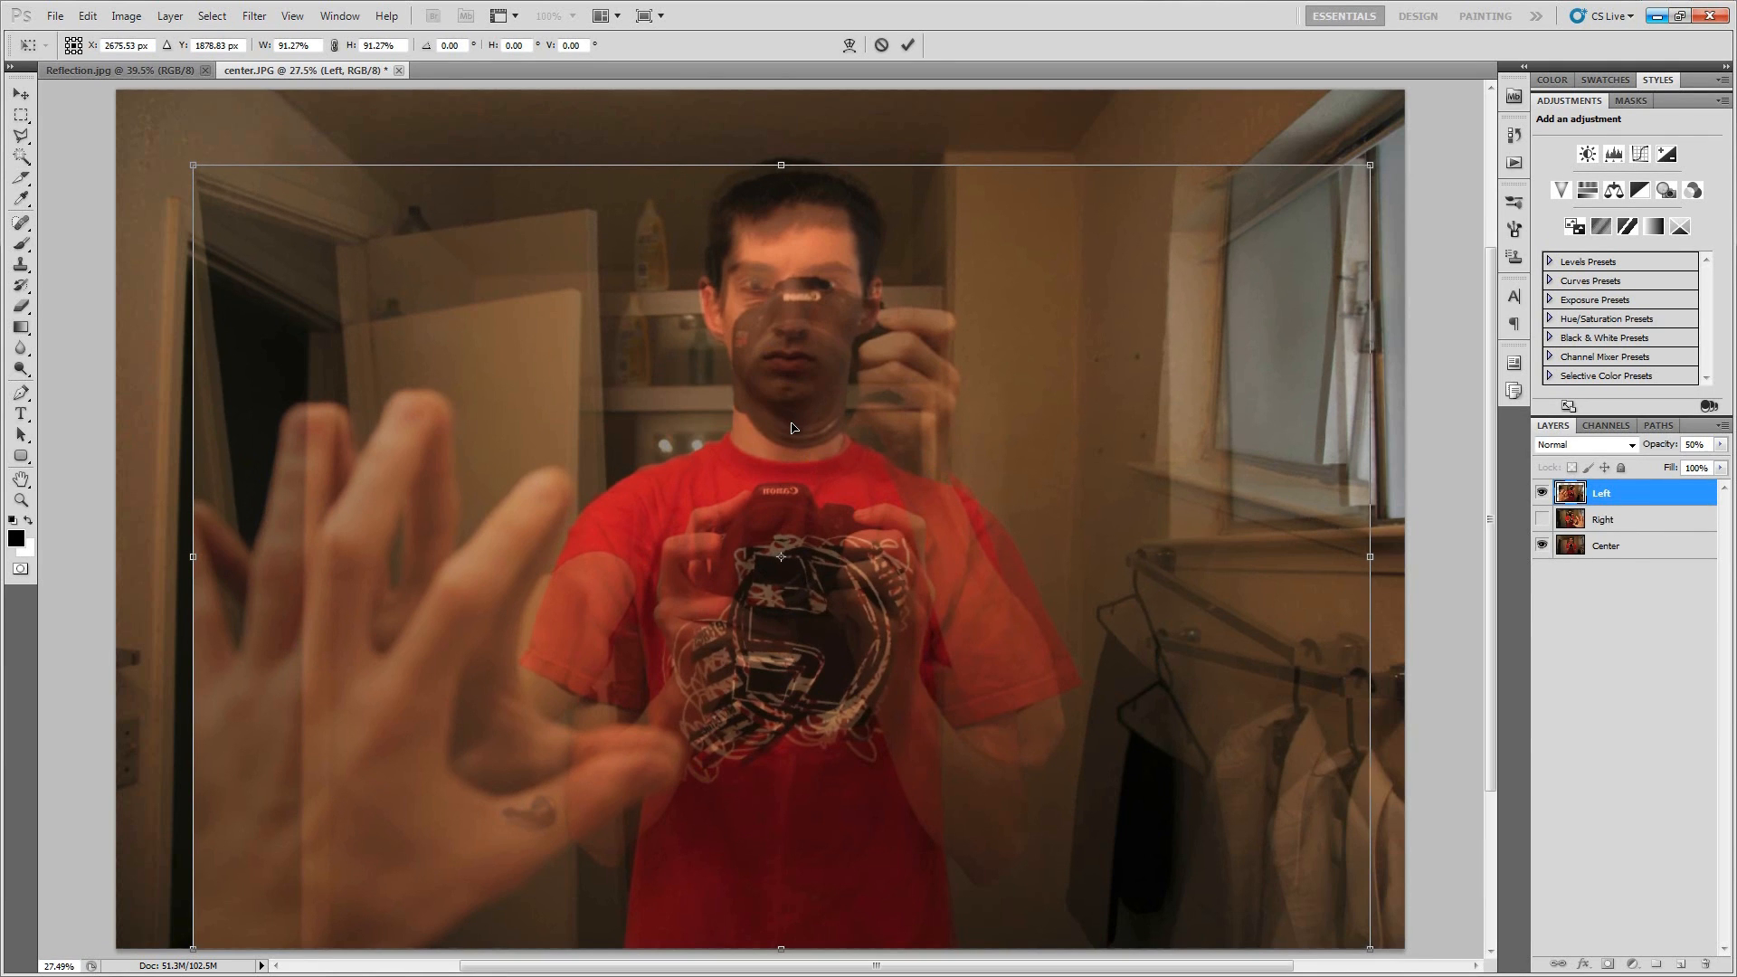
drag(793, 426, 749, 563)
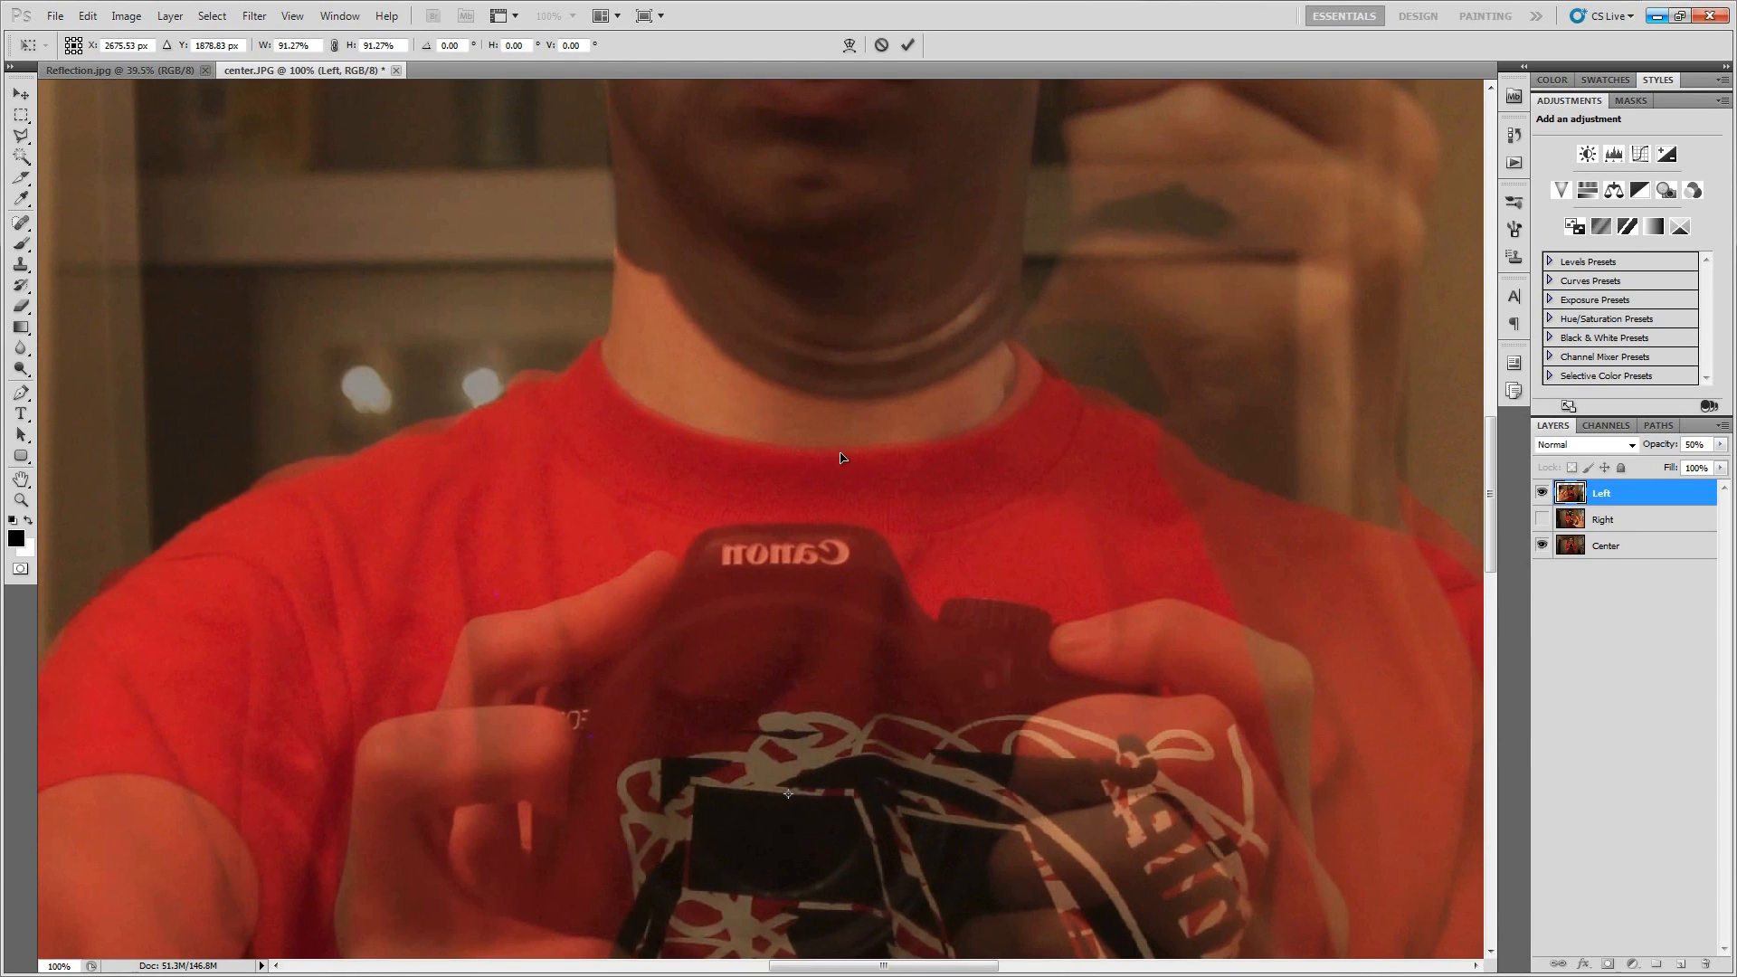
drag(568, 432, 815, 371)
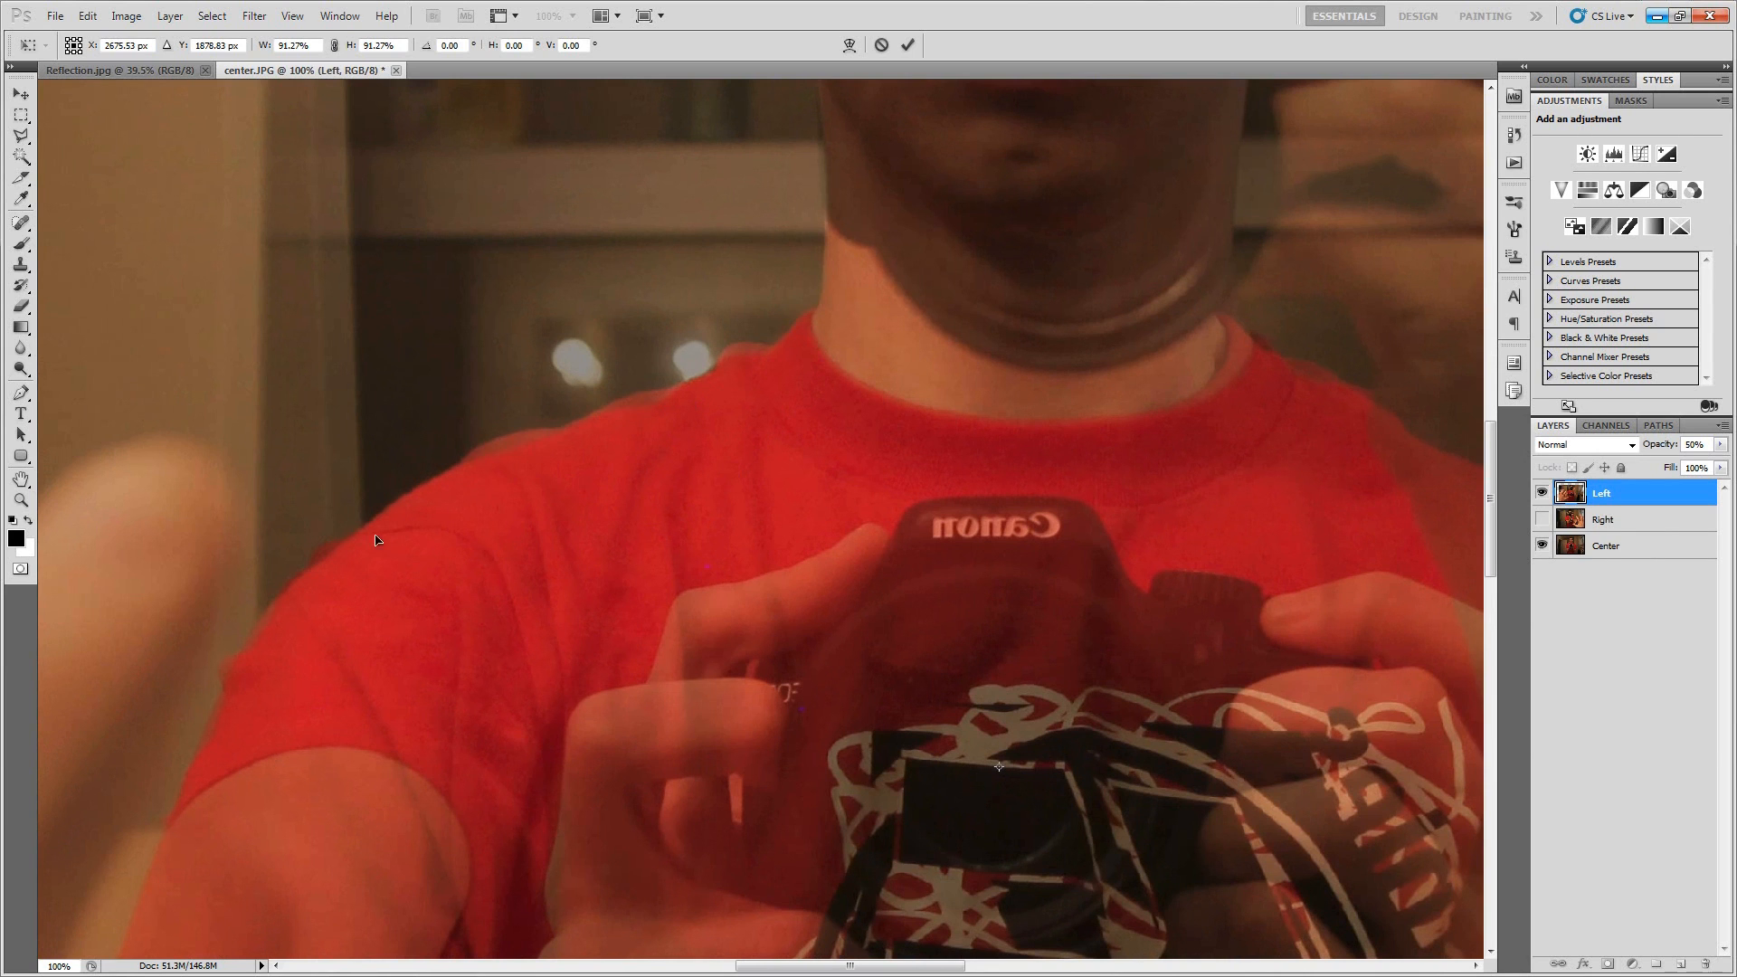
drag(1046, 611, 876, 624)
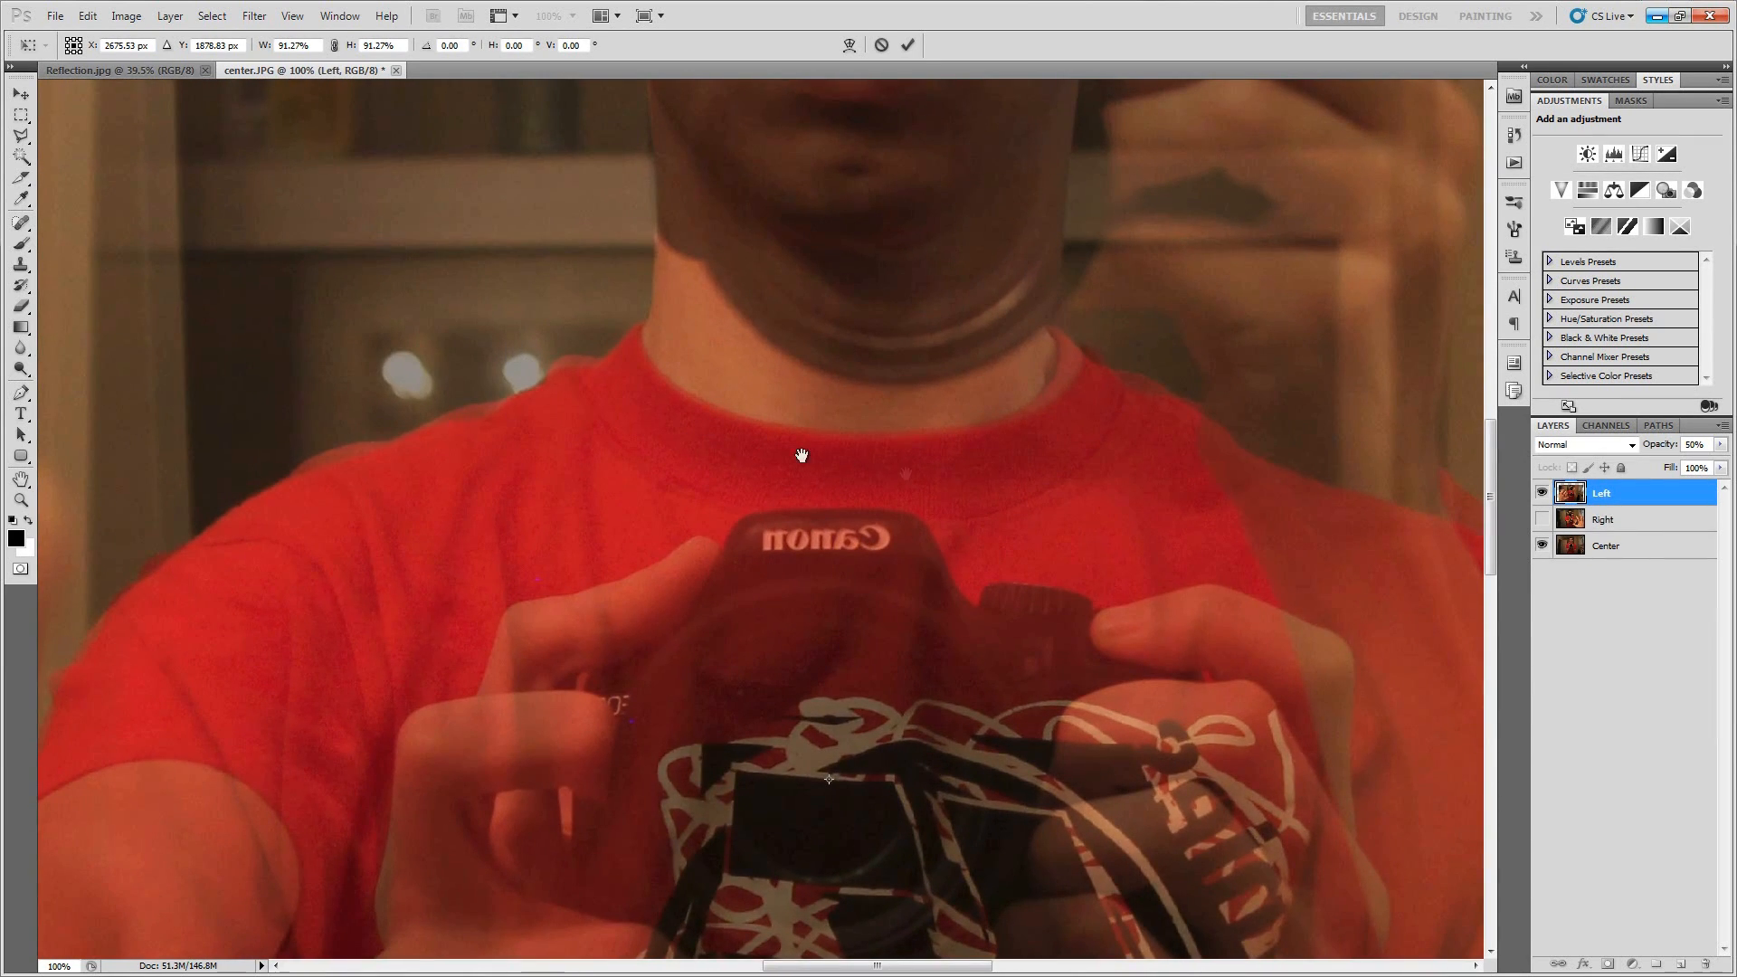
drag(1124, 532, 730, 471)
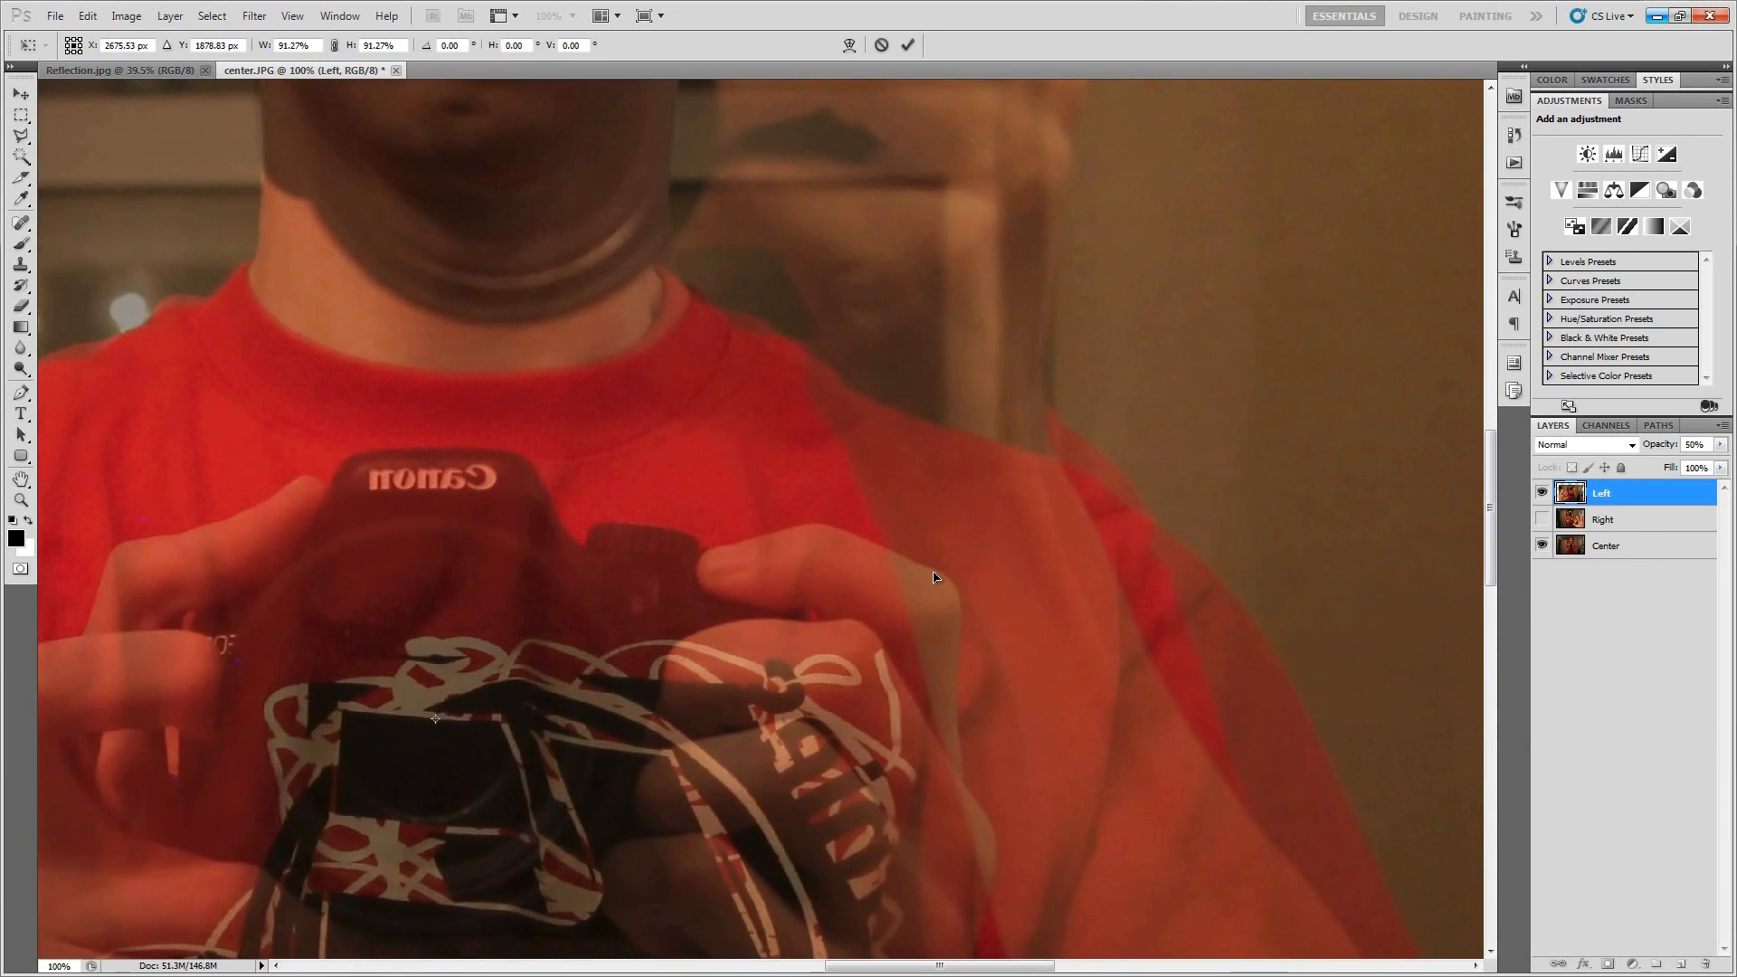
key(ctrl+0)
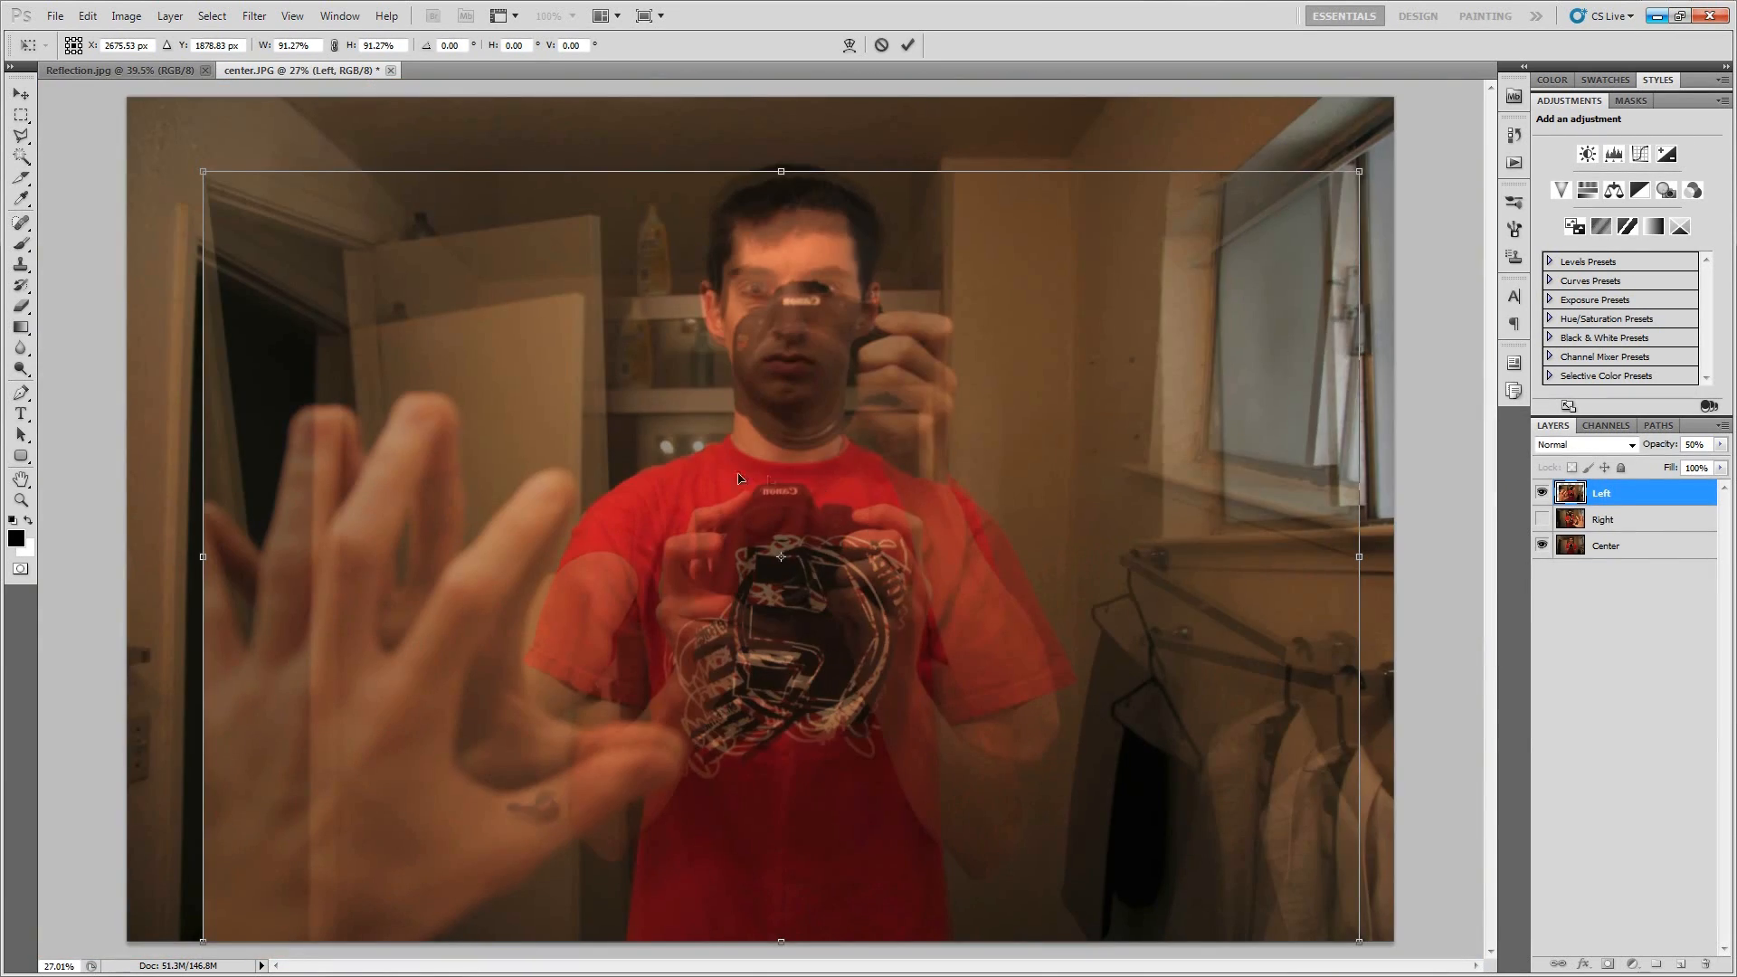
click(907, 46)
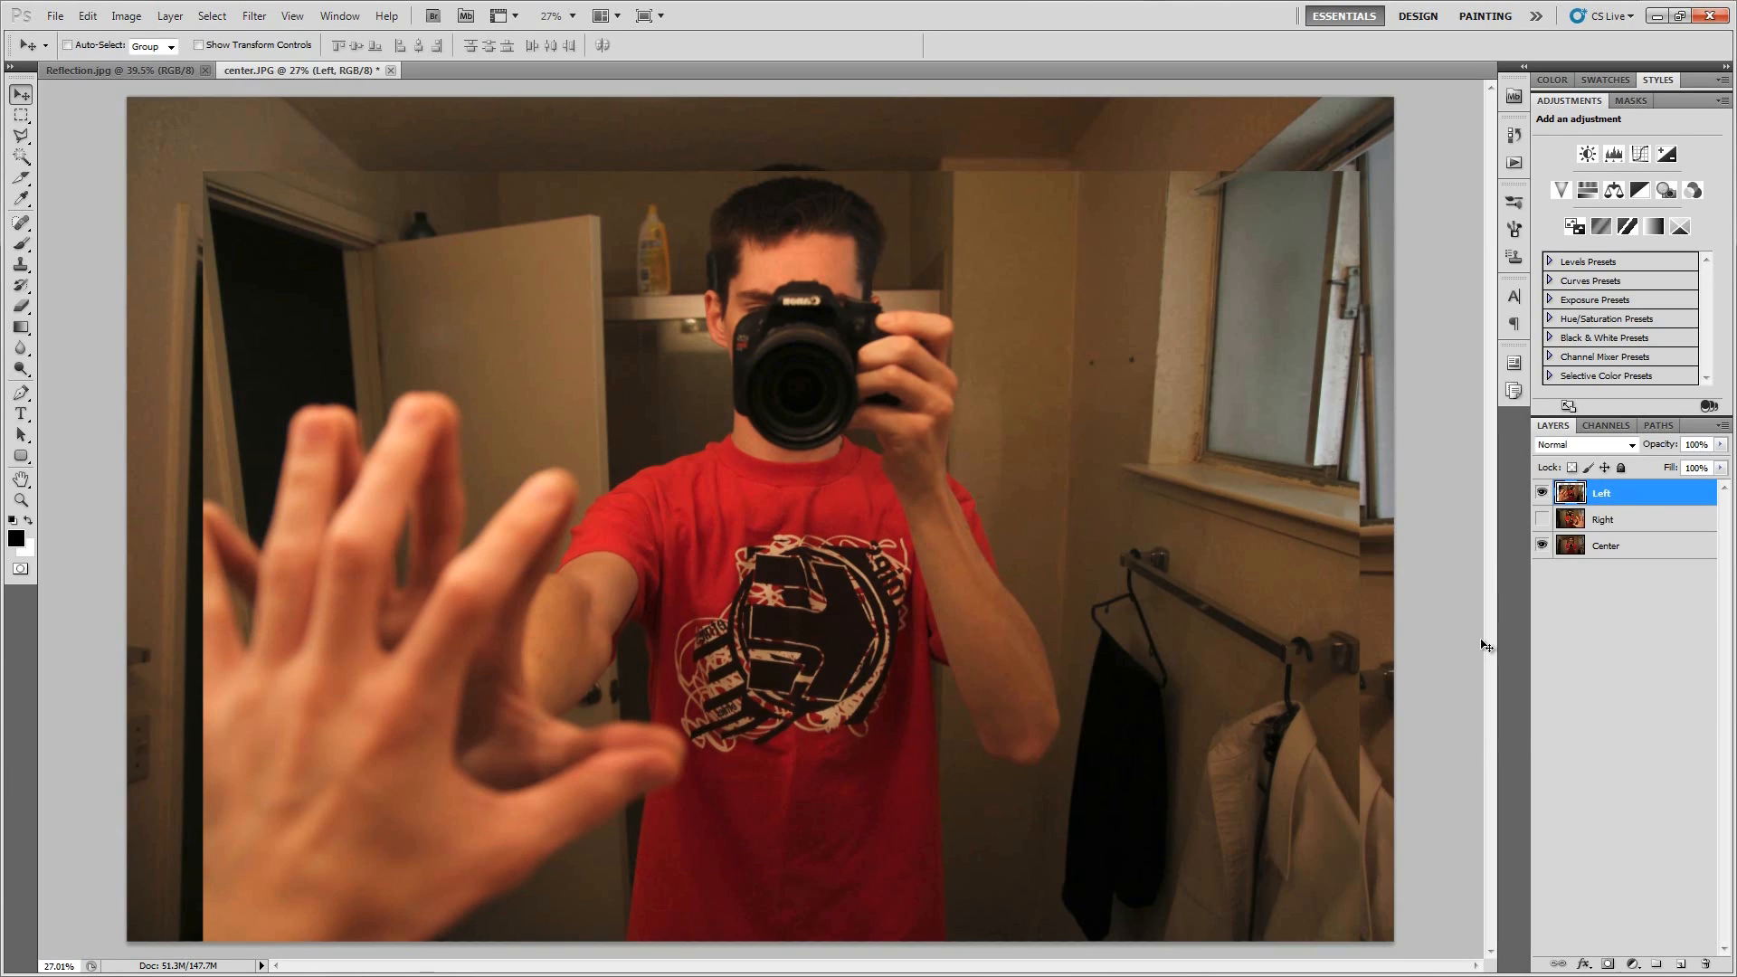
Add a layer mask to the Left layer and paint it black with a large soft brush over the camera, face and window side.
click(1607, 964)
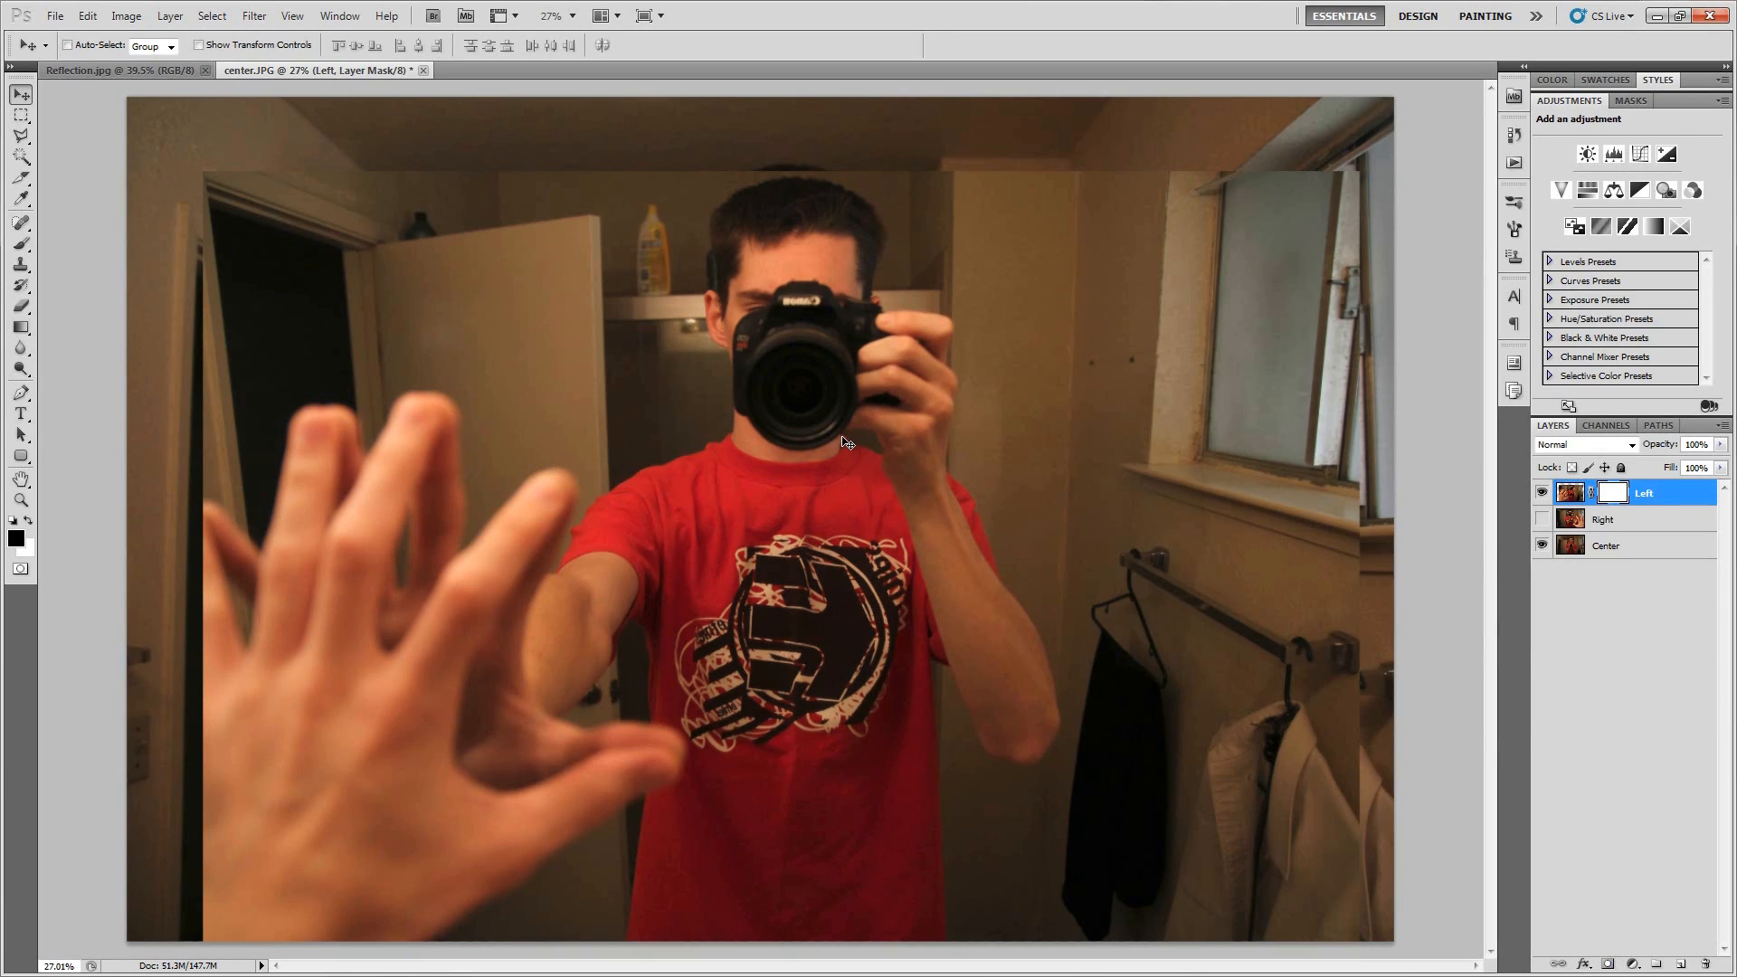
key(b)
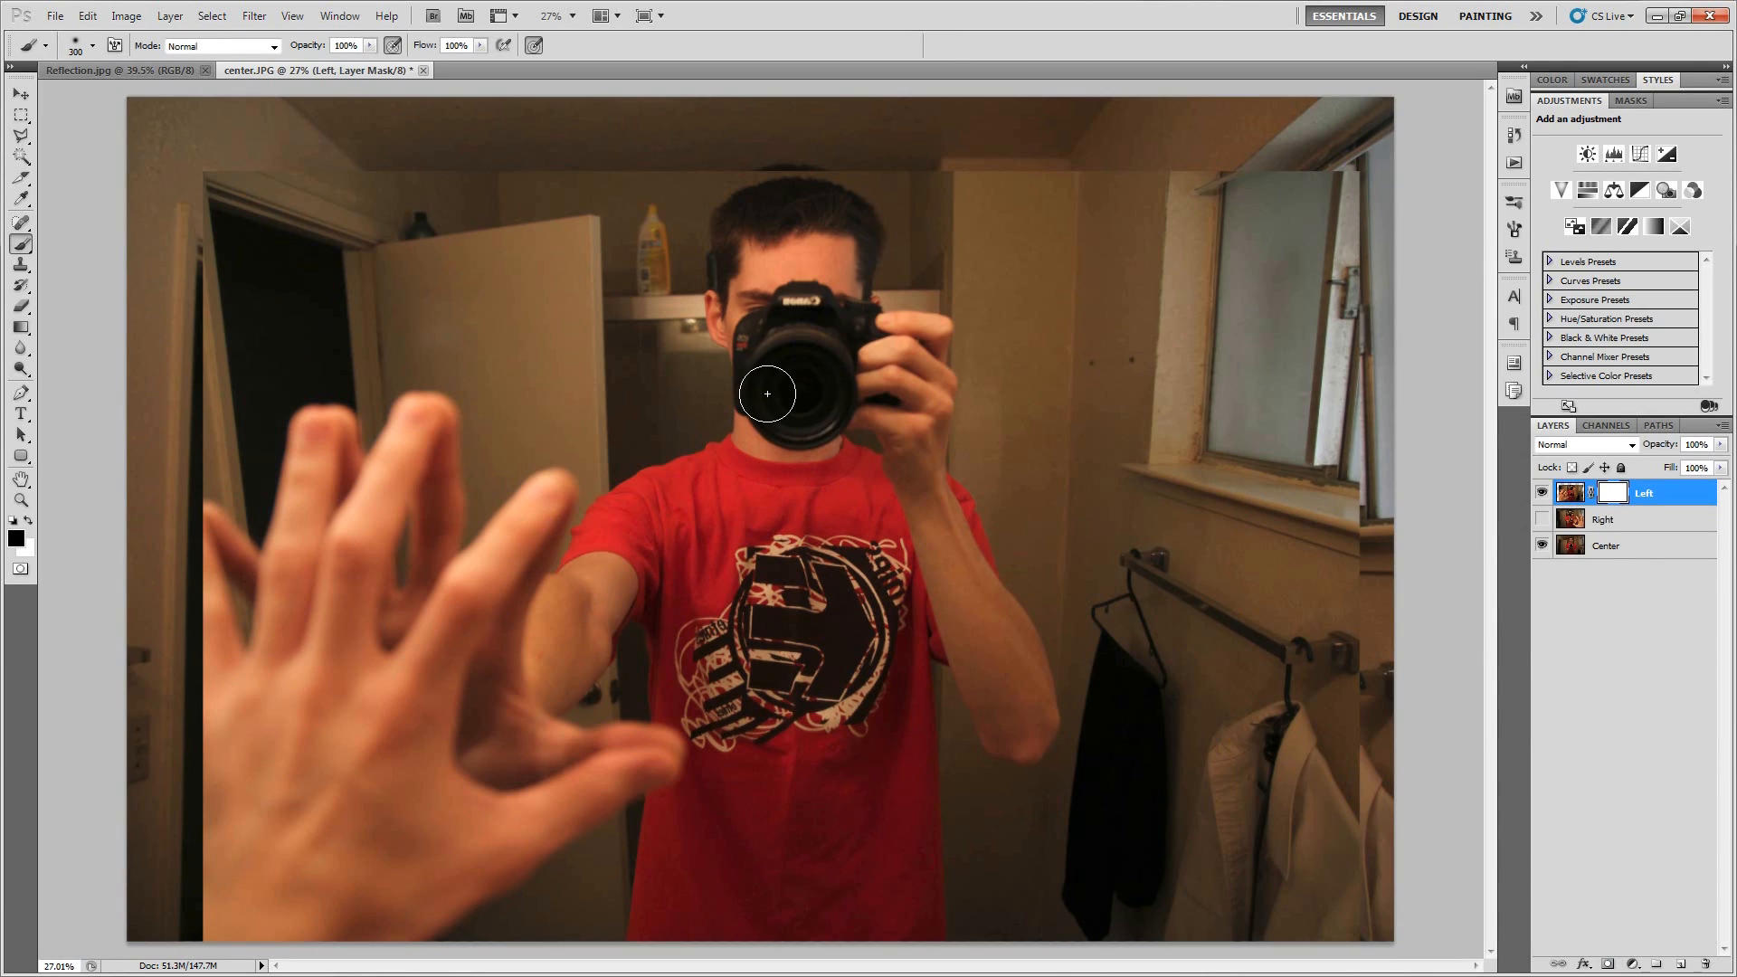
key(bracketright)
key(bracketright)
key(bracketright)
mouse_move(789, 392)
mouse_down()
mouse_move(778, 249)
mouse_move(803, 175)
mouse_move(899, 269)
mouse_move(1038, 166)
mouse_move(1078, 198)
mouse_up()
key(bracketright)
key(bracketright)
mouse_move(882, 196)
mouse_down()
mouse_move(1256, 181)
mouse_move(1366, 310)
mouse_move(1317, 543)
mouse_move(1375, 883)
mouse_move(1272, 659)
mouse_move(1198, 935)
mouse_move(1094, 512)
mouse_move(1085, 922)
mouse_move(1000, 768)
mouse_move(1031, 660)
mouse_move(1027, 884)
mouse_move(1000, 551)
mouse_move(1034, 562)
mouse_move(1000, 392)
mouse_move(1066, 573)
mouse_move(1058, 497)
mouse_move(995, 385)
mouse_move(899, 388)
mouse_move(949, 380)
mouse_move(926, 388)
mouse_up()
Paint black on the Left mask with a smaller brush over the shelf area beside the face and ear.
key(bracketleft)
key(bracketleft)
key(bracketleft)
key(bracketleft)
key(bracketleft)
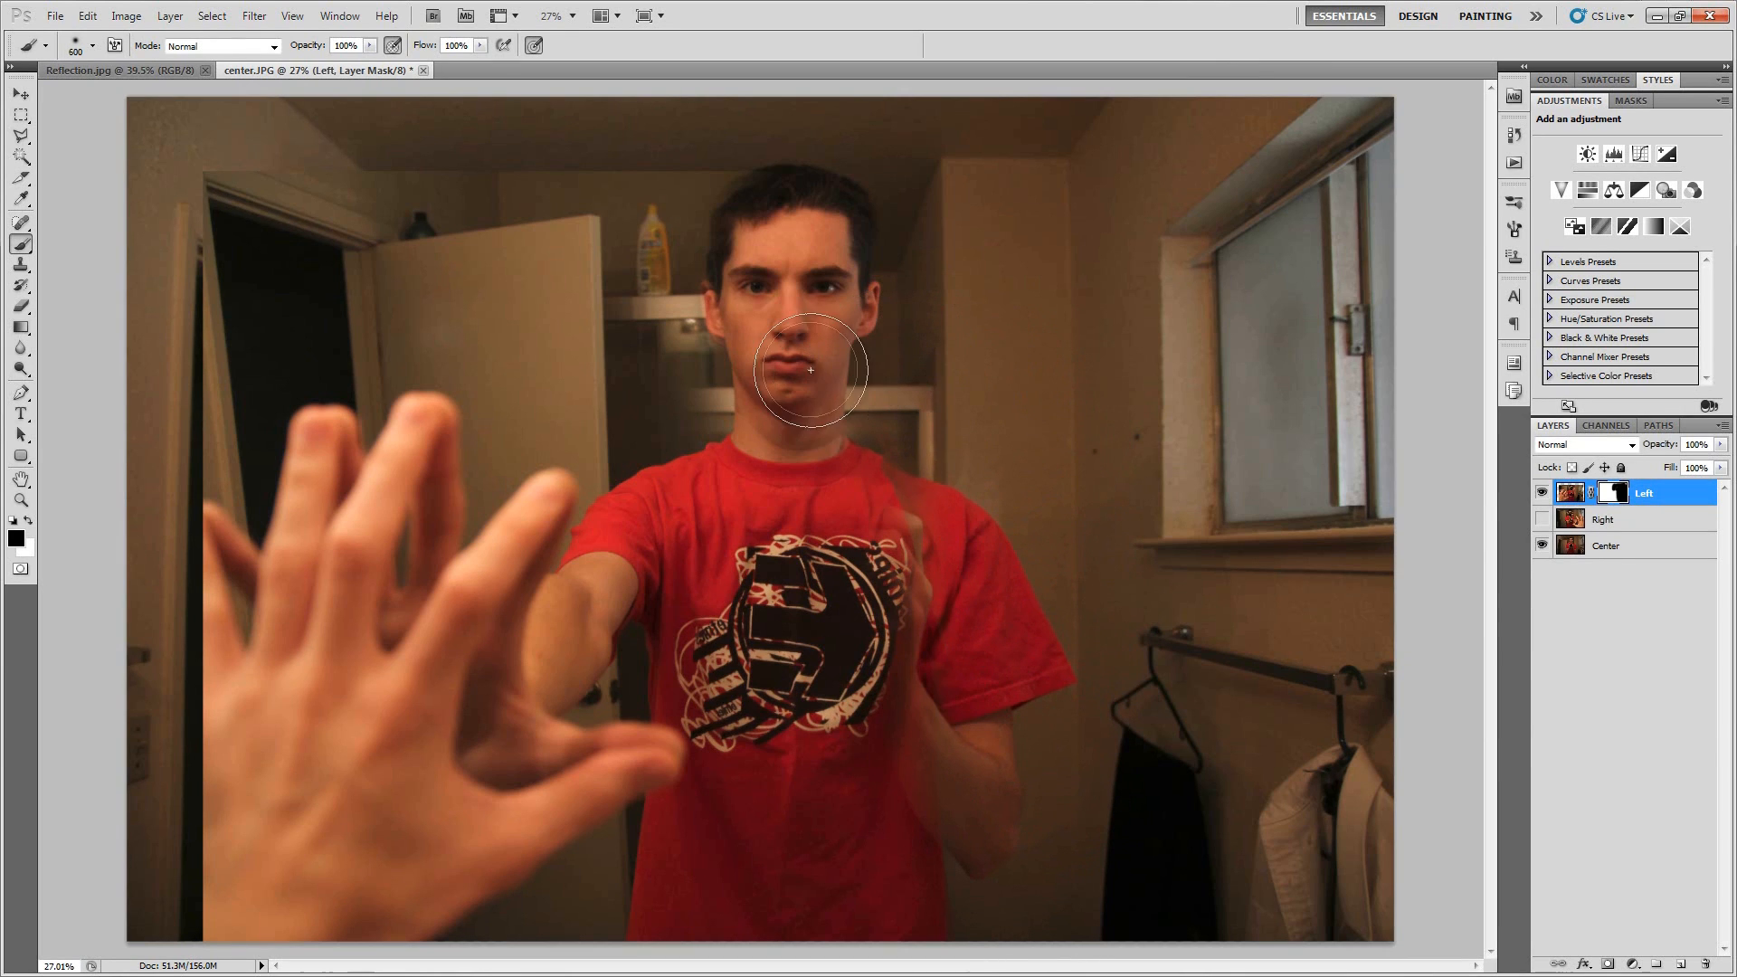
scroll(815, 413, up, 3)
key(bracketleft)
key(bracketleft)
key(bracketleft)
scroll(842, 423, up, 2)
key(bracketleft)
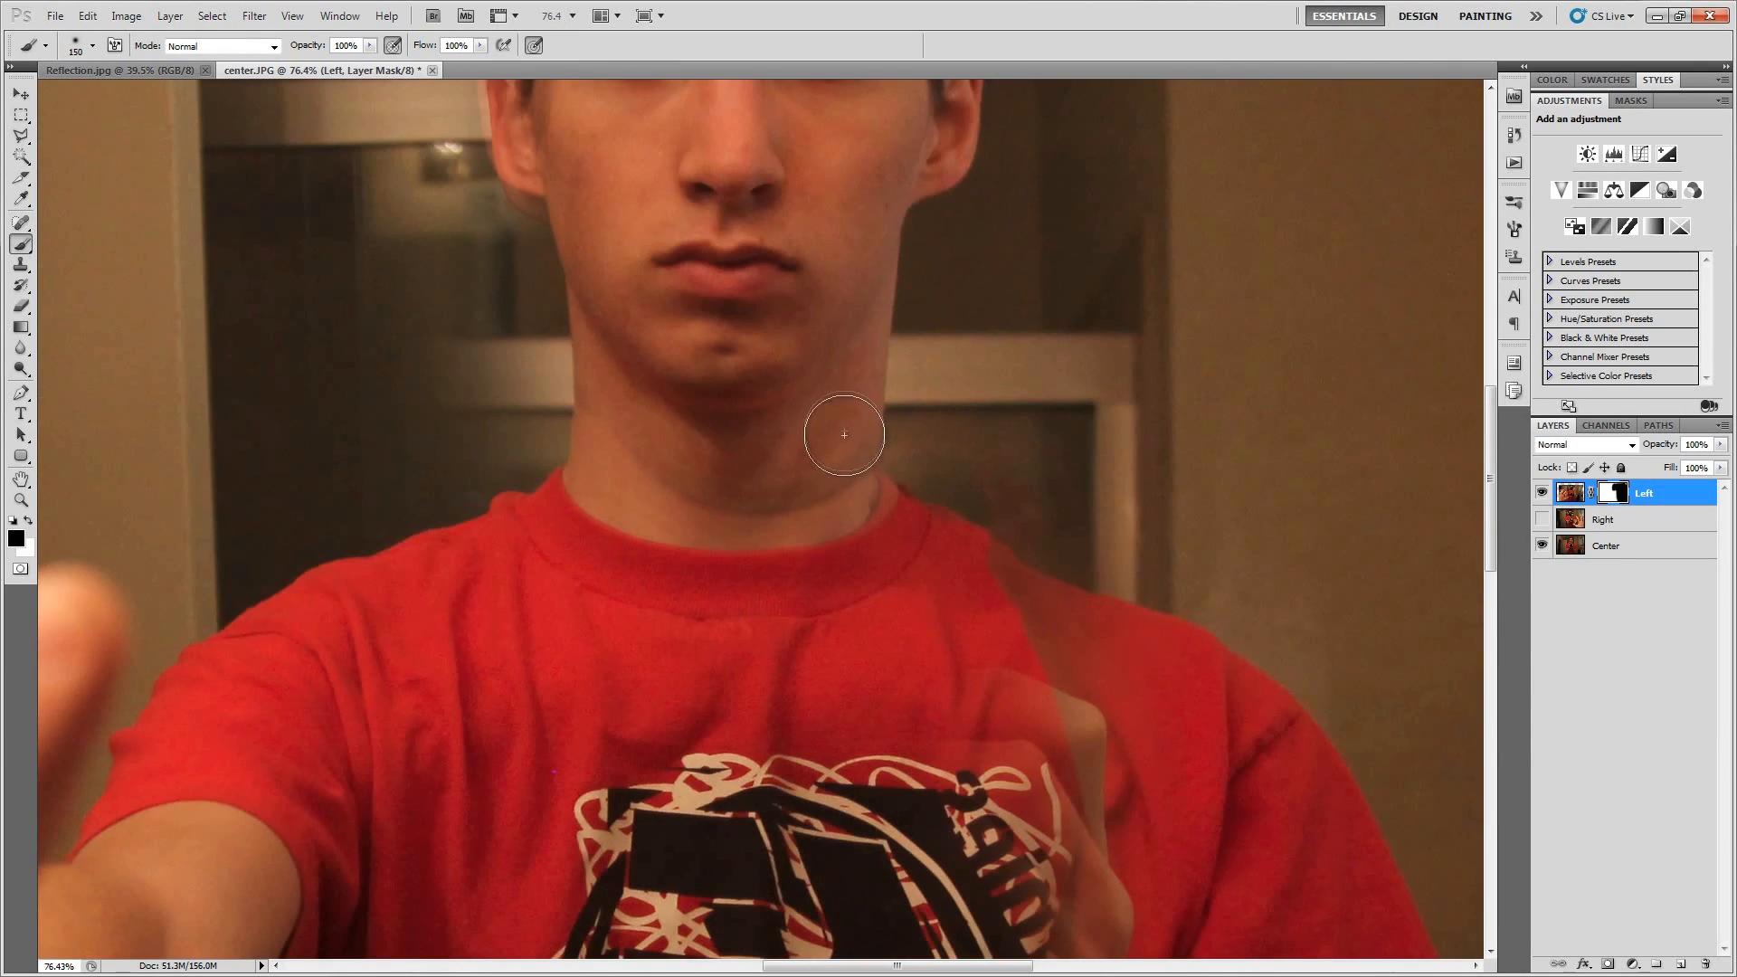
scroll(696, 448, down, 2)
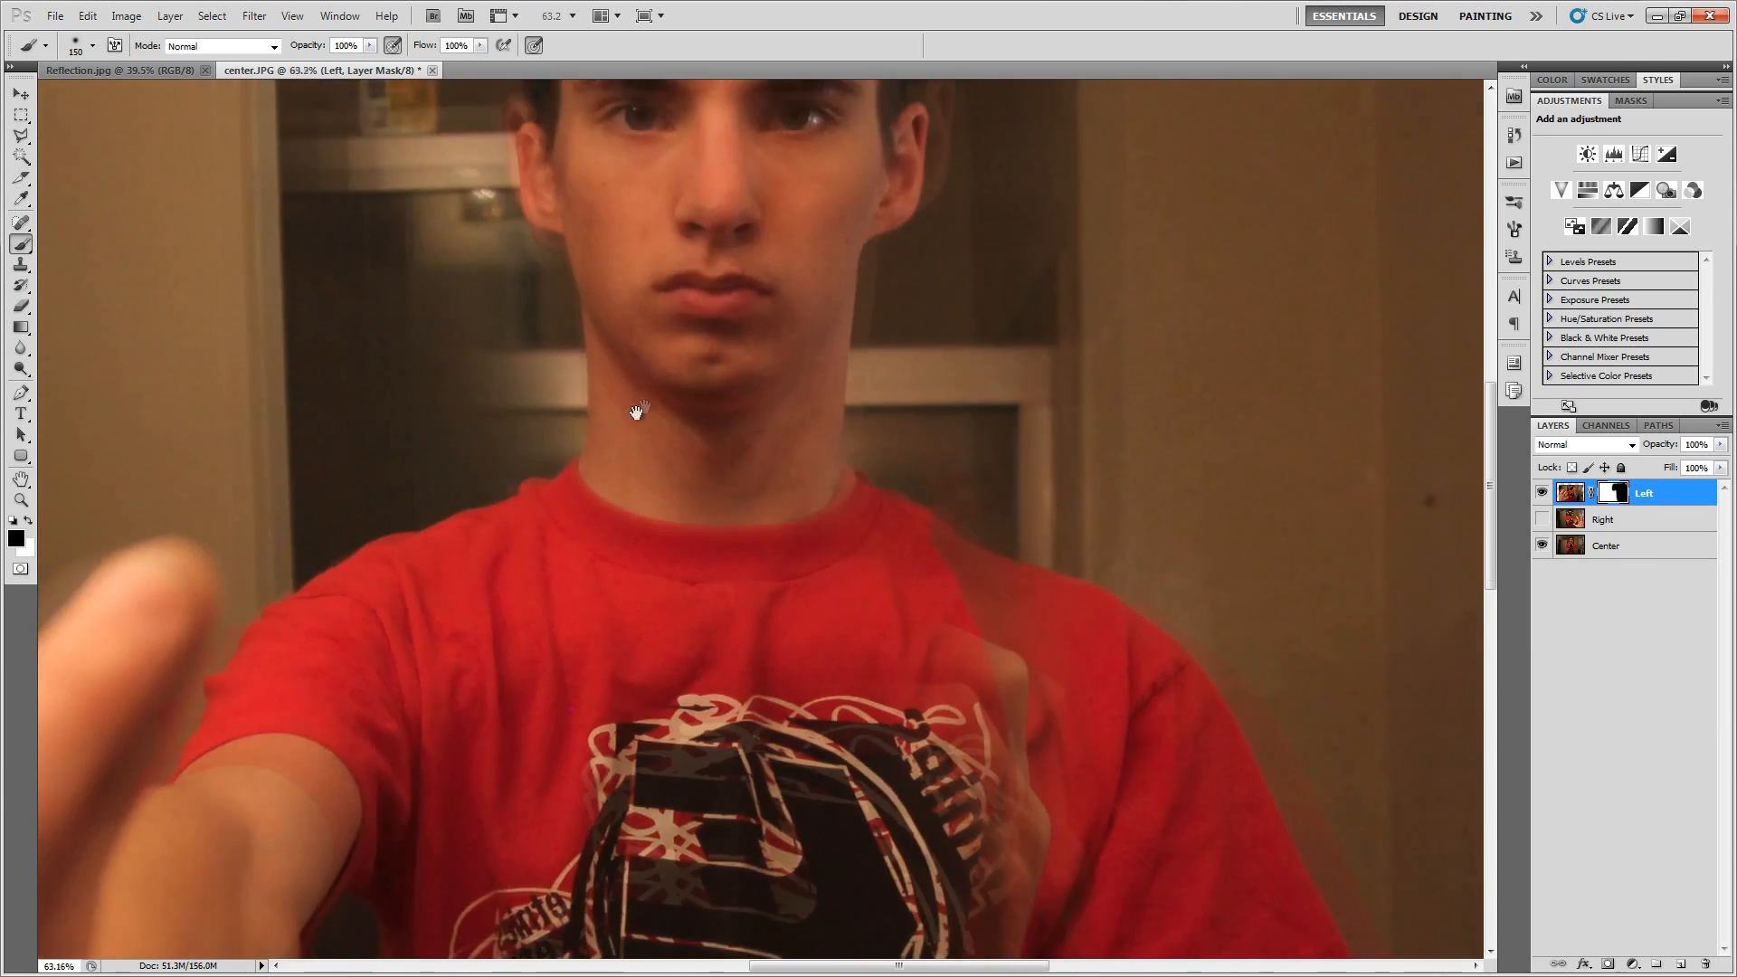
drag(640, 414, 907, 504)
key(bracketright)
key(bracketright)
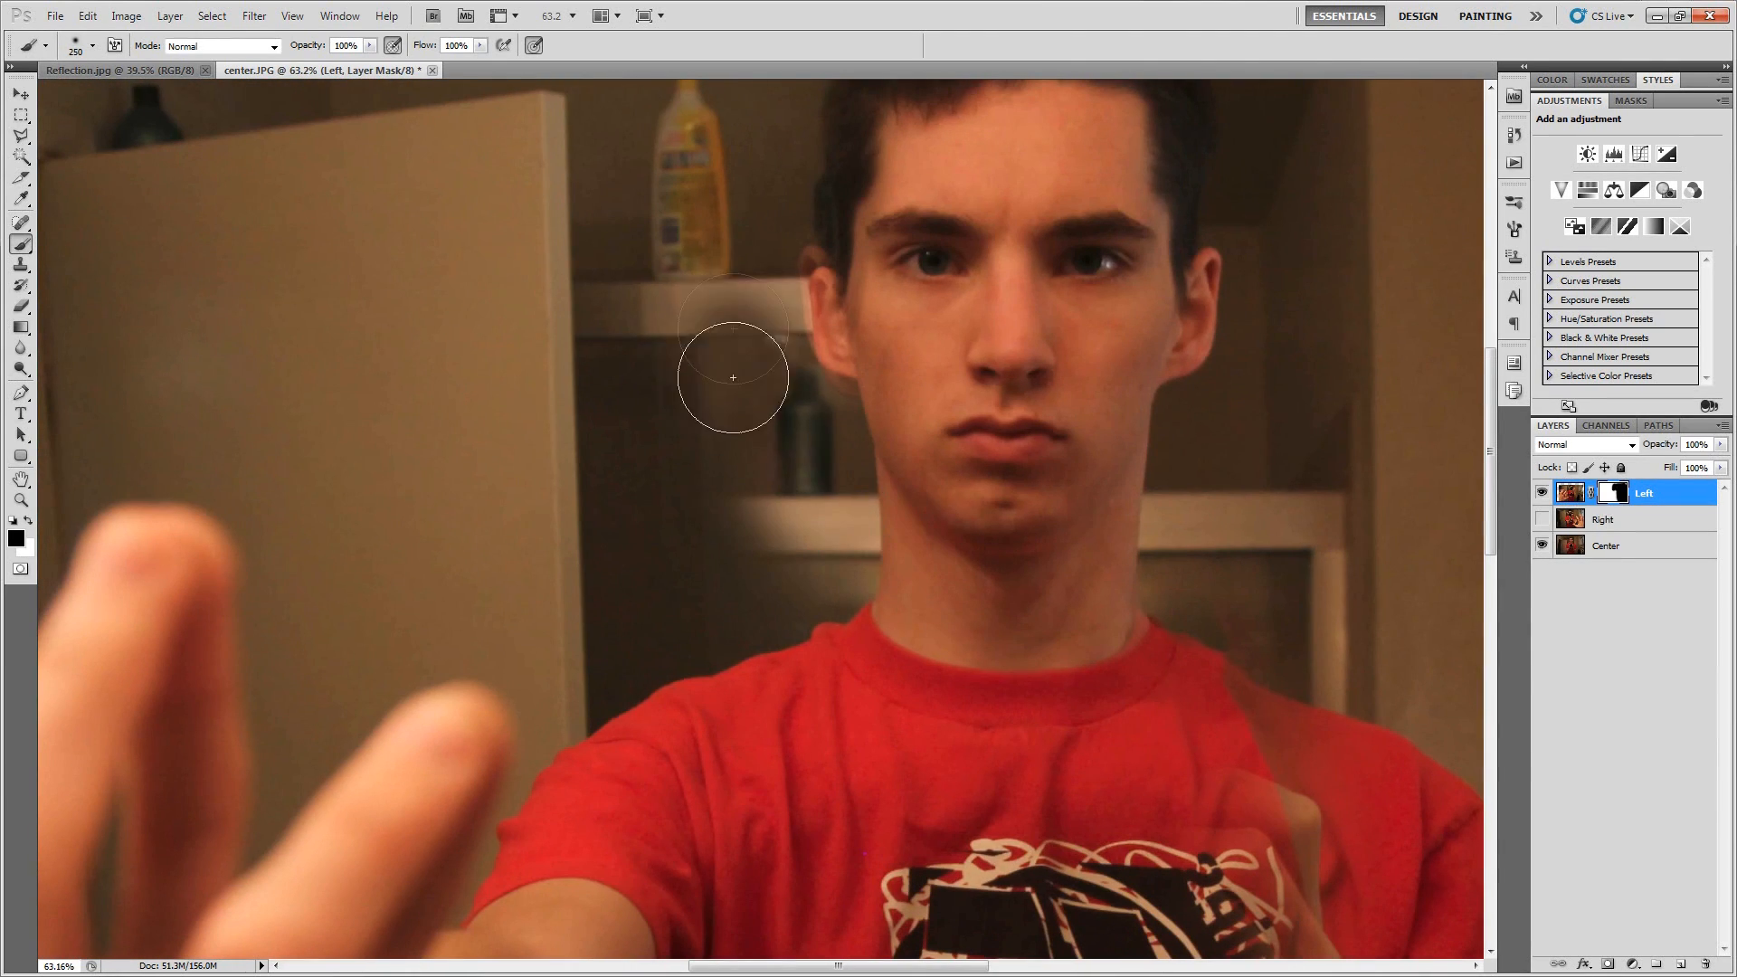
scroll(826, 326, down, 2)
key(bracketright)
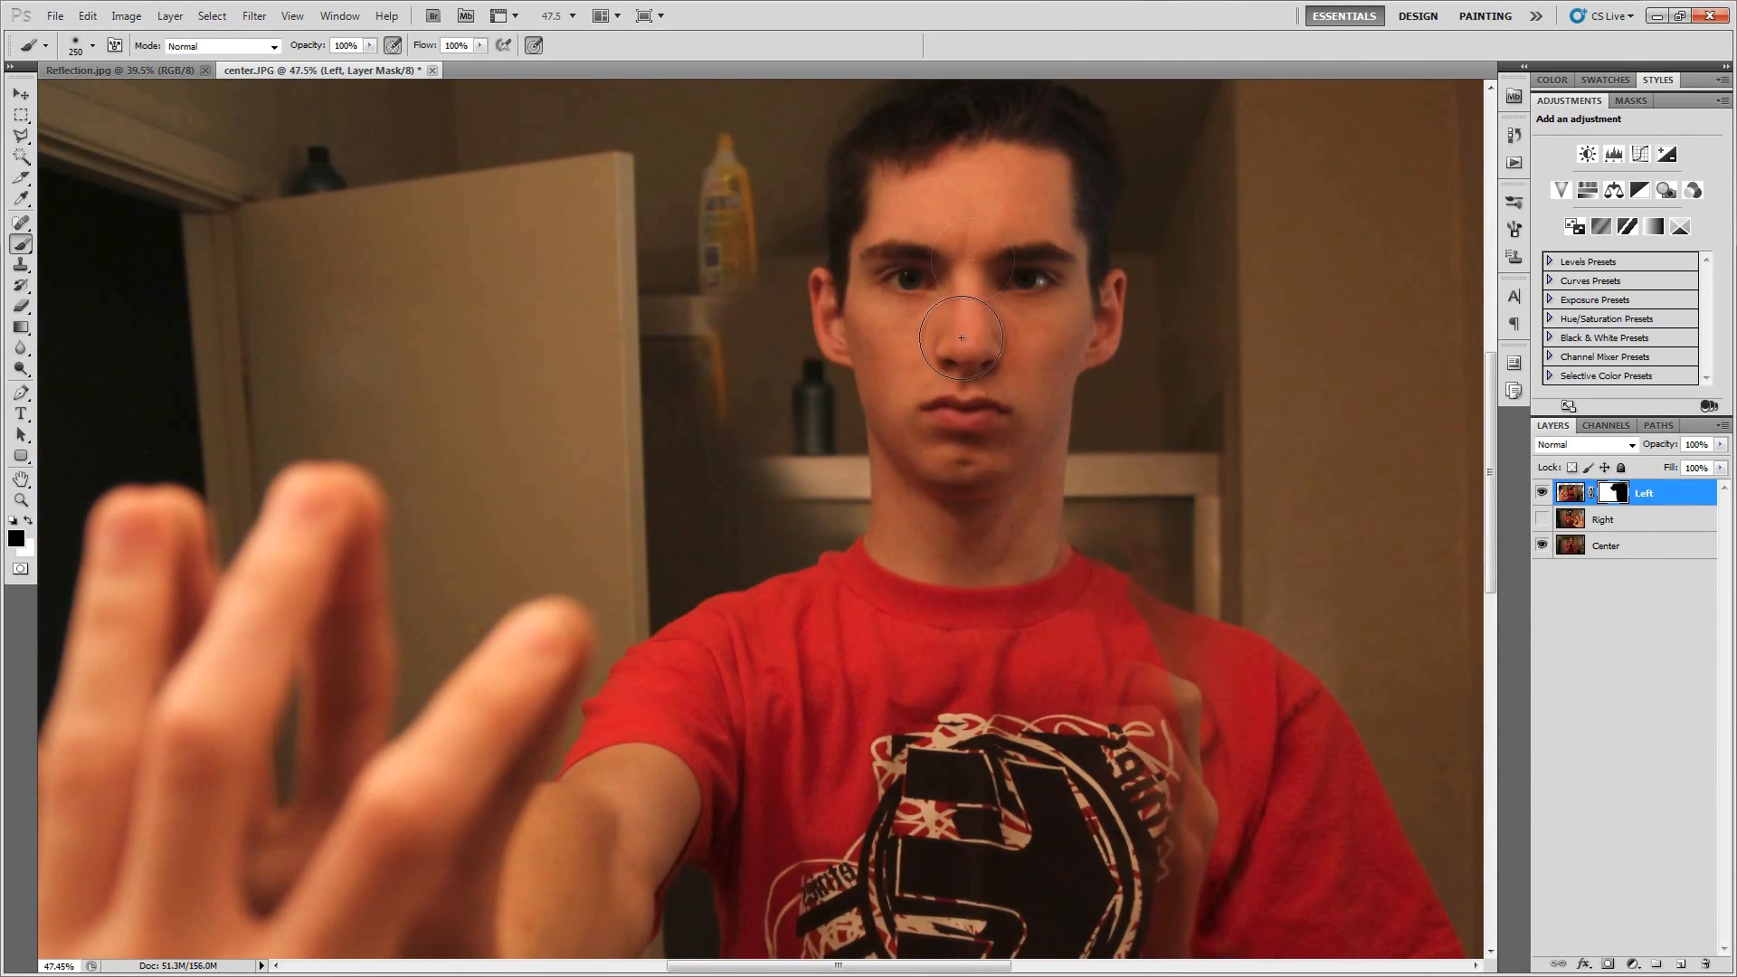
scroll(955, 511, up, 3)
key(bracketright)
mouse_move(966, 270)
mouse_down()
mouse_move(853, 202)
mouse_move(772, 341)
mouse_move(765, 516)
mouse_up()
Paint black on the Left mask across the rest of the shelf, up to the open door's edge and down to the shoulder.
key(bracketleft)
key(bracketleft)
key(bracketleft)
mouse_move(714, 579)
mouse_down()
mouse_move(717, 643)
mouse_move(717, 258)
mouse_up()
key(bracketleft)
key(bracketleft)
scroll(671, 469, up, 5)
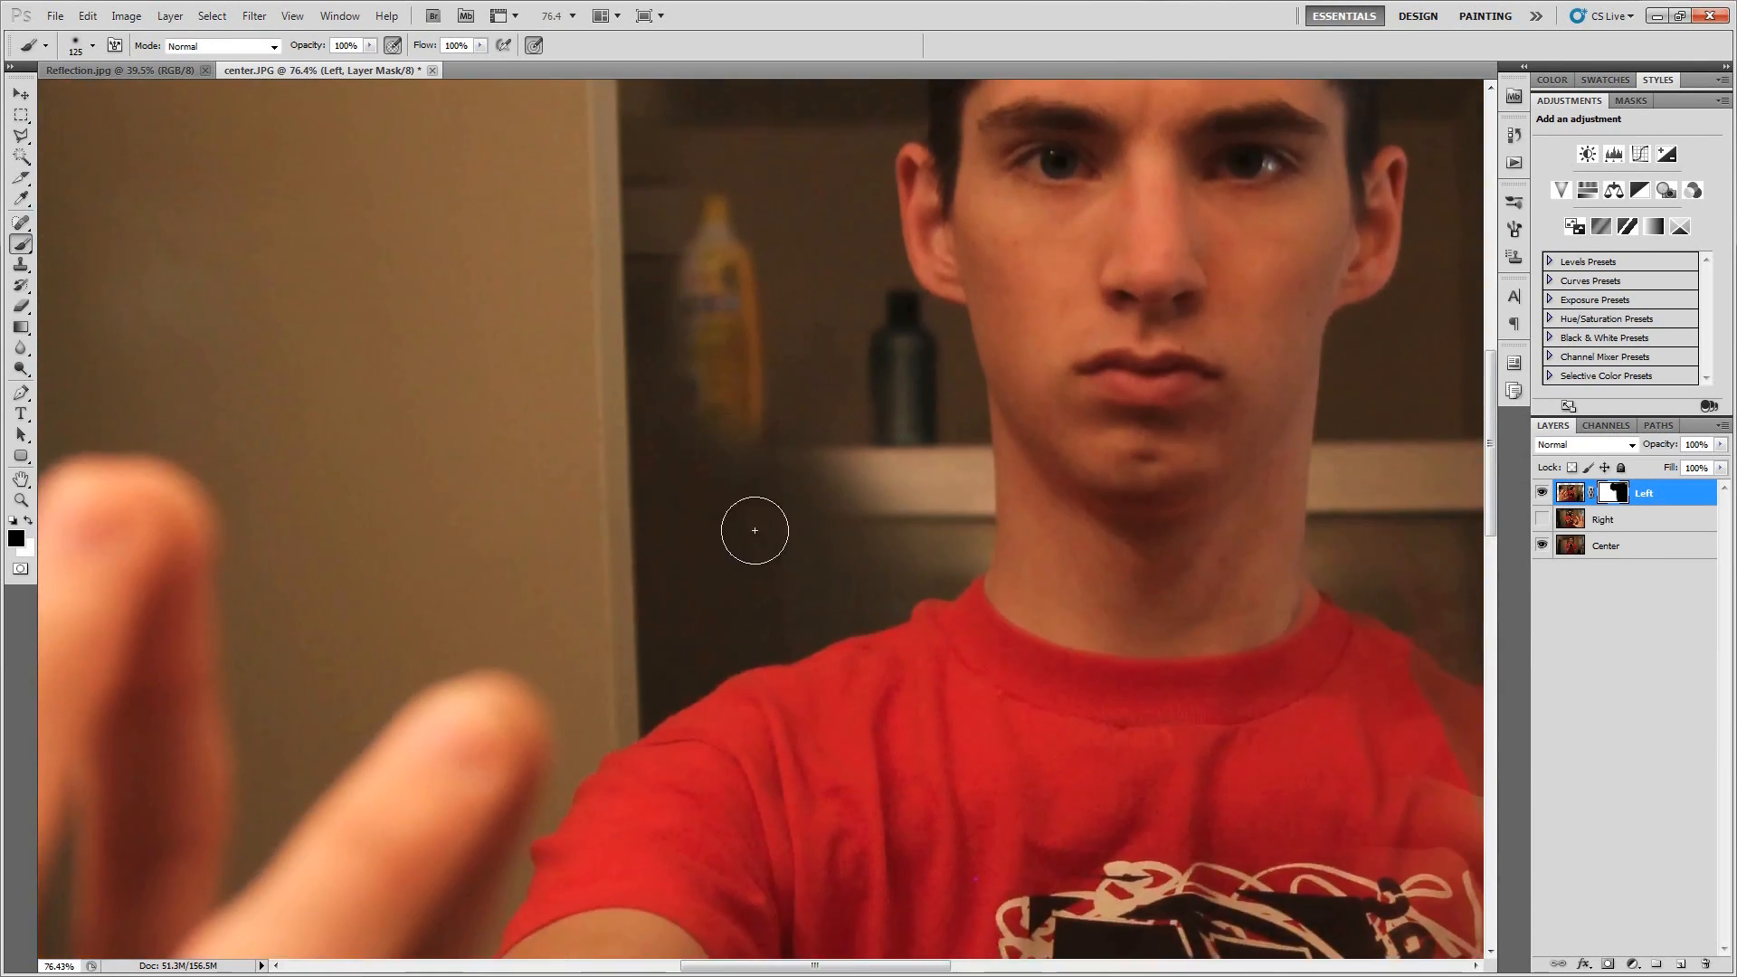
drag(757, 531, 820, 747)
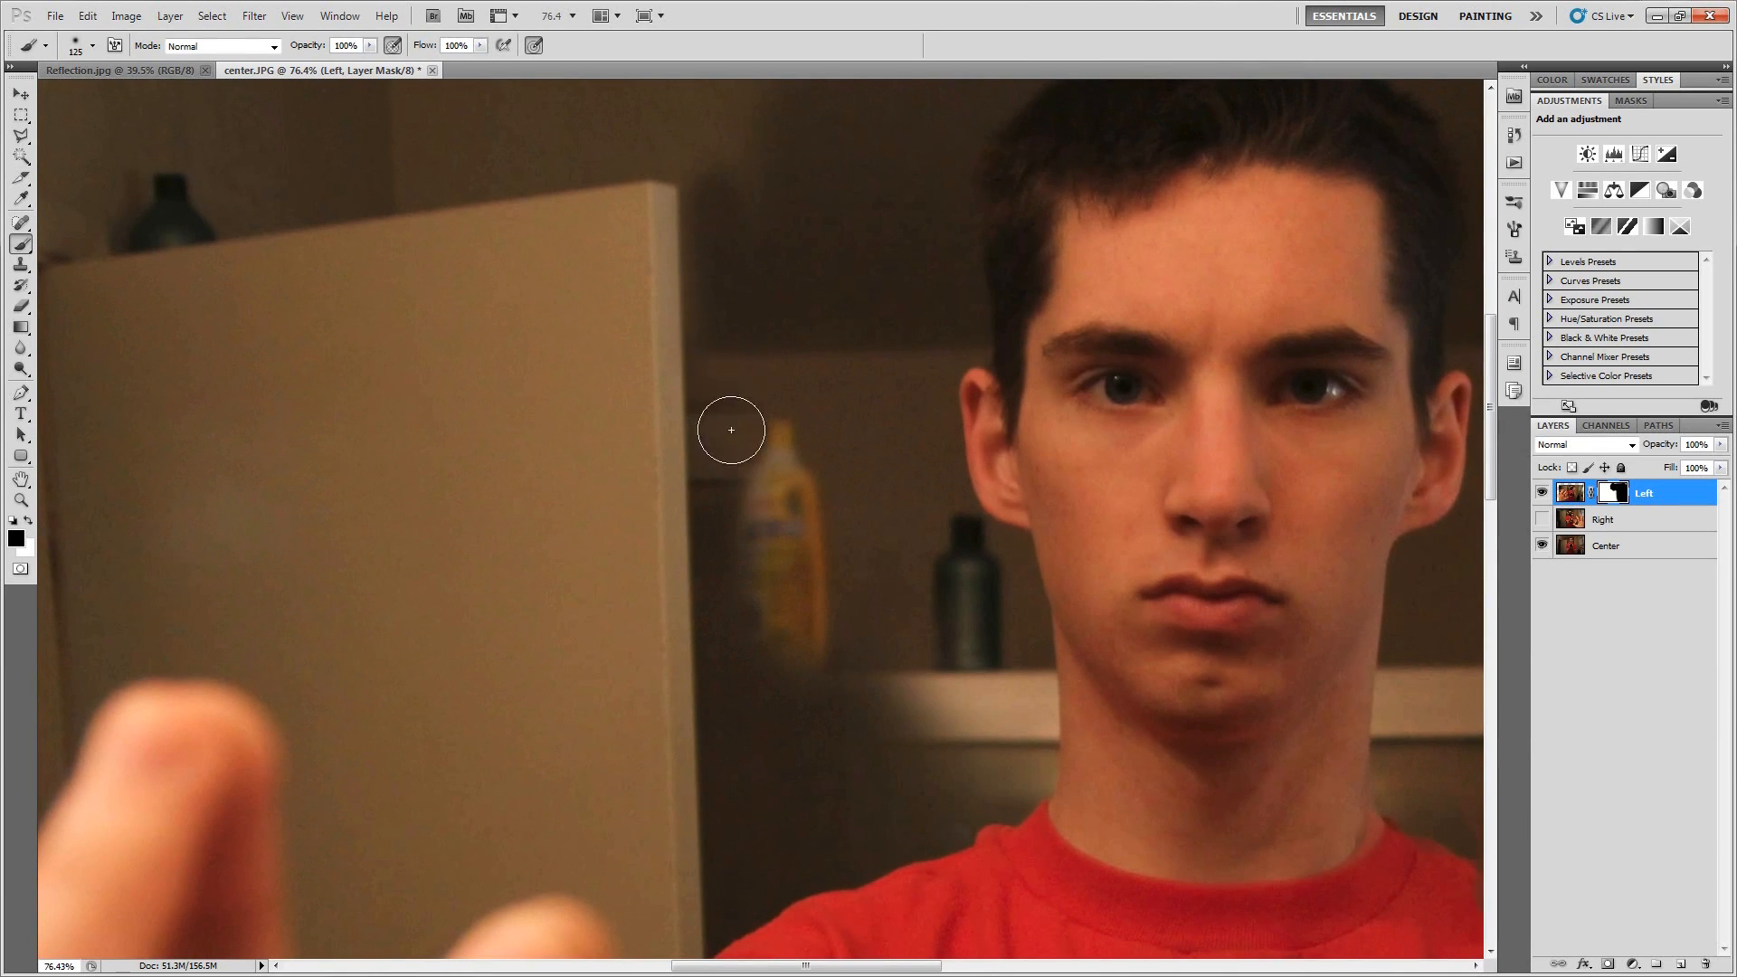
drag(729, 426, 741, 612)
mouse_move(769, 684)
mouse_down()
mouse_move(778, 531)
mouse_move(753, 575)
mouse_move(746, 648)
mouse_move(809, 503)
mouse_move(808, 544)
mouse_move(842, 557)
mouse_move(872, 621)
mouse_move(931, 653)
mouse_move(948, 594)
mouse_move(906, 559)
mouse_move(891, 621)
mouse_move(1005, 621)
mouse_move(1017, 643)
mouse_move(990, 676)
mouse_move(795, 753)
mouse_move(844, 710)
mouse_move(765, 760)
mouse_move(770, 642)
mouse_up()
key(bracketleft)
key(bracketleft)
drag(732, 674, 768, 489)
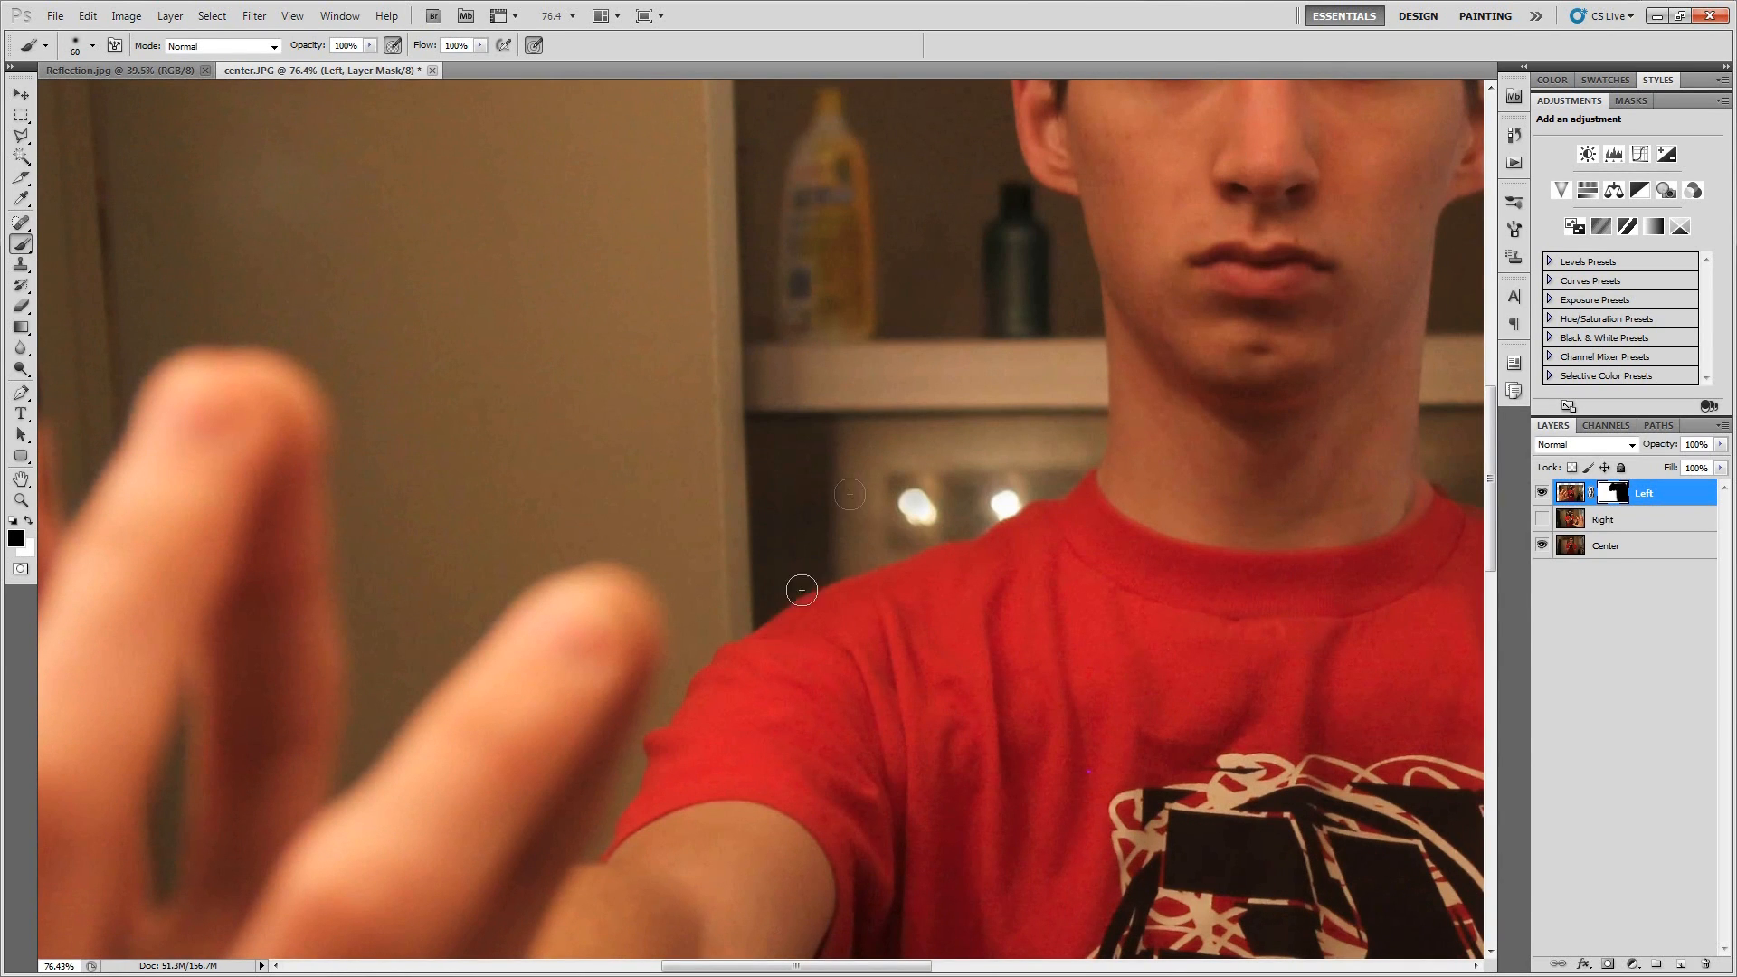
Paint black on the Left mask along the ceiling and wall above the open door, enlarging the brush to 150.
scroll(802, 590, up, 10)
key(bracketright)
key(bracketright)
key(bracketright)
key(bracketright)
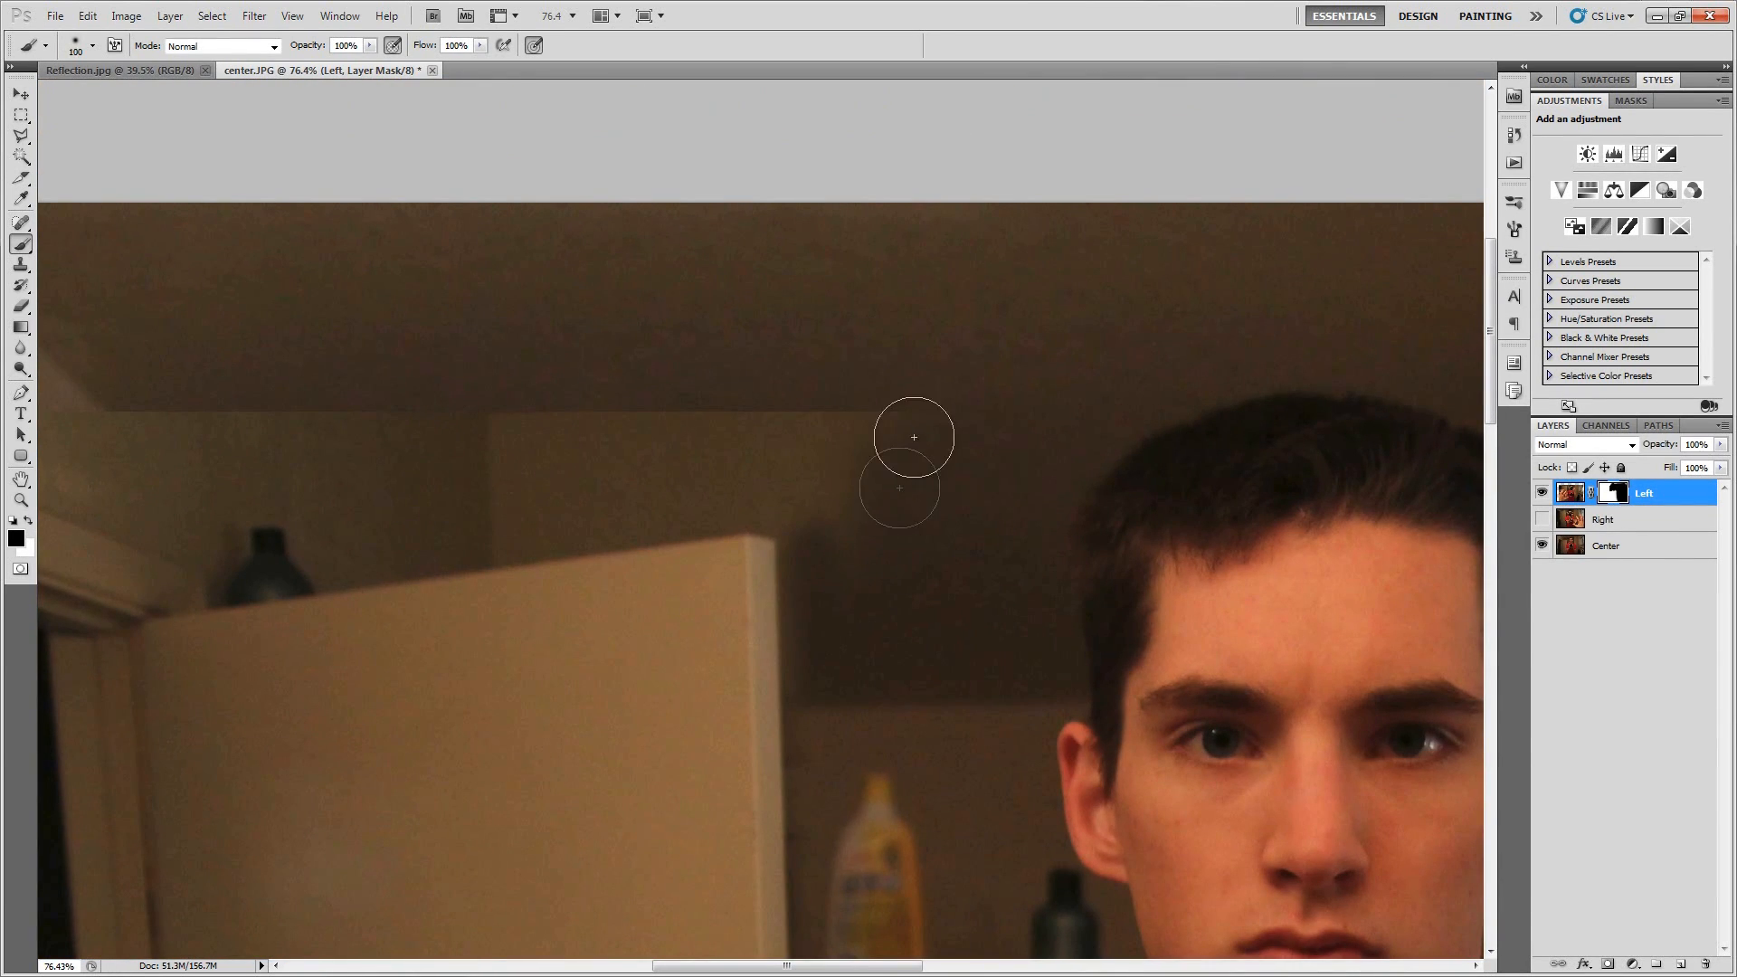
drag(973, 399, 523, 403)
key(bracketright)
key(bracketright)
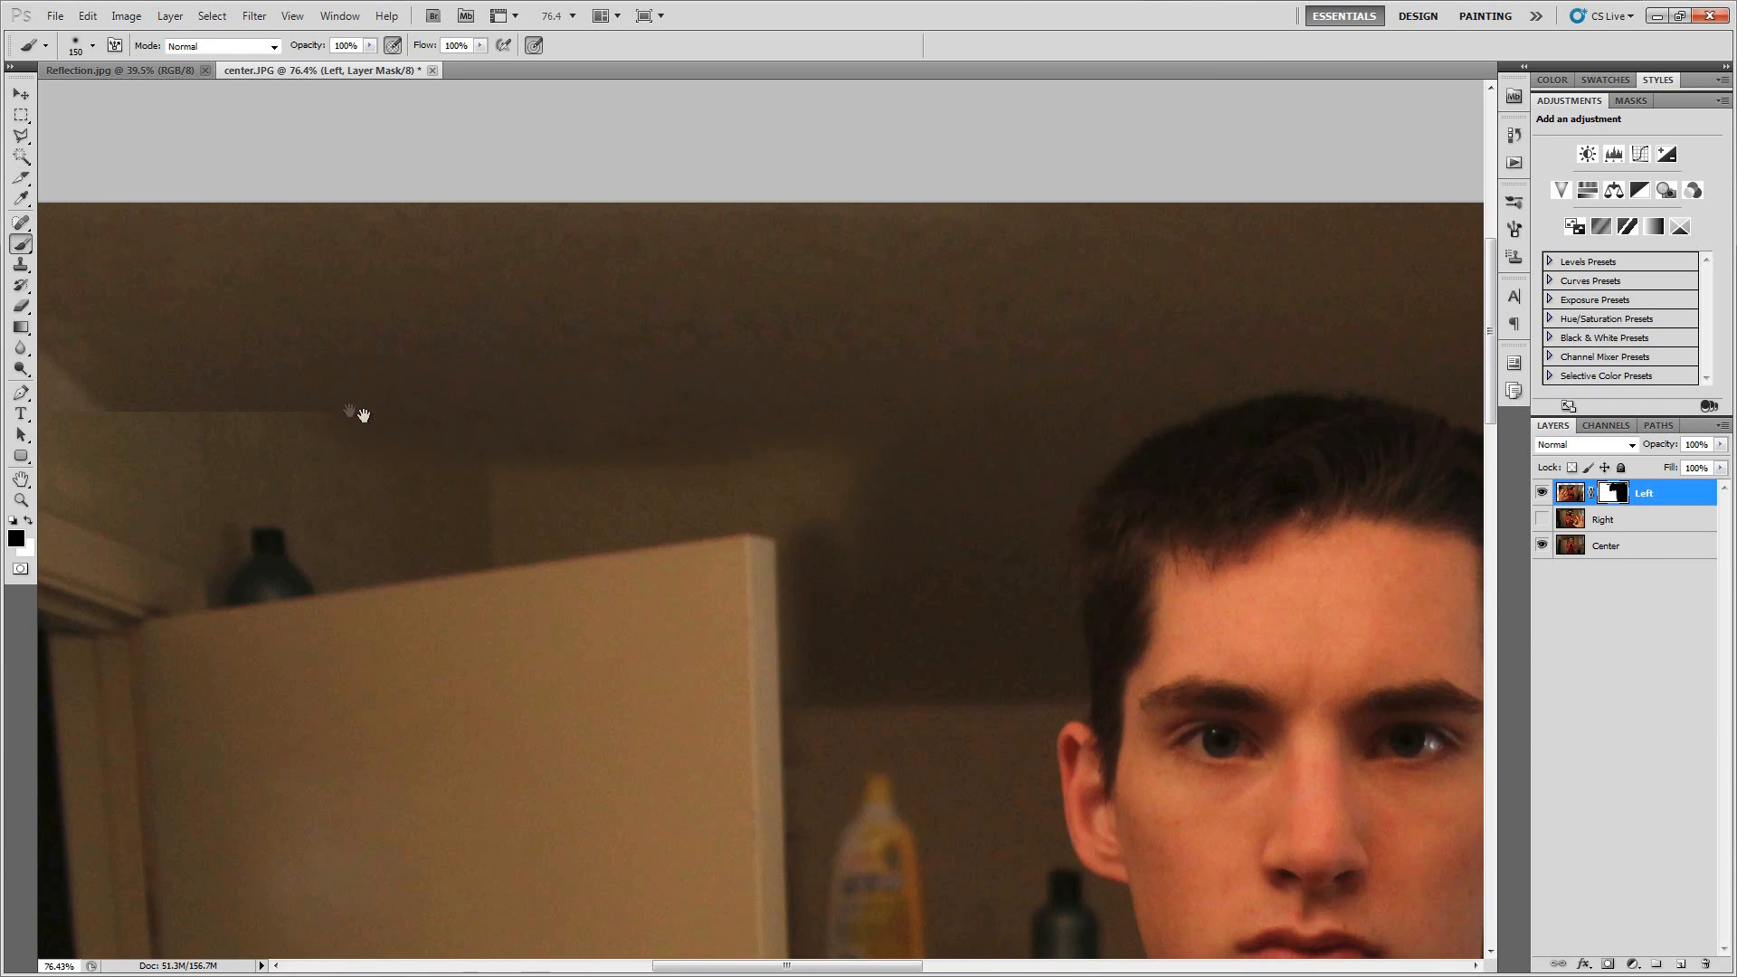
drag(362, 414, 863, 408)
mouse_move(666, 433)
mouse_down()
mouse_move(1263, 477)
mouse_move(1353, 462)
mouse_move(1305, 446)
mouse_up()
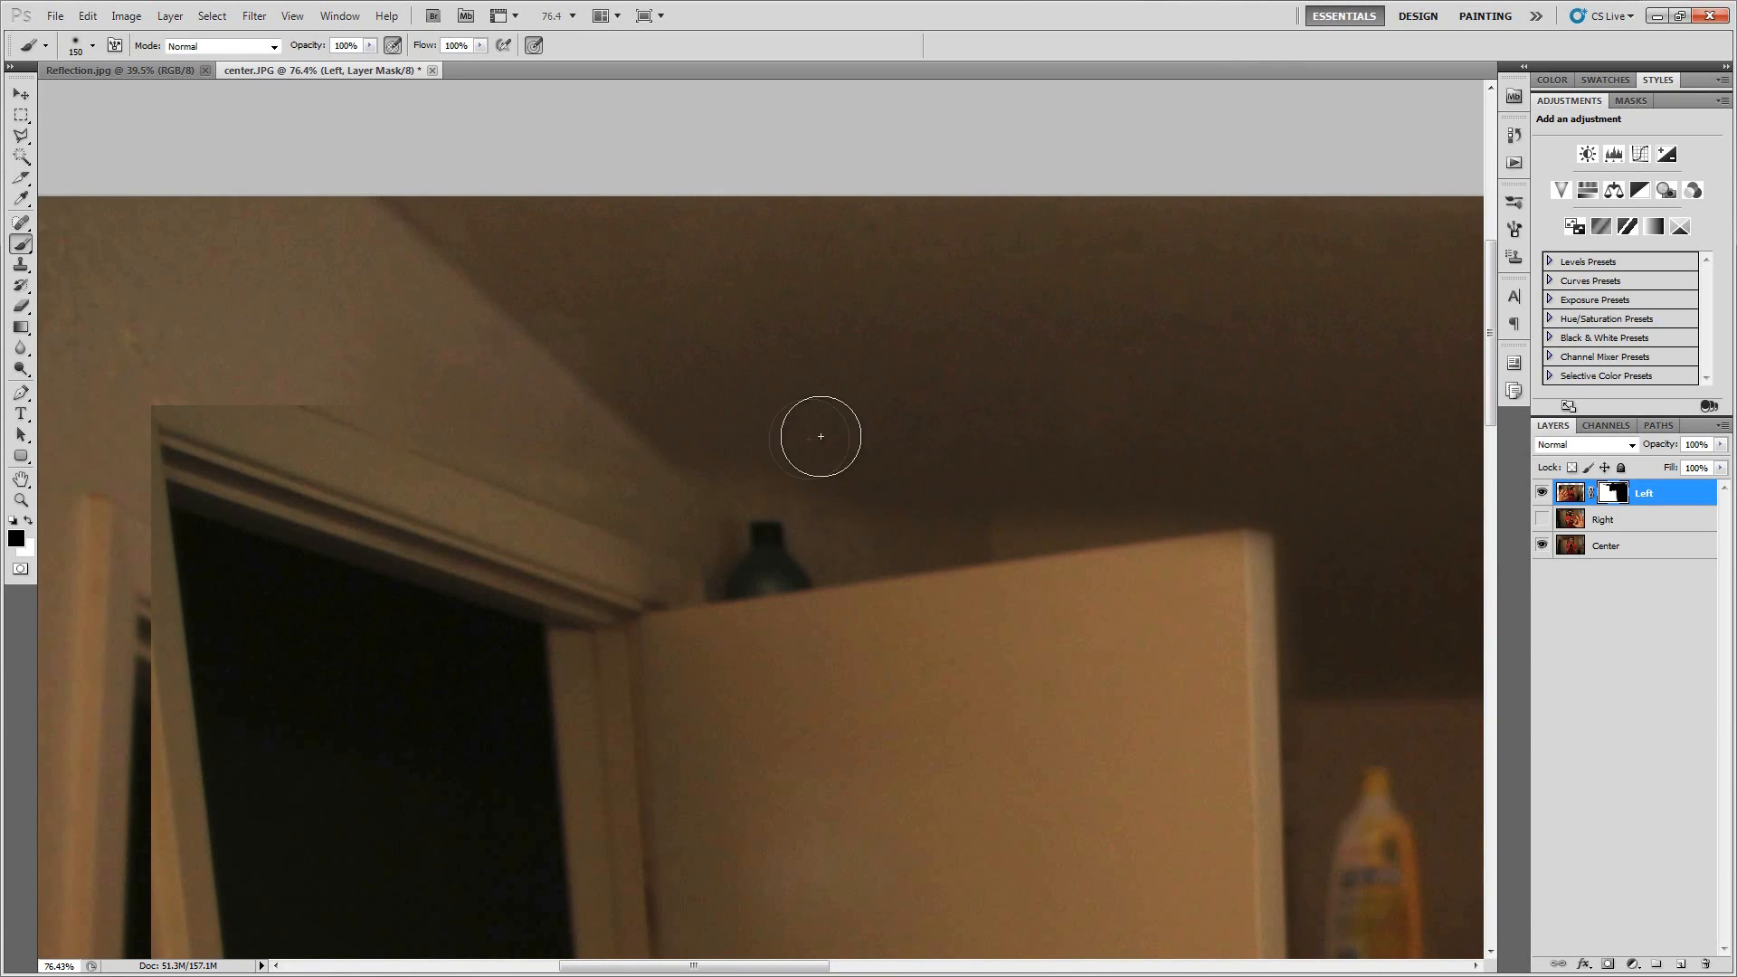
Repaint the Left mask with the 150 brush along the seam between the shirt's logo and the far sleeve.
scroll(820, 437, down, 4)
drag(1184, 720, 894, 534)
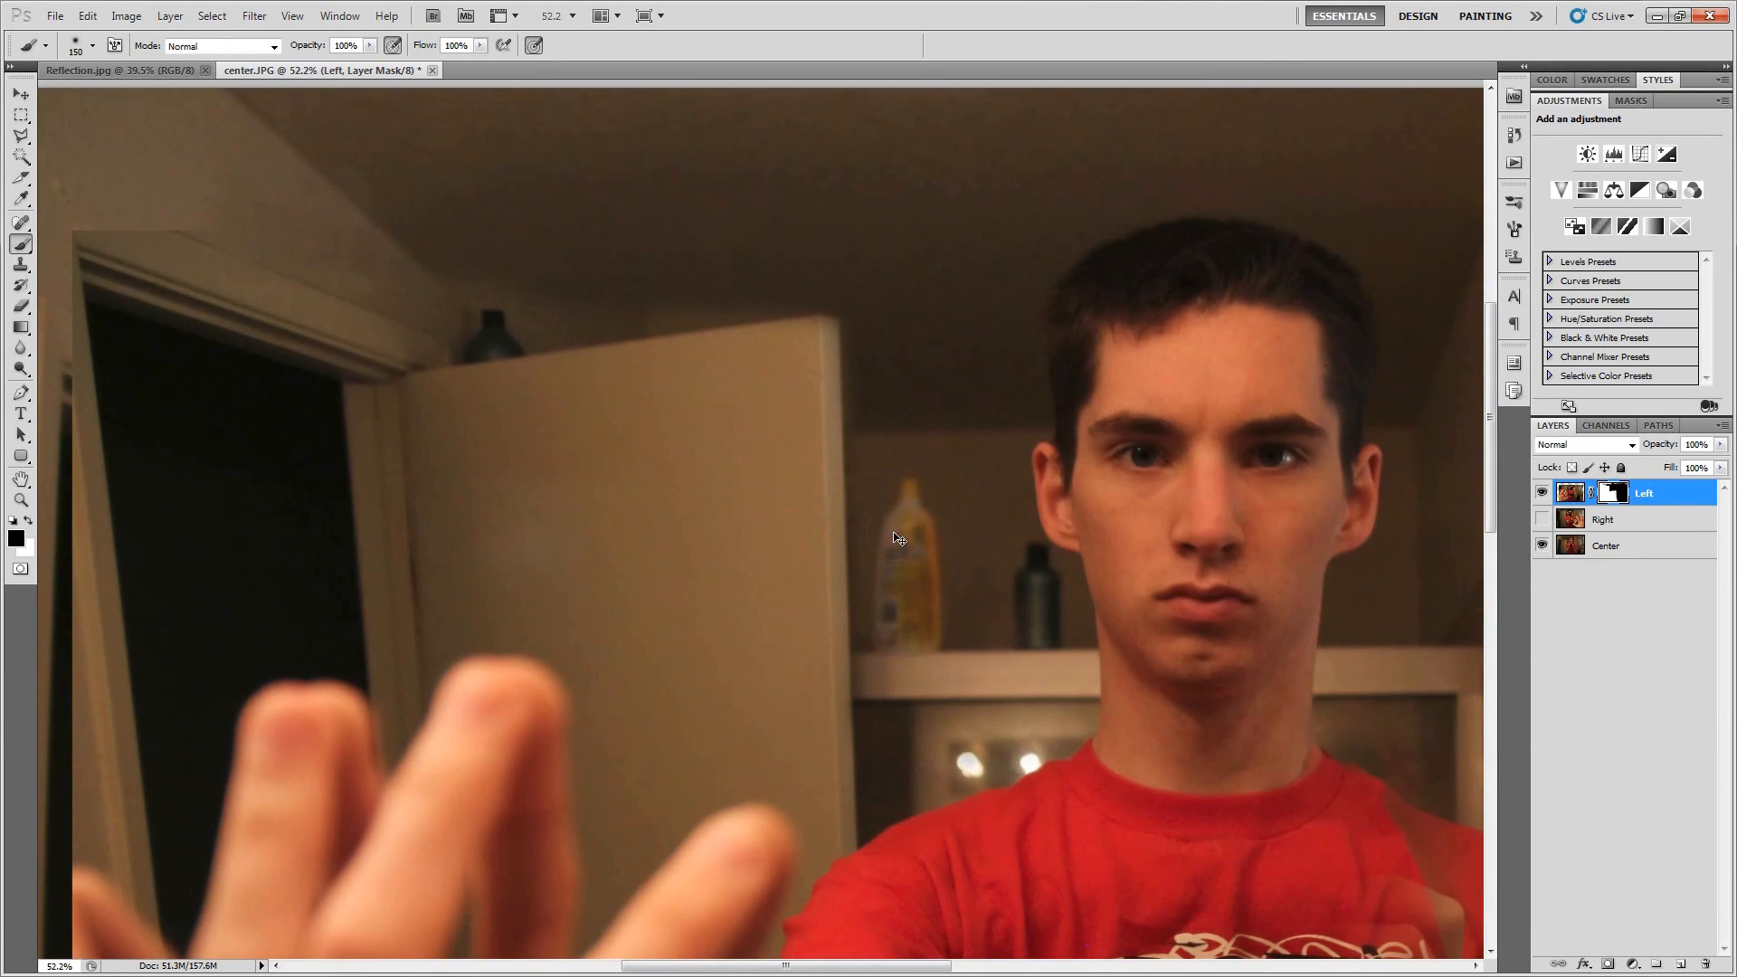
scroll(896, 536, down, 3)
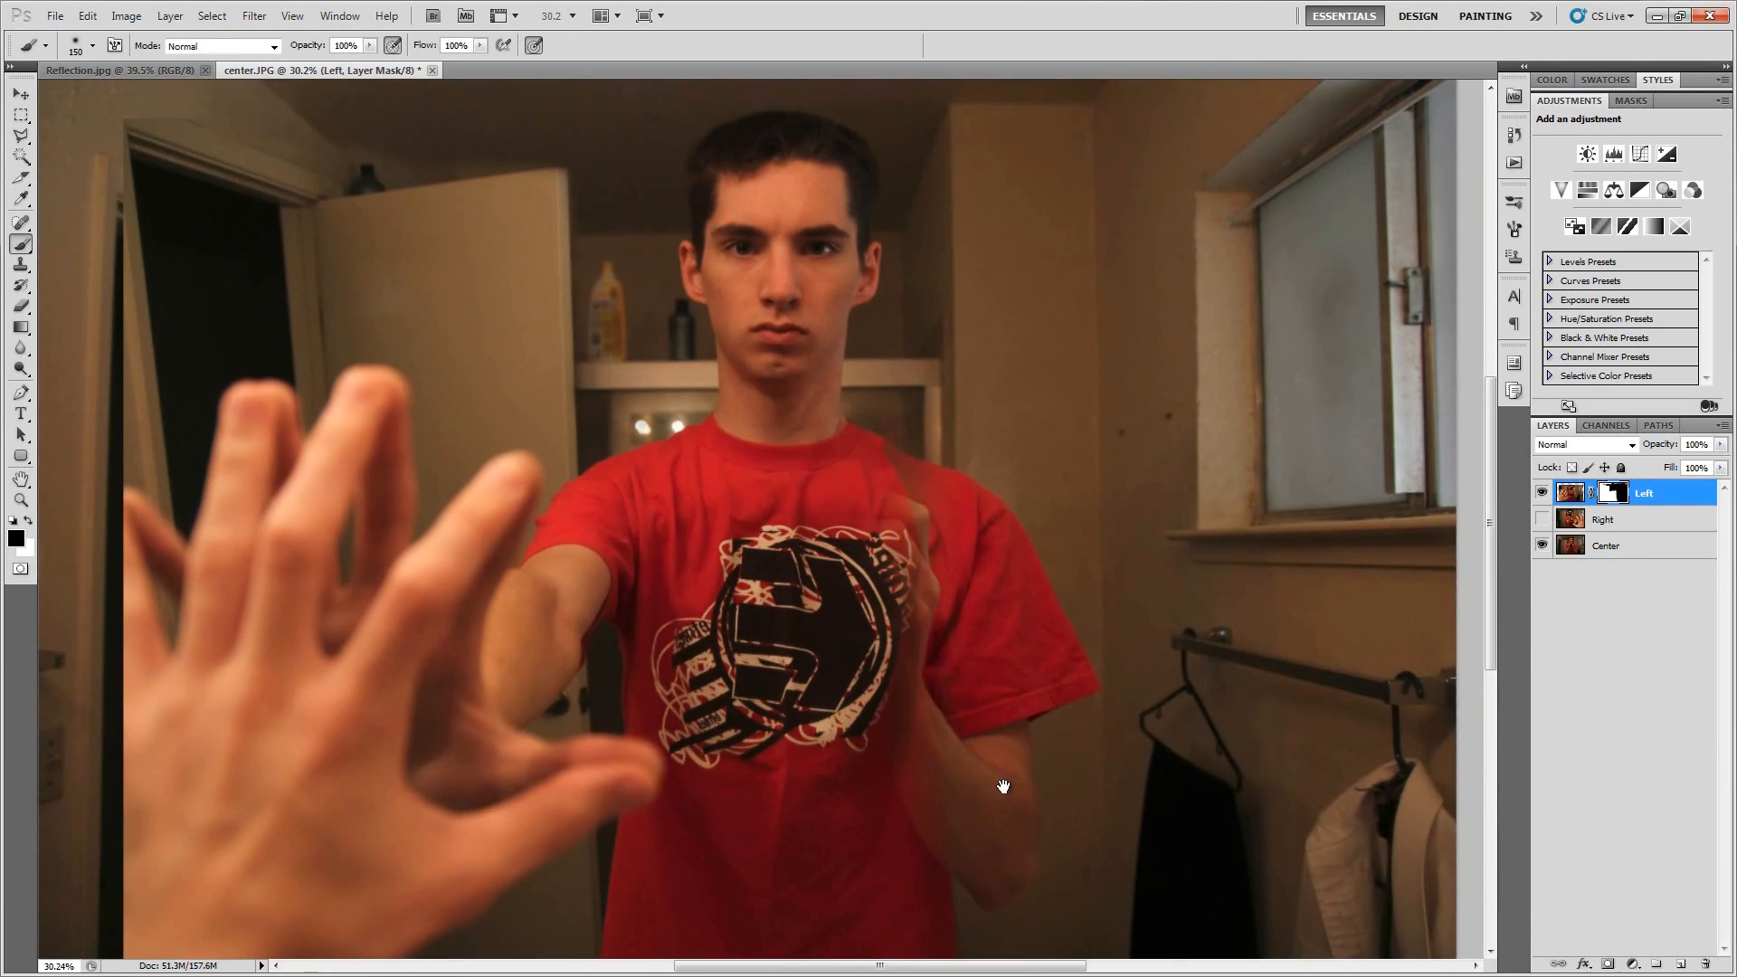
scroll(1004, 688, up, 3)
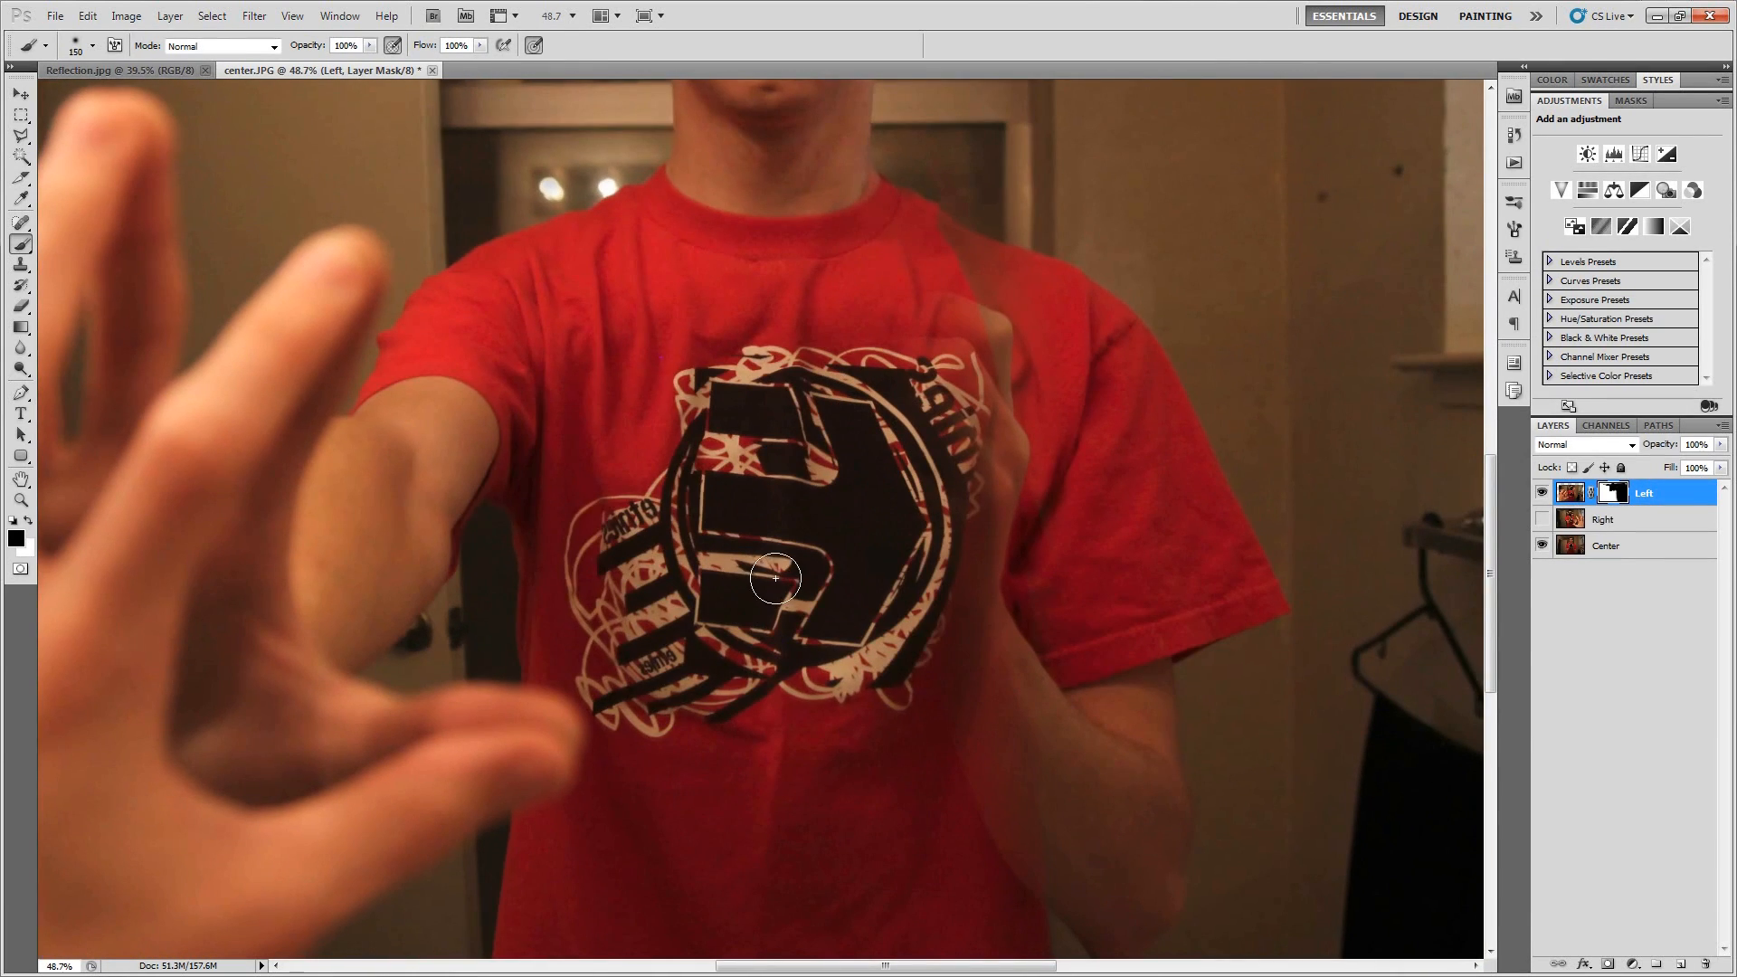
mouse_move(775, 577)
mouse_down()
mouse_move(735, 551)
mouse_move(655, 541)
mouse_up()
mouse_move(904, 290)
mouse_down()
mouse_move(933, 252)
mouse_move(985, 299)
mouse_move(939, 375)
mouse_move(967, 380)
mouse_move(946, 395)
mouse_move(974, 561)
mouse_move(947, 590)
mouse_move(981, 461)
mouse_move(1003, 507)
mouse_move(1004, 677)
mouse_move(983, 683)
mouse_move(970, 799)
mouse_move(997, 633)
mouse_move(1029, 592)
mouse_move(1003, 695)
mouse_move(1011, 658)
mouse_move(1017, 879)
mouse_up()
mouse_move(1062, 516)
mouse_down()
mouse_move(1093, 480)
mouse_move(1081, 531)
mouse_up()
key(x)
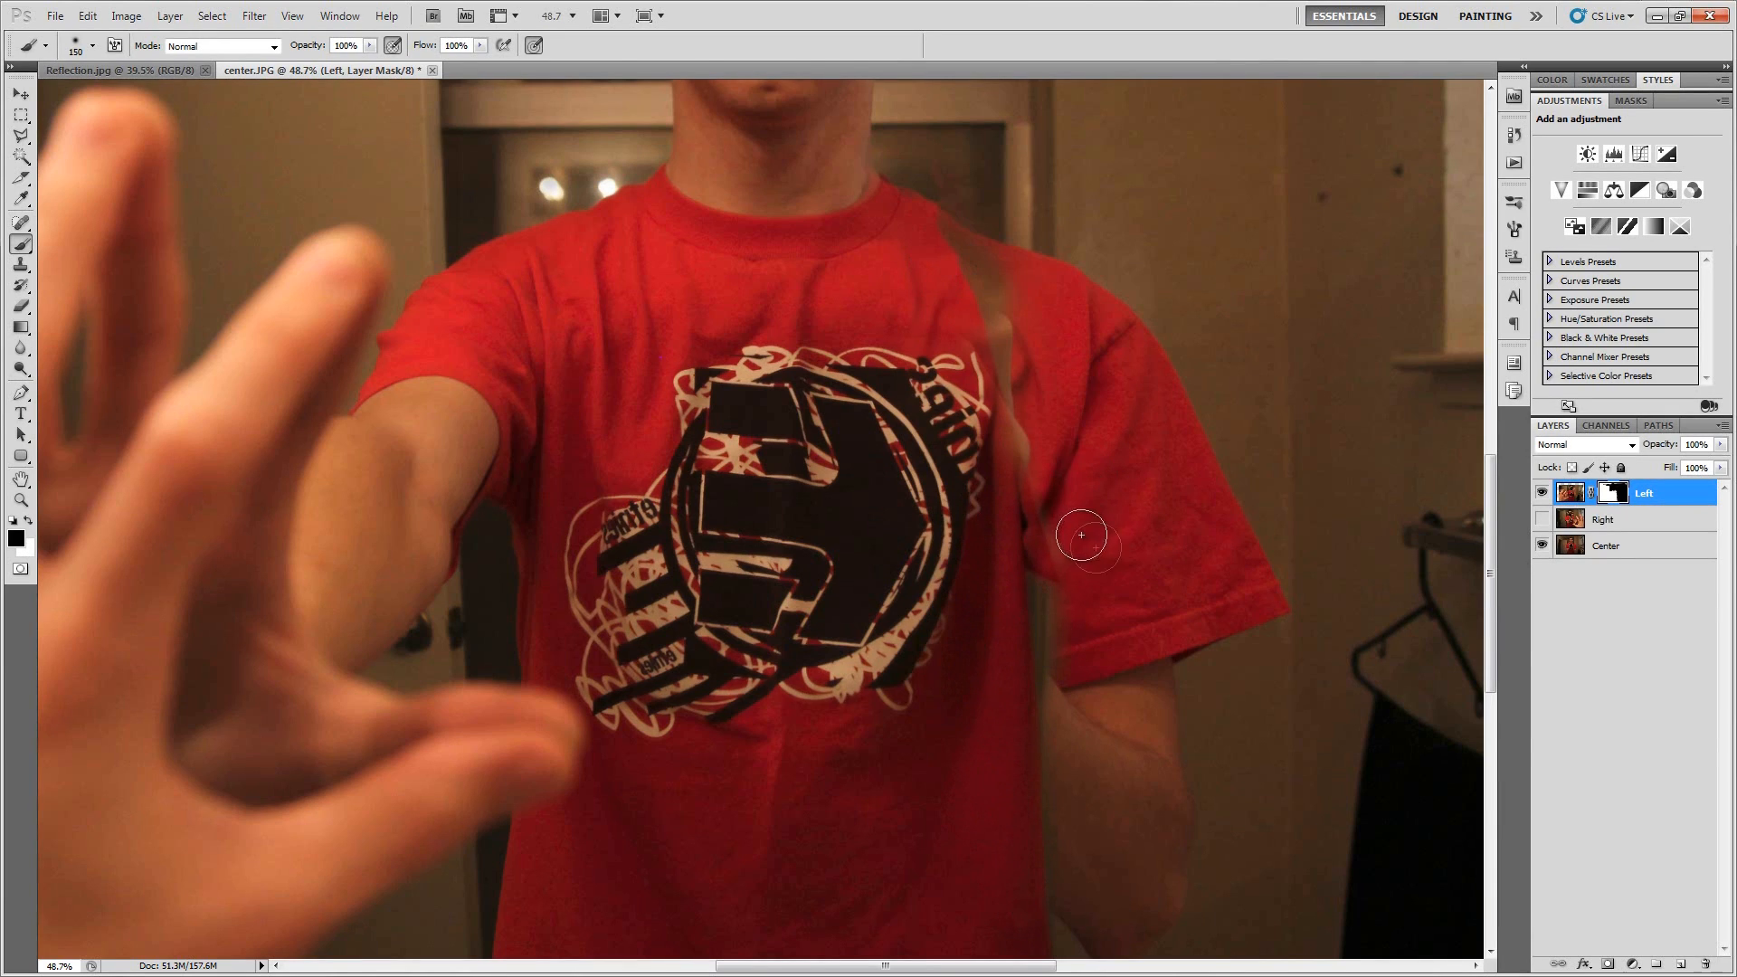
Paint black on the Left mask over the background patch at the far shoulder to restore the shirt there.
key(x)
mouse_move(1017, 323)
mouse_down()
mouse_move(1032, 356)
mouse_move(977, 263)
mouse_up()
key(x)
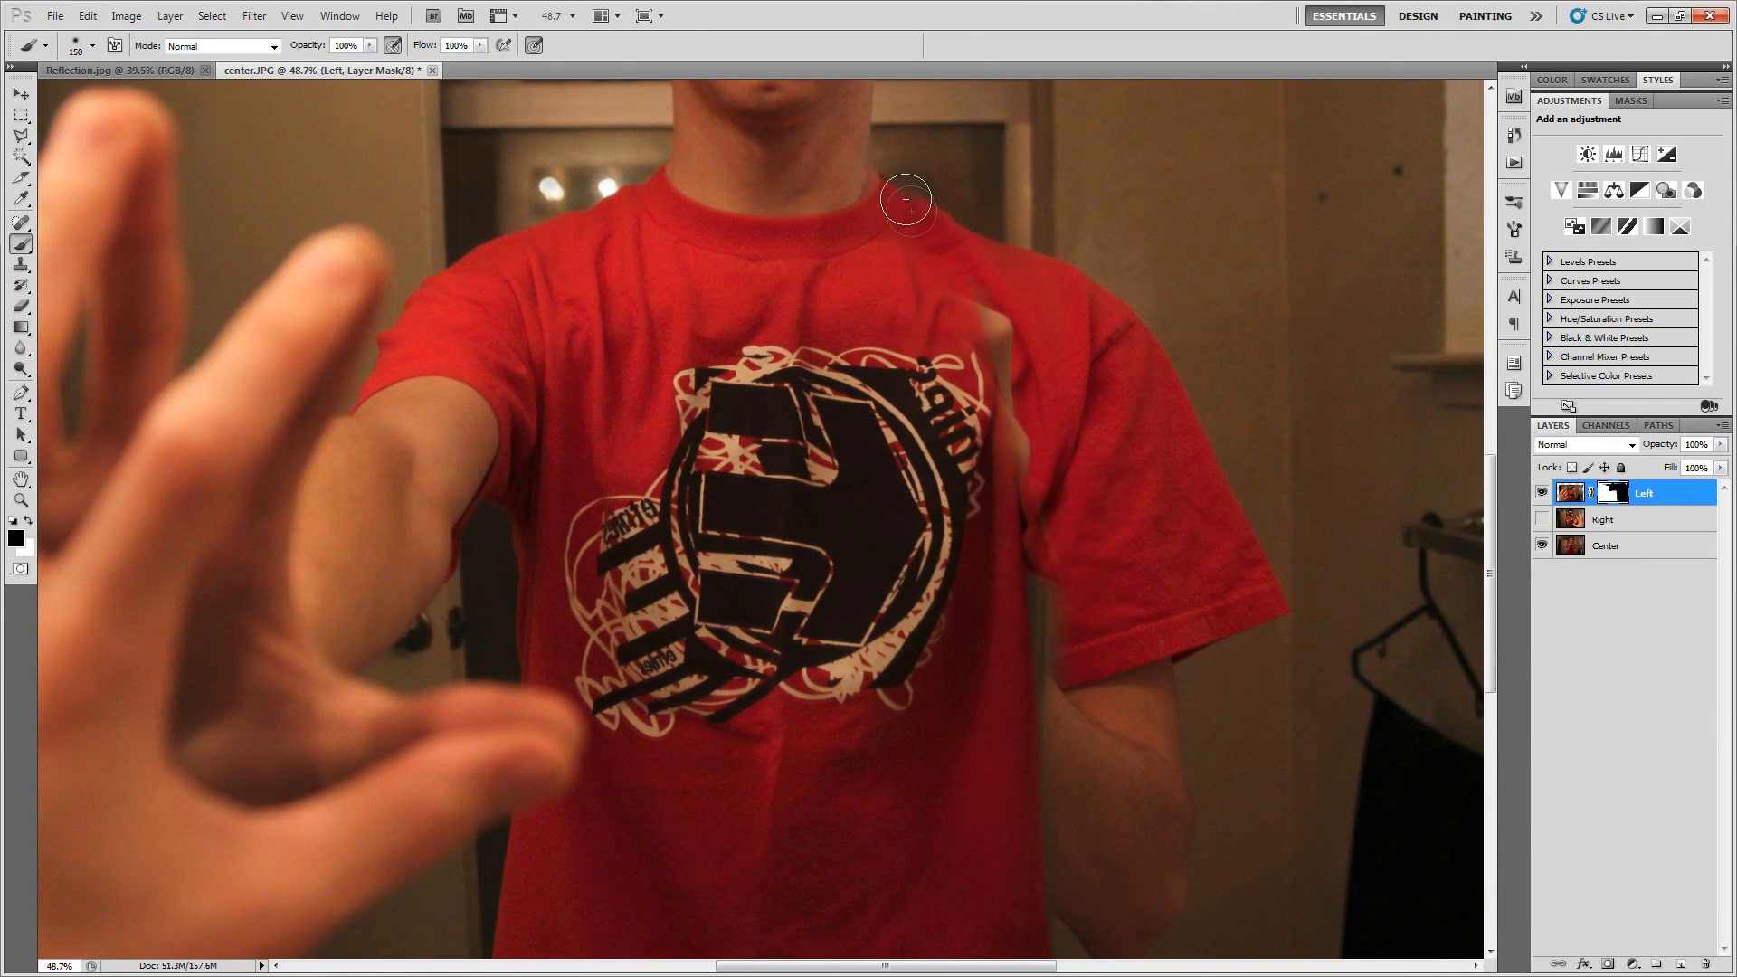
scroll(841, 439, up, 3)
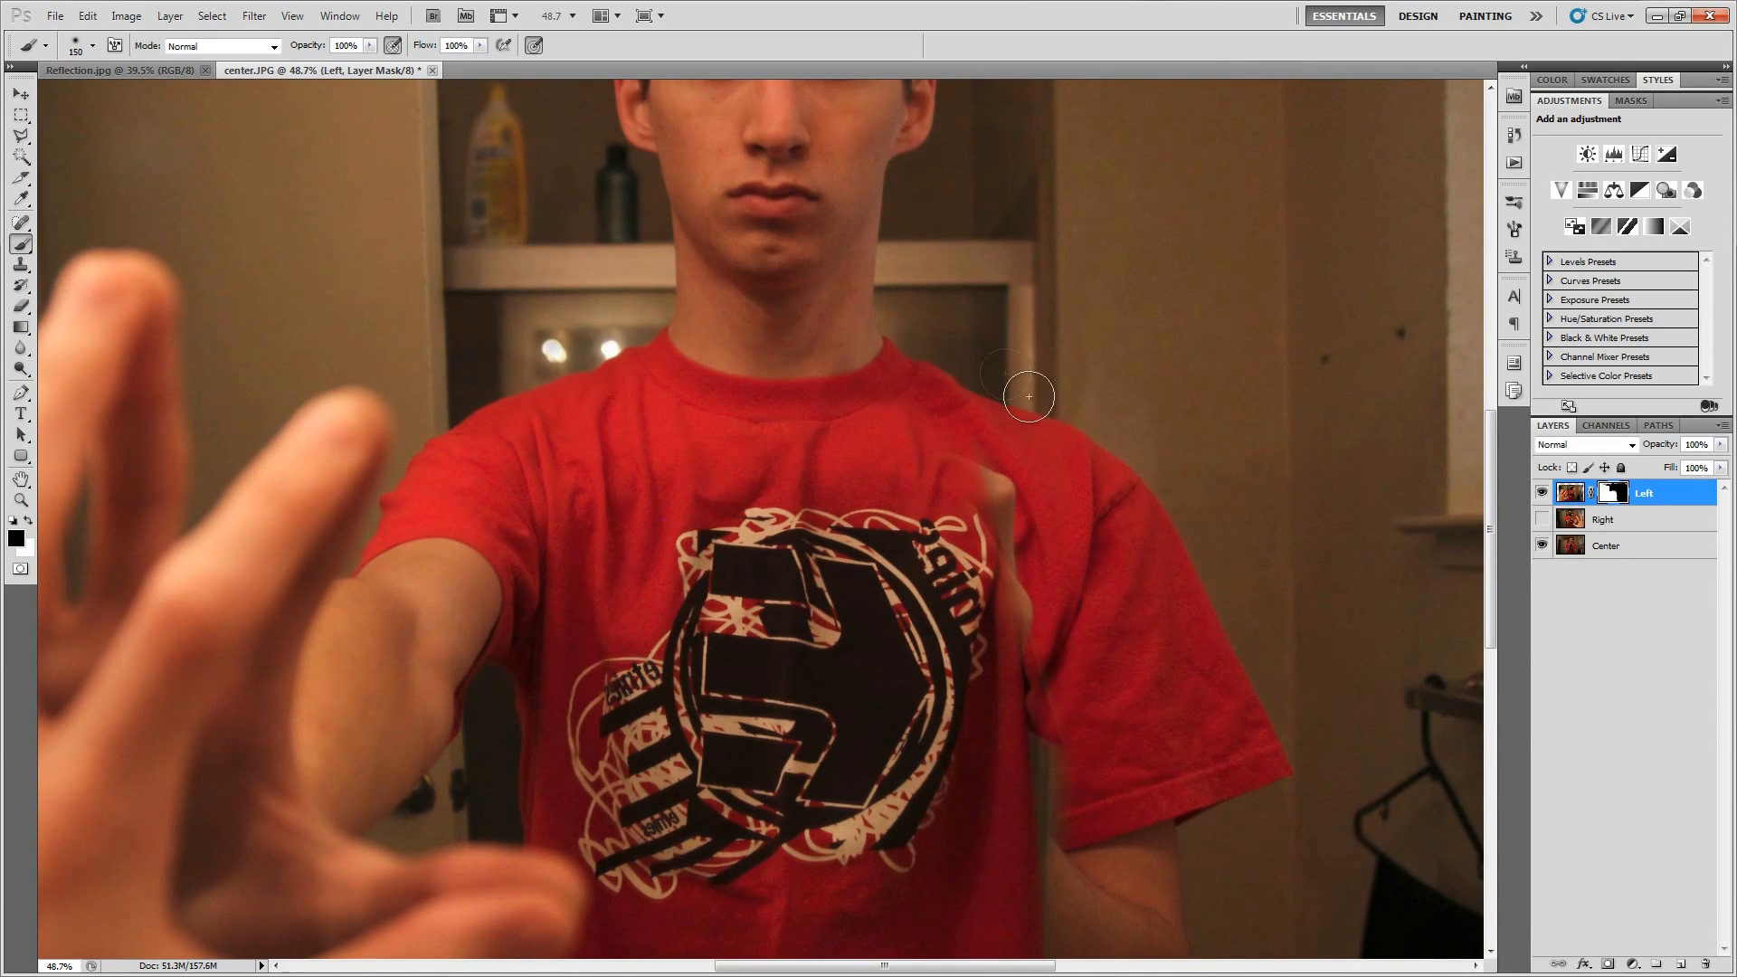
scroll(1124, 631, down, 2)
scroll(1125, 631, down, 3)
drag(1112, 640, 981, 664)
mouse_move(898, 705)
mouse_down()
mouse_move(1004, 552)
mouse_move(952, 605)
mouse_up()
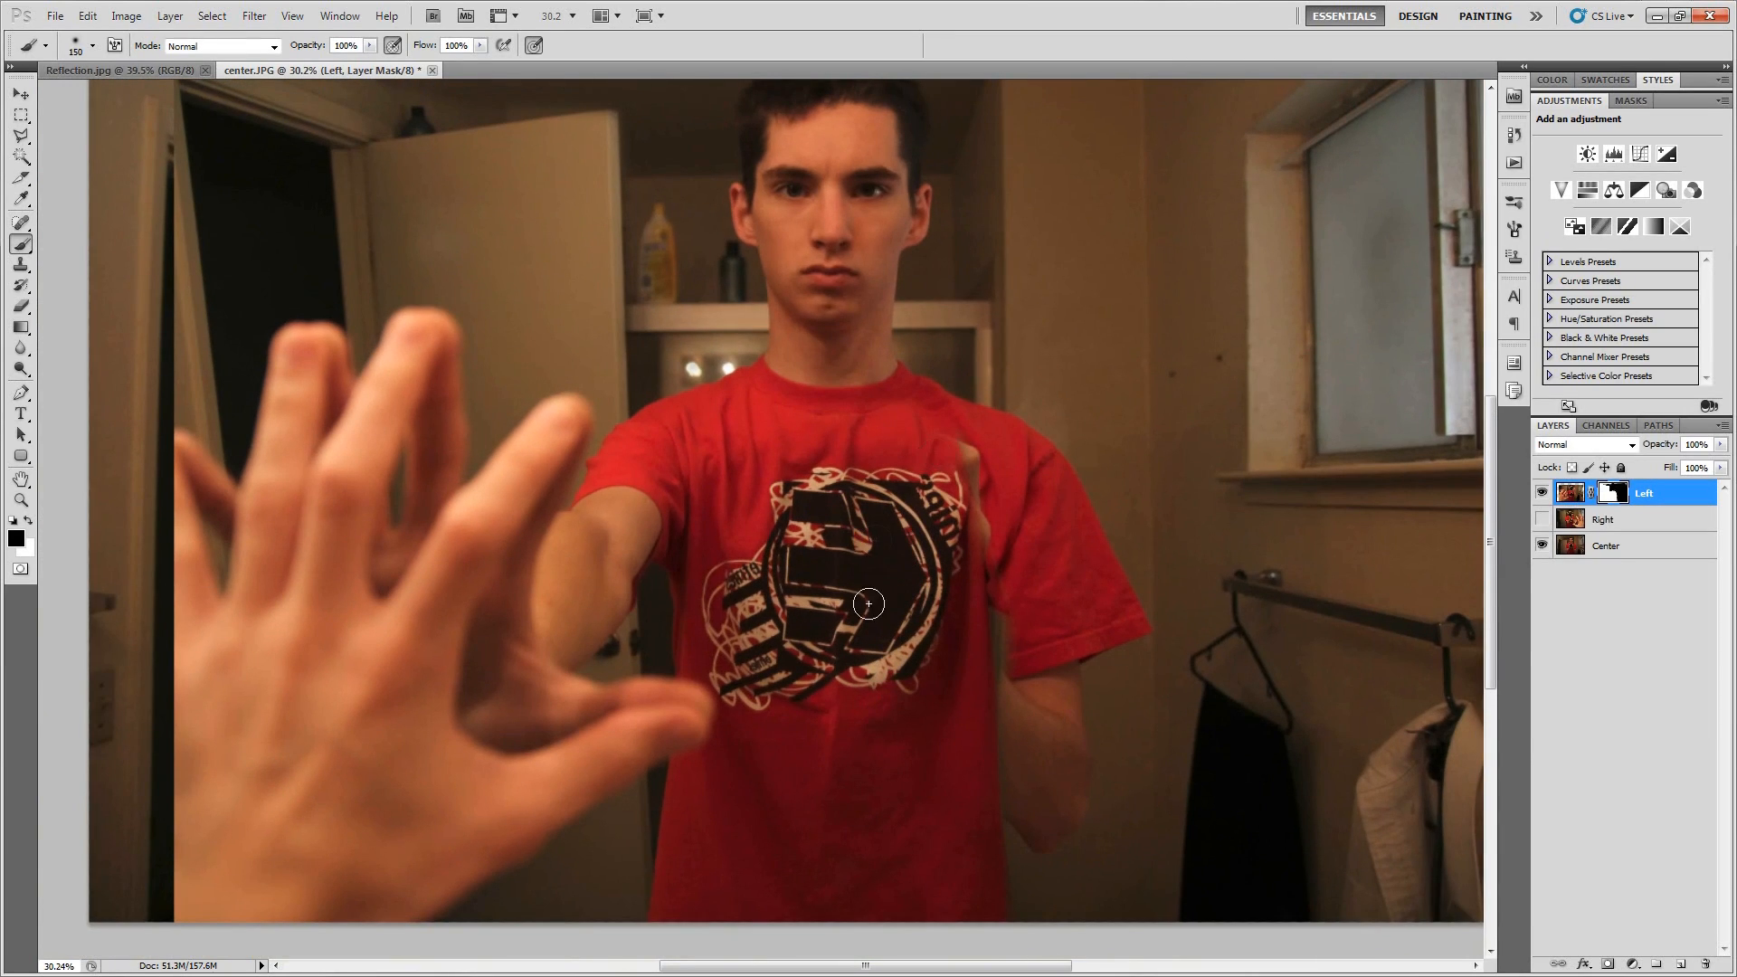
Retouch the Left mask with black and white around the leftover hand and sleeve gap beside the shirt's logo.
scroll(868, 603, up, 12)
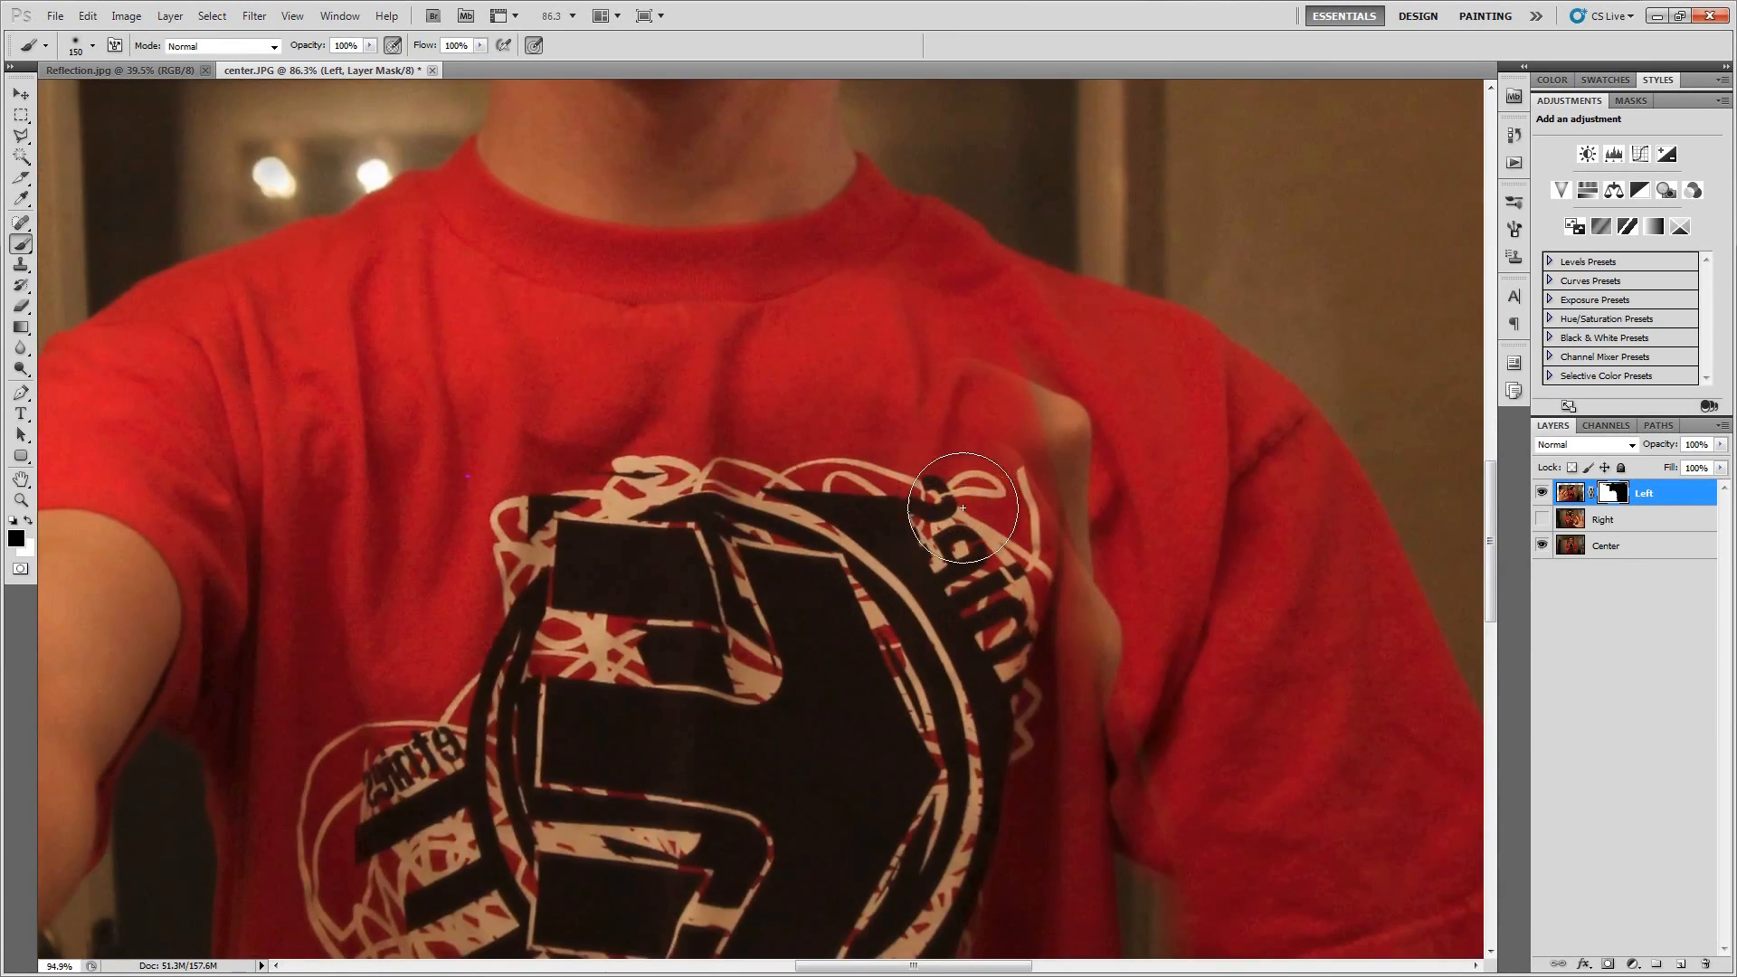
scroll(962, 507, up, 2)
drag(967, 438, 980, 416)
mouse_move(861, 476)
mouse_down()
mouse_move(931, 368)
mouse_move(1000, 388)
mouse_move(1036, 617)
mouse_move(937, 540)
mouse_up()
key(x)
mouse_move(1167, 567)
mouse_down()
mouse_move(1190, 667)
mouse_move(1137, 480)
mouse_up()
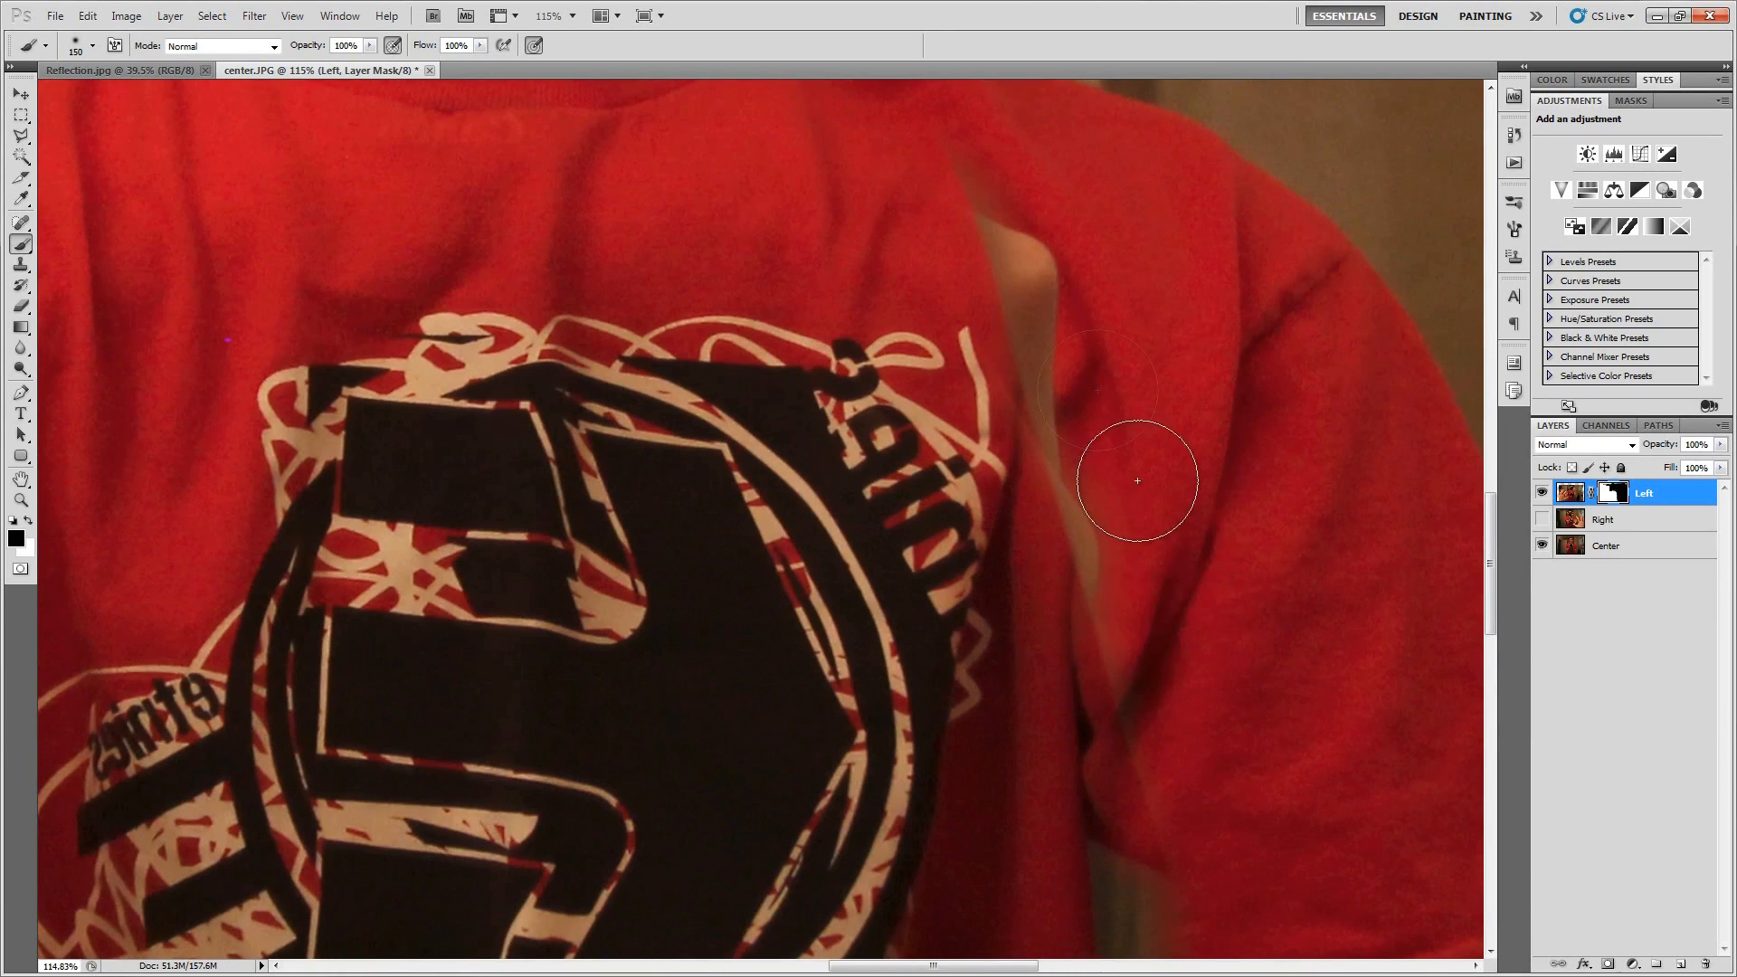
key(bracketleft)
key(bracketleft)
scroll(1016, 580, down, 5)
drag(1085, 712, 1007, 542)
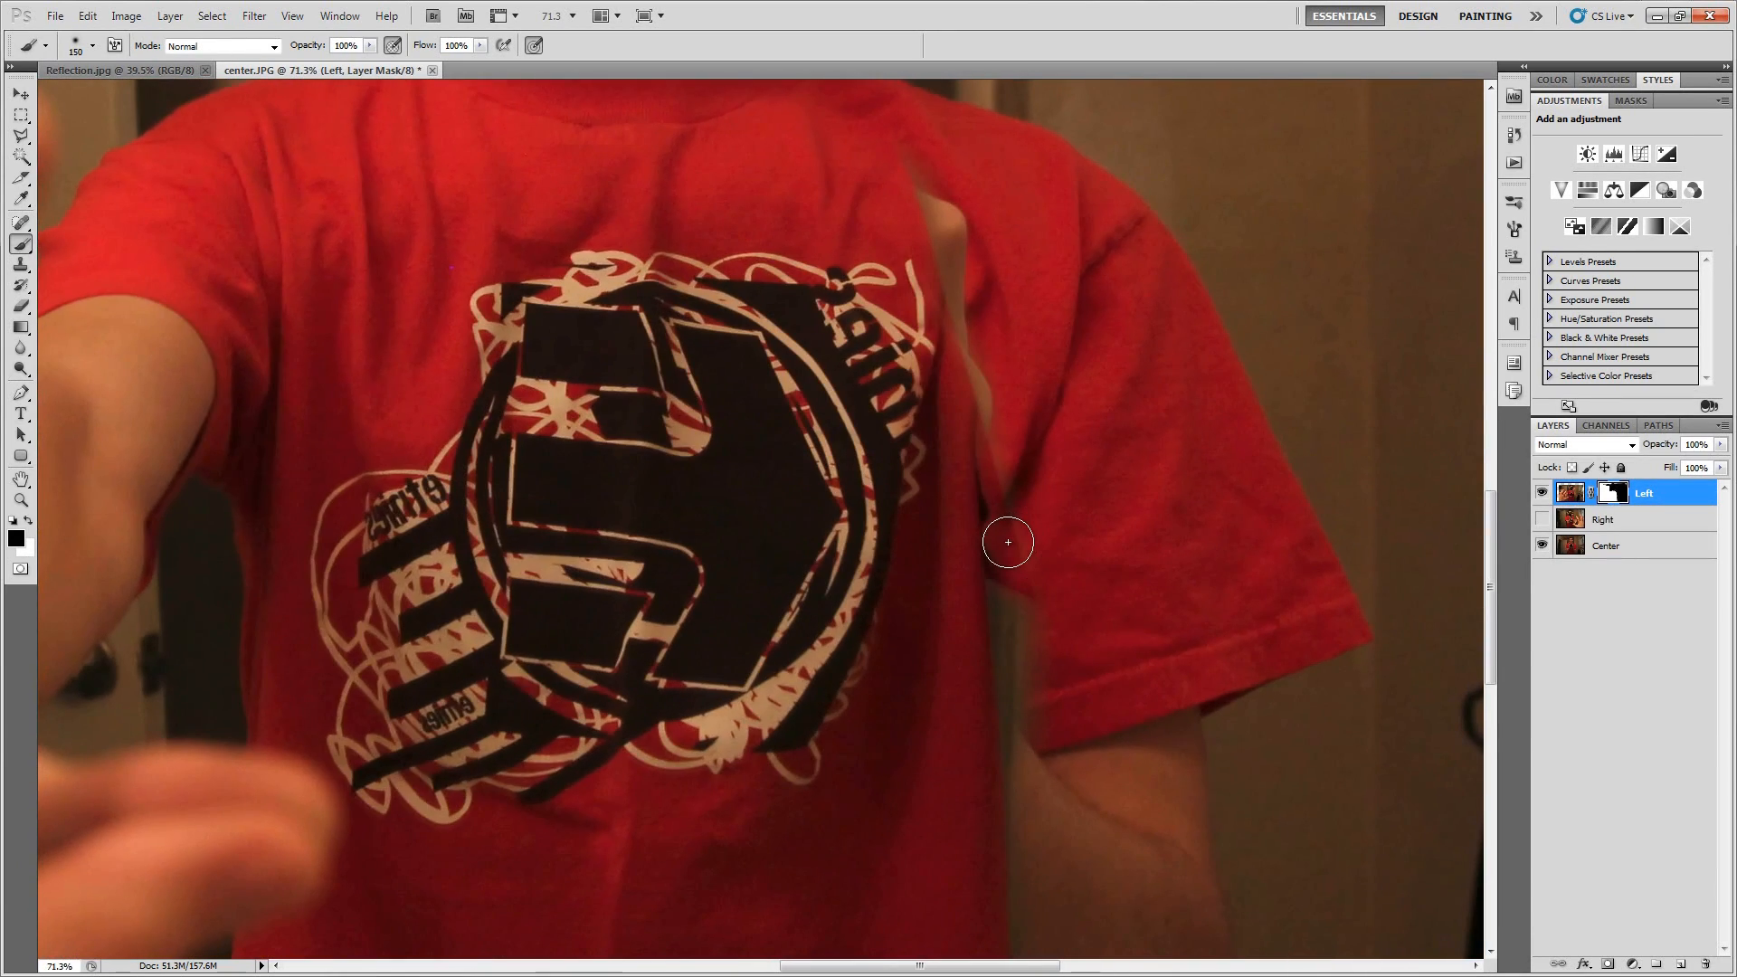
scroll(1008, 542, down, 10)
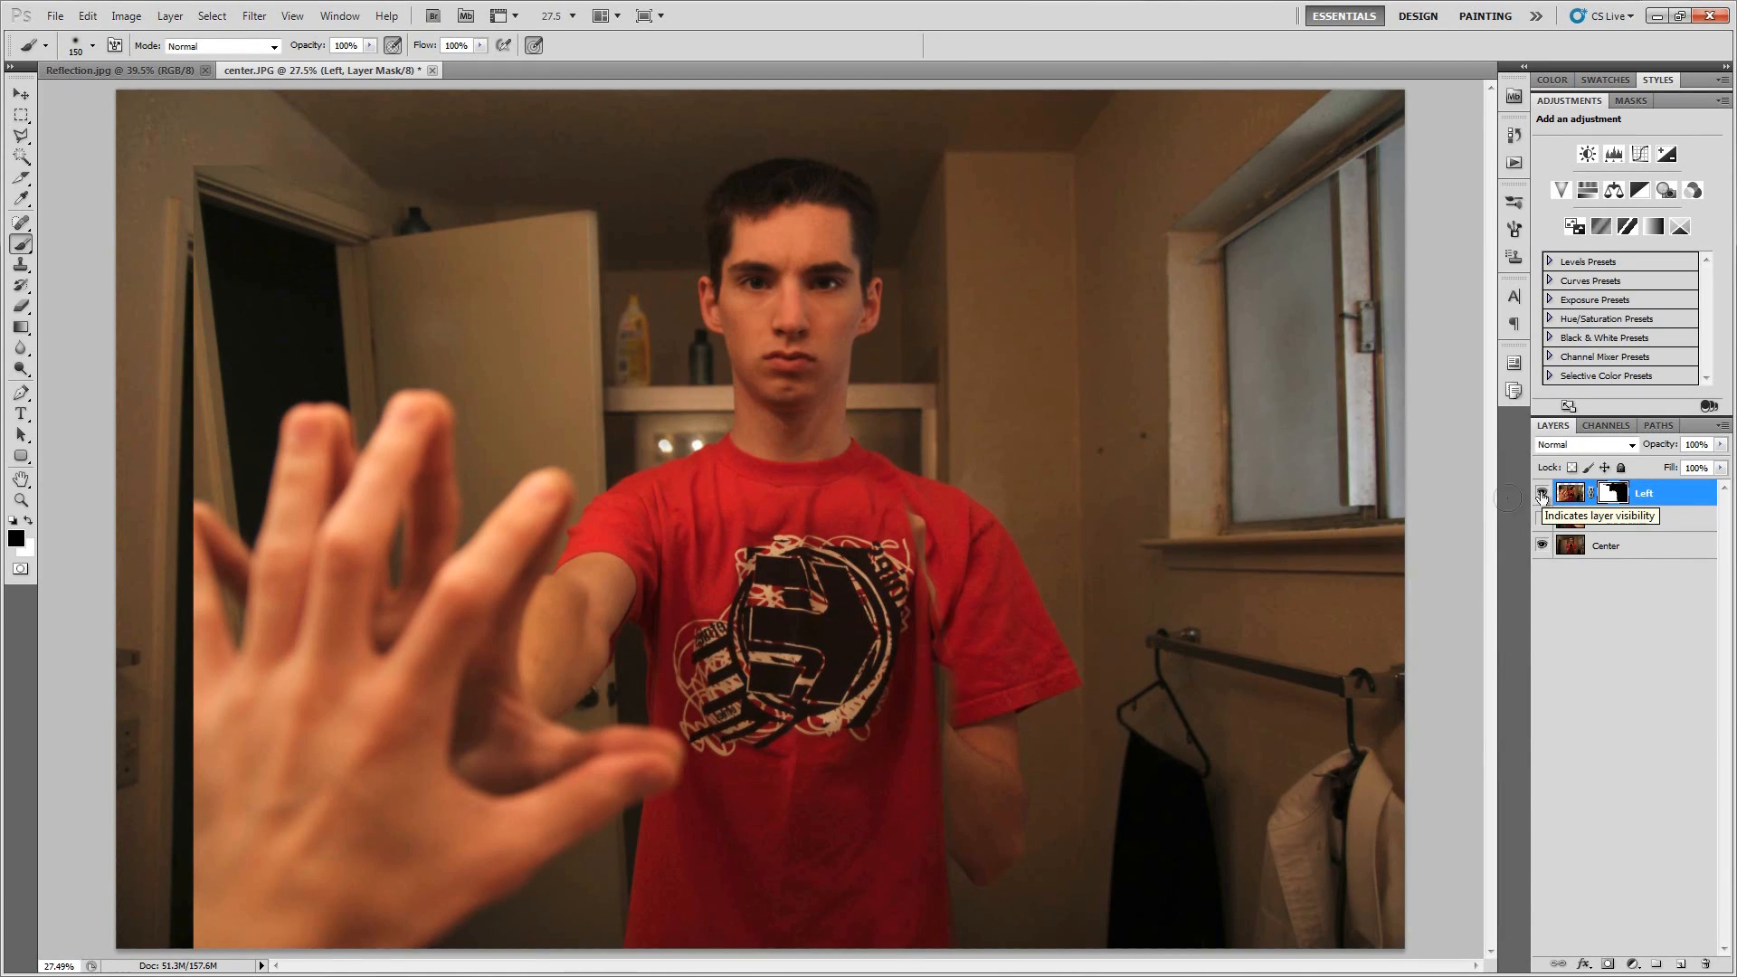
Hide the Left layer, then show the Right layer at 50% opacity.
click(1542, 492)
click(1568, 521)
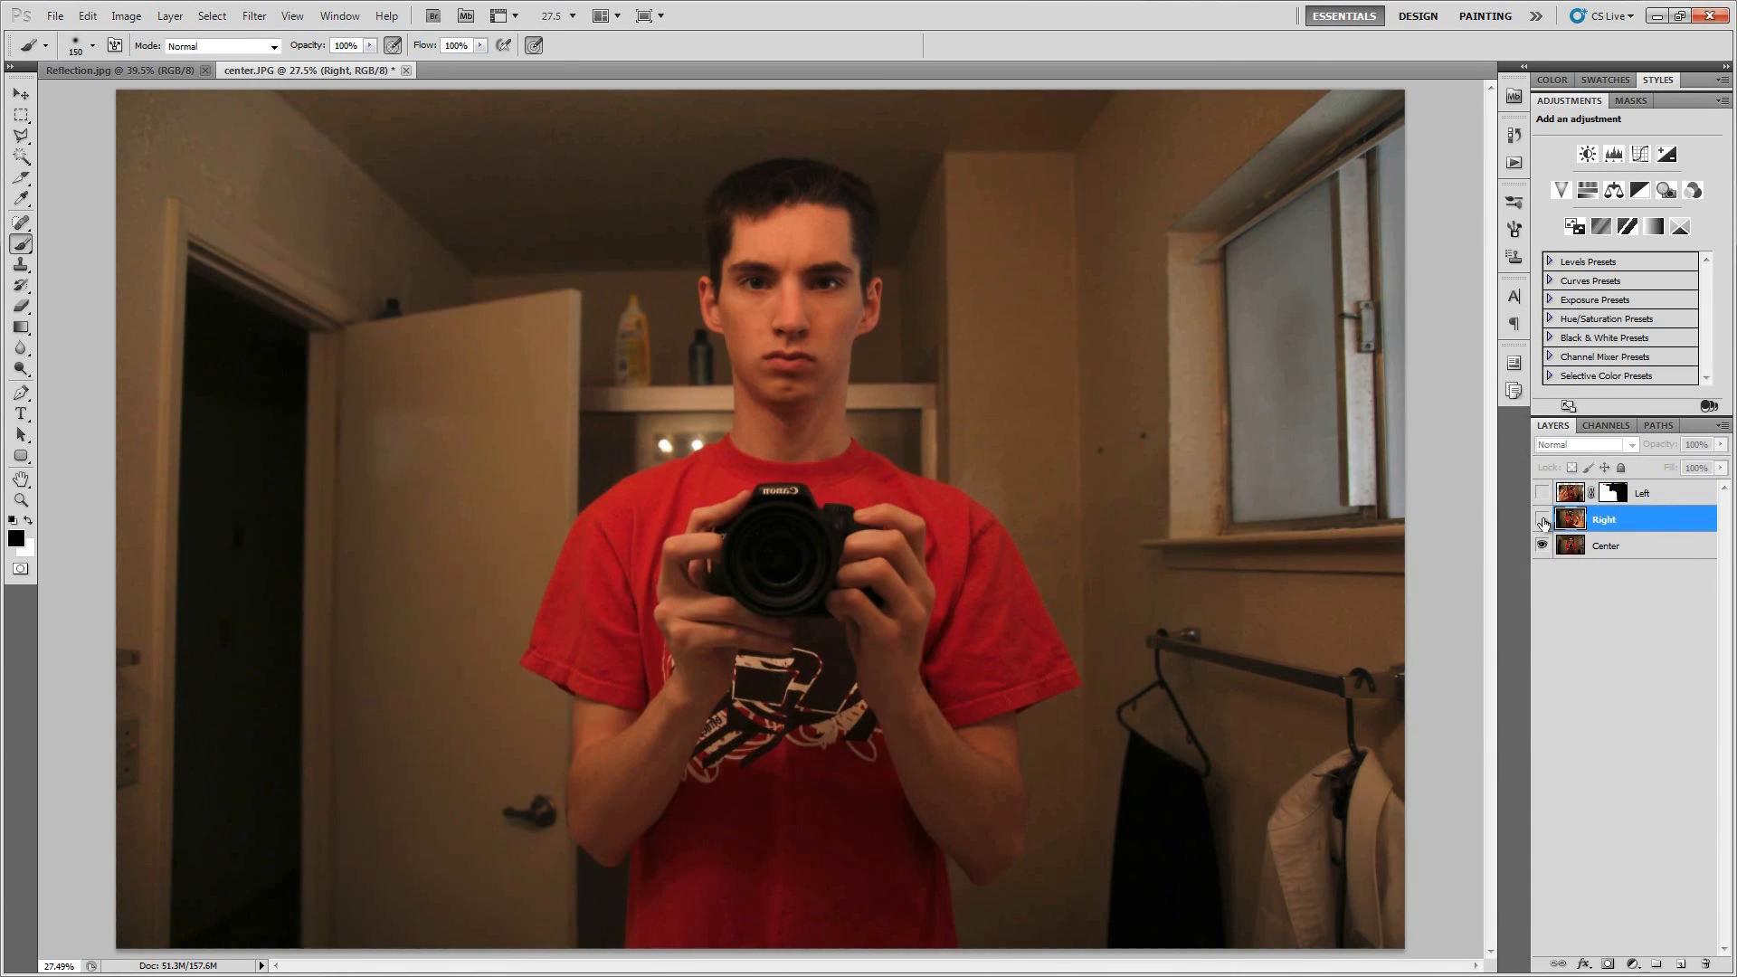
click(1542, 521)
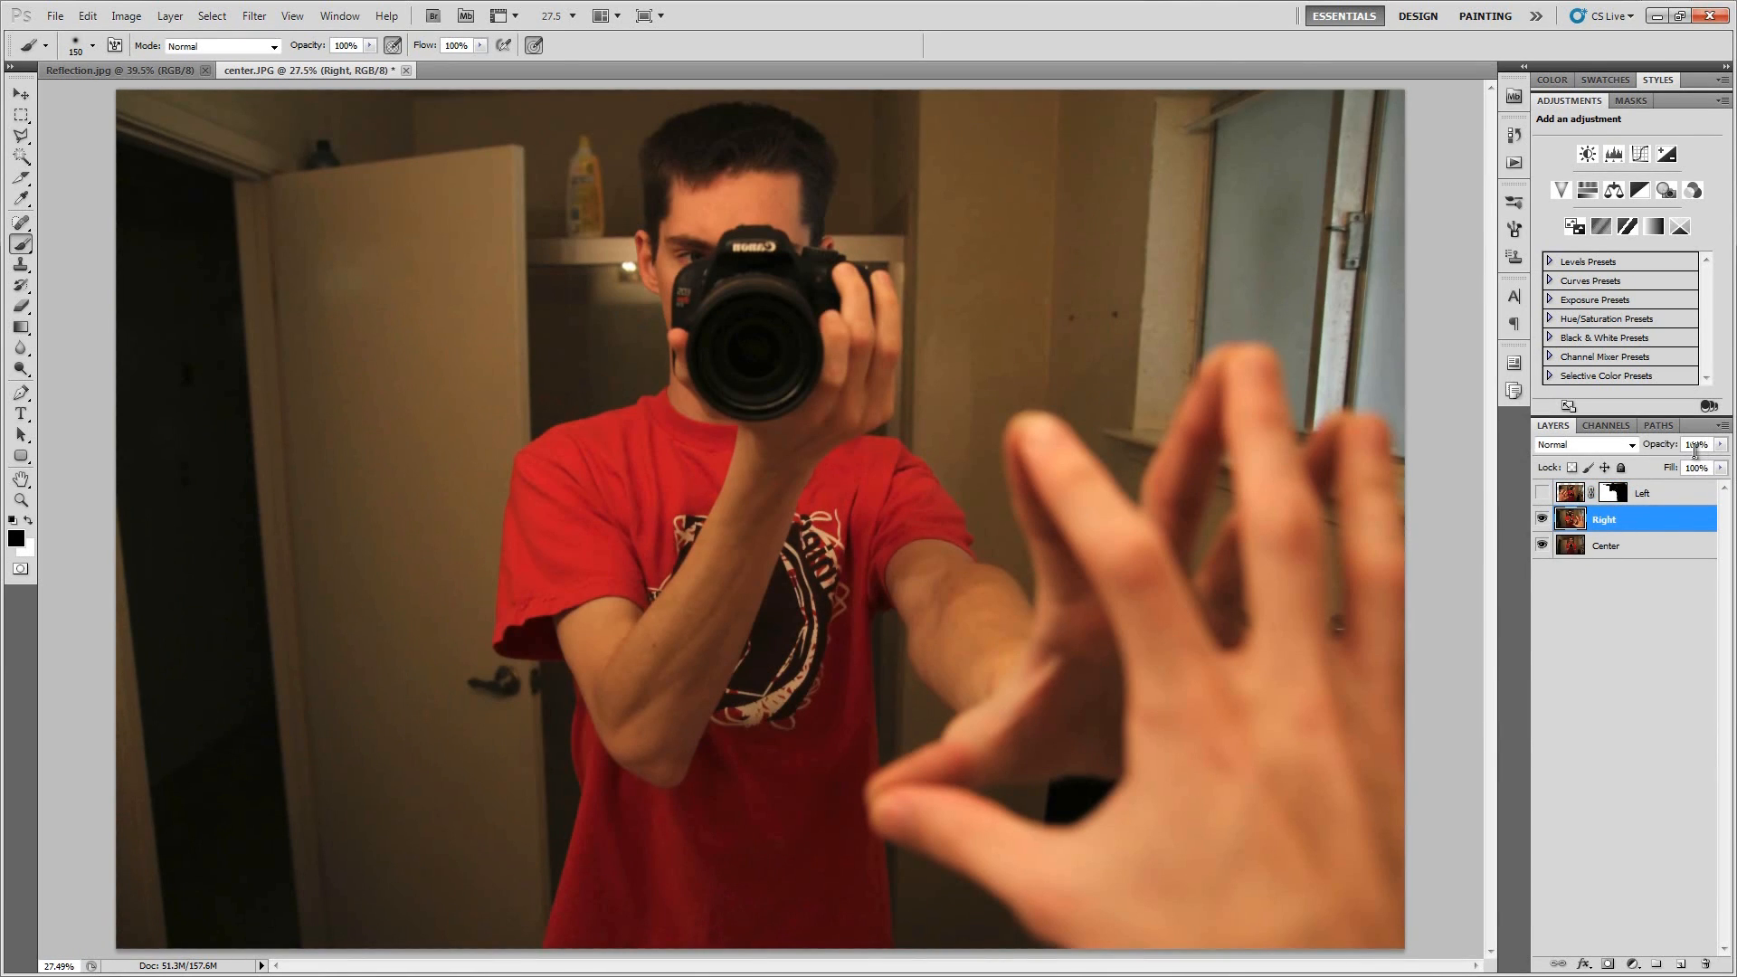
text(50)
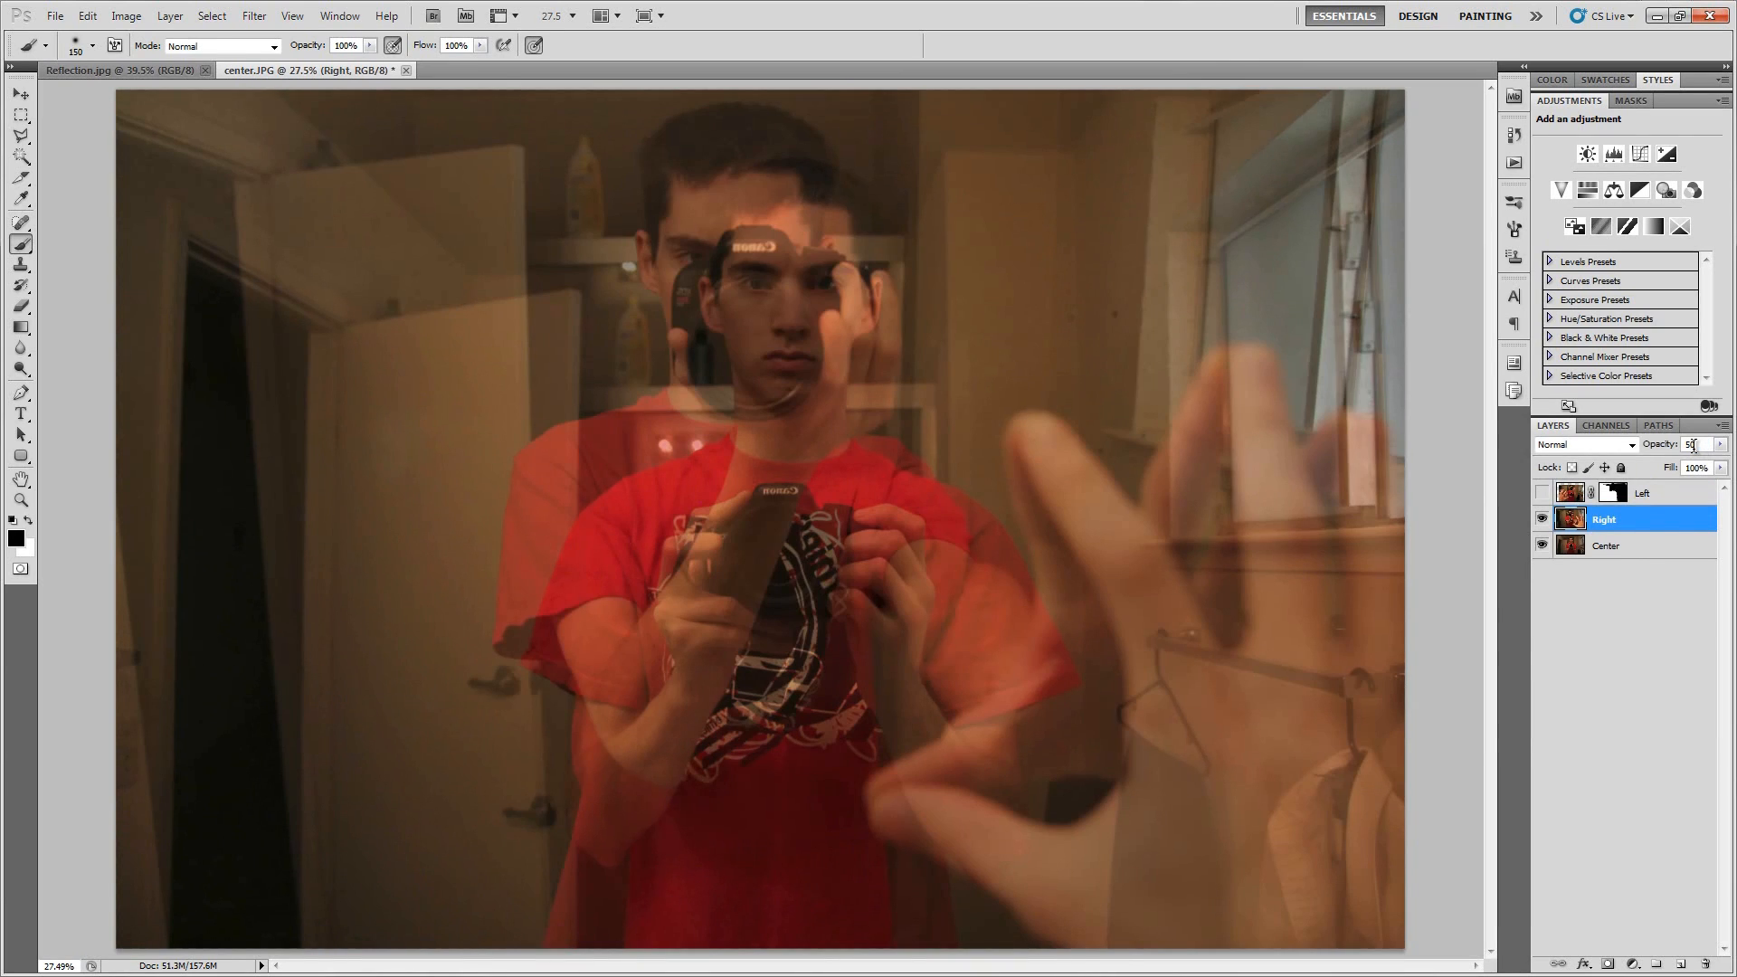
Scale the Right layer down proportionally to about 90.7%, fitting it over the figure in the Center photo.
key(ctrl+t)
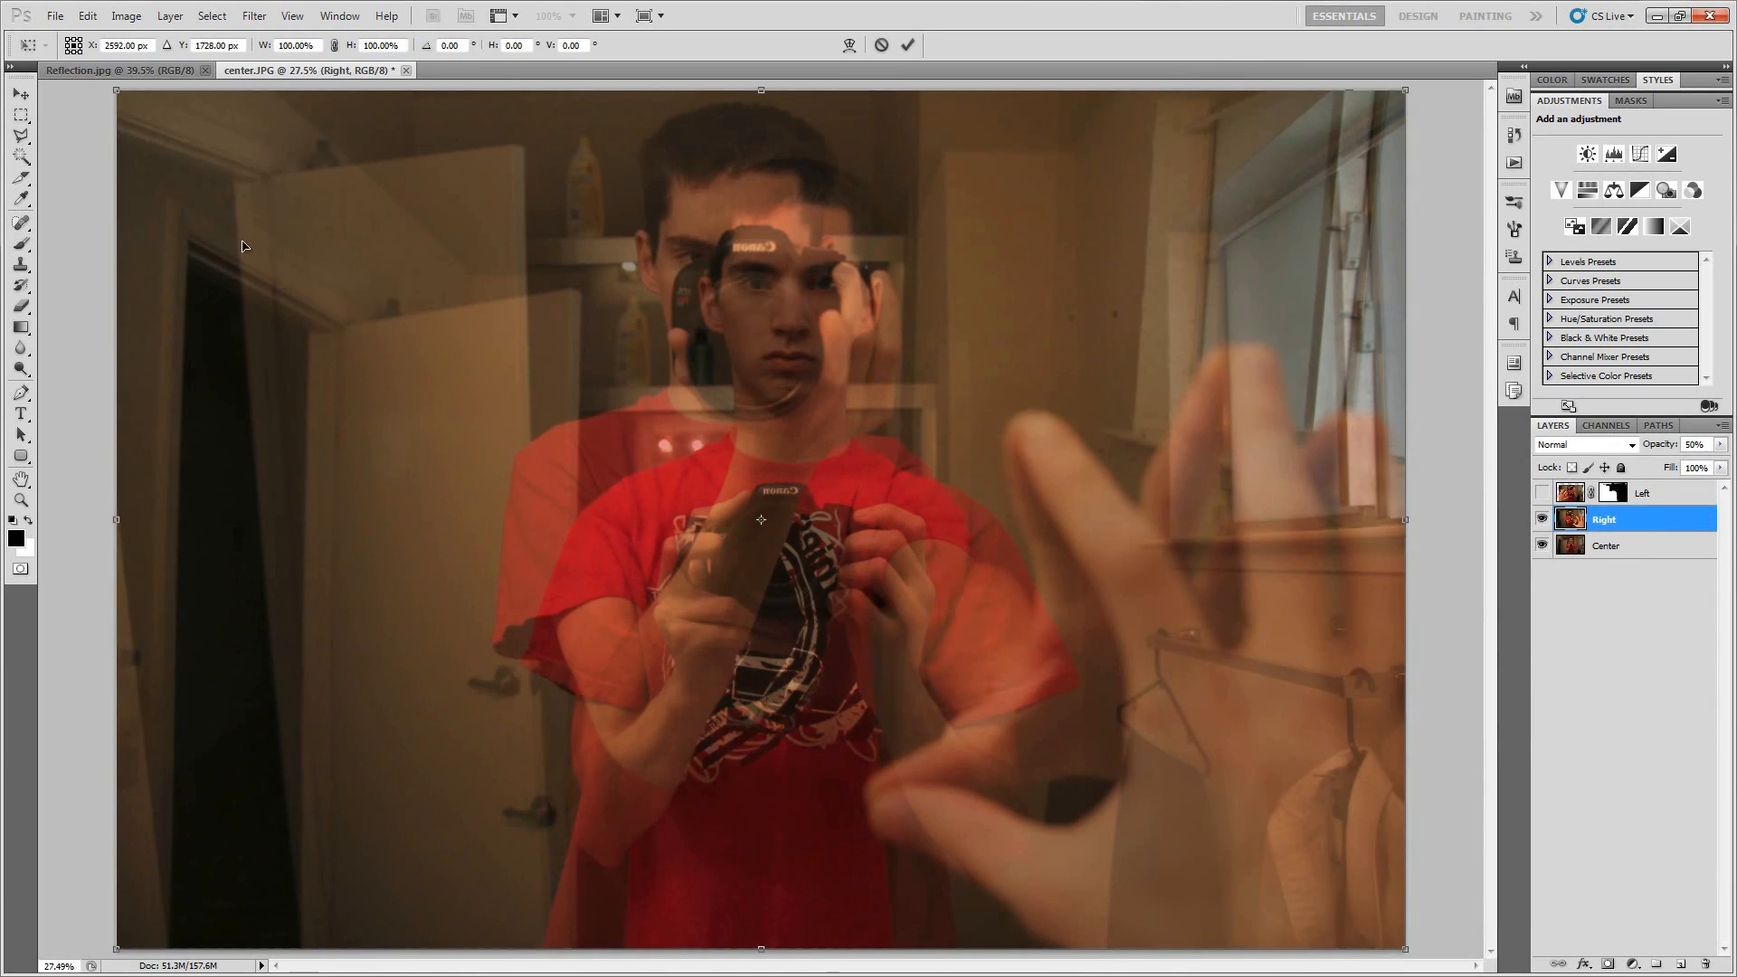
drag(122, 95, 193, 192)
mouse_move(1402, 153)
mouse_down()
mouse_move(1385, 199)
mouse_move(1386, 168)
mouse_up()
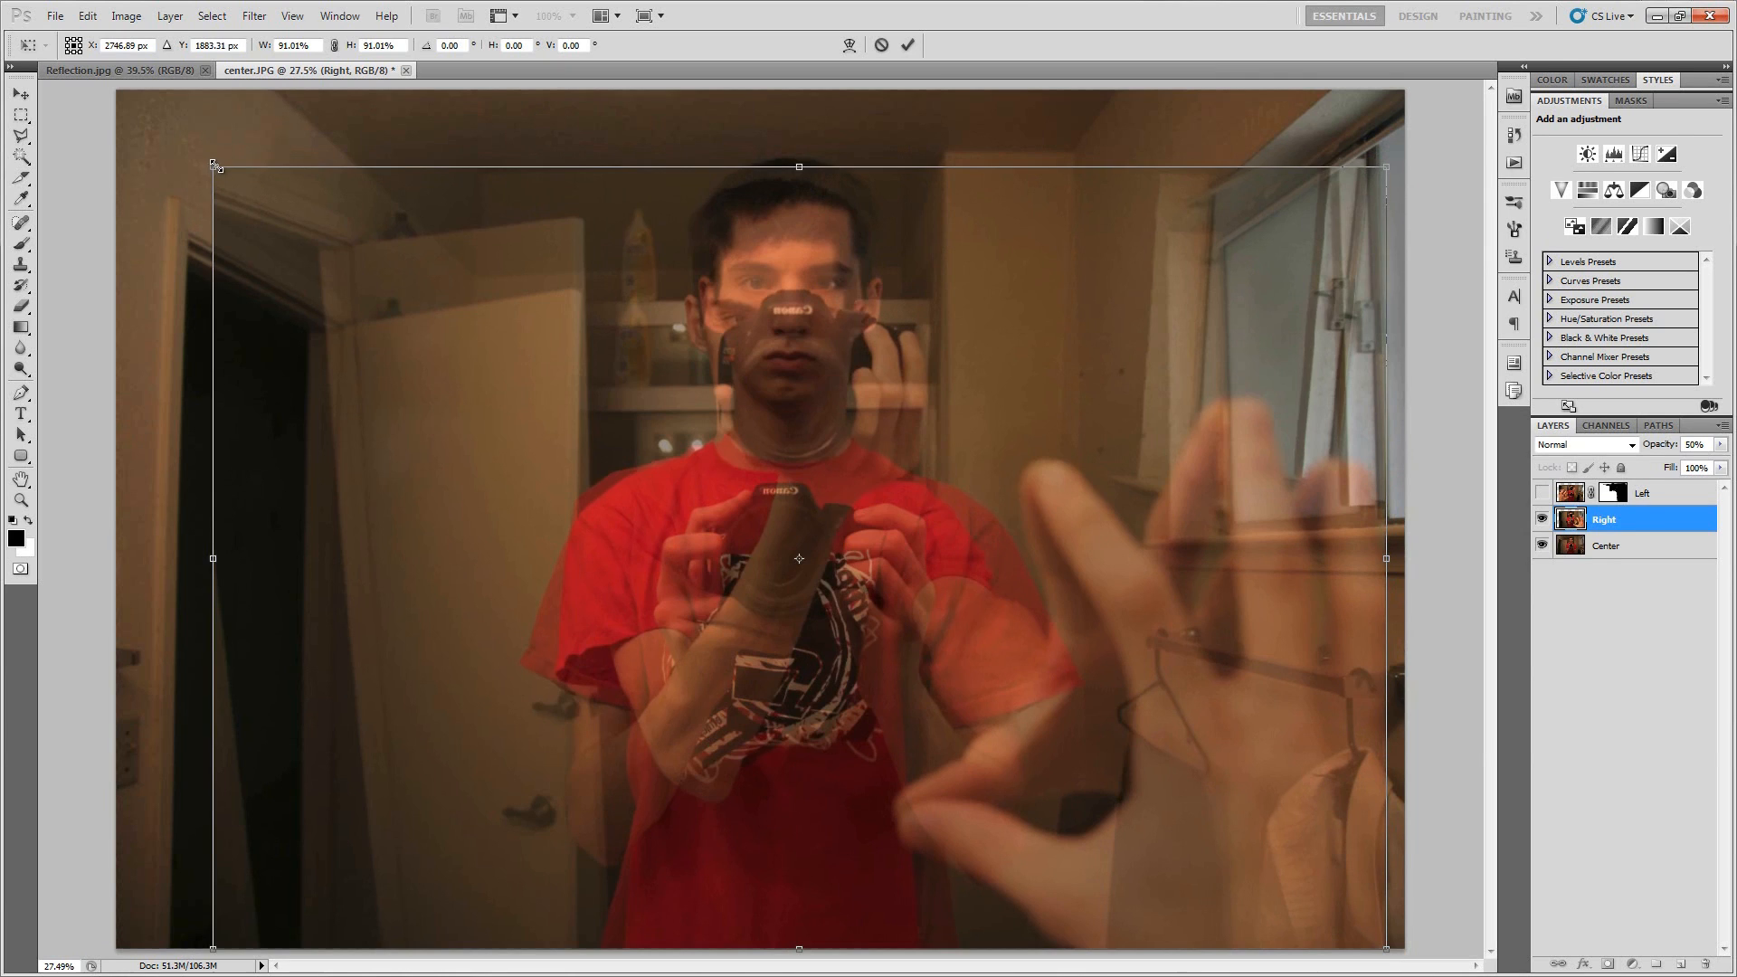
drag(214, 166, 217, 170)
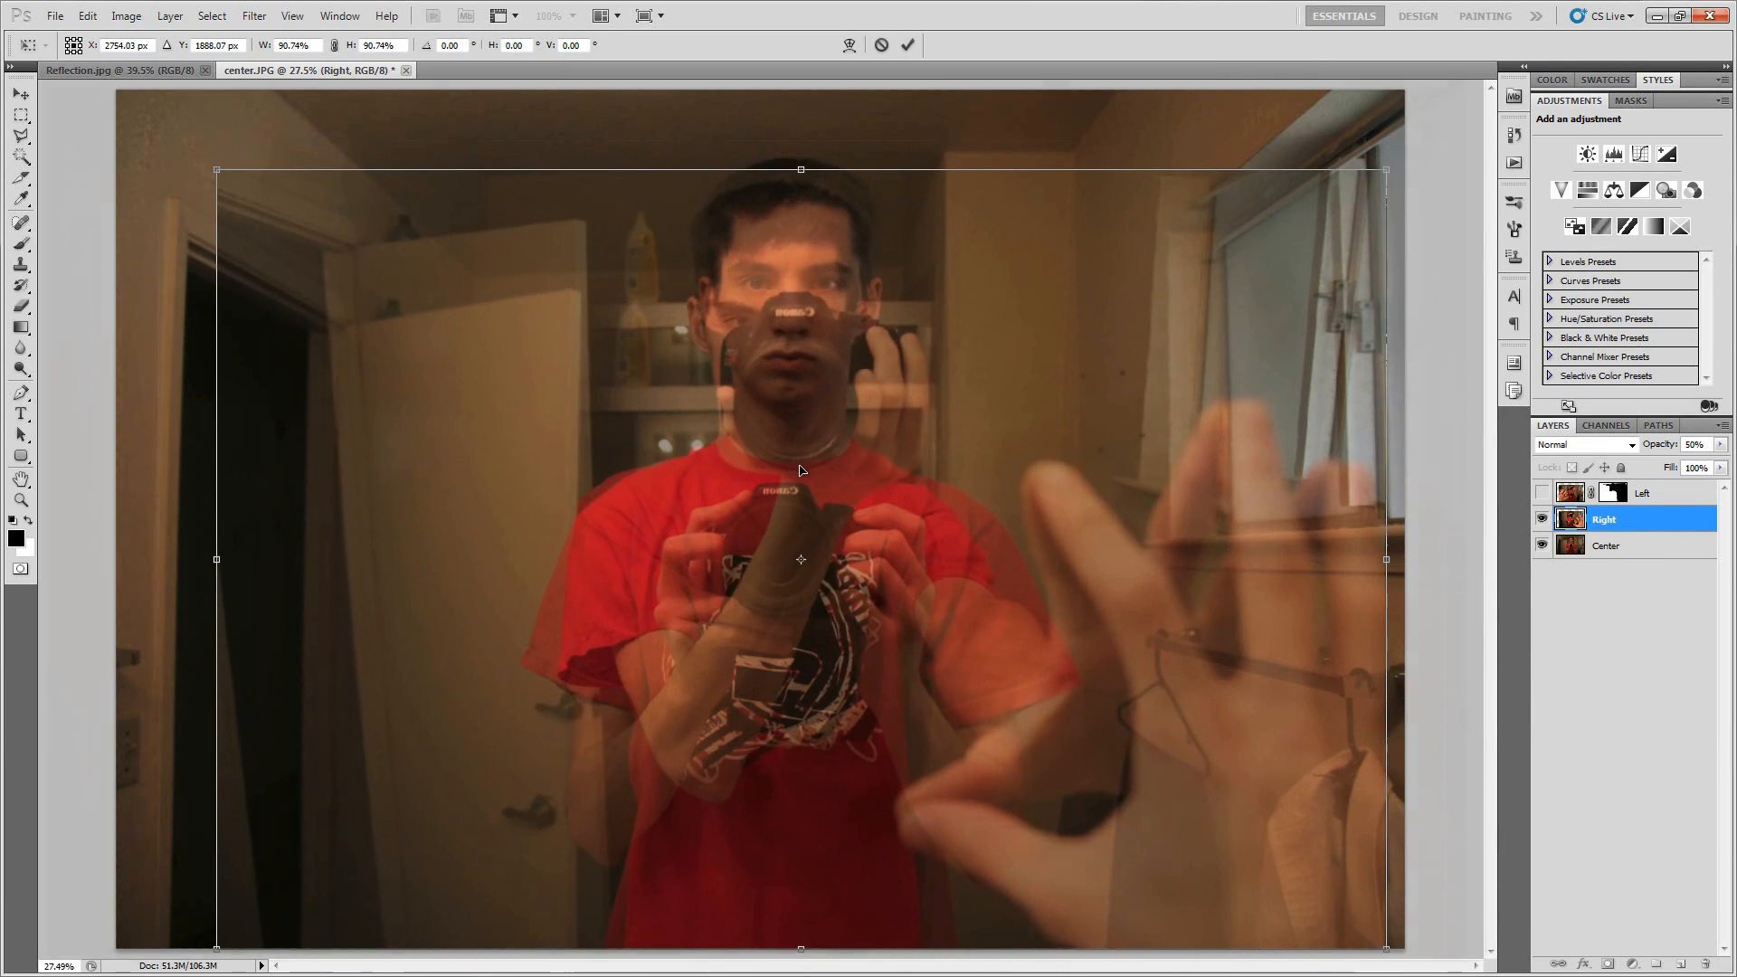
Enlarge the Right layer proportionally to about 93.1% by extending its upper corner on the window side.
alt+scroll(801, 470, up, 5)
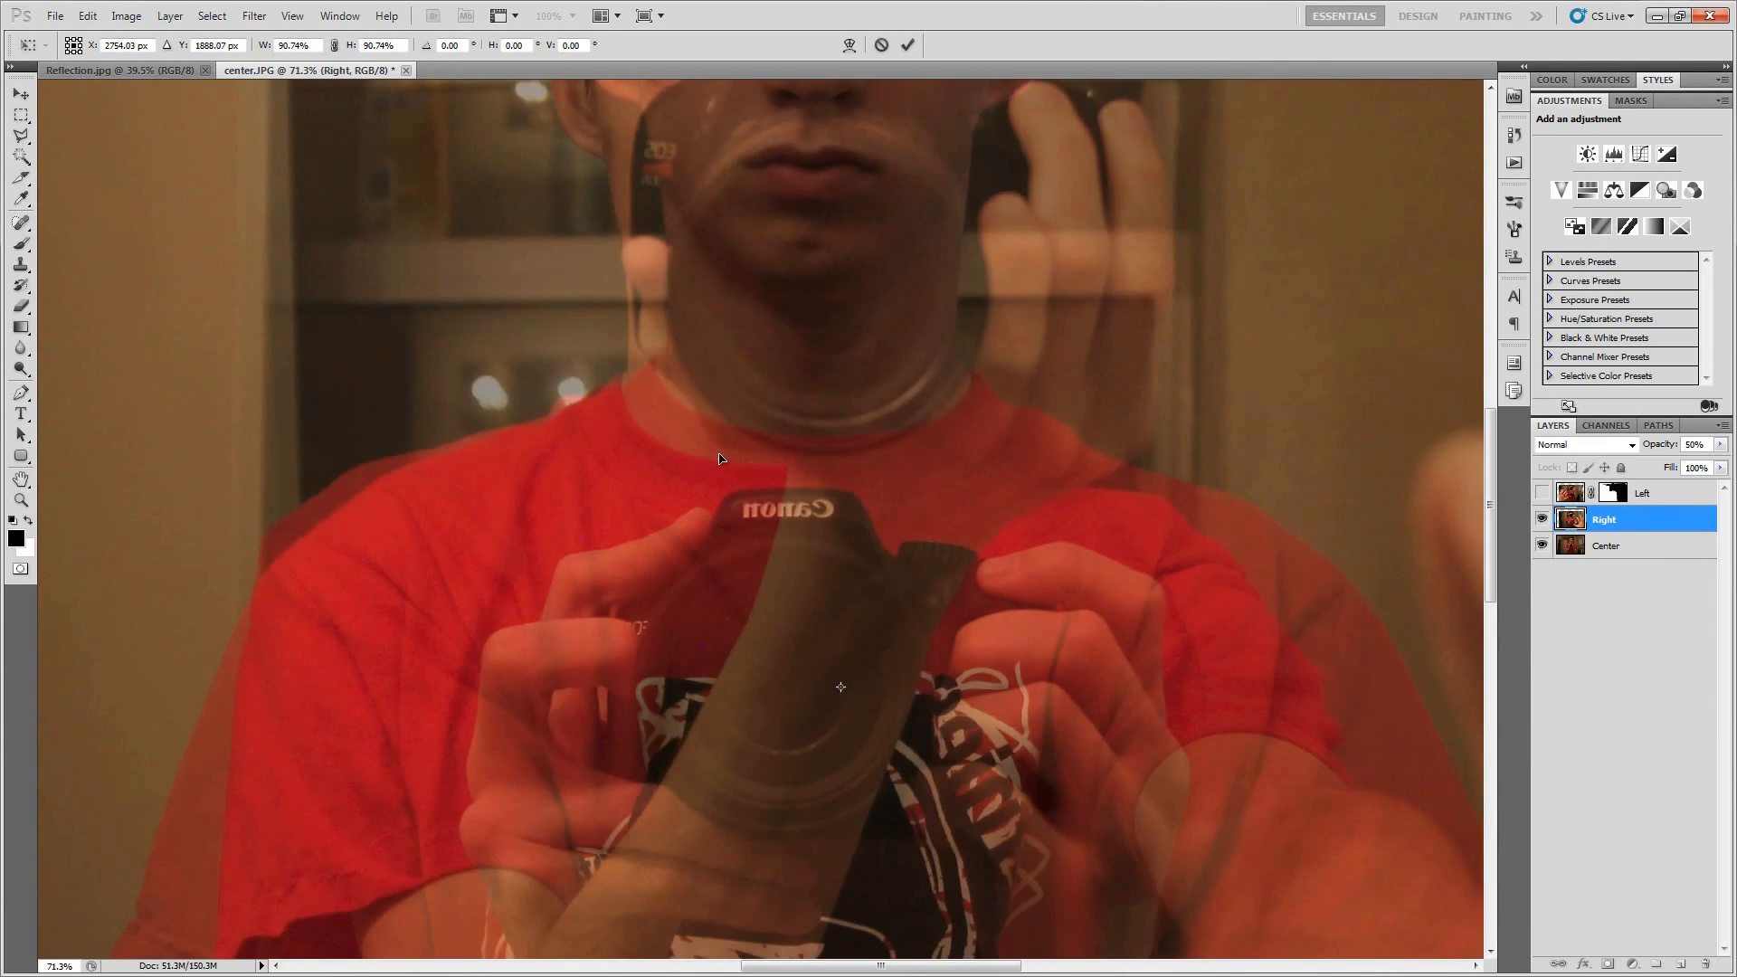
alt+scroll(662, 443, down, 5)
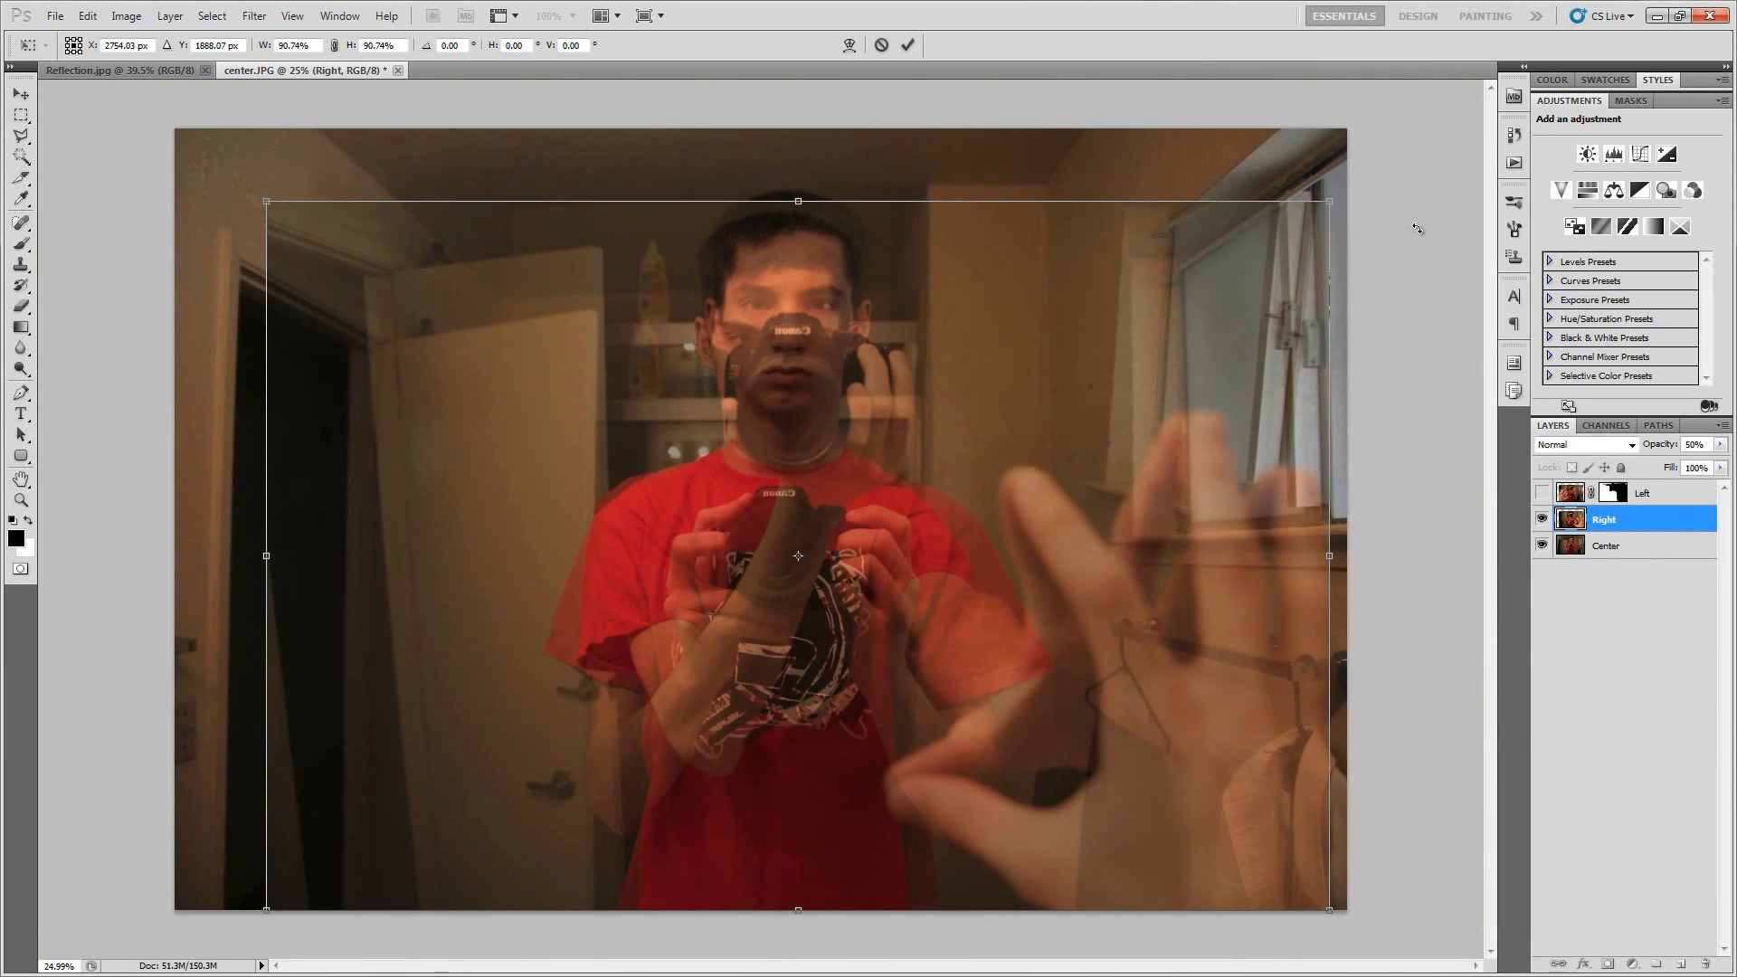
drag(1329, 201, 1367, 195)
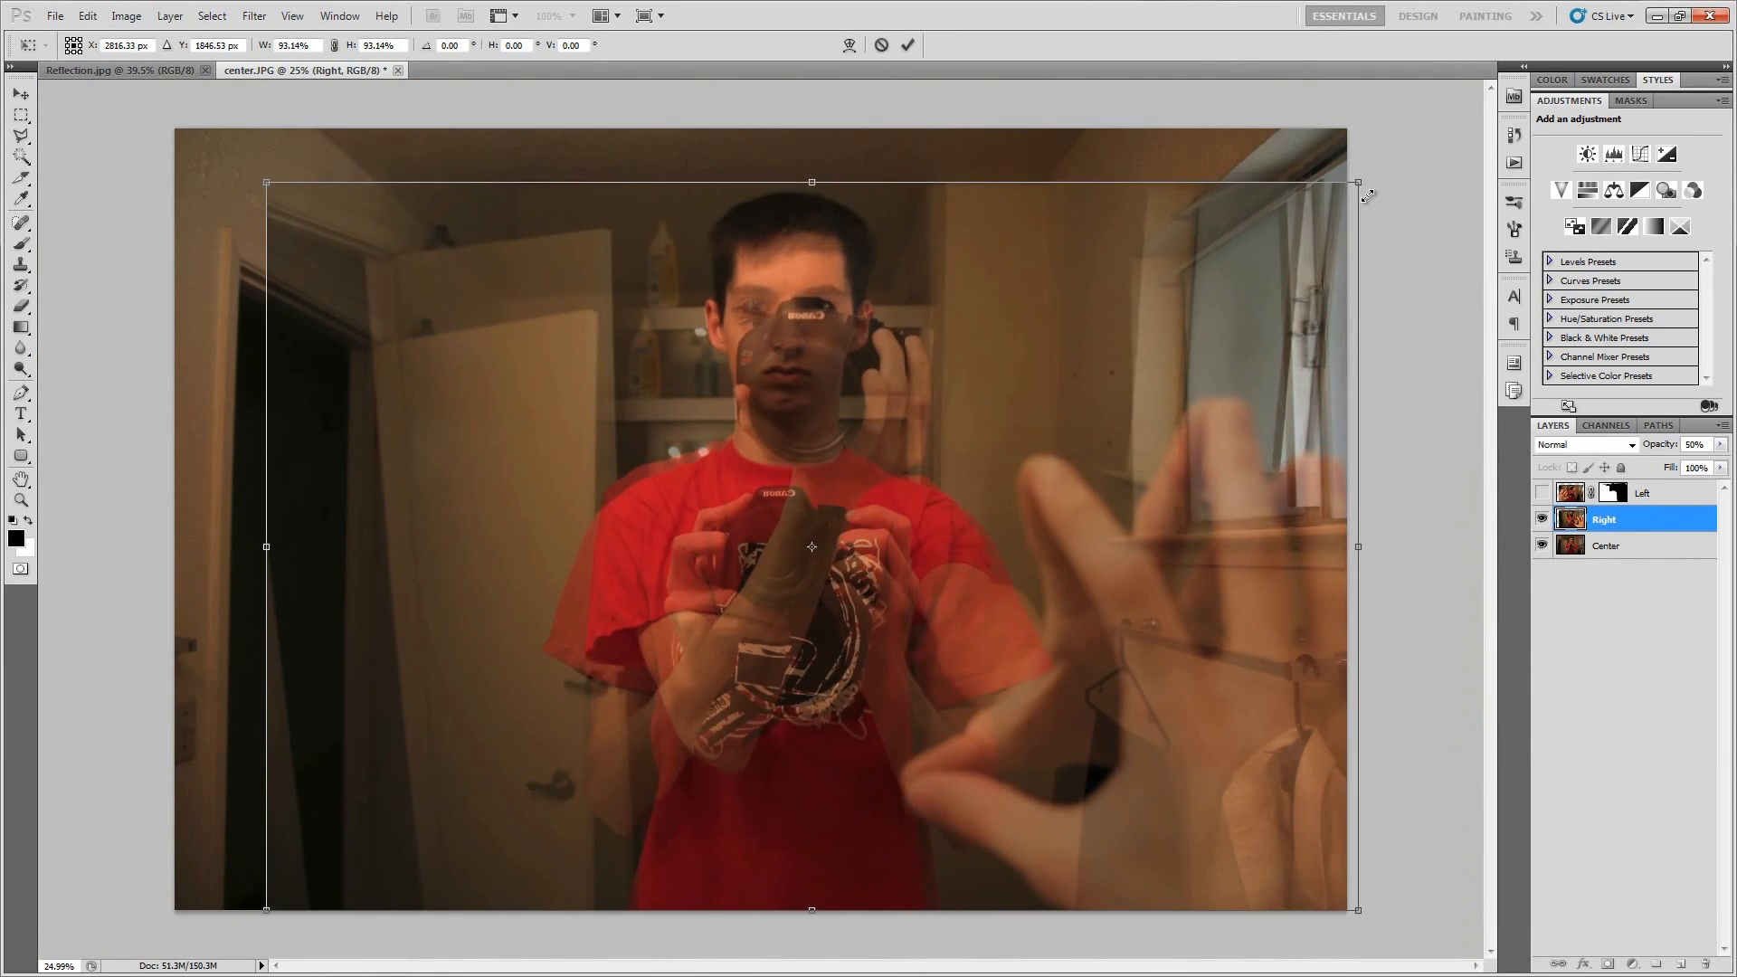
Examine how the collar, shoulders and sleeves of the Right layer line up with the Center photo.
alt+scroll(781, 452, up, 3)
alt+scroll(766, 455, up, 2)
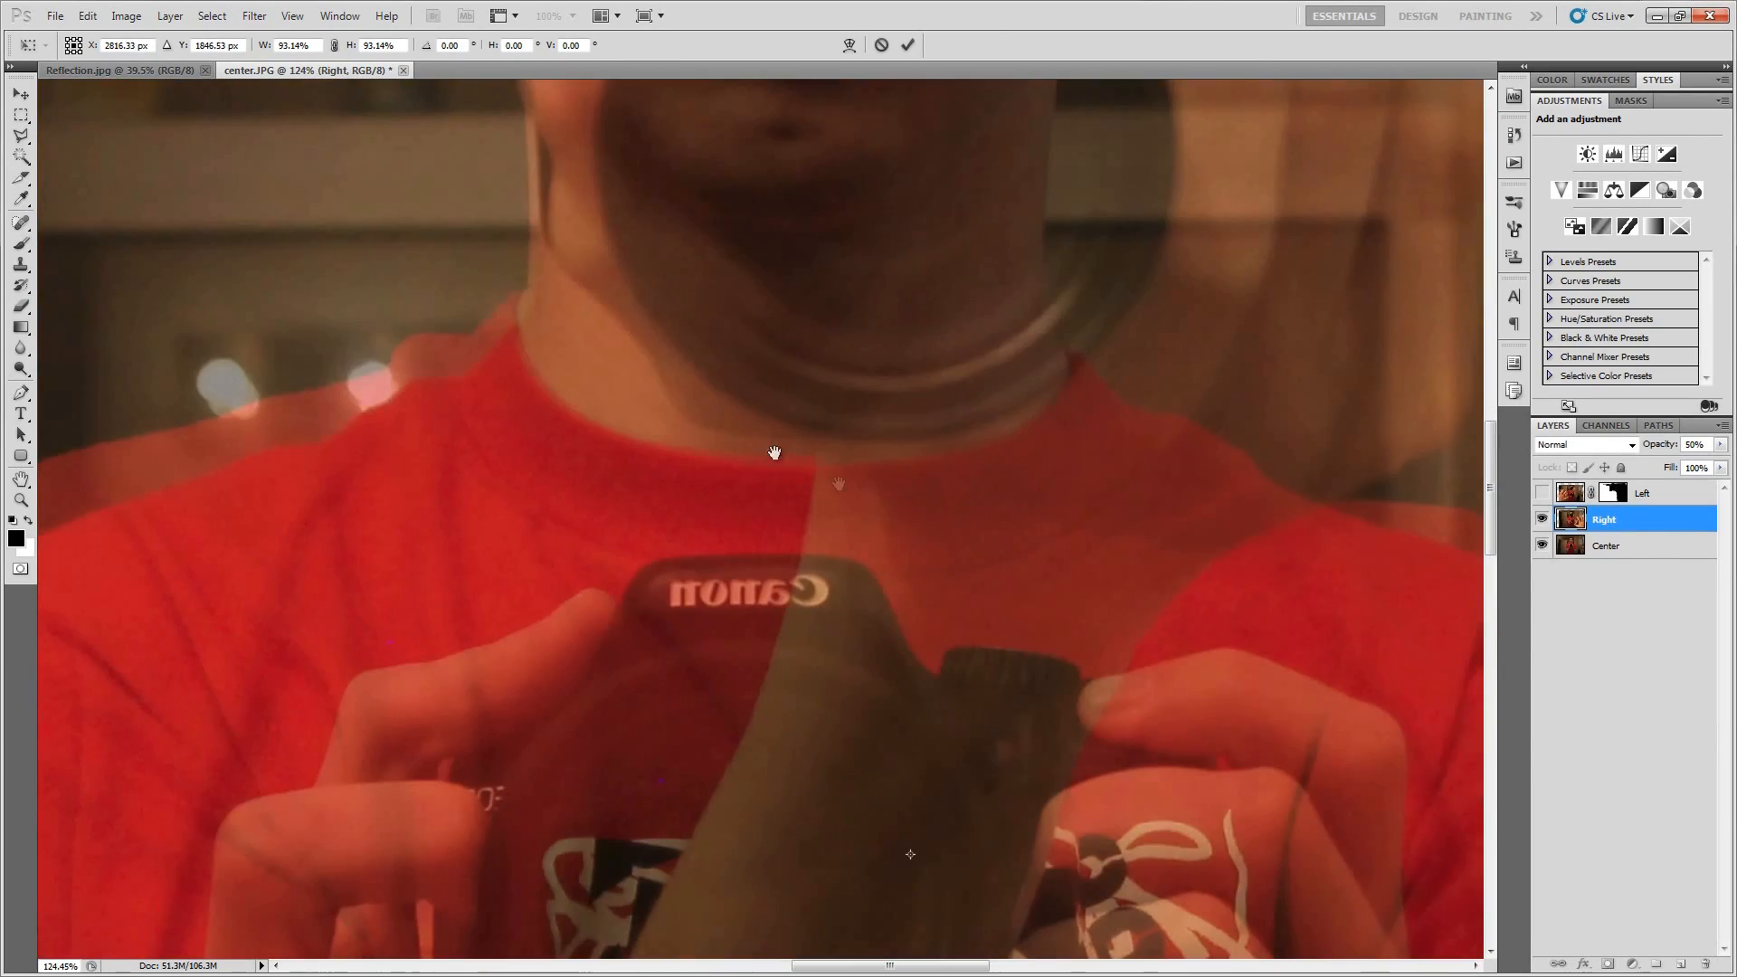
drag(1042, 587, 426, 570)
drag(725, 558, 593, 354)
drag(659, 519, 563, 378)
drag(633, 432, 814, 617)
alt+scroll(814, 617, down, 5)
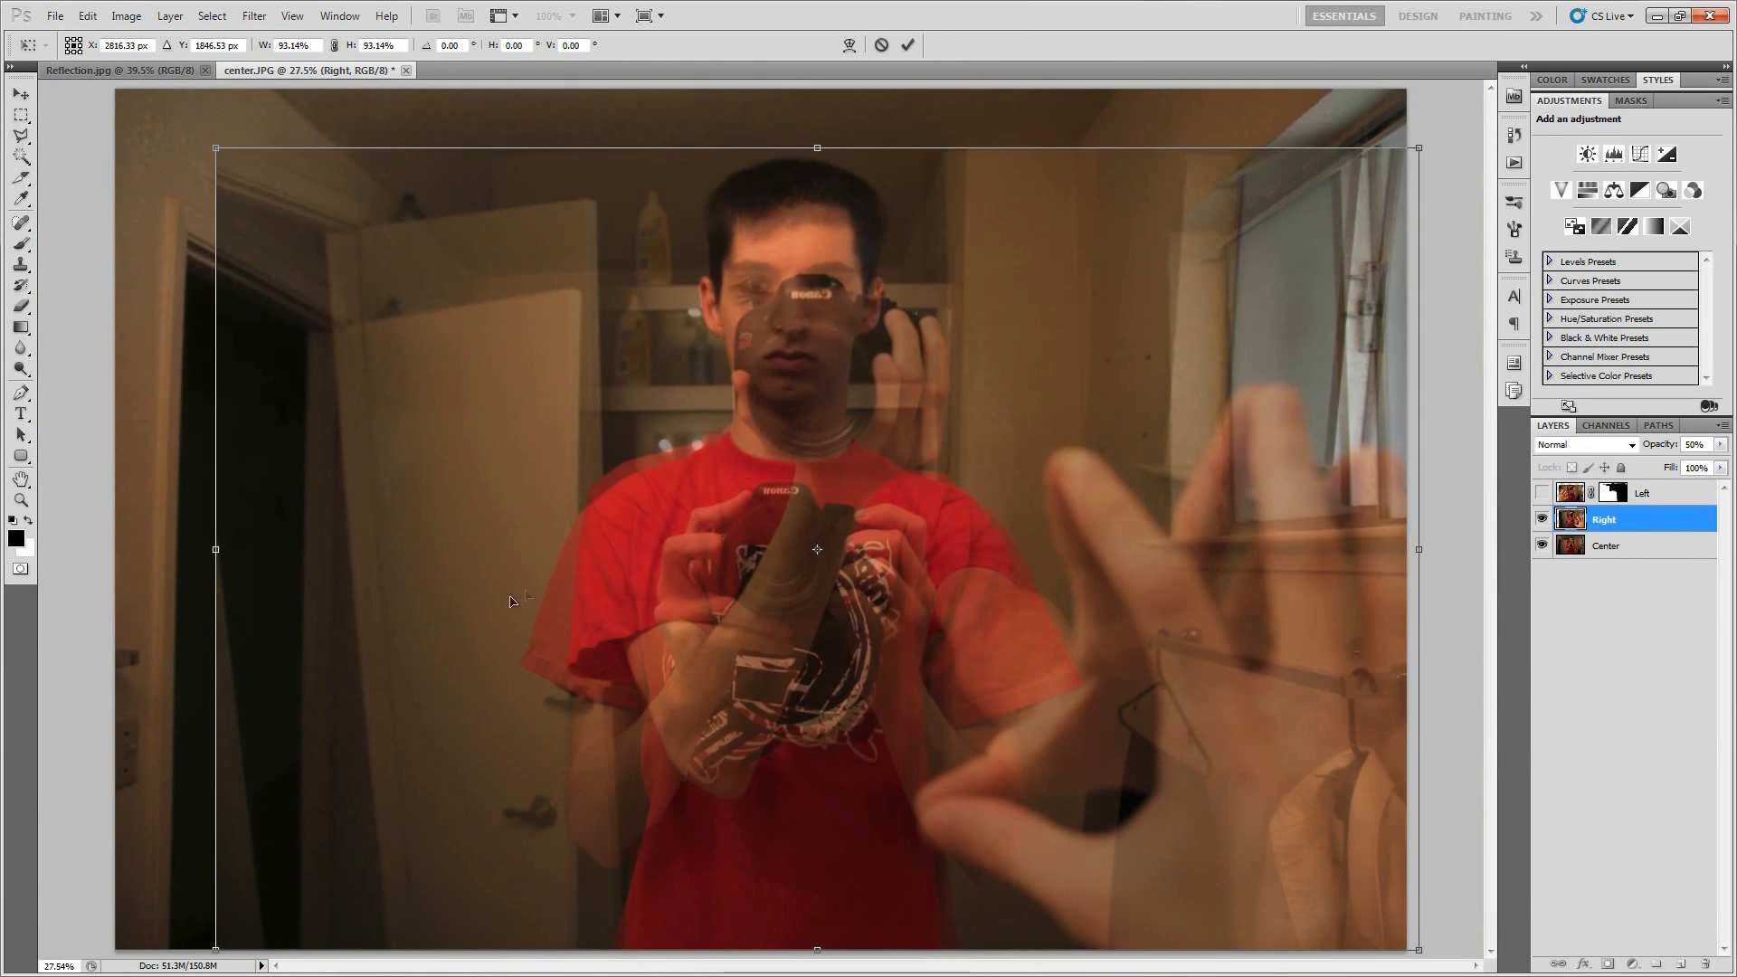
scroll(689, 443, up, 3)
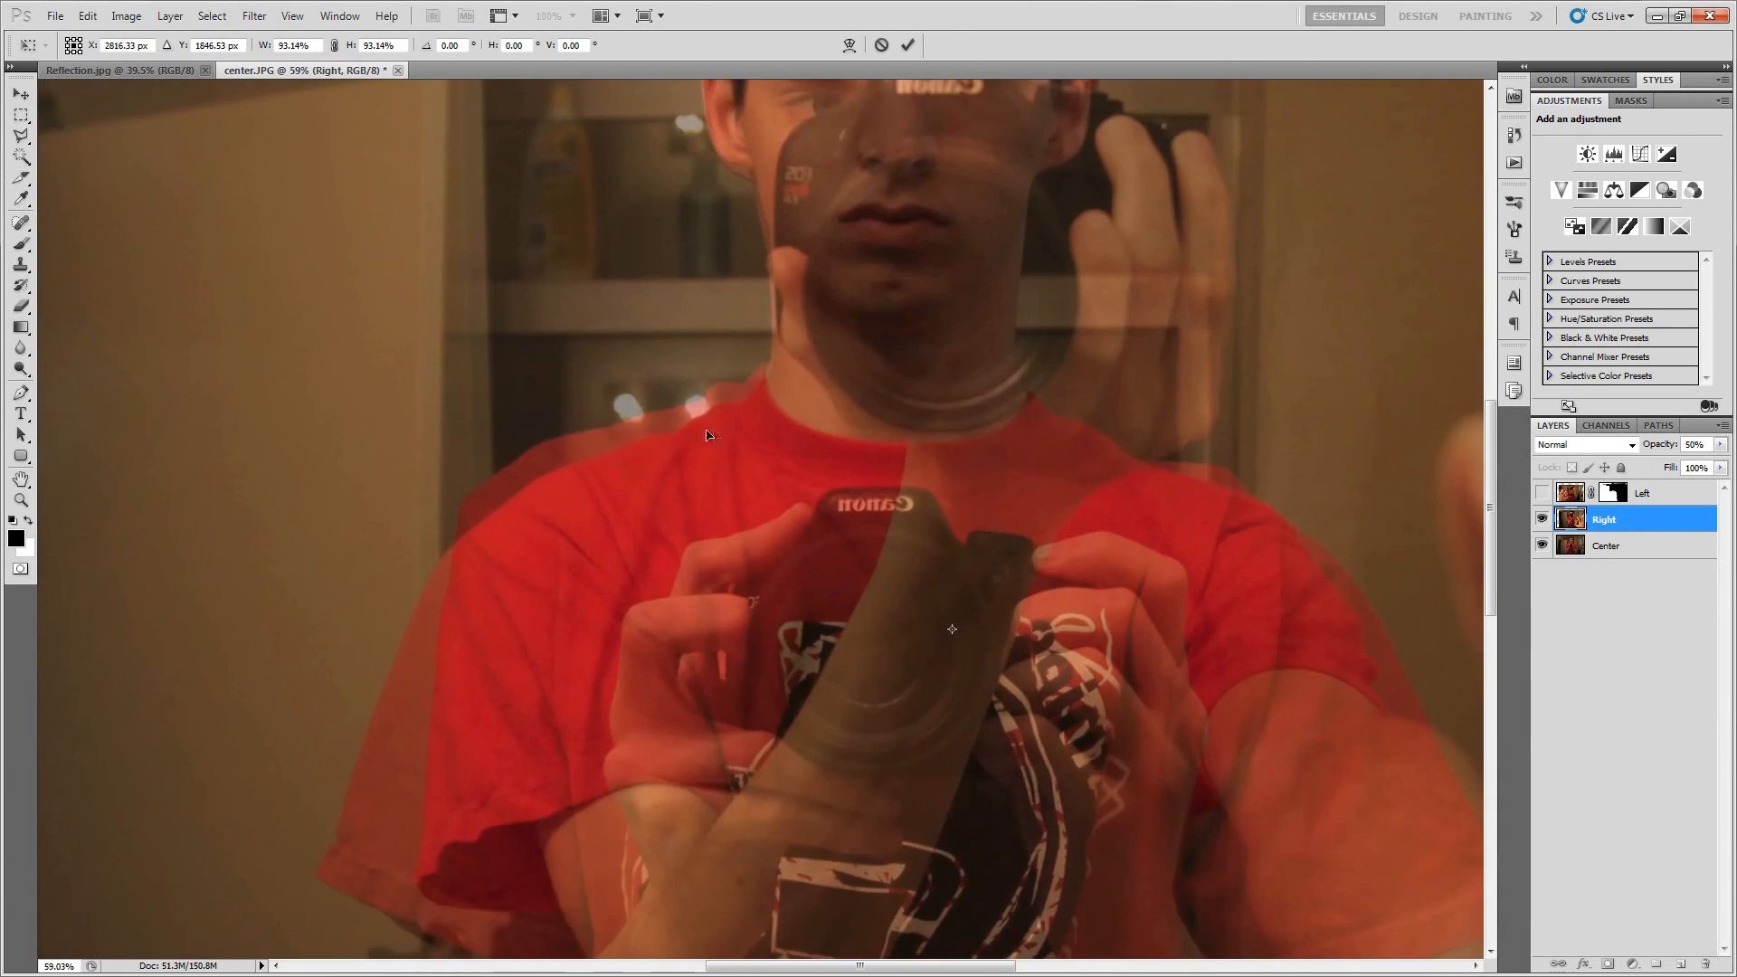
scroll(692, 437, down, 3)
scroll(387, 273, down, 1)
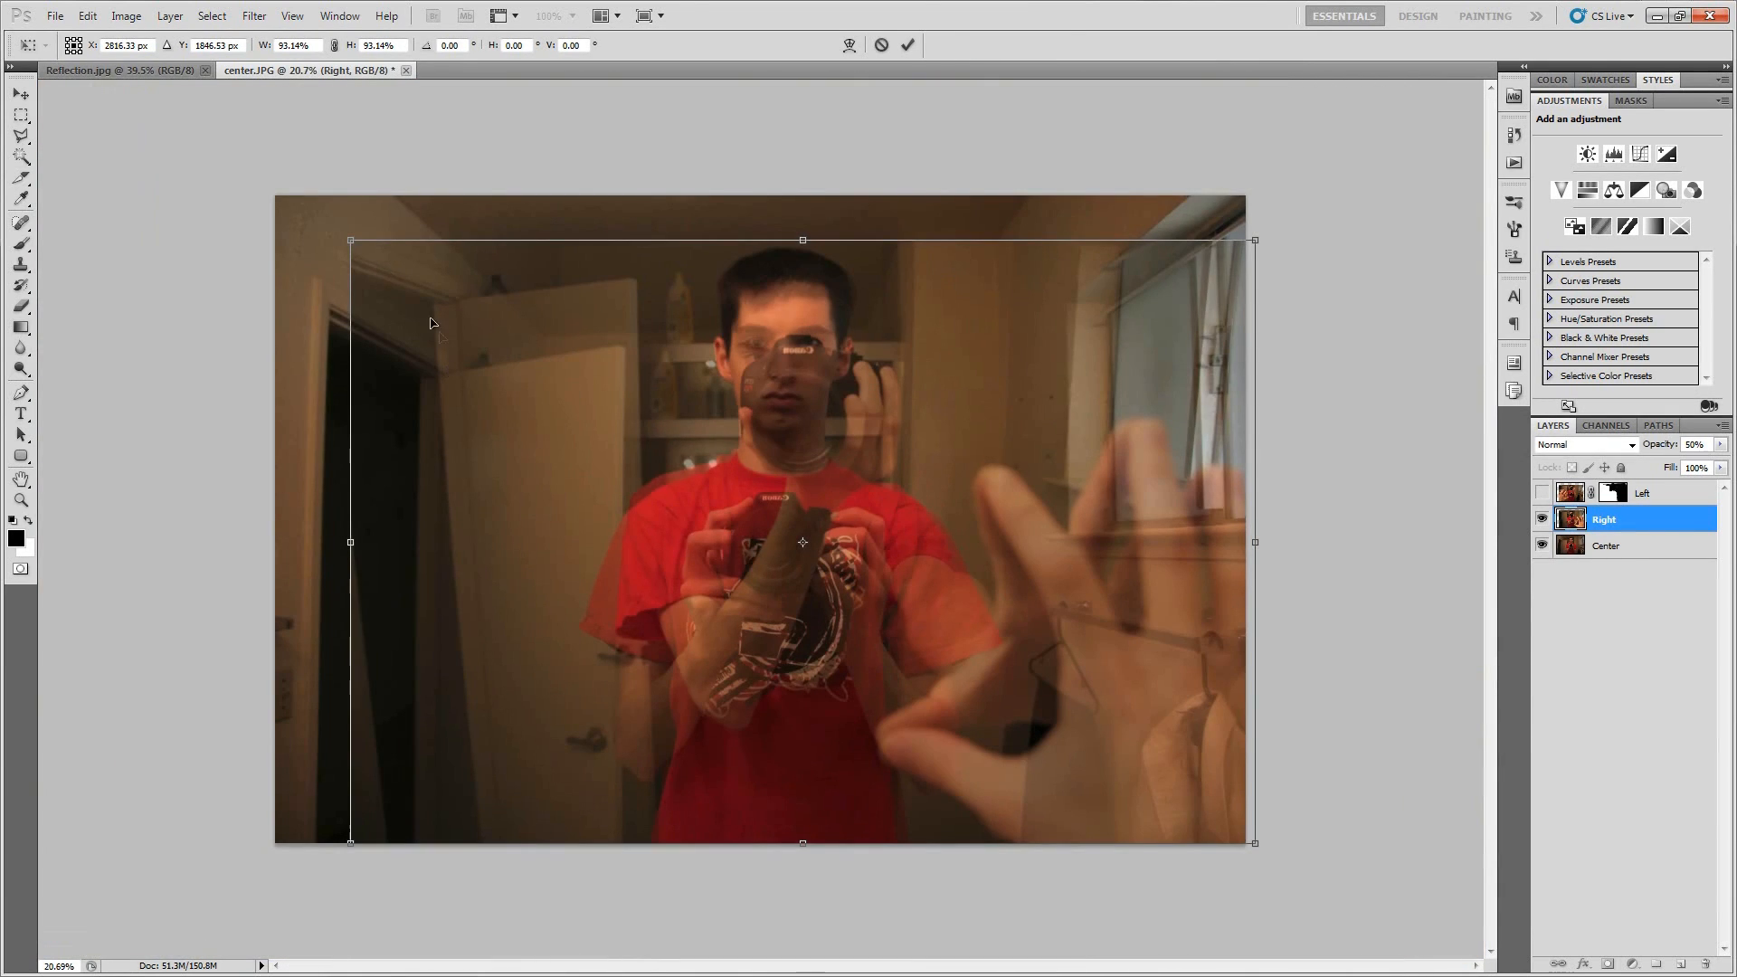
Fine-tune the Right layer's proportional scale to about 92.6% to match the Center photo's shirt.
drag(347, 238, 360, 245)
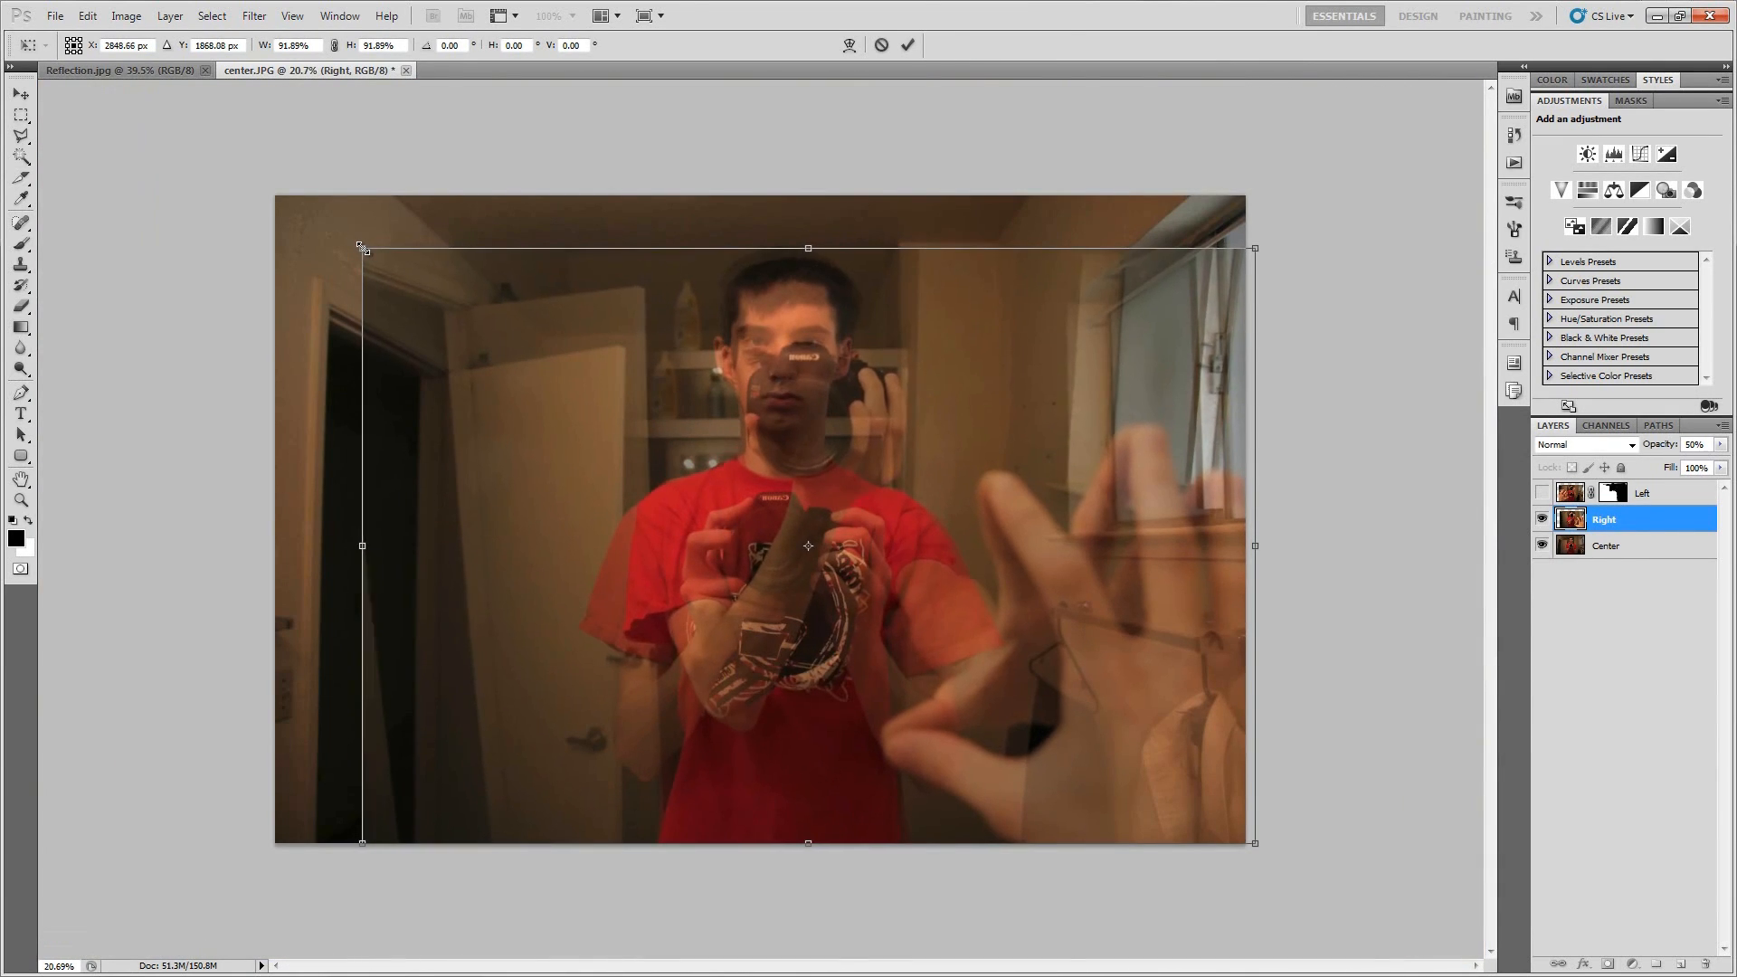
scroll(806, 394, up, 3)
drag(968, 493, 954, 492)
key(ctrl+z)
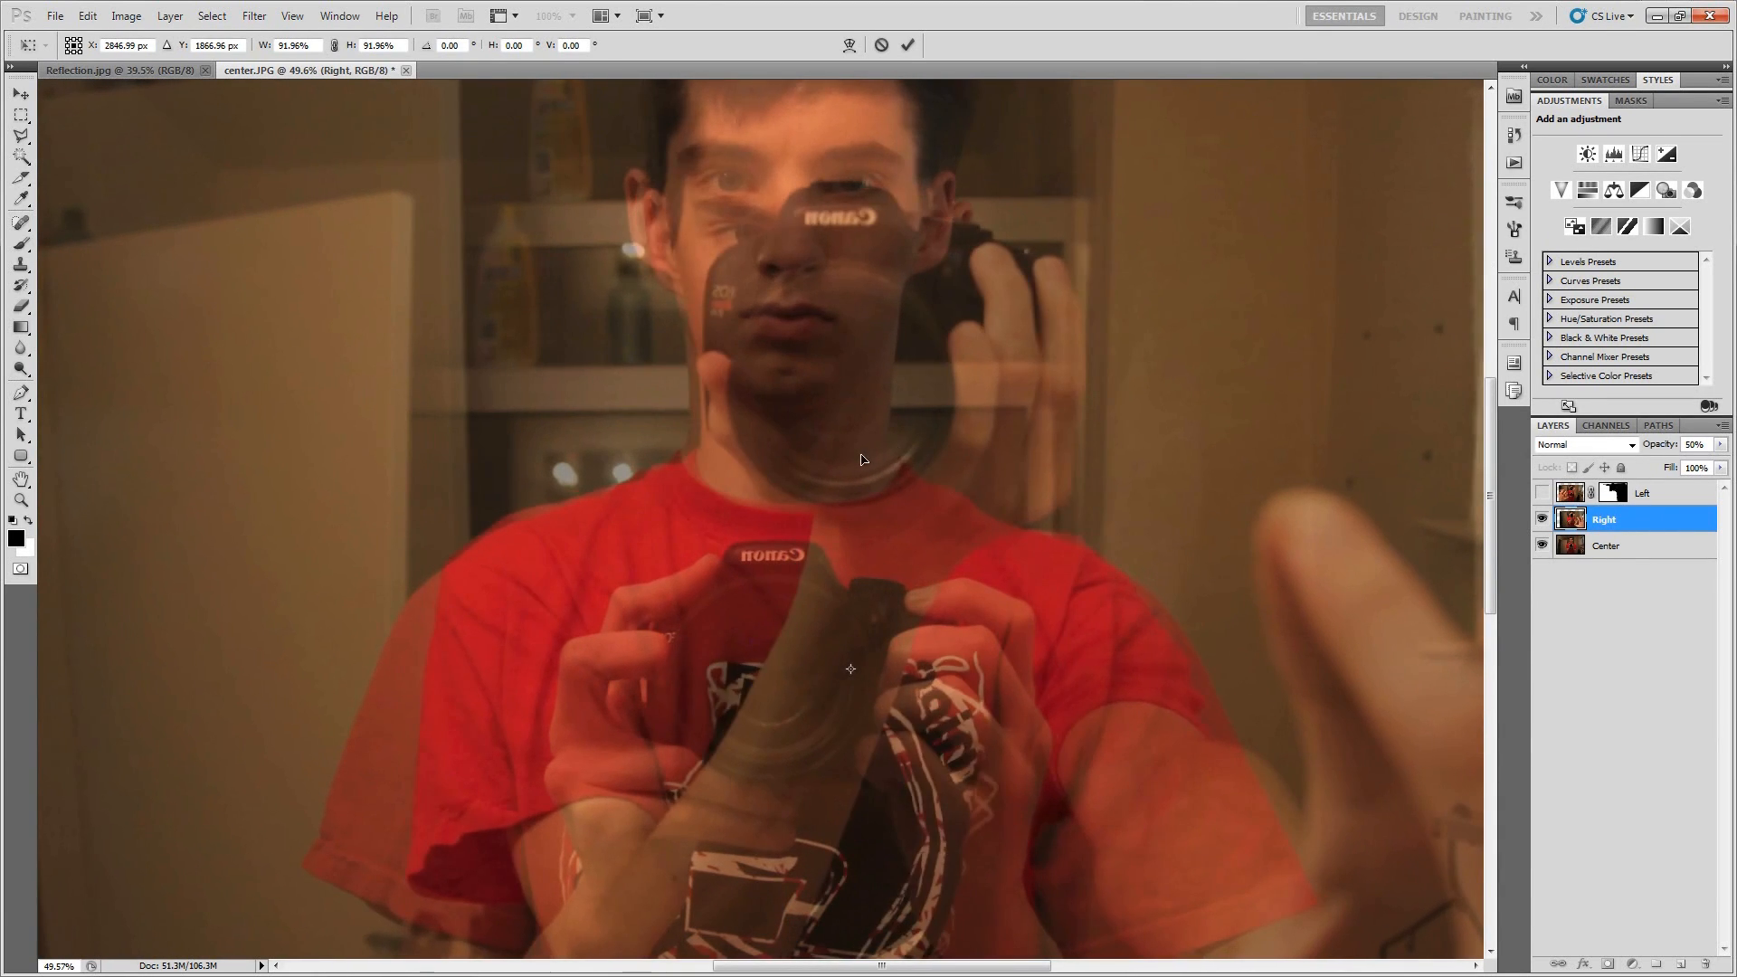
scroll(862, 458, down, 2)
drag(187, 146, 179, 140)
Check the collar and shoulder alignment, then return the Right layer to 100% opacity and apply the transform.
scroll(917, 467, up, 4)
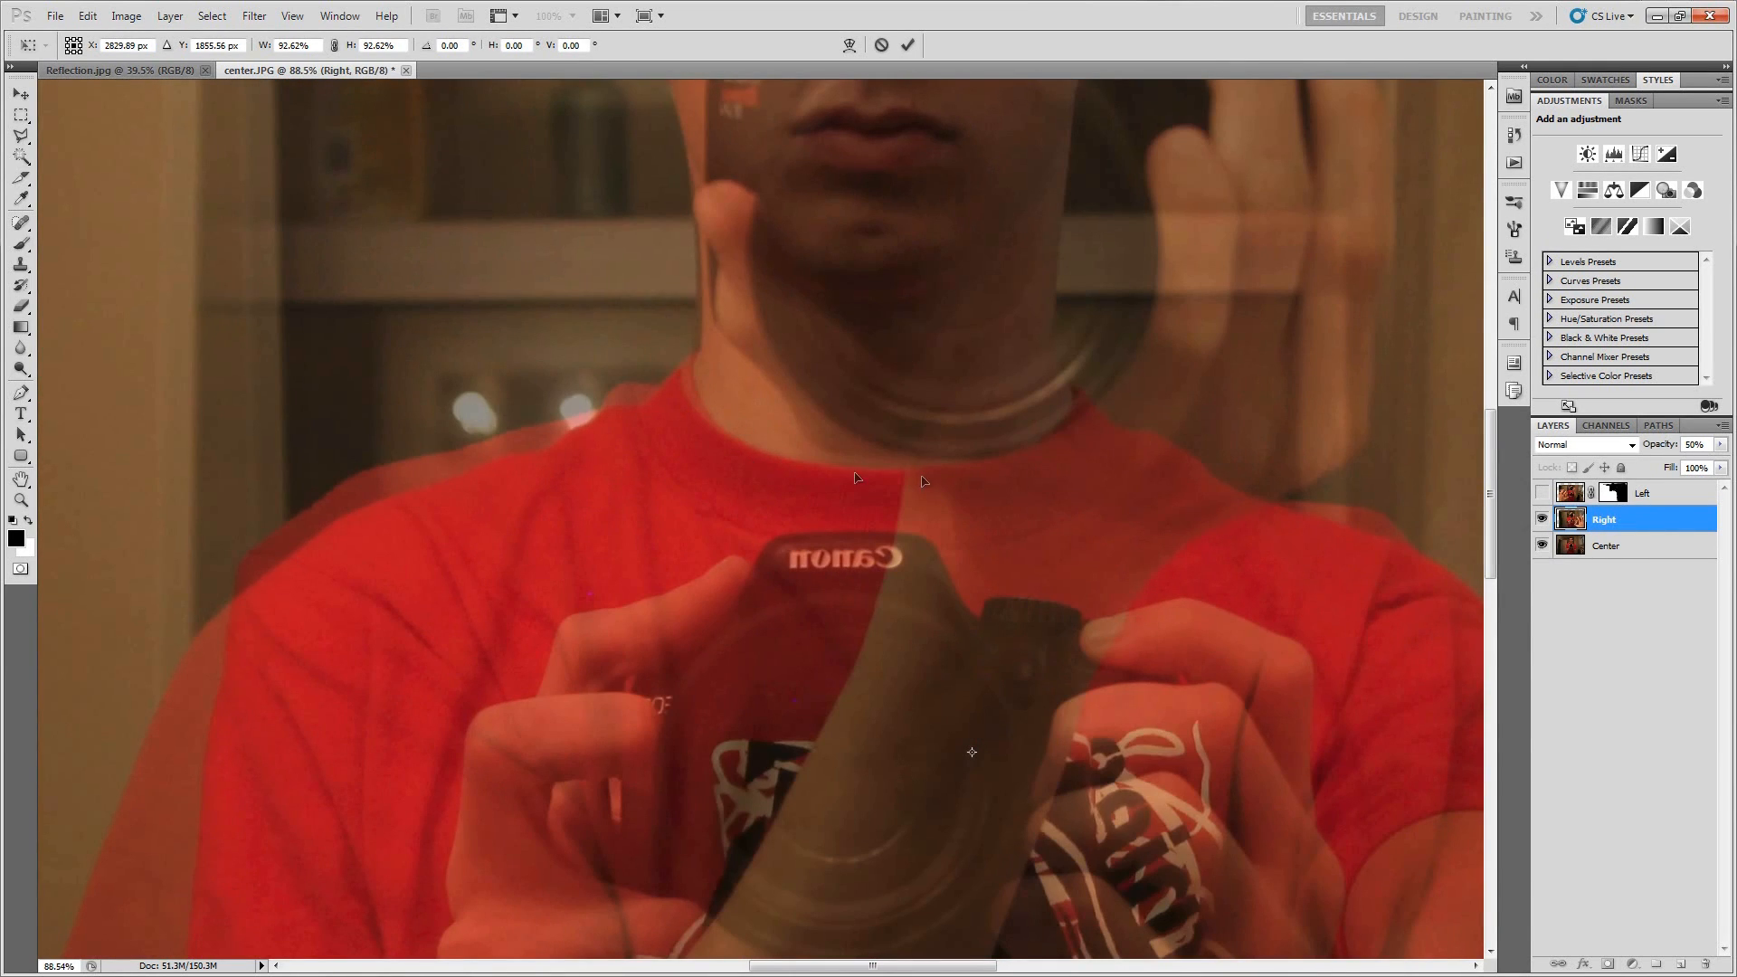
drag(1198, 550, 1357, 778)
drag(593, 485, 1093, 487)
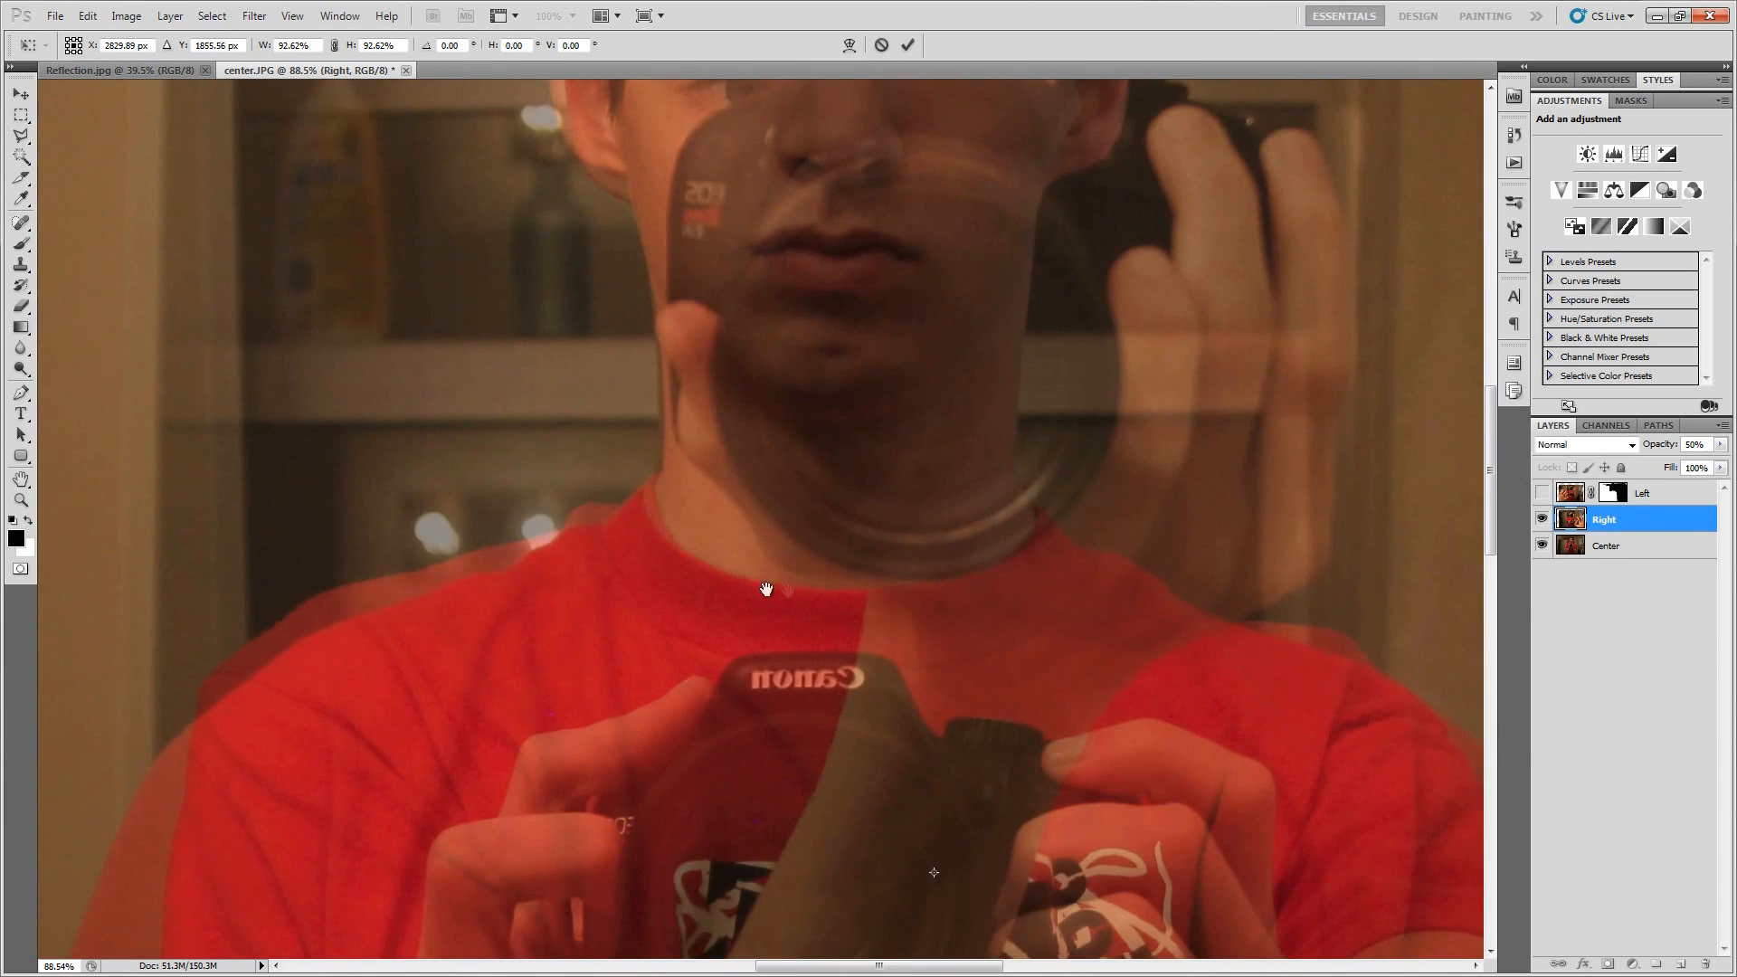
drag(1043, 515, 943, 482)
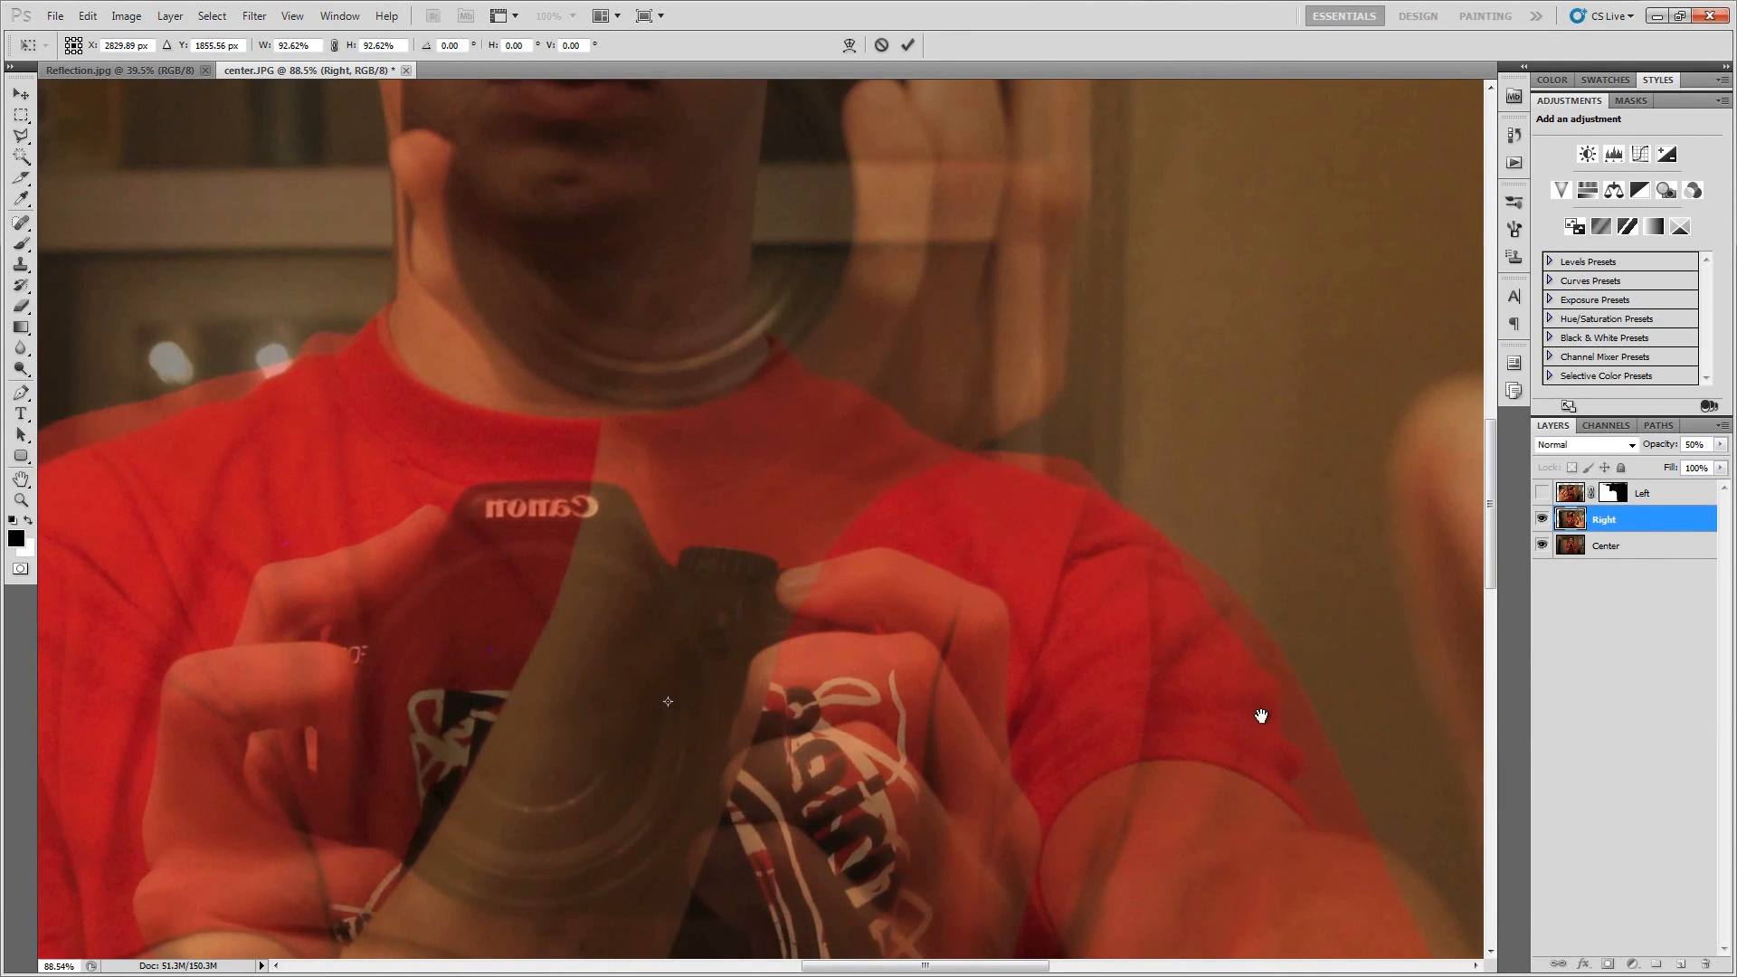
drag(1262, 714, 1112, 393)
drag(1113, 731, 1073, 412)
key(ctrl+0)
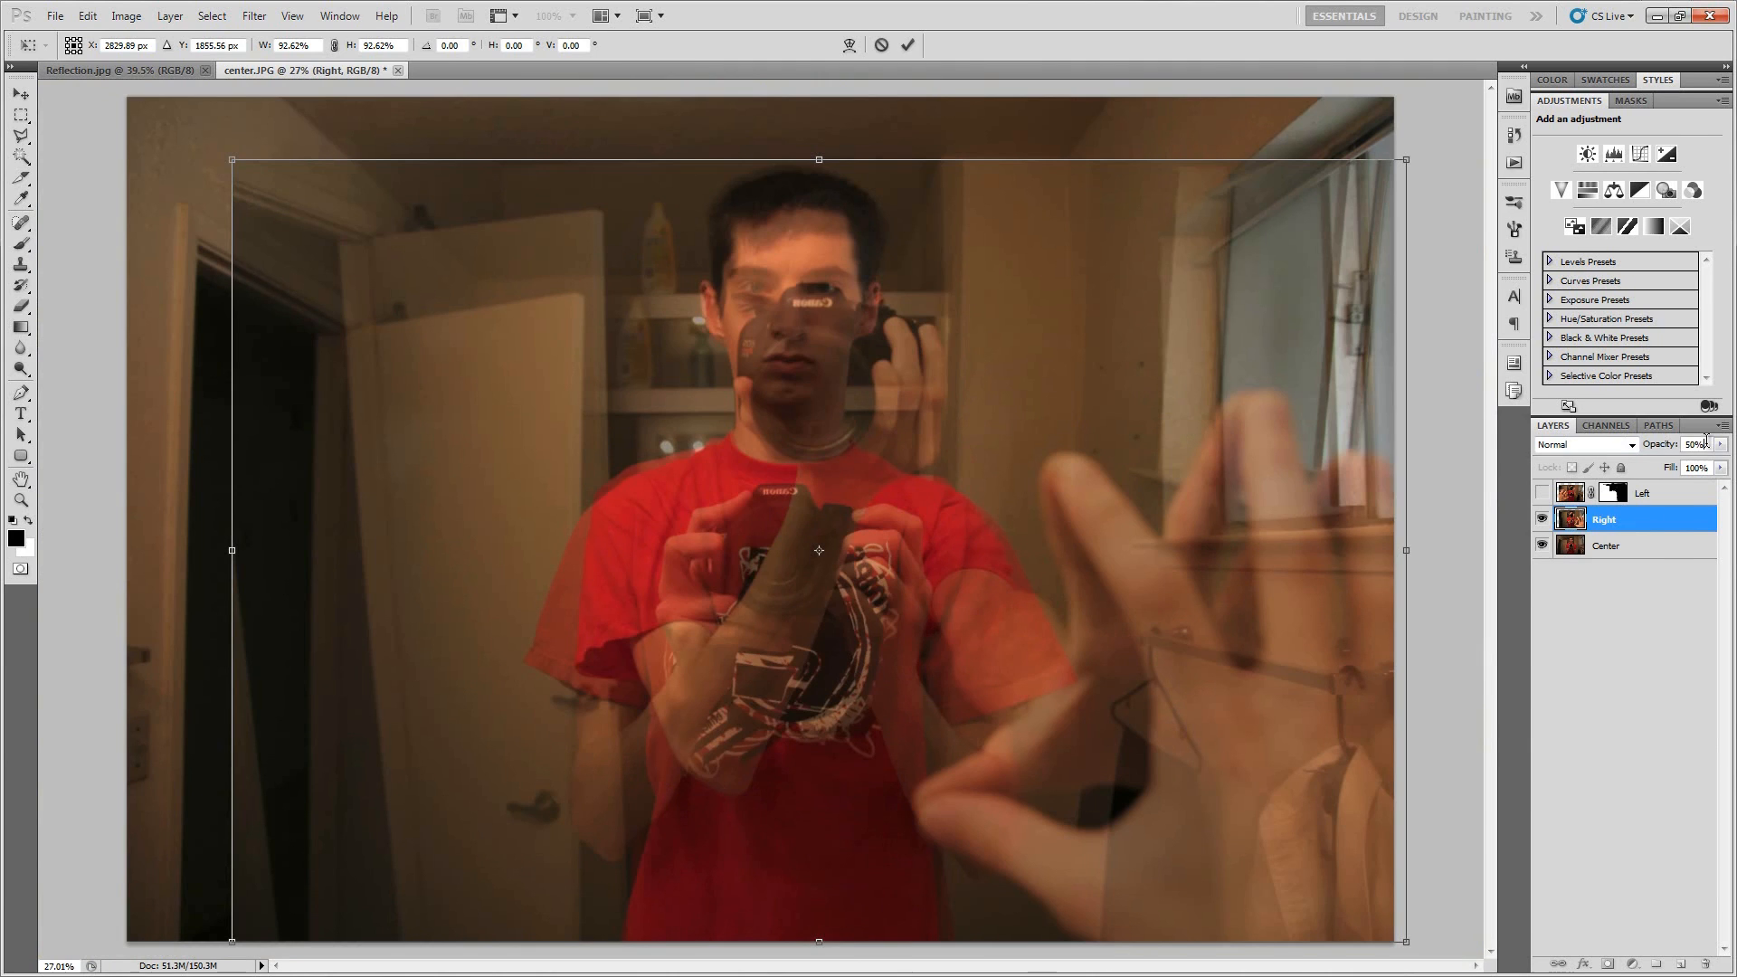
text(100)
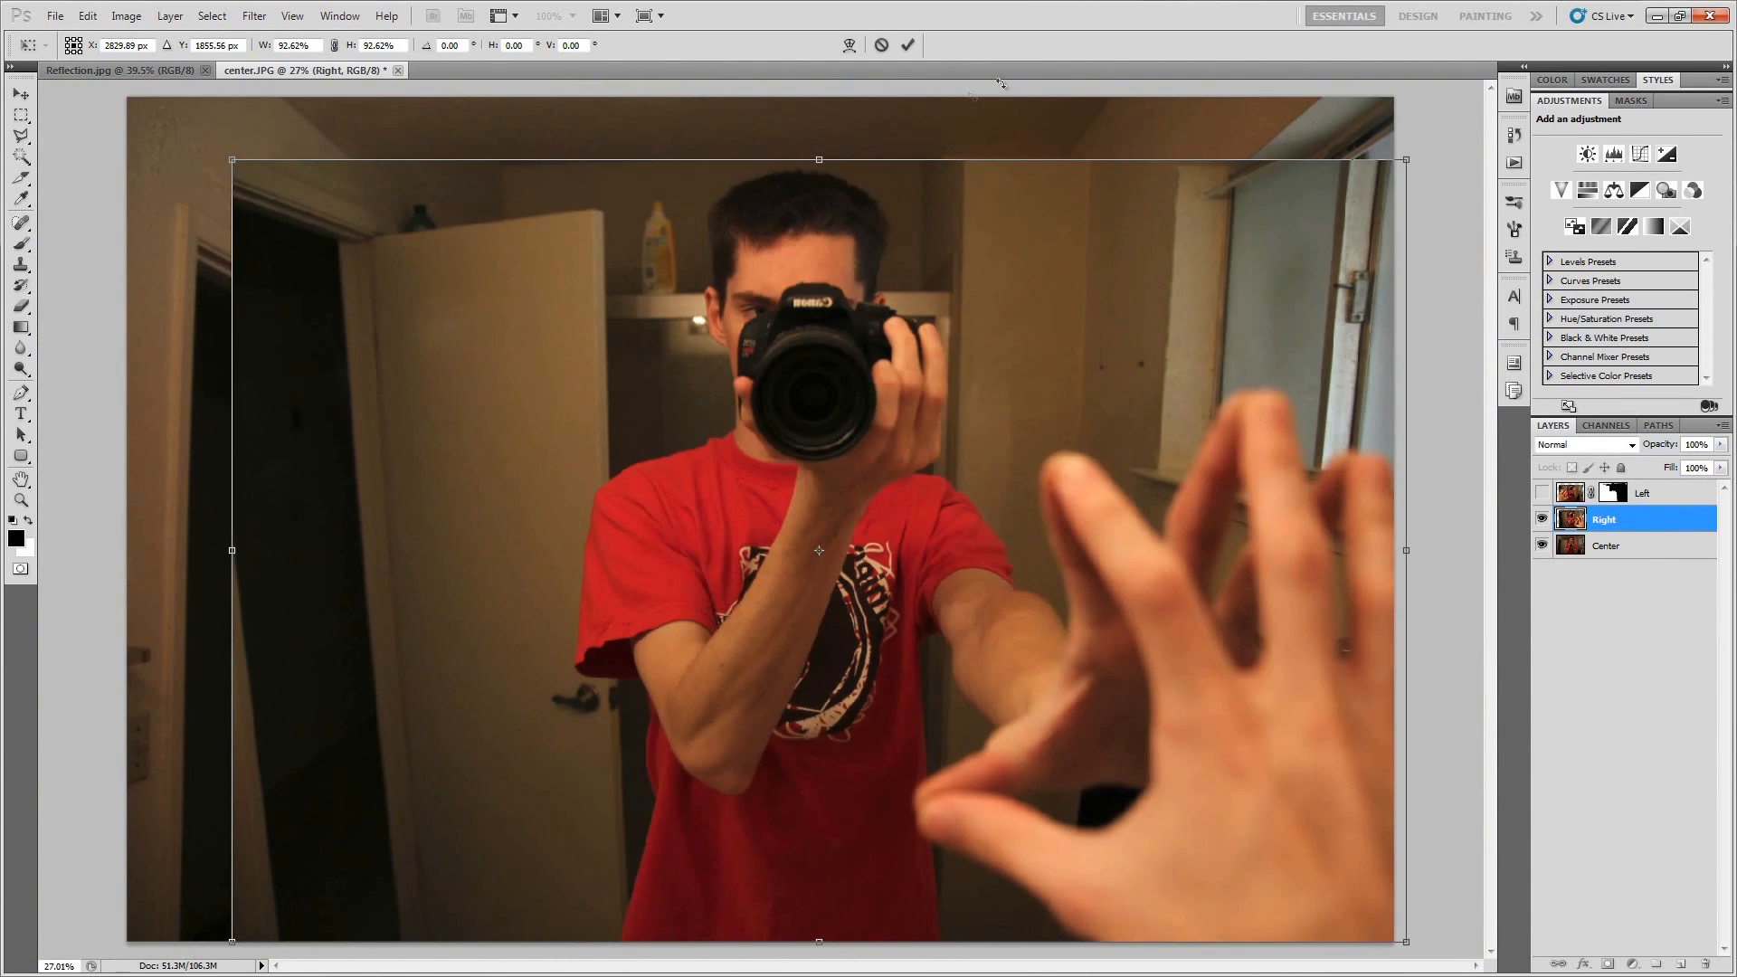
click(907, 46)
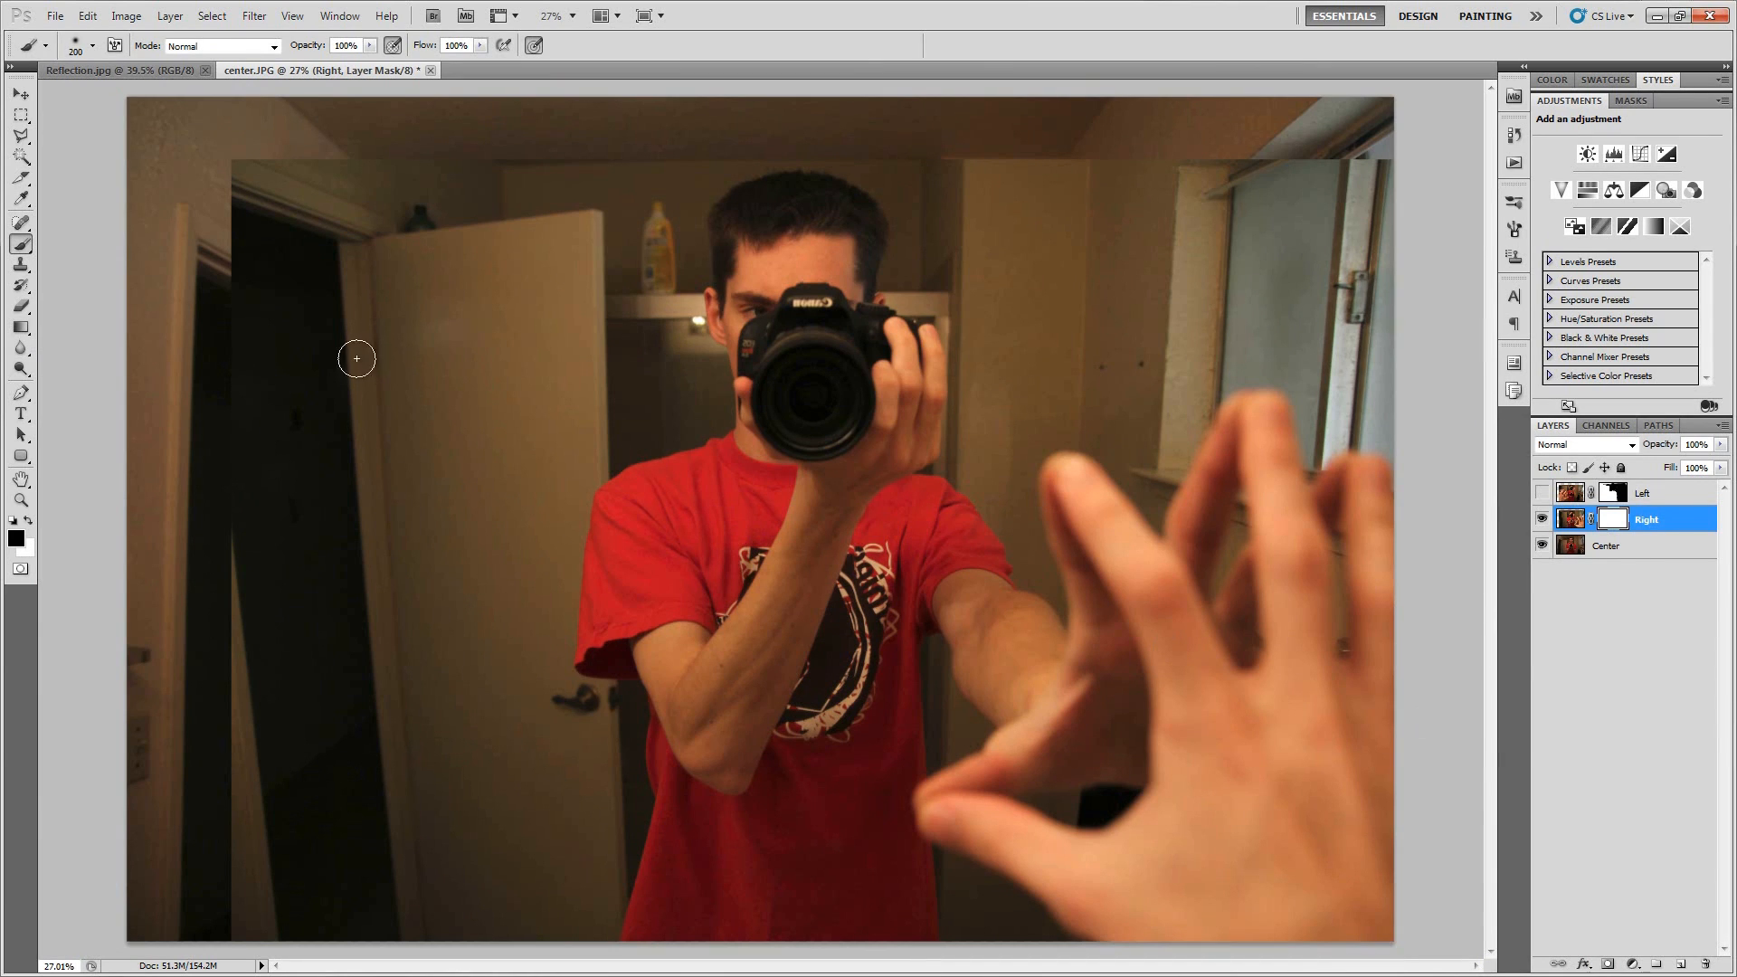
Enlarge the brush and paint black on the Right mask across the doorway and the wall above the open door.
key(bracketright)
key(bracketright)
key(bracketright)
key(bracketright)
key(bracketright)
key(bracketright)
key(bracketright)
key(bracketright)
key(bracketright)
key(bracketright)
key(bracketright)
mouse_move(290, 251)
mouse_down()
mouse_move(500, 232)
mouse_move(456, 262)
mouse_move(600, 200)
mouse_move(677, 223)
mouse_up()
Paint black on the Right mask with a smaller brush over the camera and face to reveal the Center face.
key(bracketleft)
key(bracketleft)
drag(801, 237, 788, 261)
key(bracketleft)
key(bracketleft)
key(bracketleft)
mouse_move(845, 406)
mouse_down()
mouse_move(781, 376)
mouse_move(786, 390)
mouse_move(800, 358)
mouse_up()
Paint black on the Right mask over the open door, the doorway and the shirt's door-side half.
key(bracketleft)
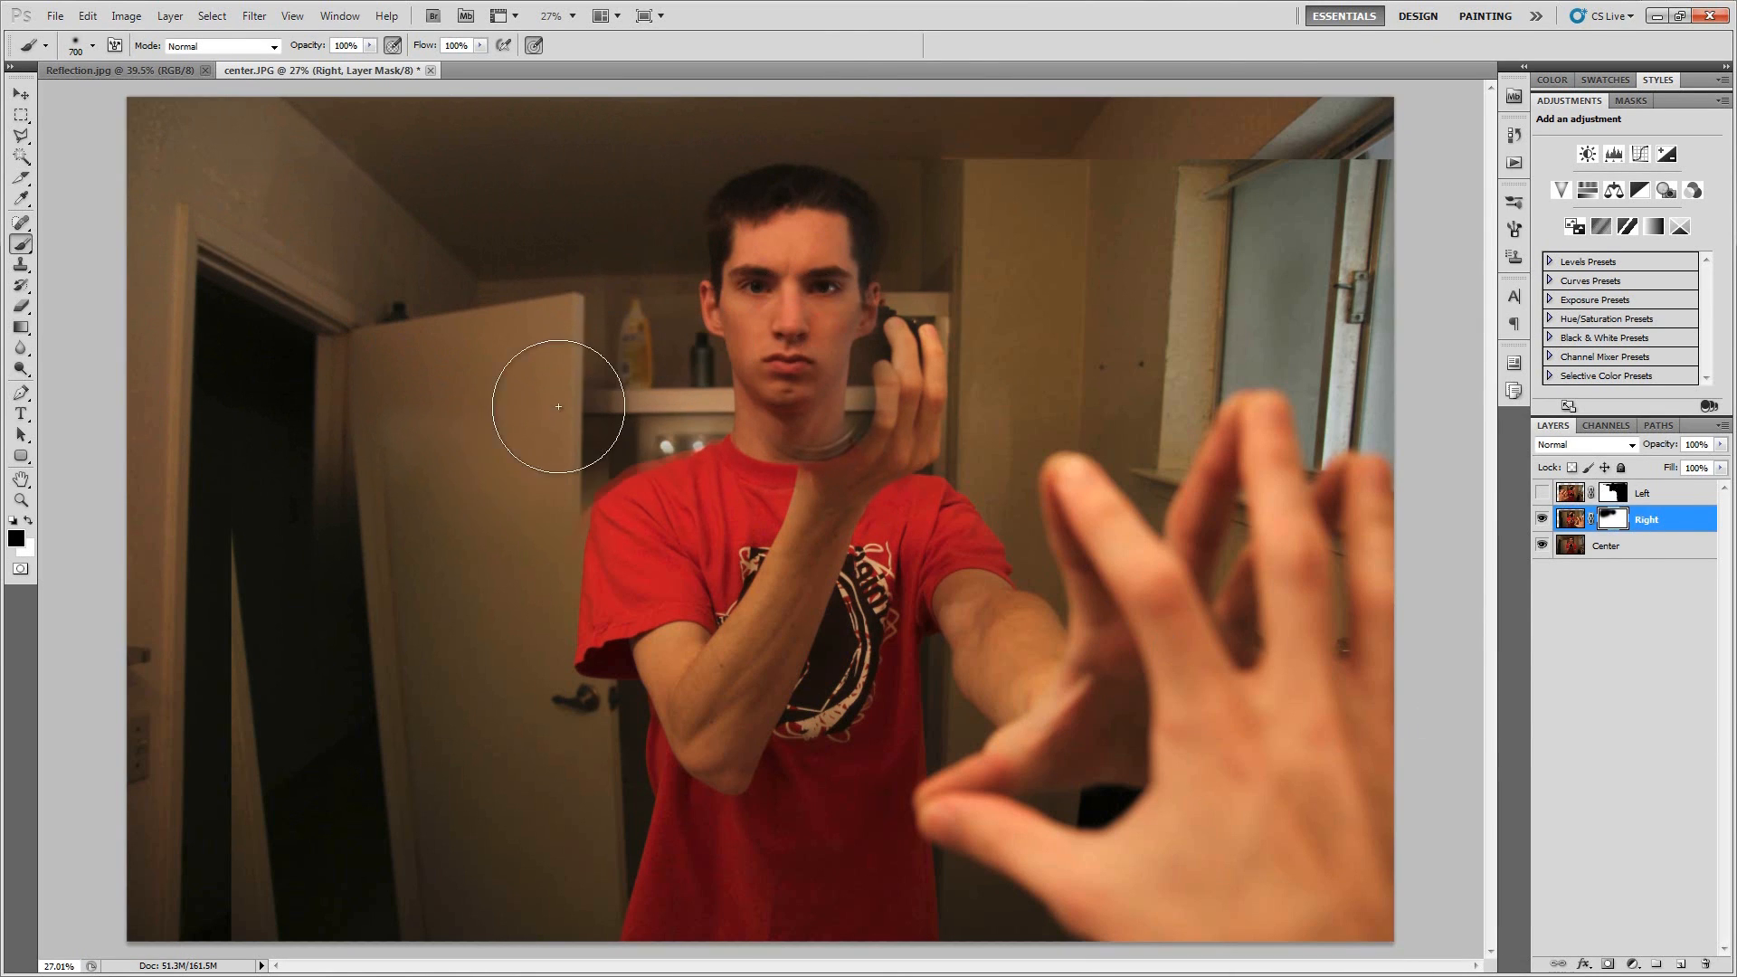
drag(484, 311, 348, 624)
key(bracketright)
key(bracketright)
key(bracketright)
mouse_move(283, 299)
mouse_down()
mouse_move(298, 904)
mouse_move(462, 802)
mouse_move(525, 537)
mouse_move(582, 698)
mouse_move(600, 582)
mouse_move(697, 650)
mouse_move(681, 686)
mouse_move(711, 884)
mouse_move(659, 886)
mouse_up()
Paint black on the Right mask with the 800 brush from the chest to the raised fingers, then show the Left layer.
key(bracketleft)
key(bracketleft)
mouse_move(692, 507)
mouse_down()
mouse_move(709, 644)
mouse_move(725, 579)
mouse_move(769, 543)
mouse_move(769, 452)
mouse_move(864, 376)
mouse_move(941, 363)
mouse_move(936, 343)
mouse_up()
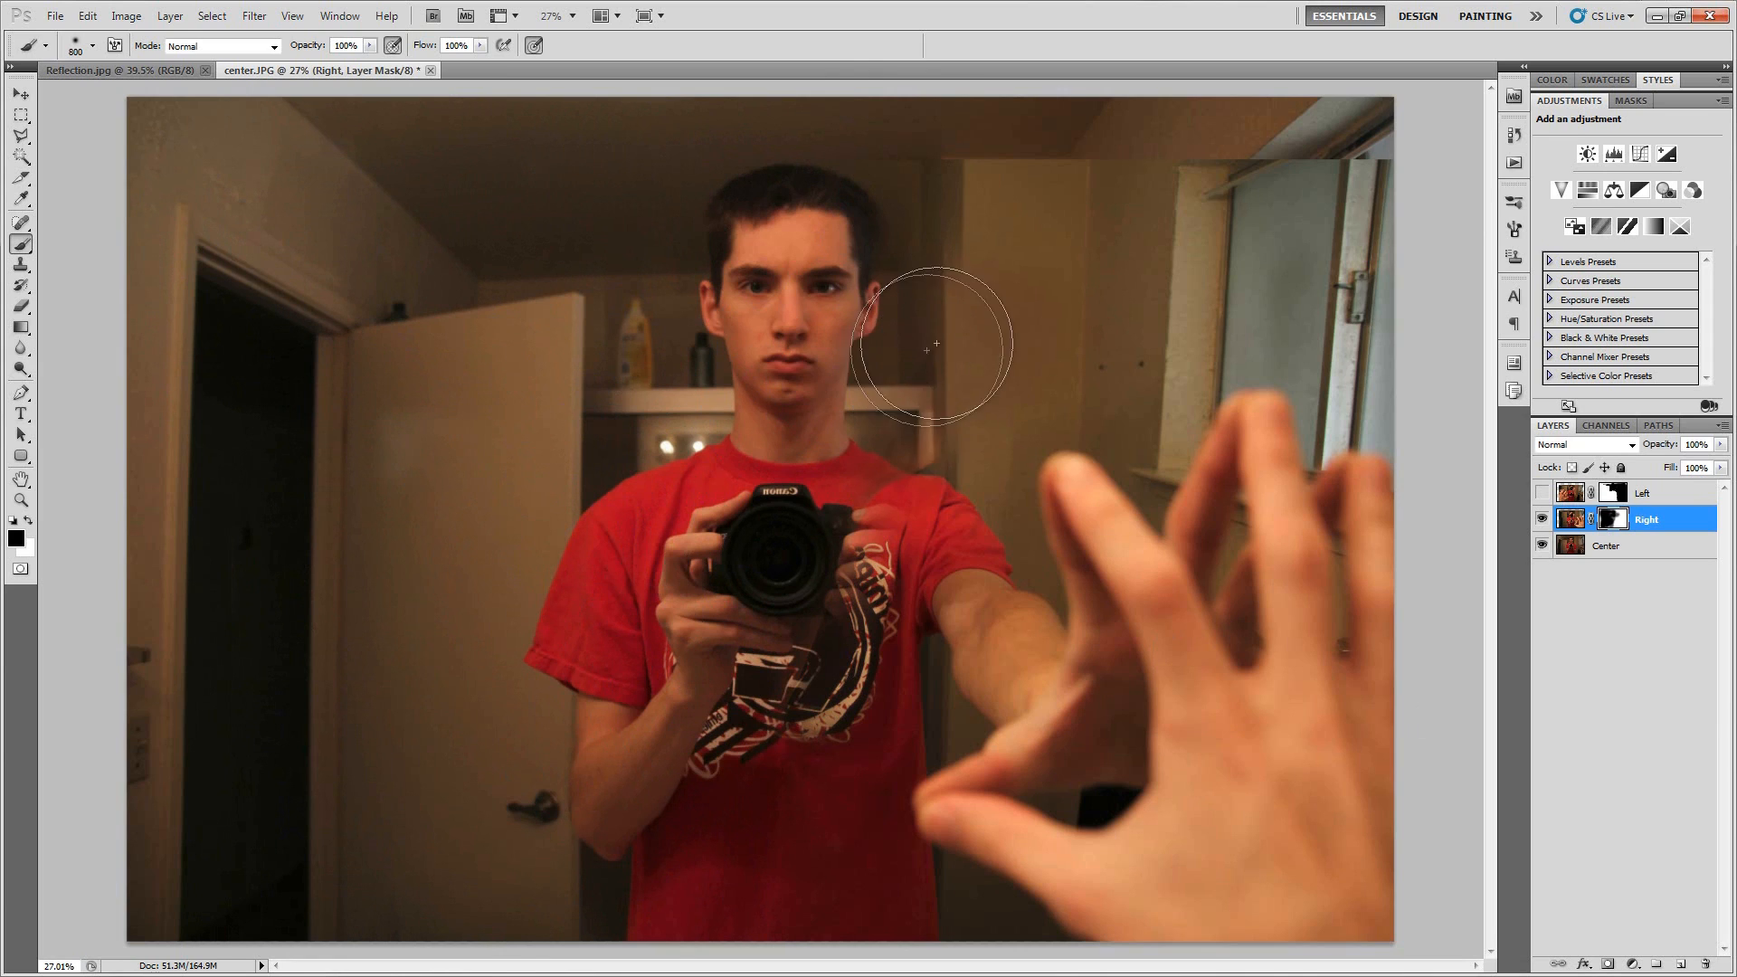
click(1541, 493)
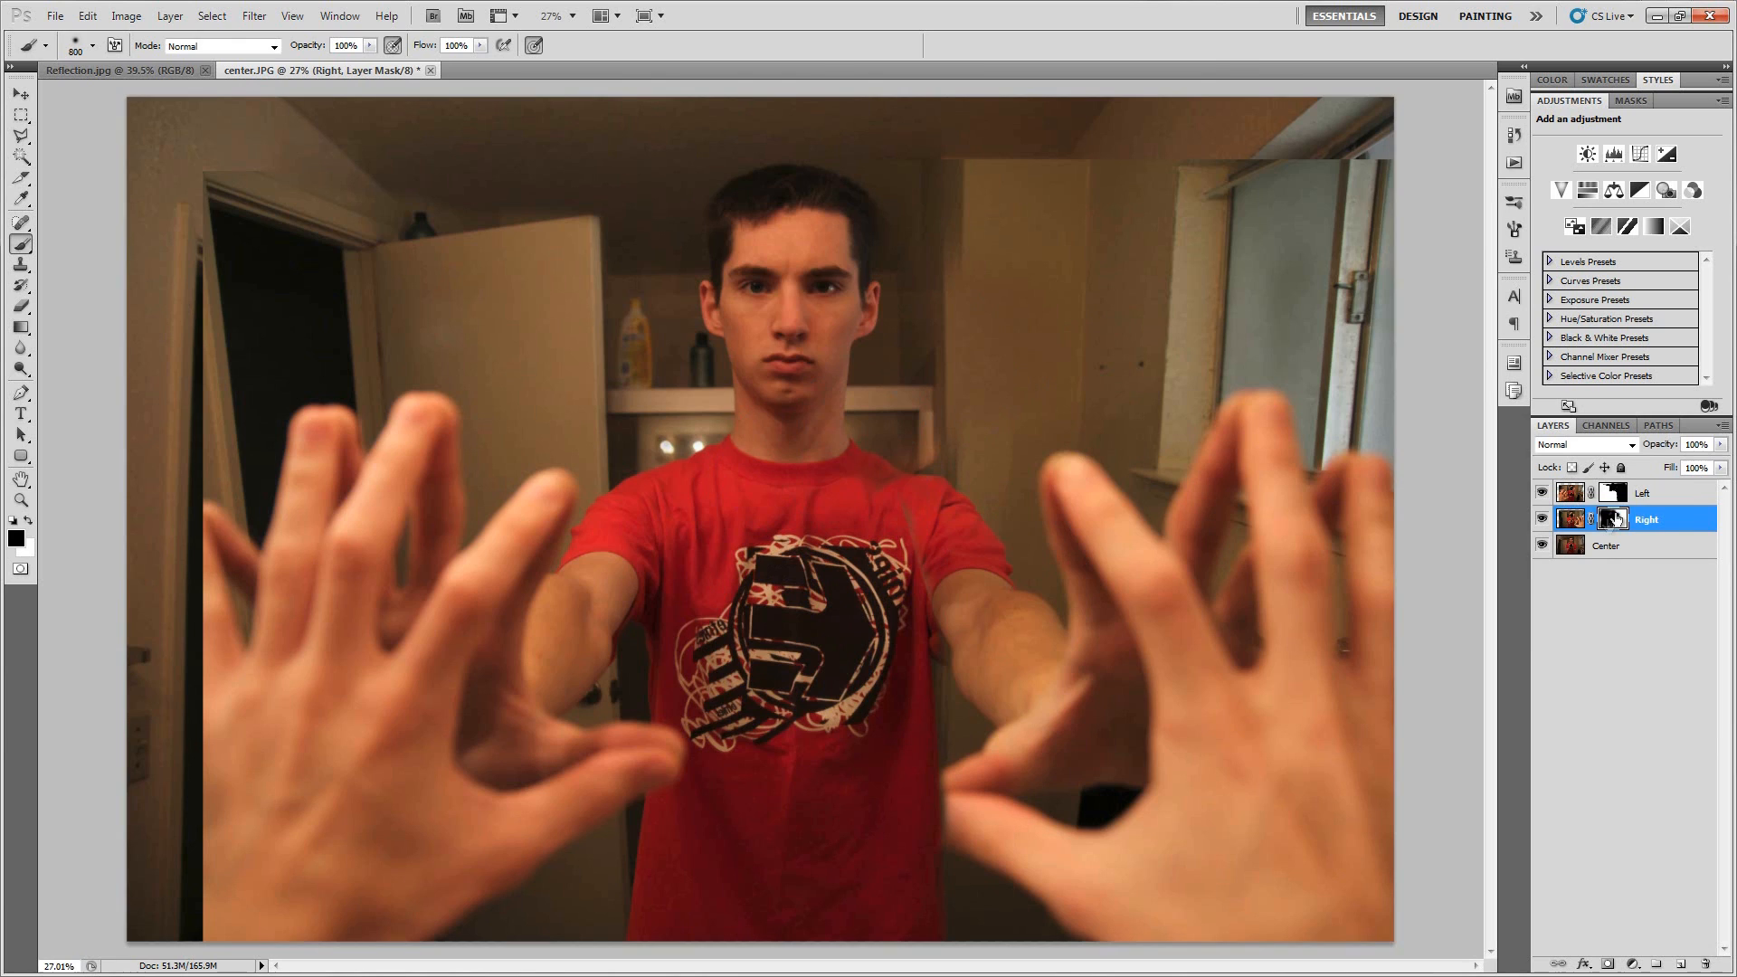
Enlarge the brush to 1300 and paint black on the Right mask over the middle of the shirt.
scroll(362, 656, down, 3)
key(bracketright)
key(bracketright)
key(bracketright)
key(bracketright)
key(bracketright)
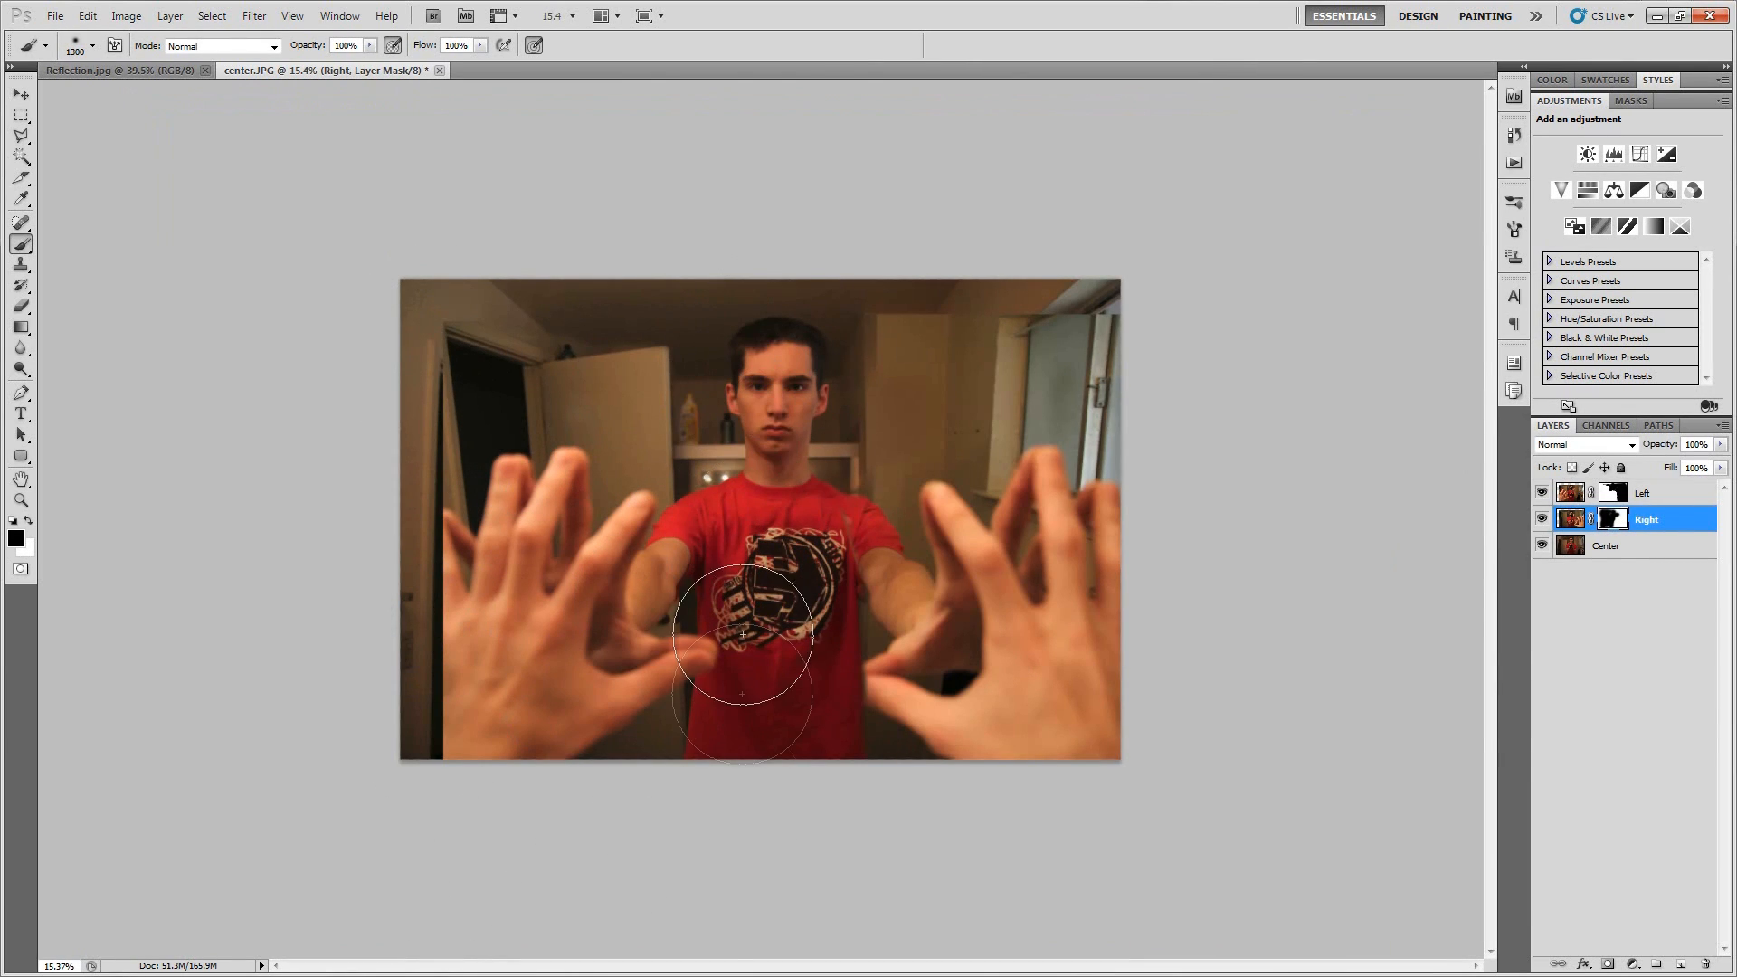
scroll(762, 507, up, 2)
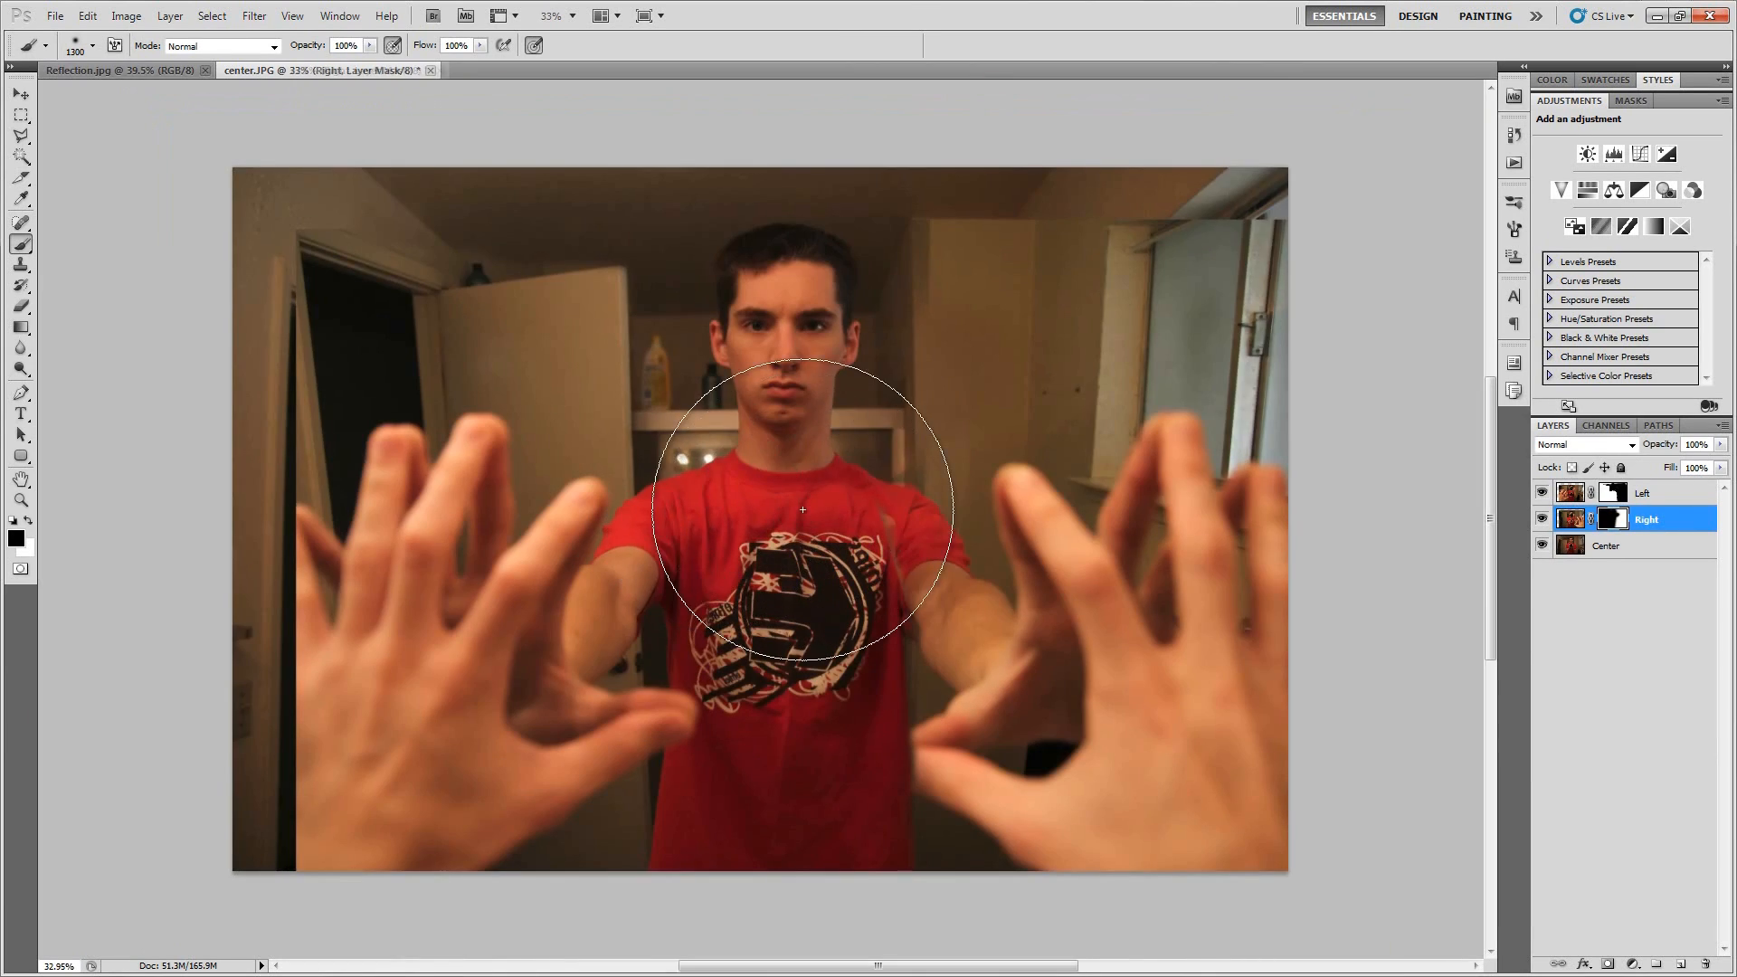
scroll(853, 468, up, 2)
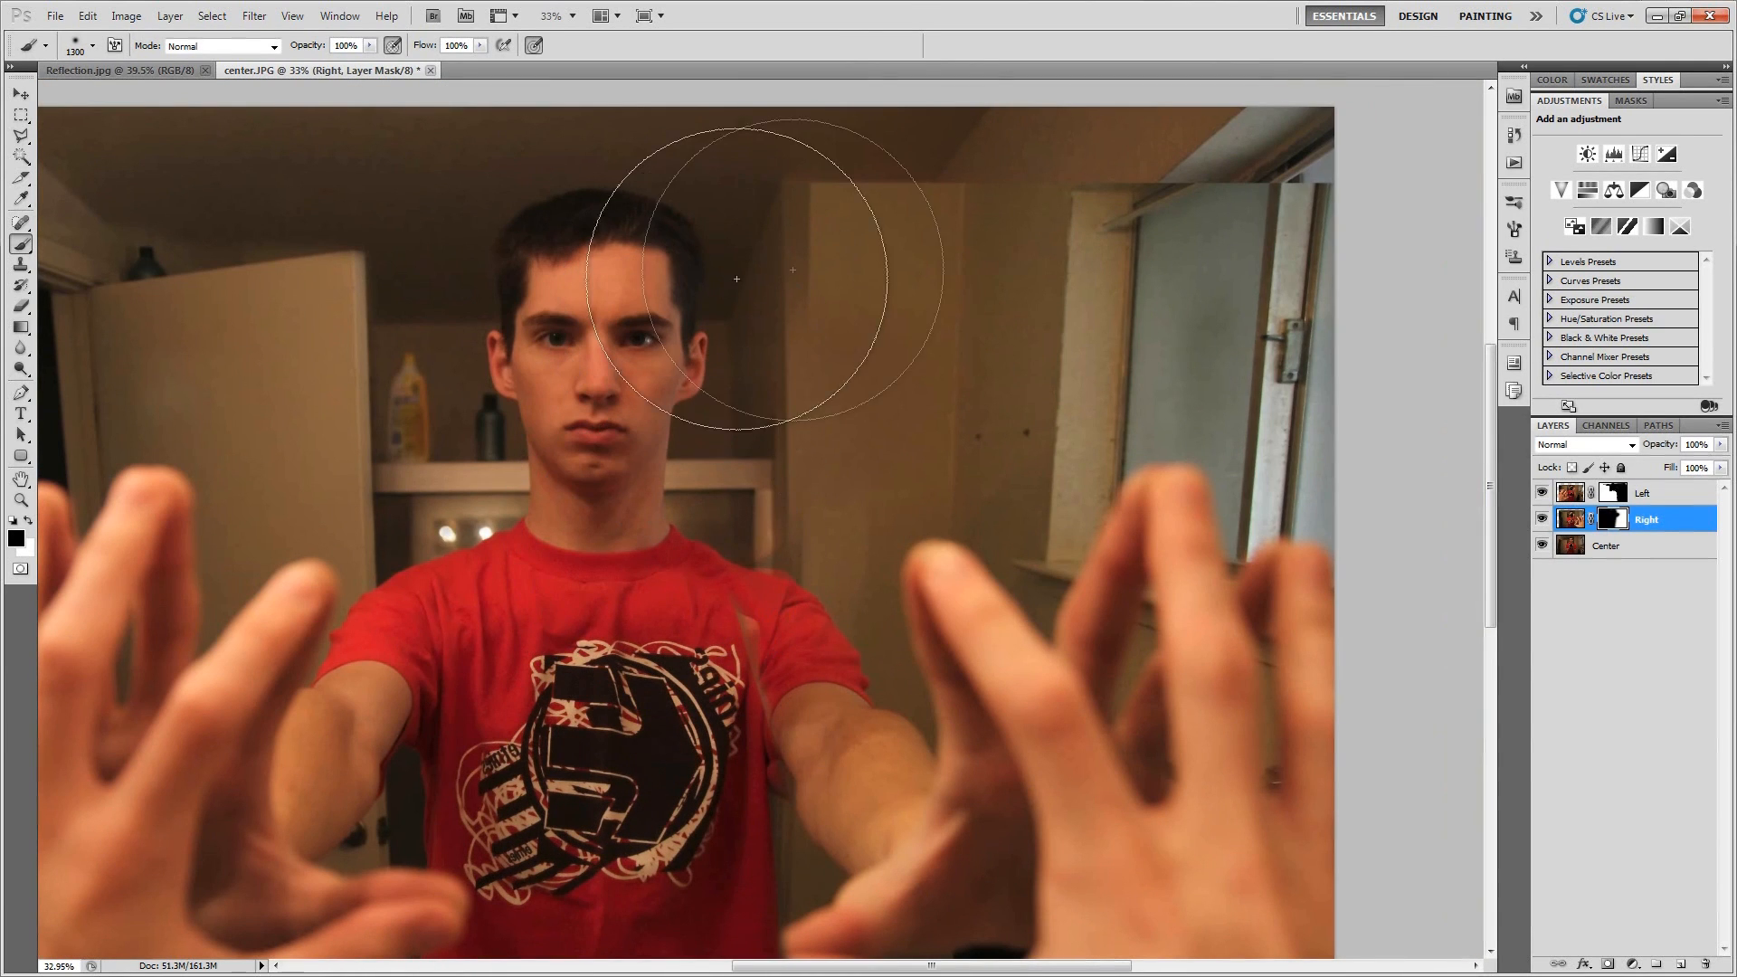
Reduce the brush to 700 and paint black on the Right mask along the wall corner beside the head.
key(bracketleft)
key(bracketleft)
key(bracketleft)
key(bracketleft)
key(bracketleft)
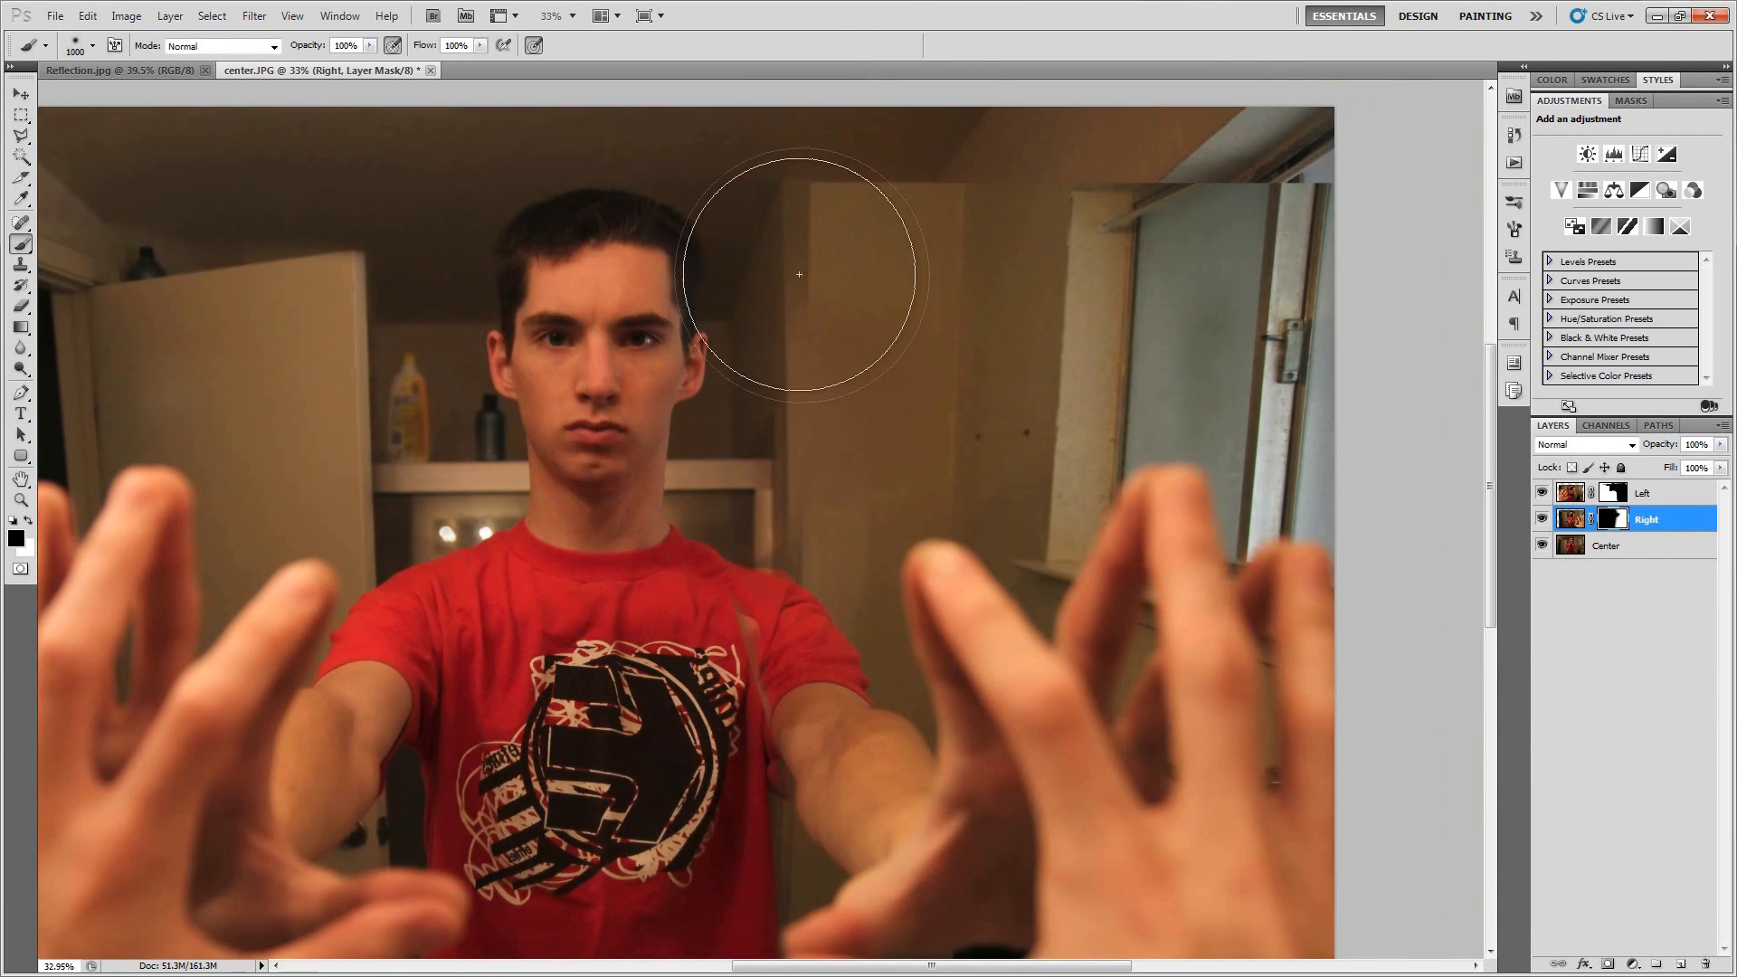
key(bracketleft)
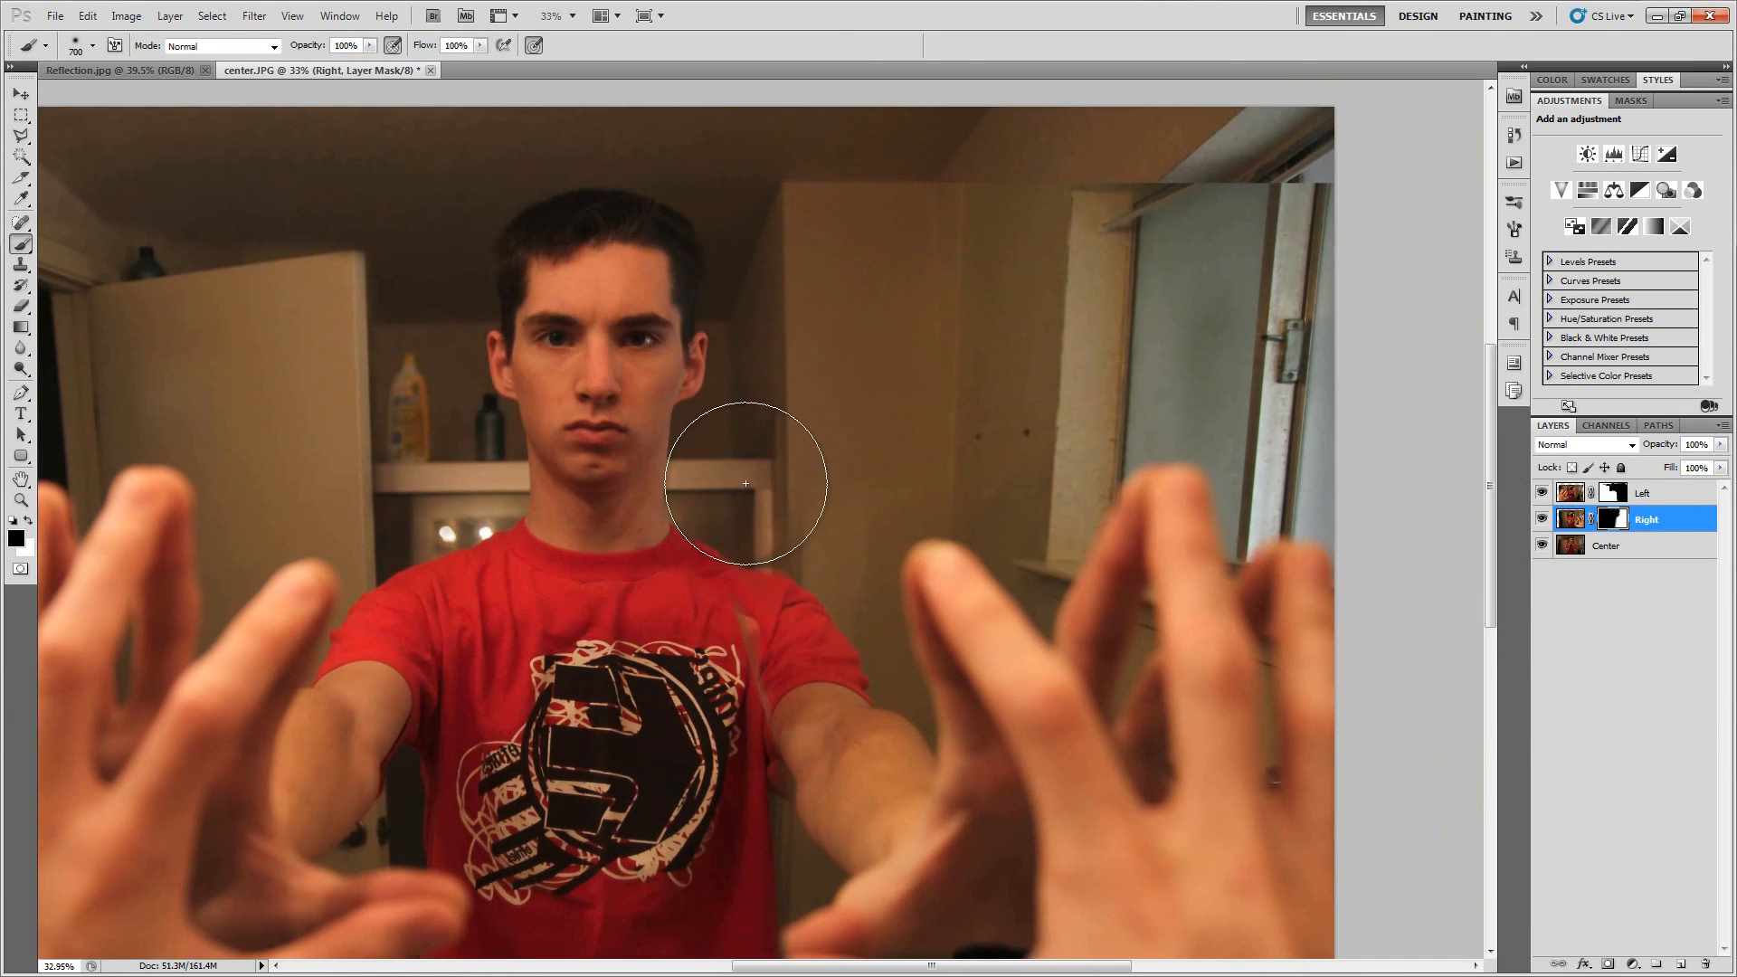
Reduce the brush to 250 and paint black on the Right mask along the shelf frame and the window-side shoulder.
scroll(737, 485, up, 2)
key(bracketleft)
key(bracketleft)
key(bracketleft)
key(bracketleft)
scroll(796, 628, up, 2)
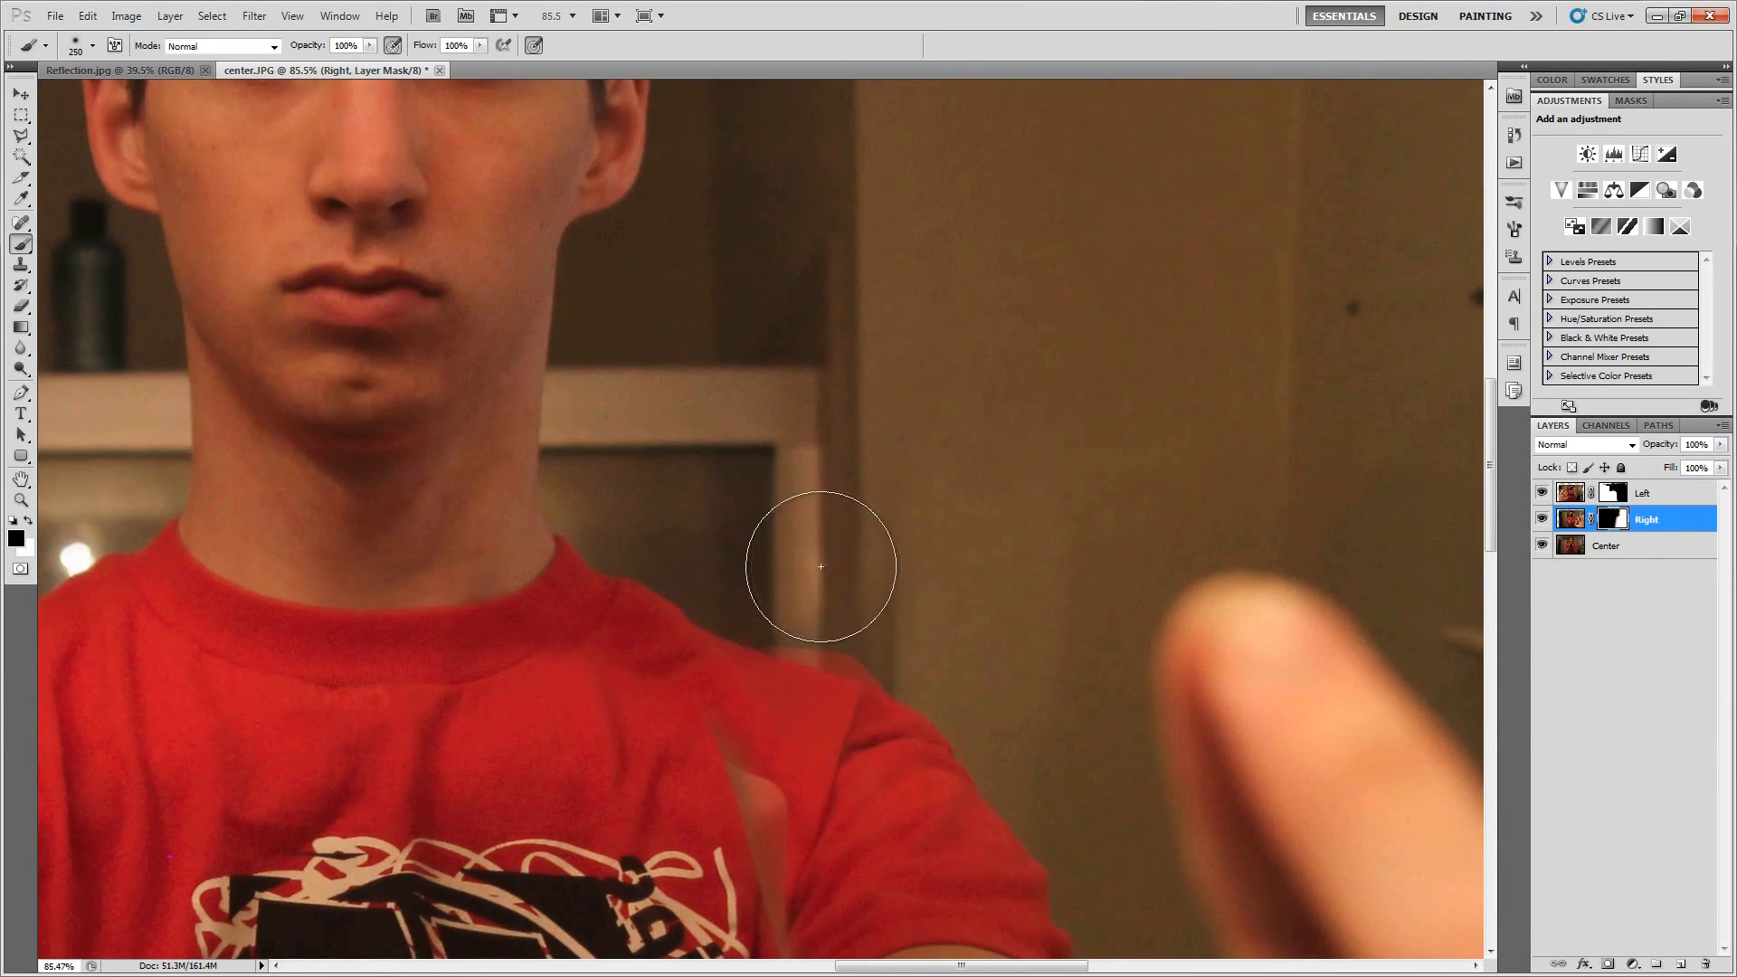
drag(951, 731, 910, 608)
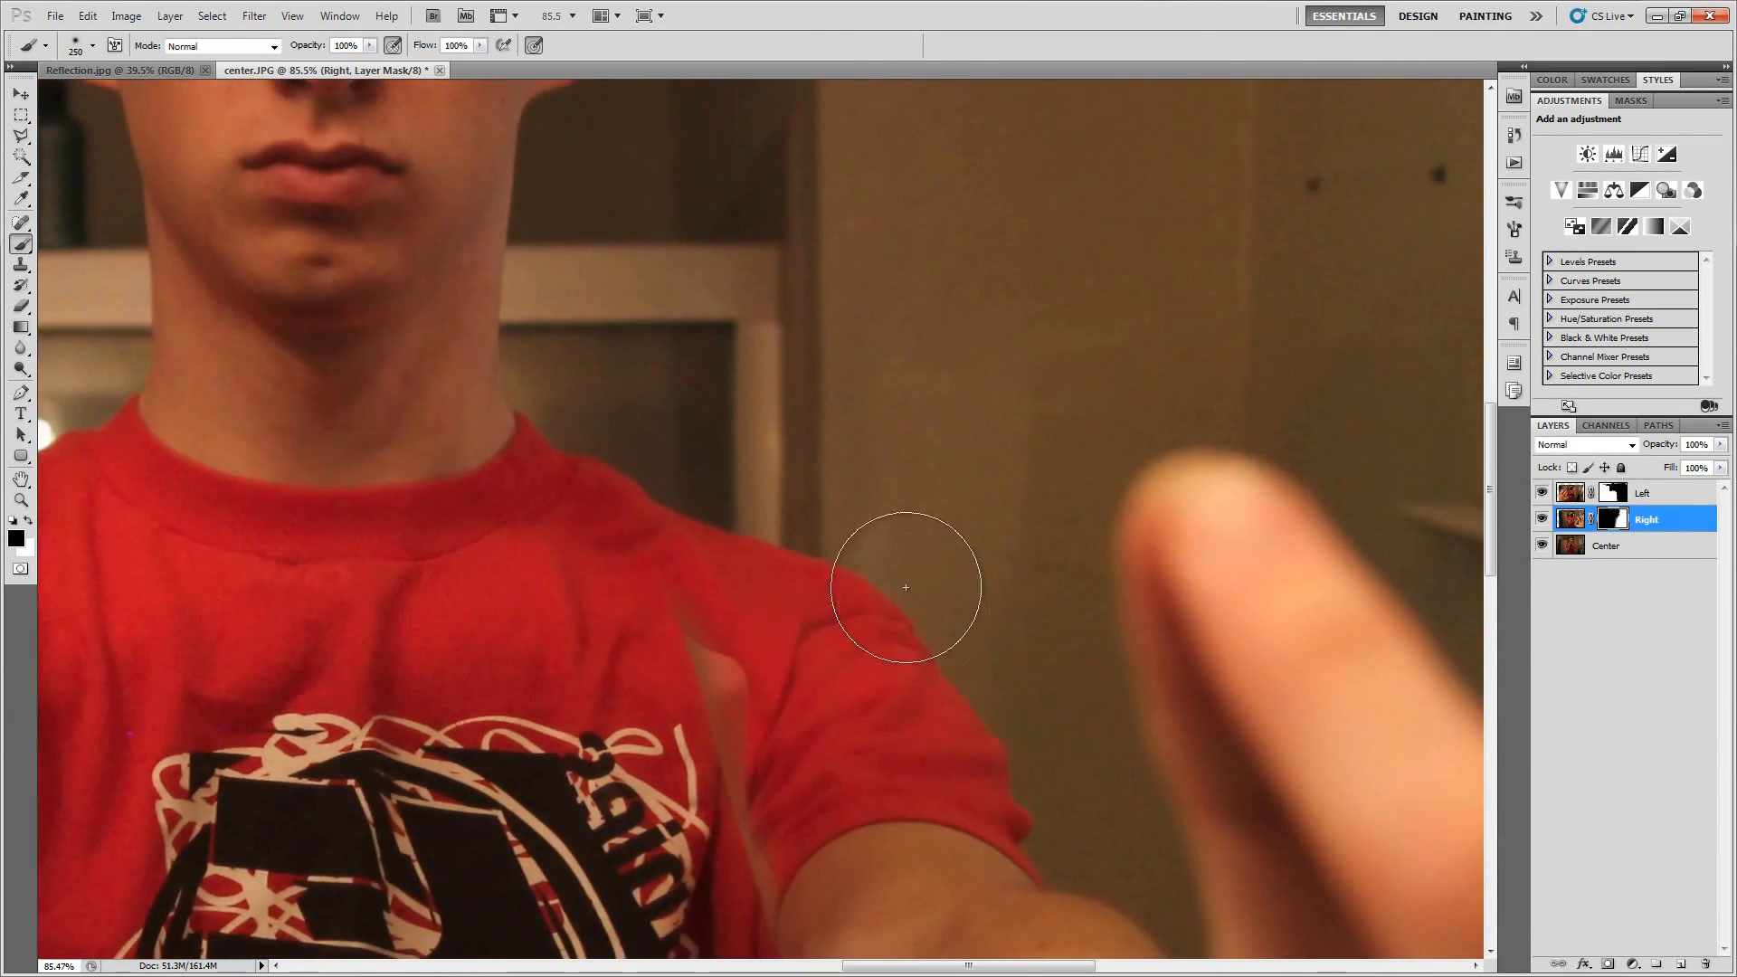
drag(757, 621, 833, 534)
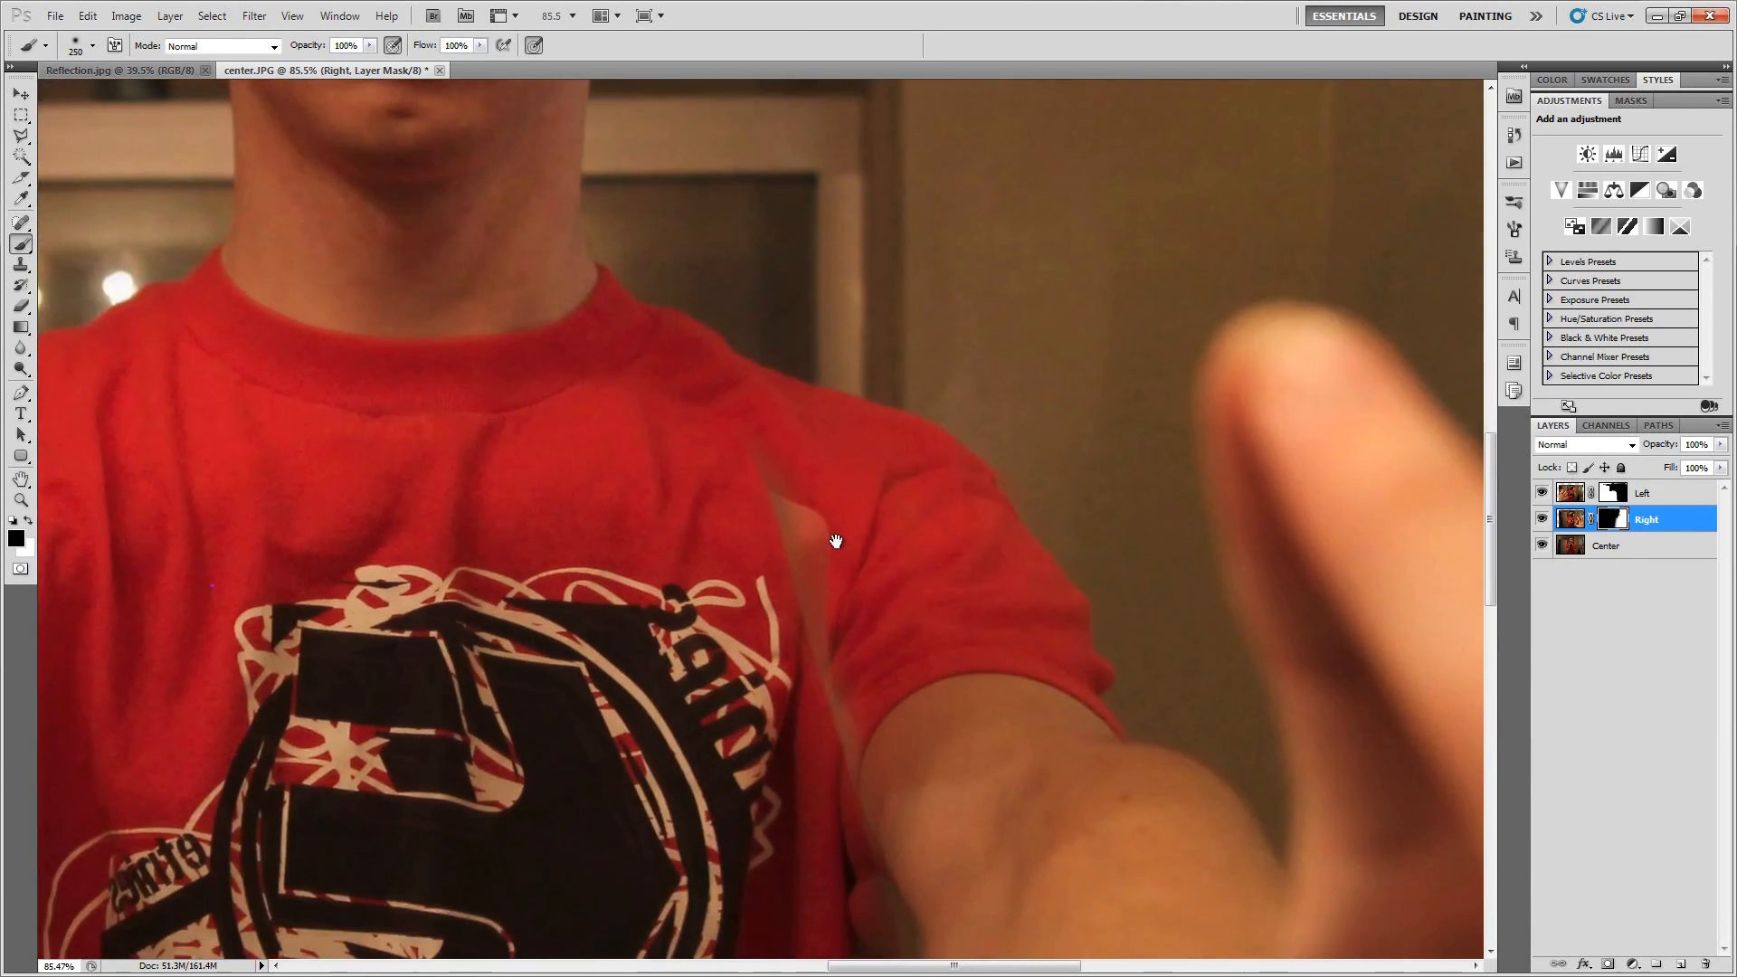
Reduce the brush to 150 and paint black and white on the Right mask over the pale seam between the shirt print and sleeve.
drag(904, 707, 898, 628)
key(bracketleft)
key(bracketleft)
key(bracketleft)
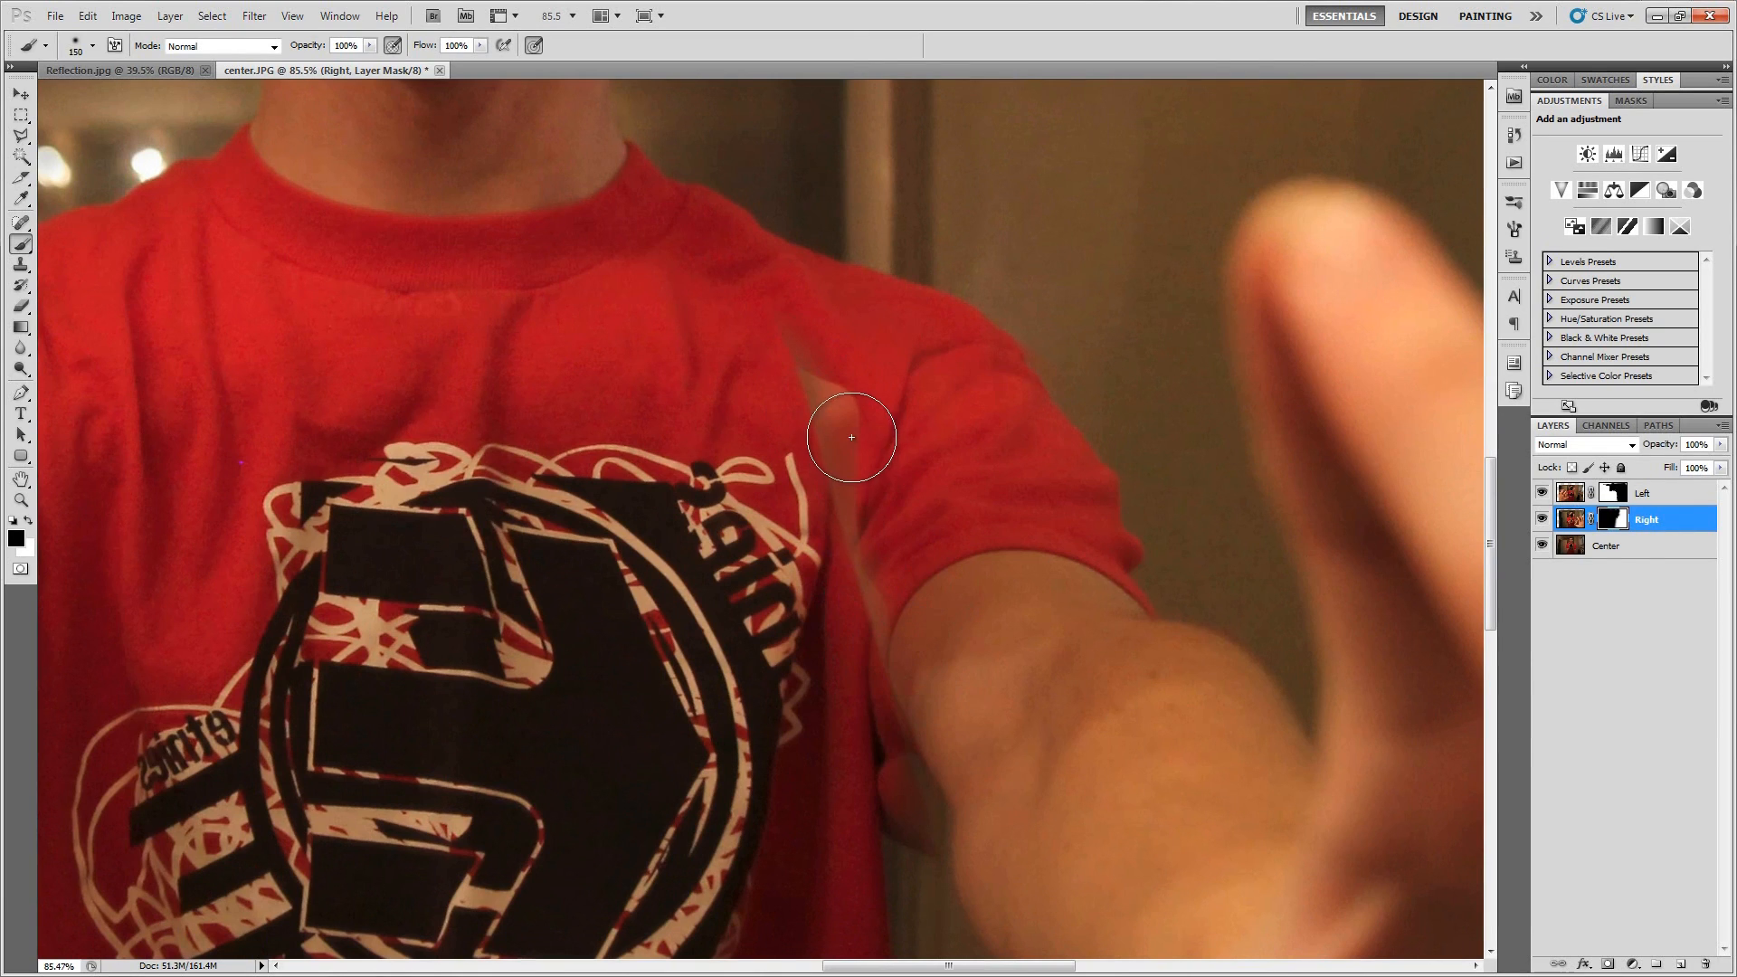
drag(791, 393, 814, 413)
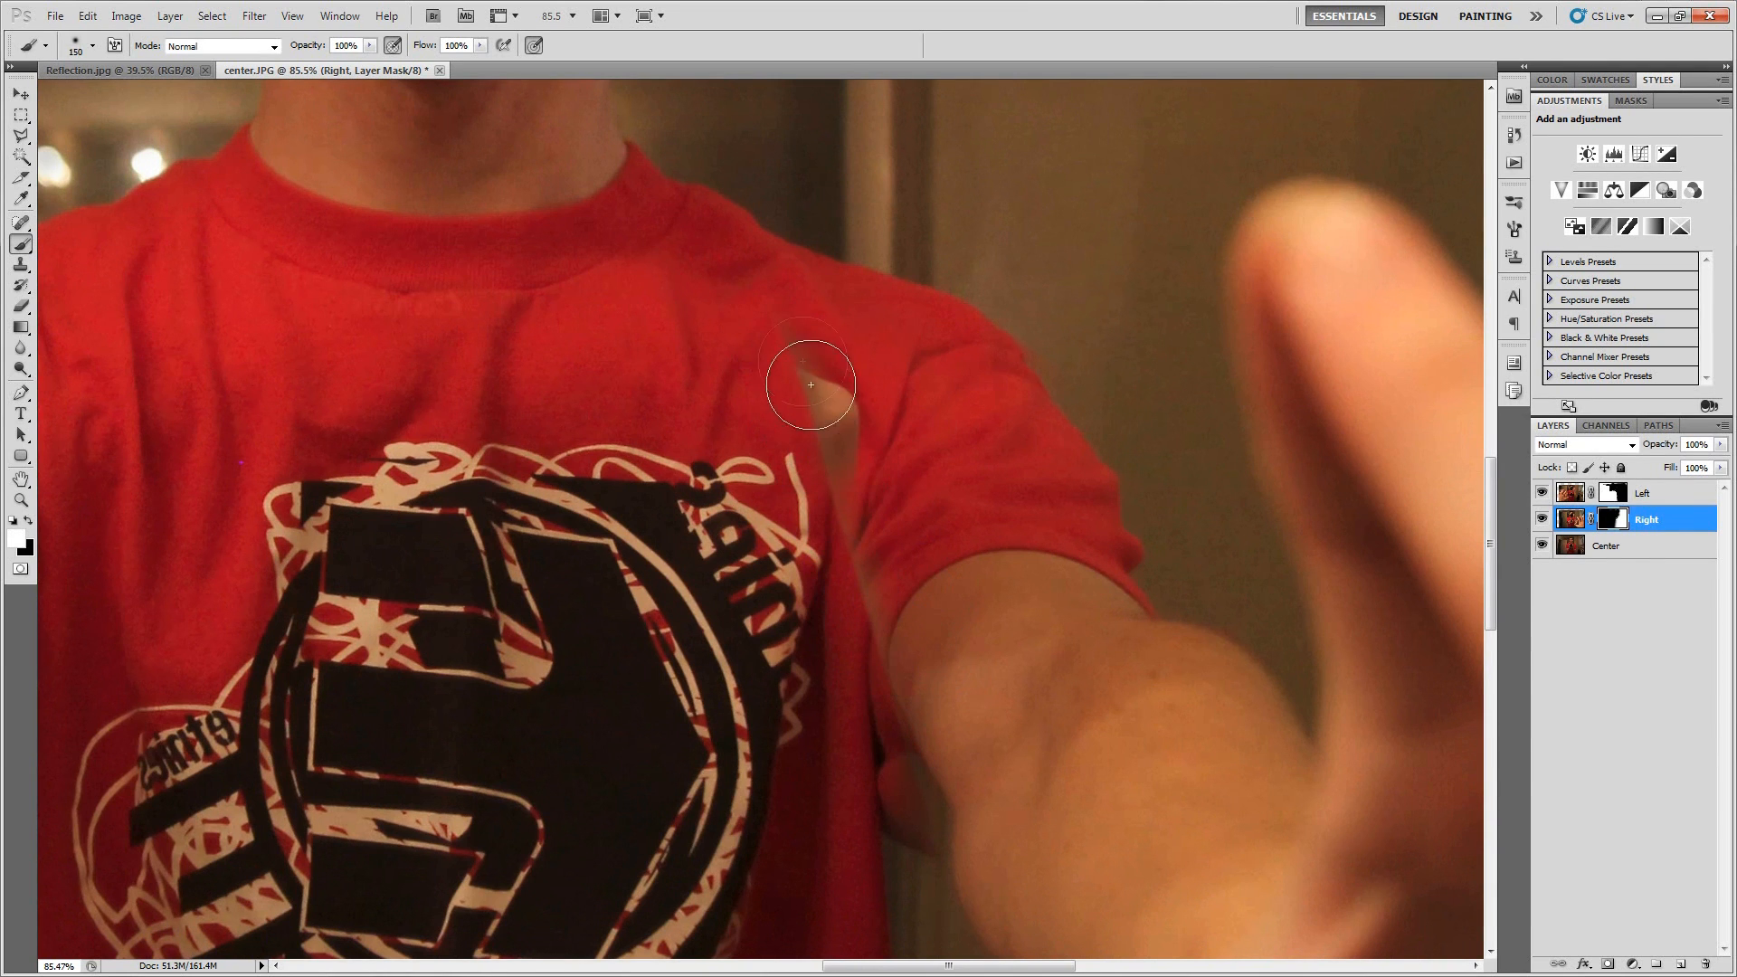
key(x)
drag(796, 360, 833, 436)
drag(858, 569, 854, 608)
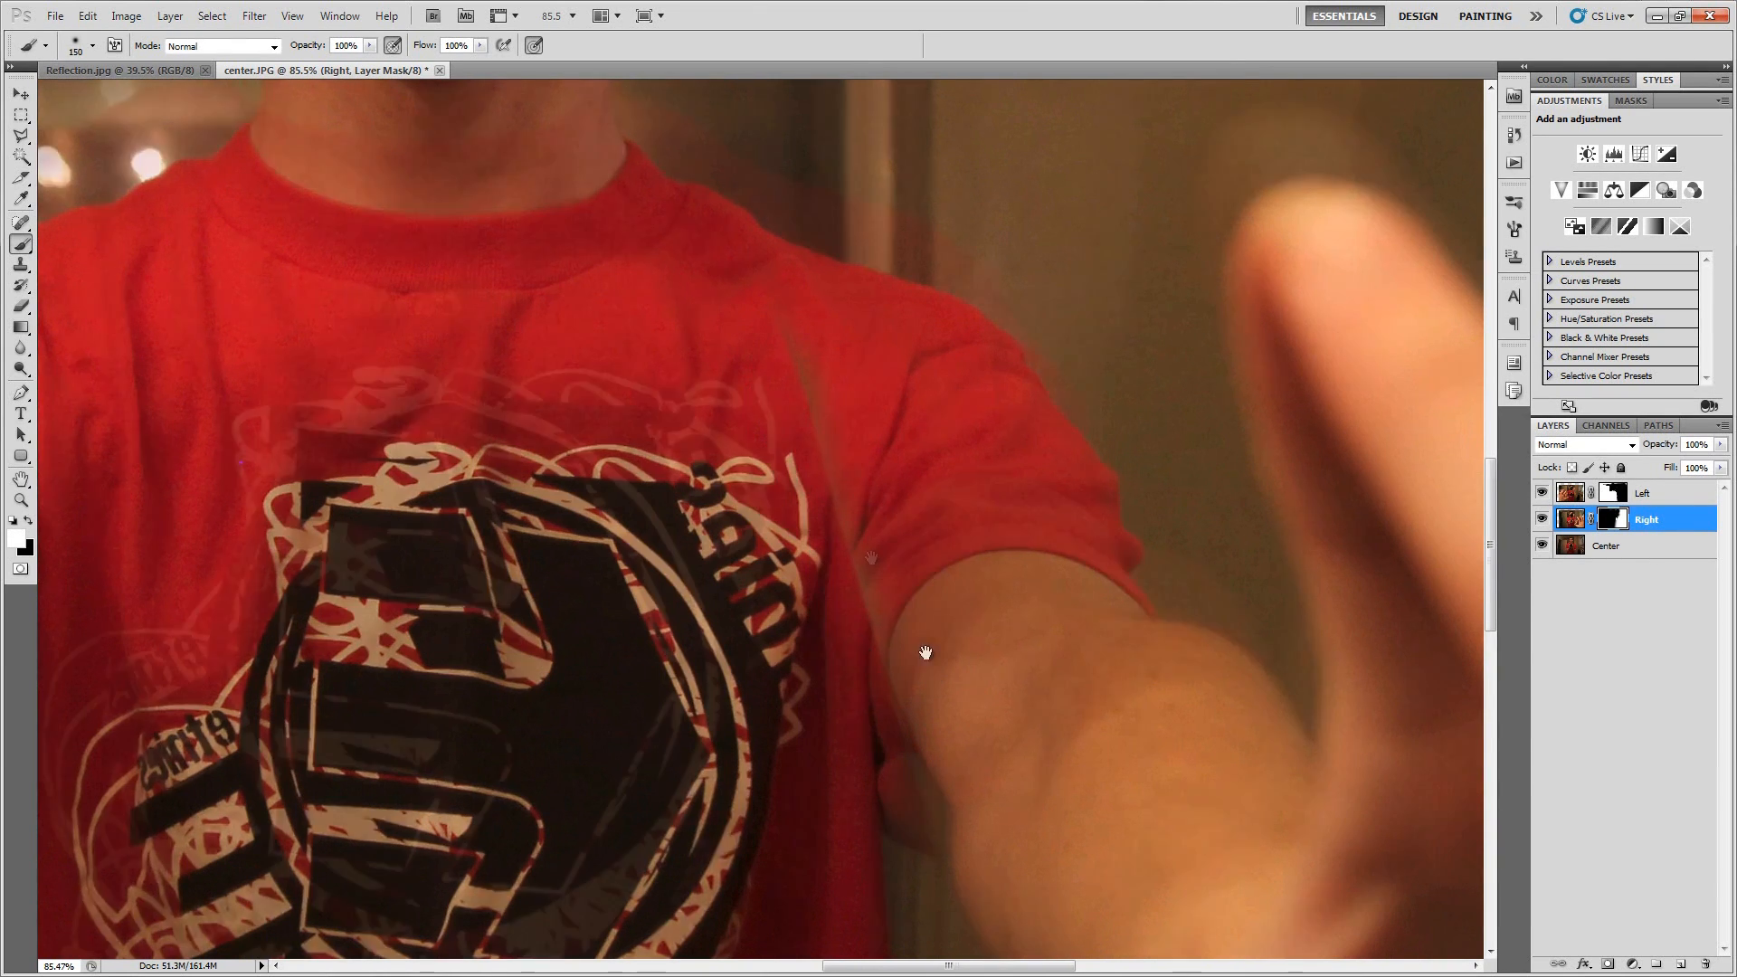
Paint white on the Right mask along the inner upper arm and the armpit below the sleeve.
drag(925, 653, 855, 546)
scroll(924, 656, up, 4)
drag(923, 739, 946, 706)
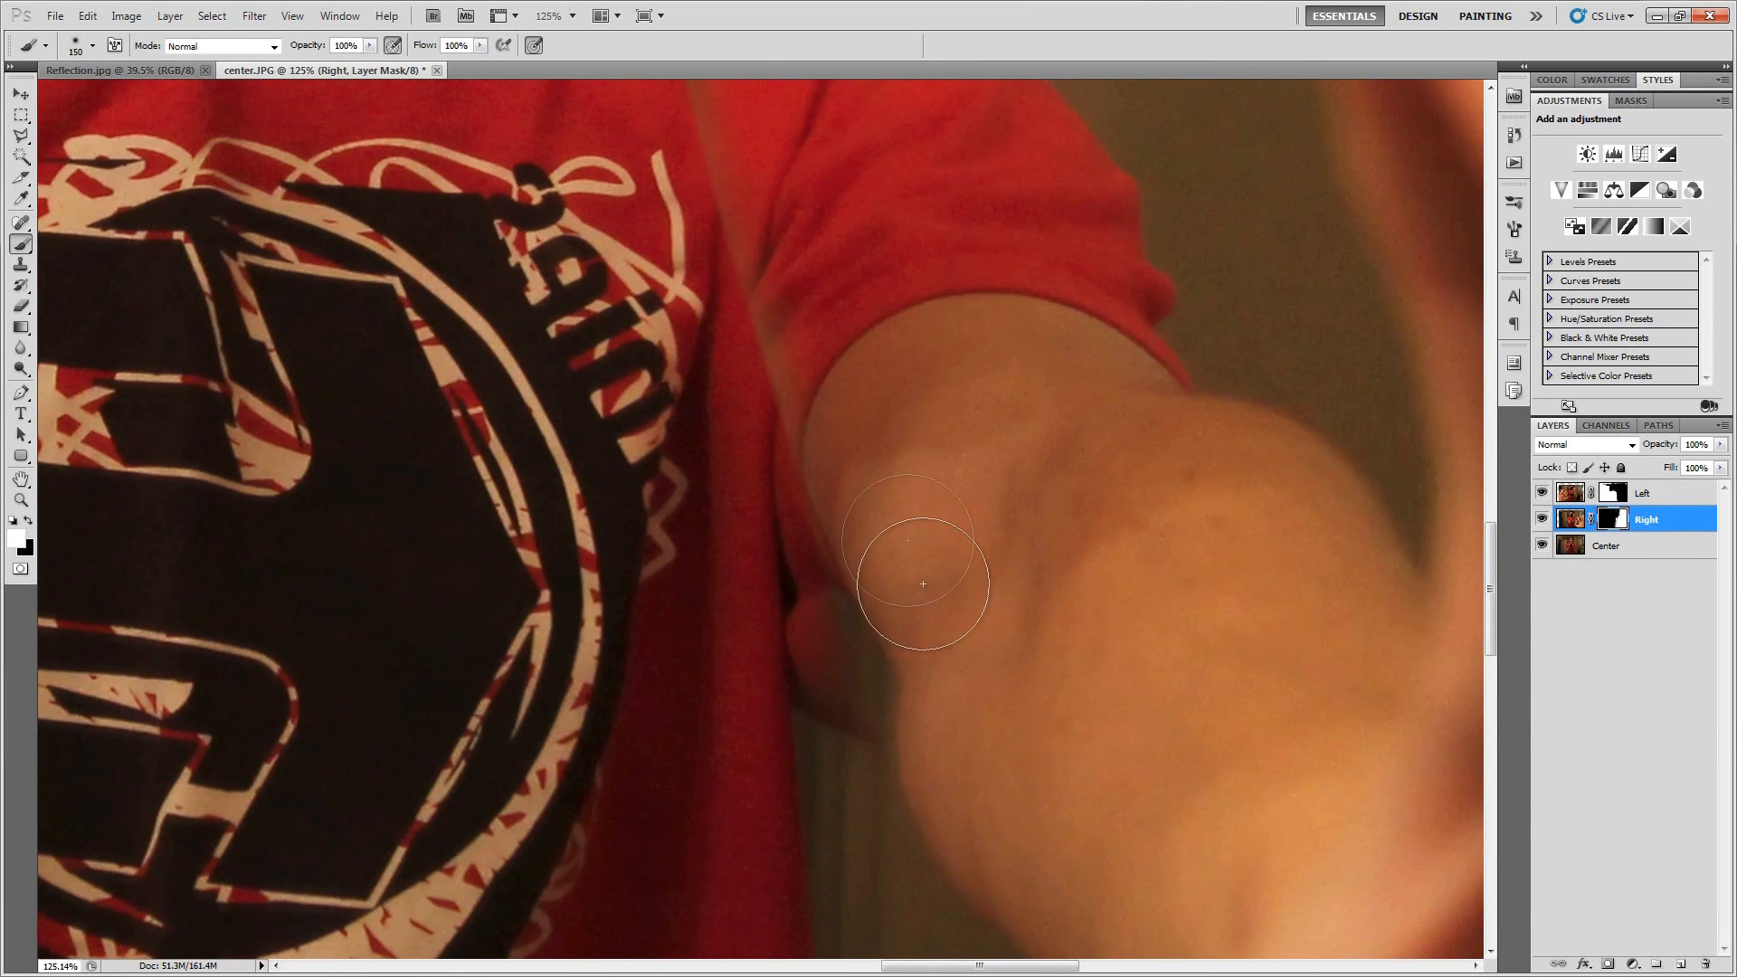
scroll(1038, 614, down, 5)
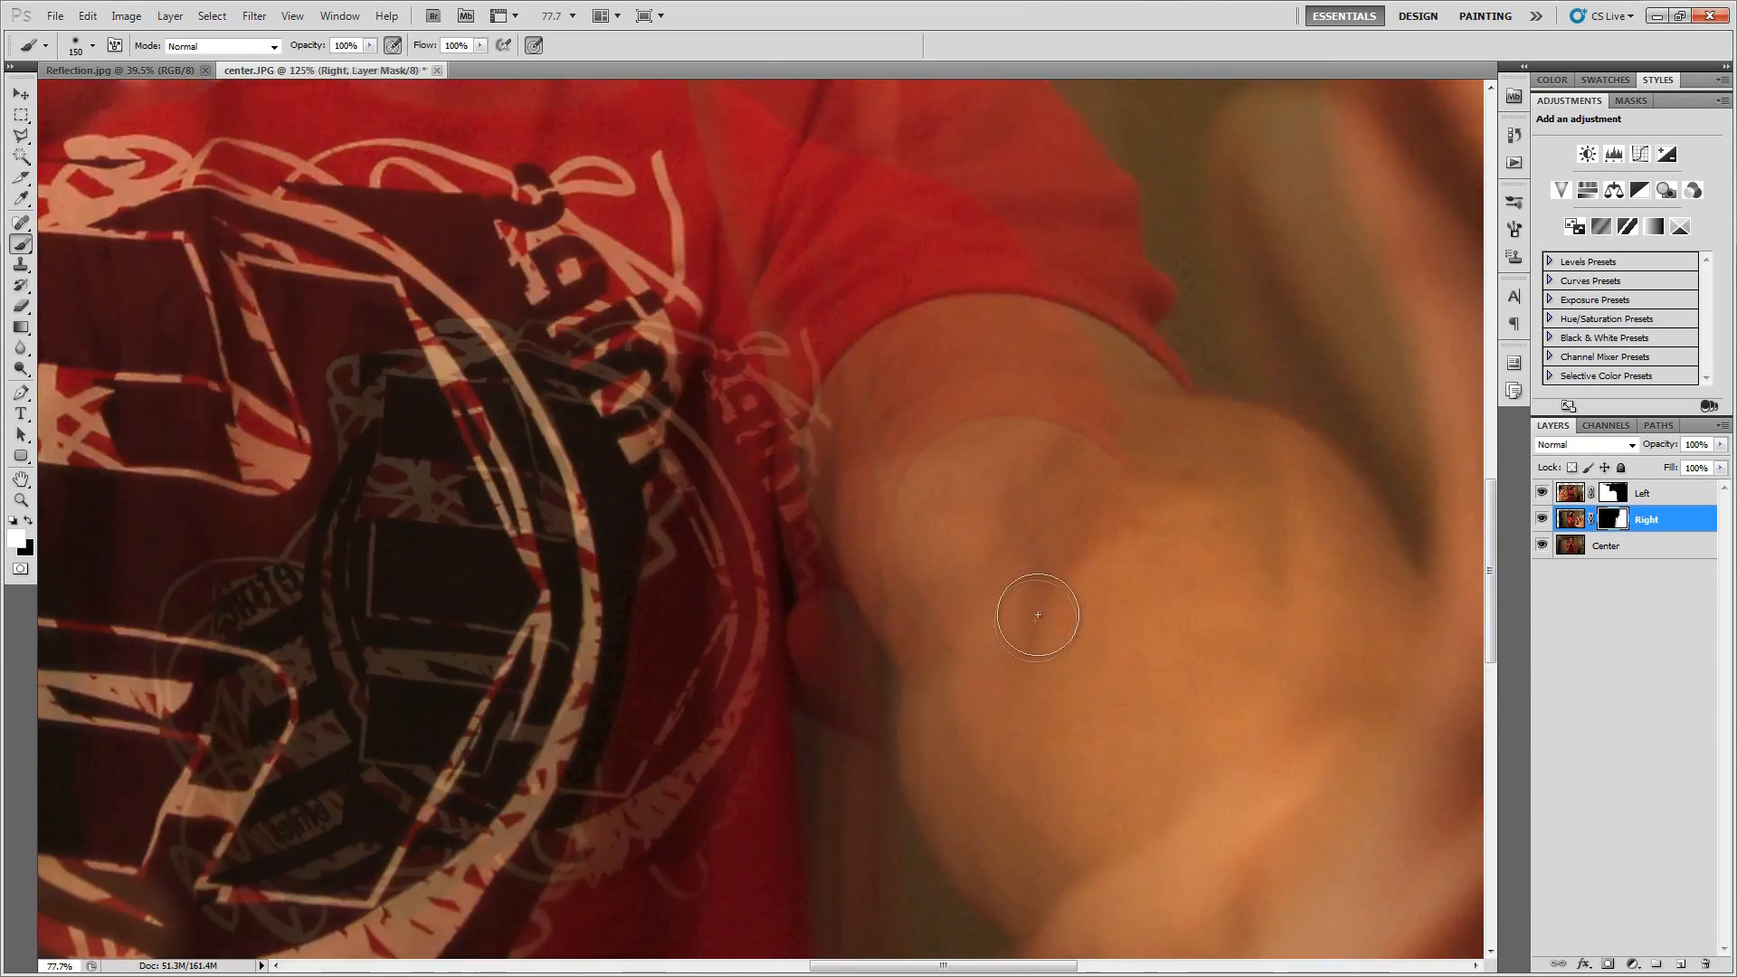
scroll(1038, 614, down, 3)
scroll(1000, 679, up, 5)
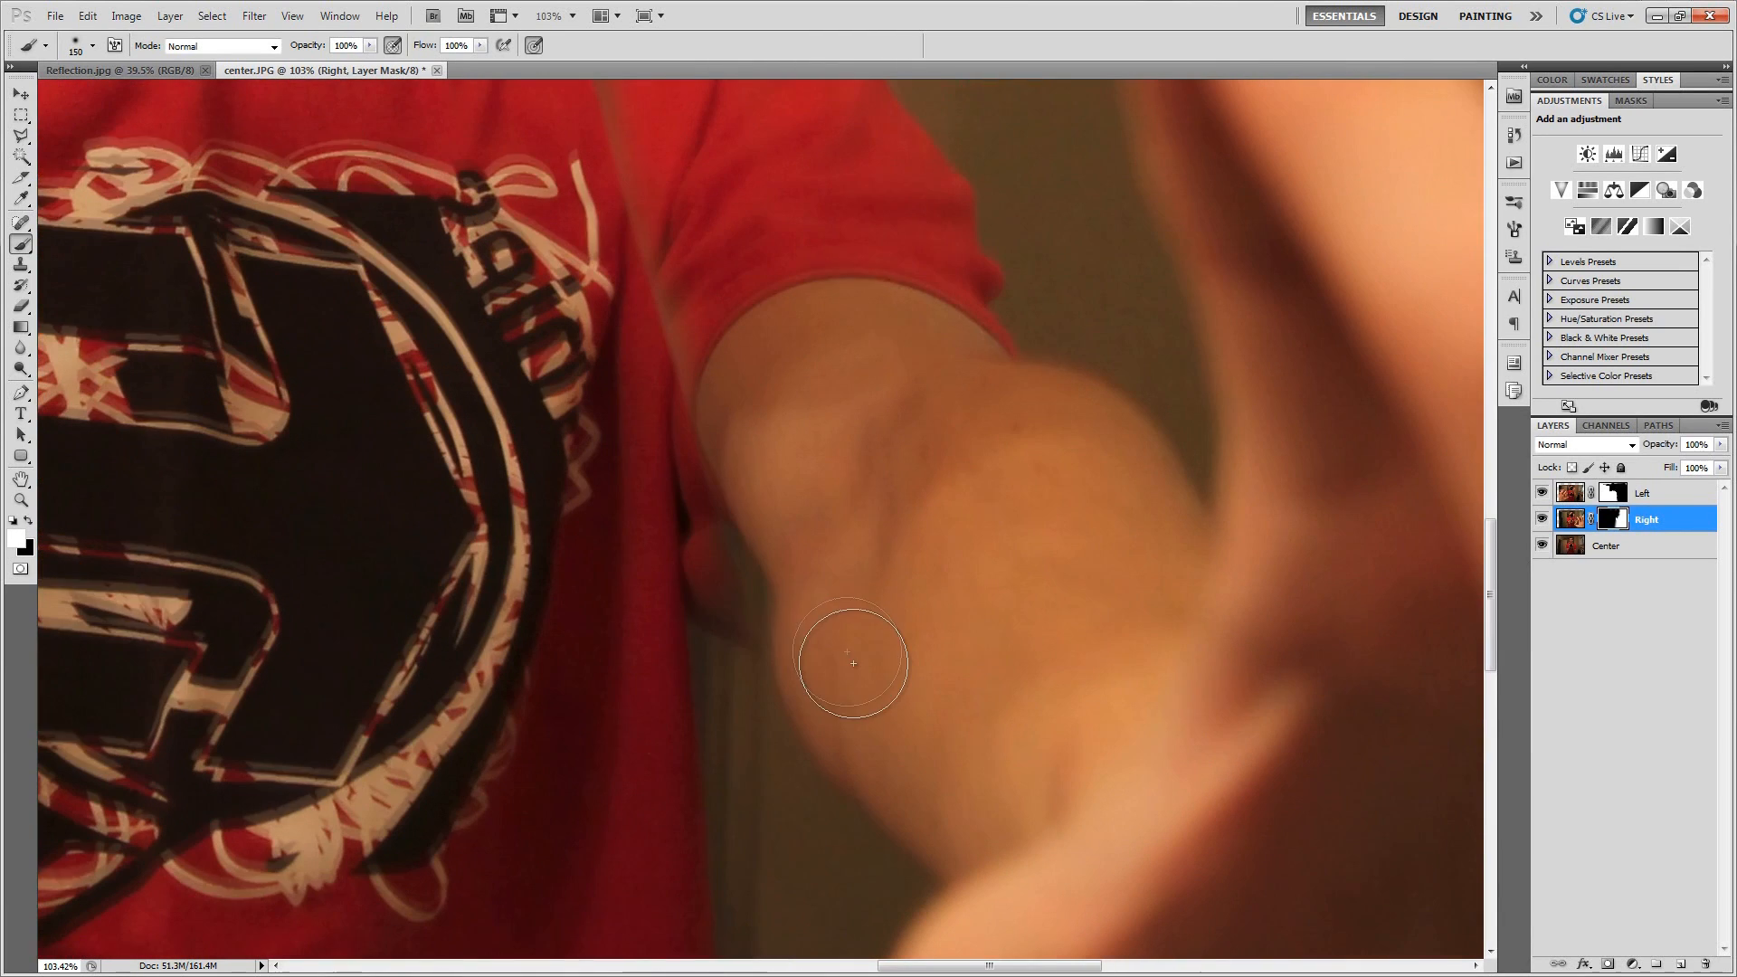
mouse_move(721, 558)
mouse_down()
mouse_move(737, 524)
mouse_move(725, 570)
mouse_move(810, 543)
mouse_move(799, 534)
mouse_up()
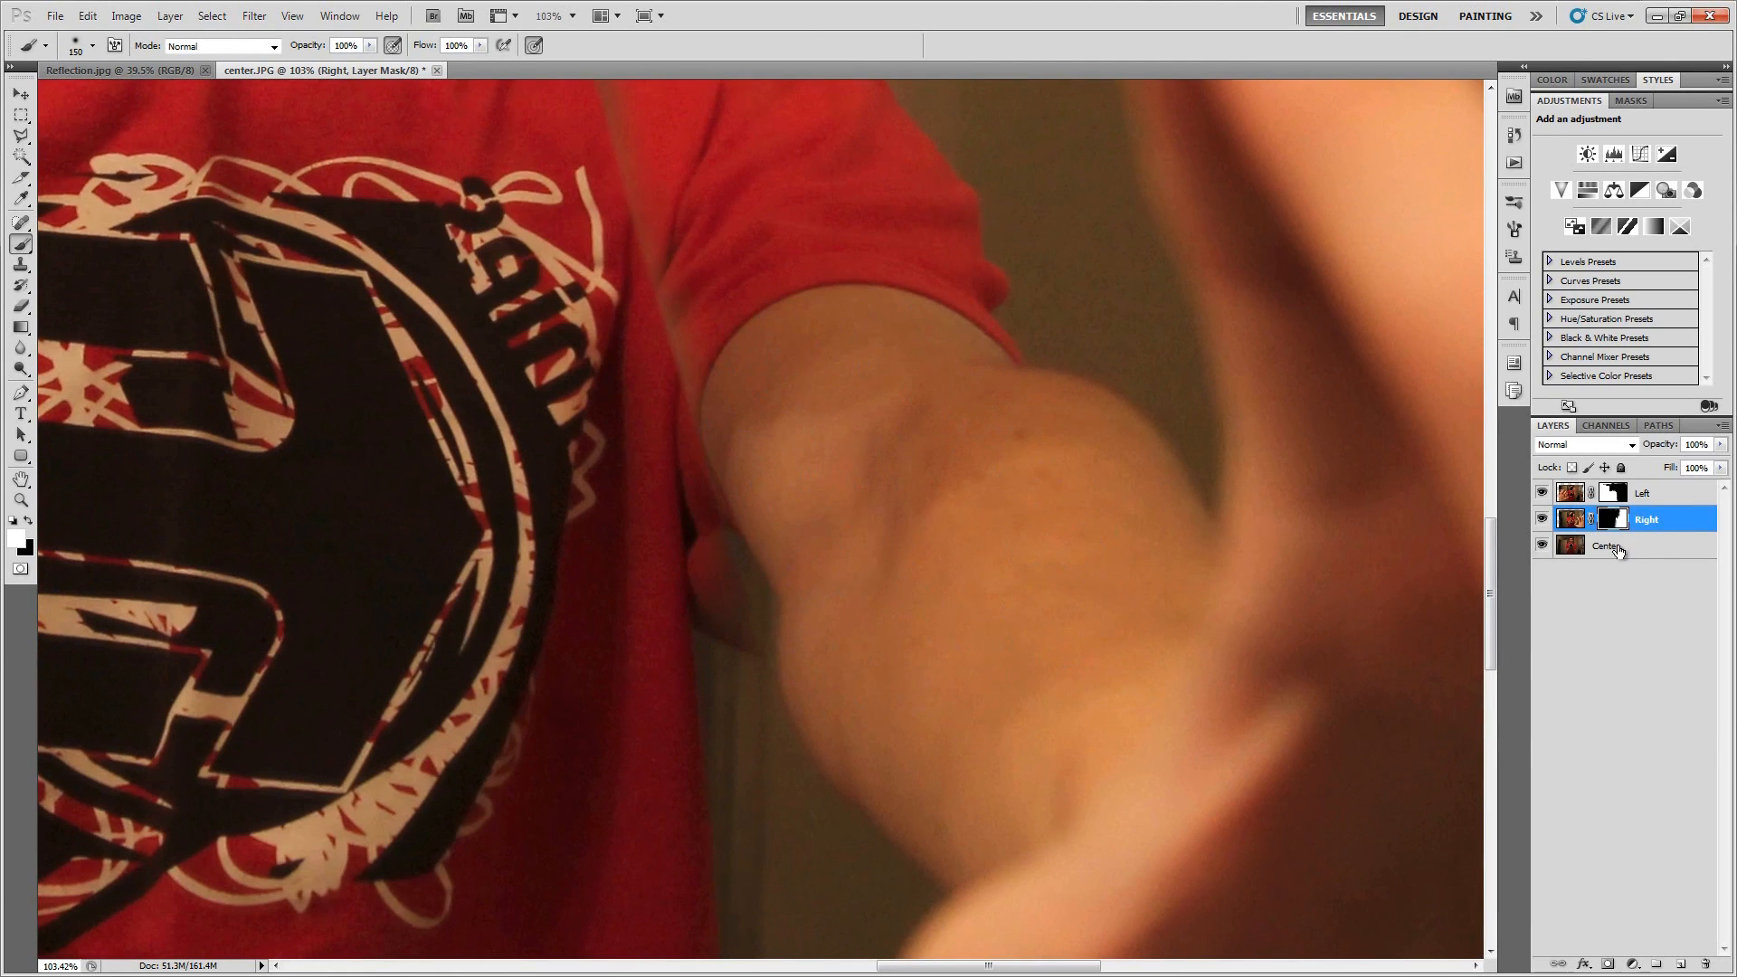
mouse_move(728, 684)
mouse_down()
mouse_move(726, 590)
mouse_move(682, 588)
mouse_move(680, 558)
mouse_move(682, 603)
mouse_move(673, 496)
mouse_move(685, 591)
mouse_up()
mouse_move(794, 607)
mouse_down()
mouse_move(777, 548)
mouse_move(740, 528)
mouse_up()
mouse_move(807, 666)
mouse_down()
mouse_move(792, 604)
mouse_move(734, 588)
mouse_move(691, 462)
mouse_move(688, 522)
mouse_move(727, 572)
mouse_move(740, 552)
mouse_move(532, 423)
mouse_move(624, 477)
mouse_move(632, 517)
mouse_move(795, 606)
mouse_move(766, 604)
mouse_move(743, 535)
mouse_move(749, 595)
mouse_move(684, 524)
mouse_up()
Select the Left mask, enlarge the brush to 125 and paint black along the inner arm below the armpit.
click(1615, 494)
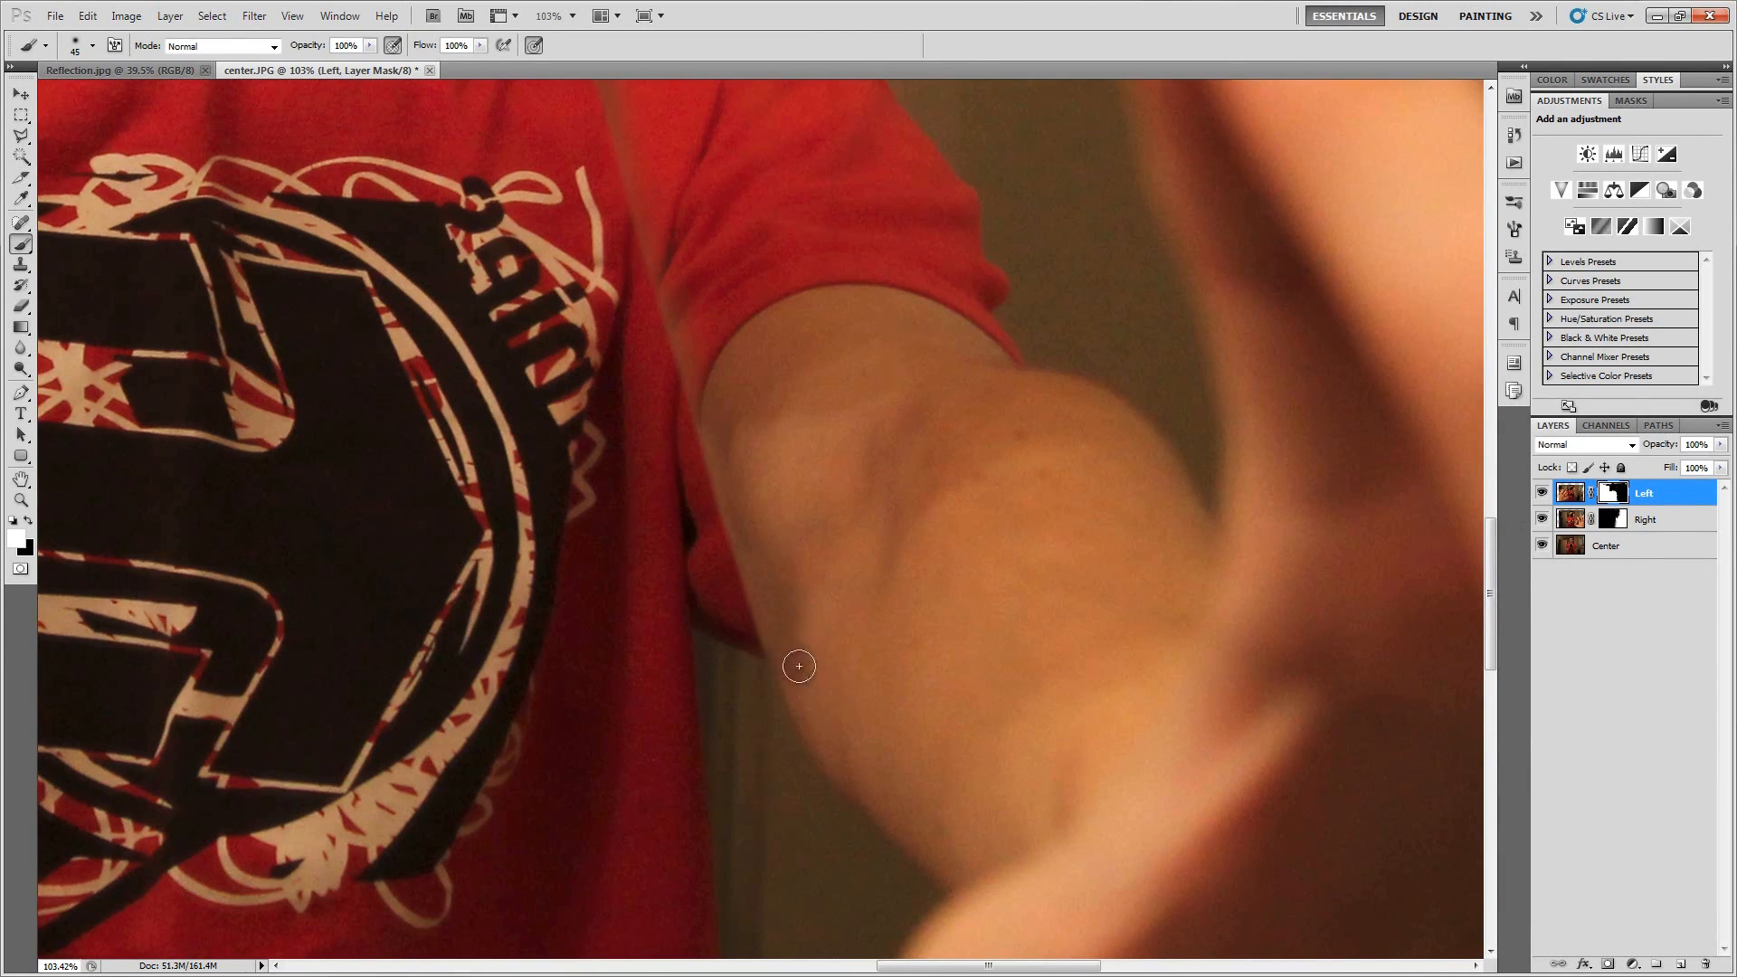
key(bracketright)
key(bracketright)
scroll(633, 639, down, 1)
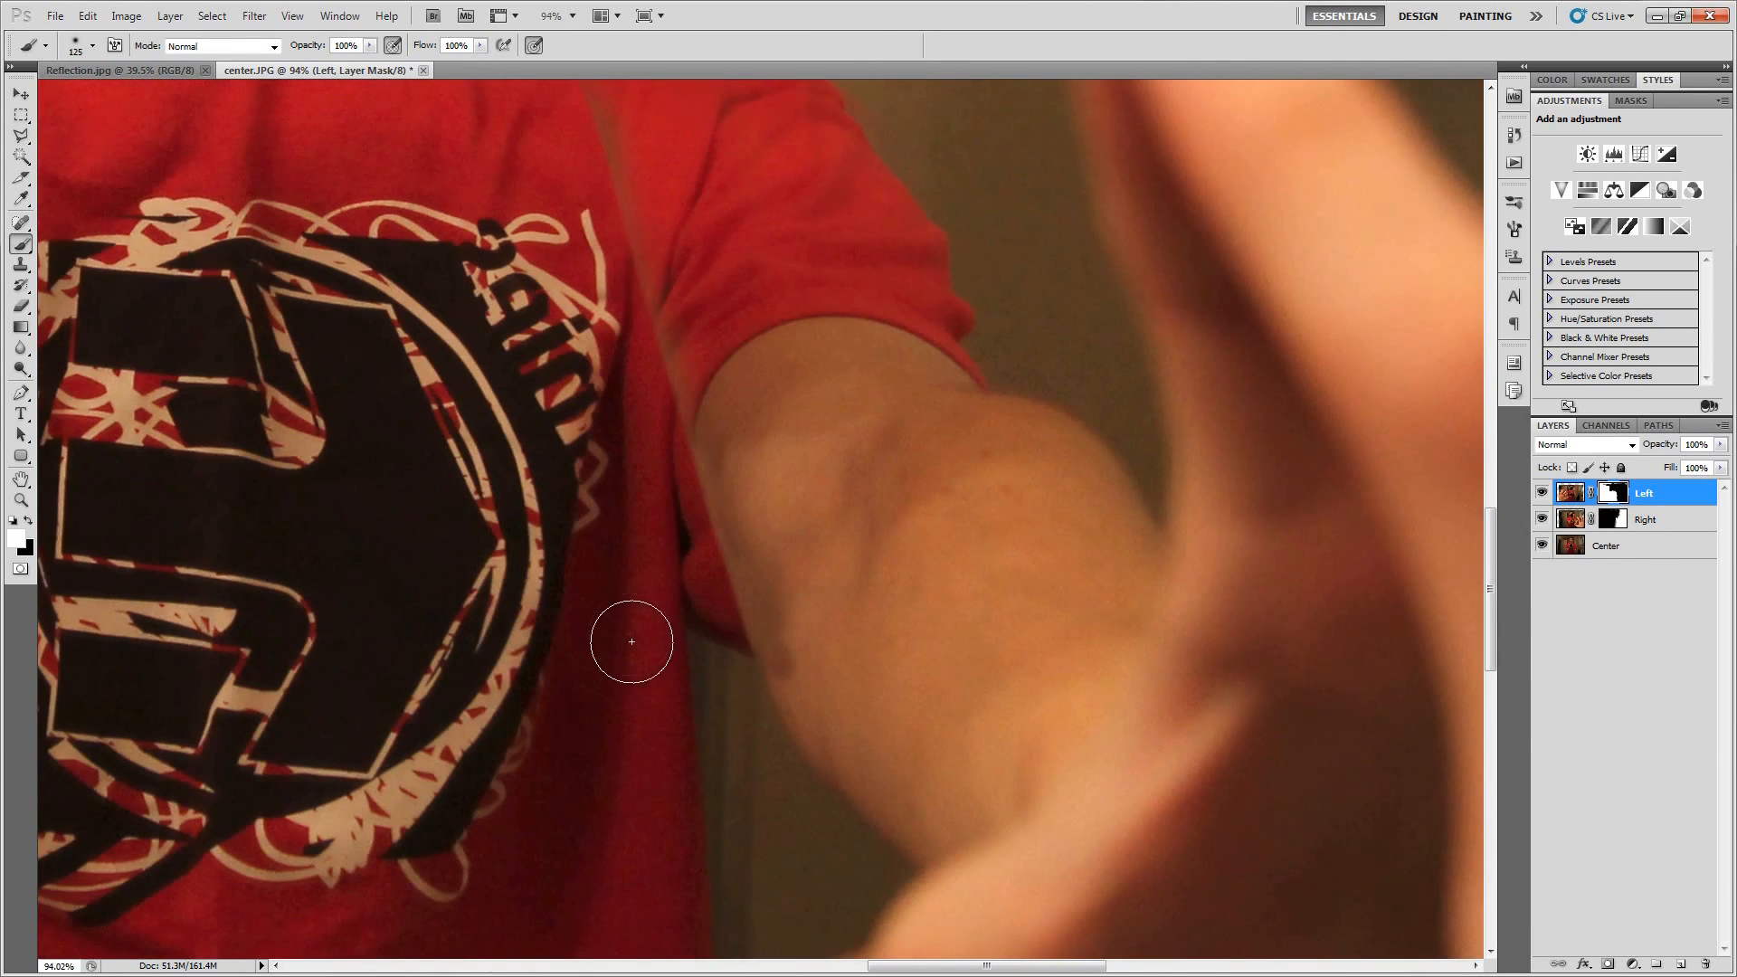
scroll(579, 604, down, 1)
scroll(570, 608, up, 4)
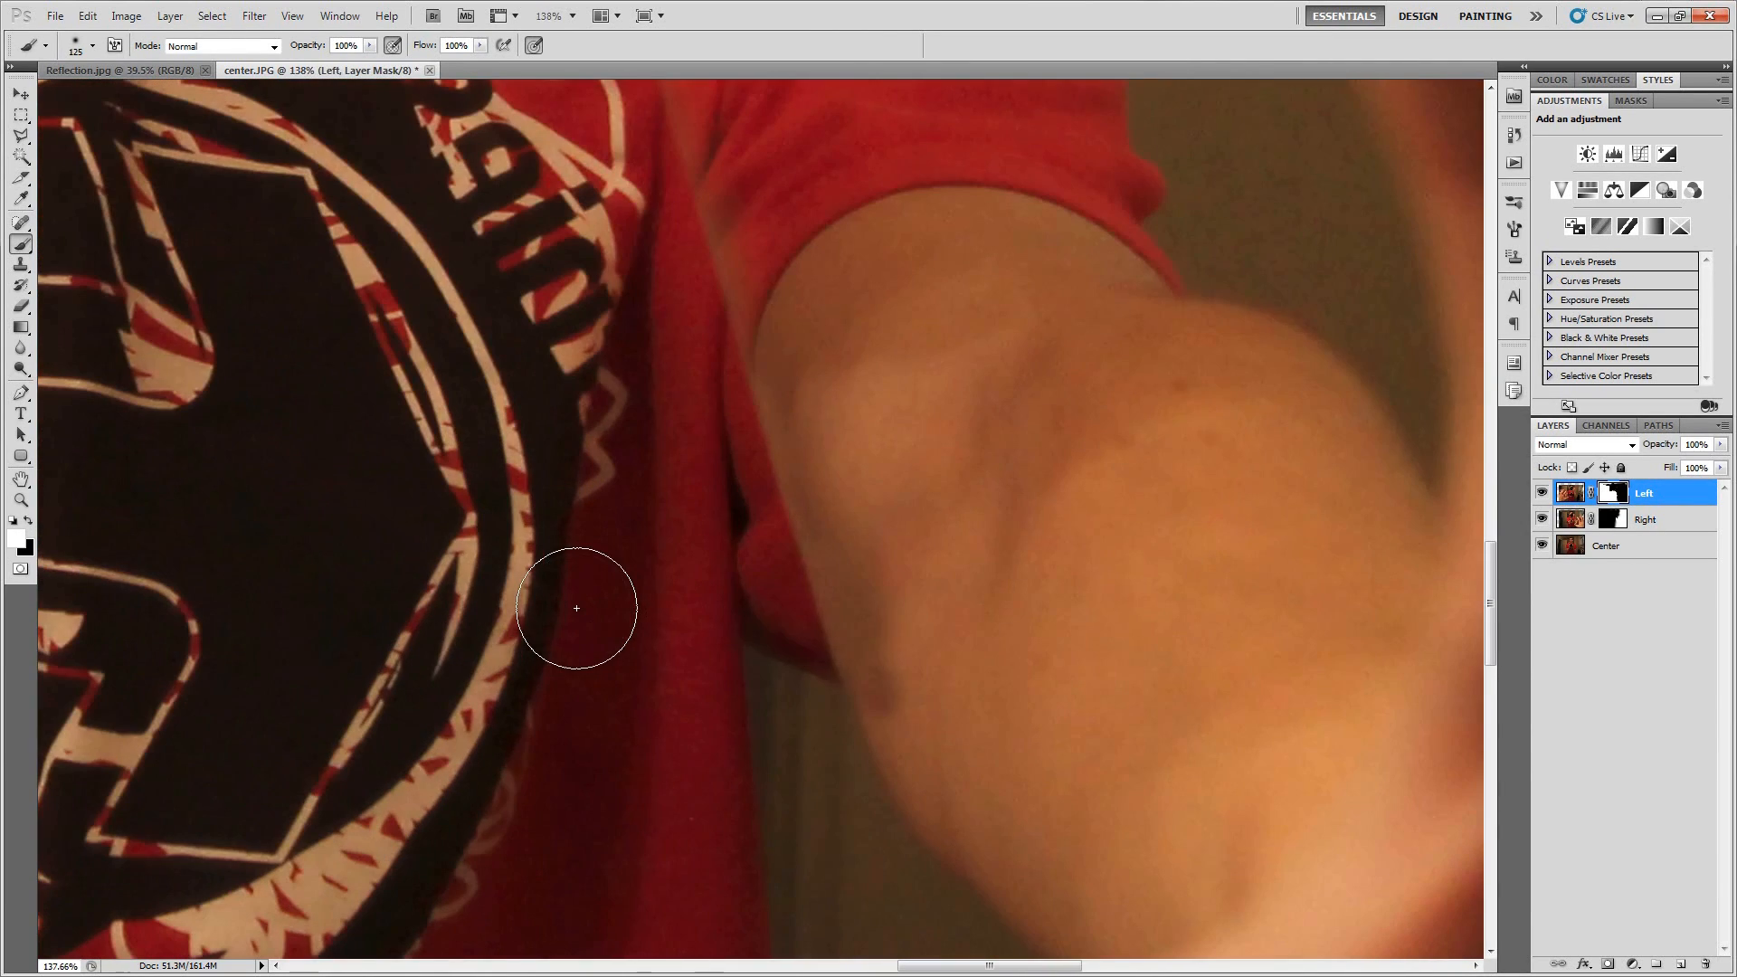
key(x)
mouse_move(853, 599)
mouse_down()
mouse_move(846, 554)
mouse_move(828, 644)
mouse_move(769, 464)
mouse_move(777, 541)
mouse_move(781, 451)
mouse_up()
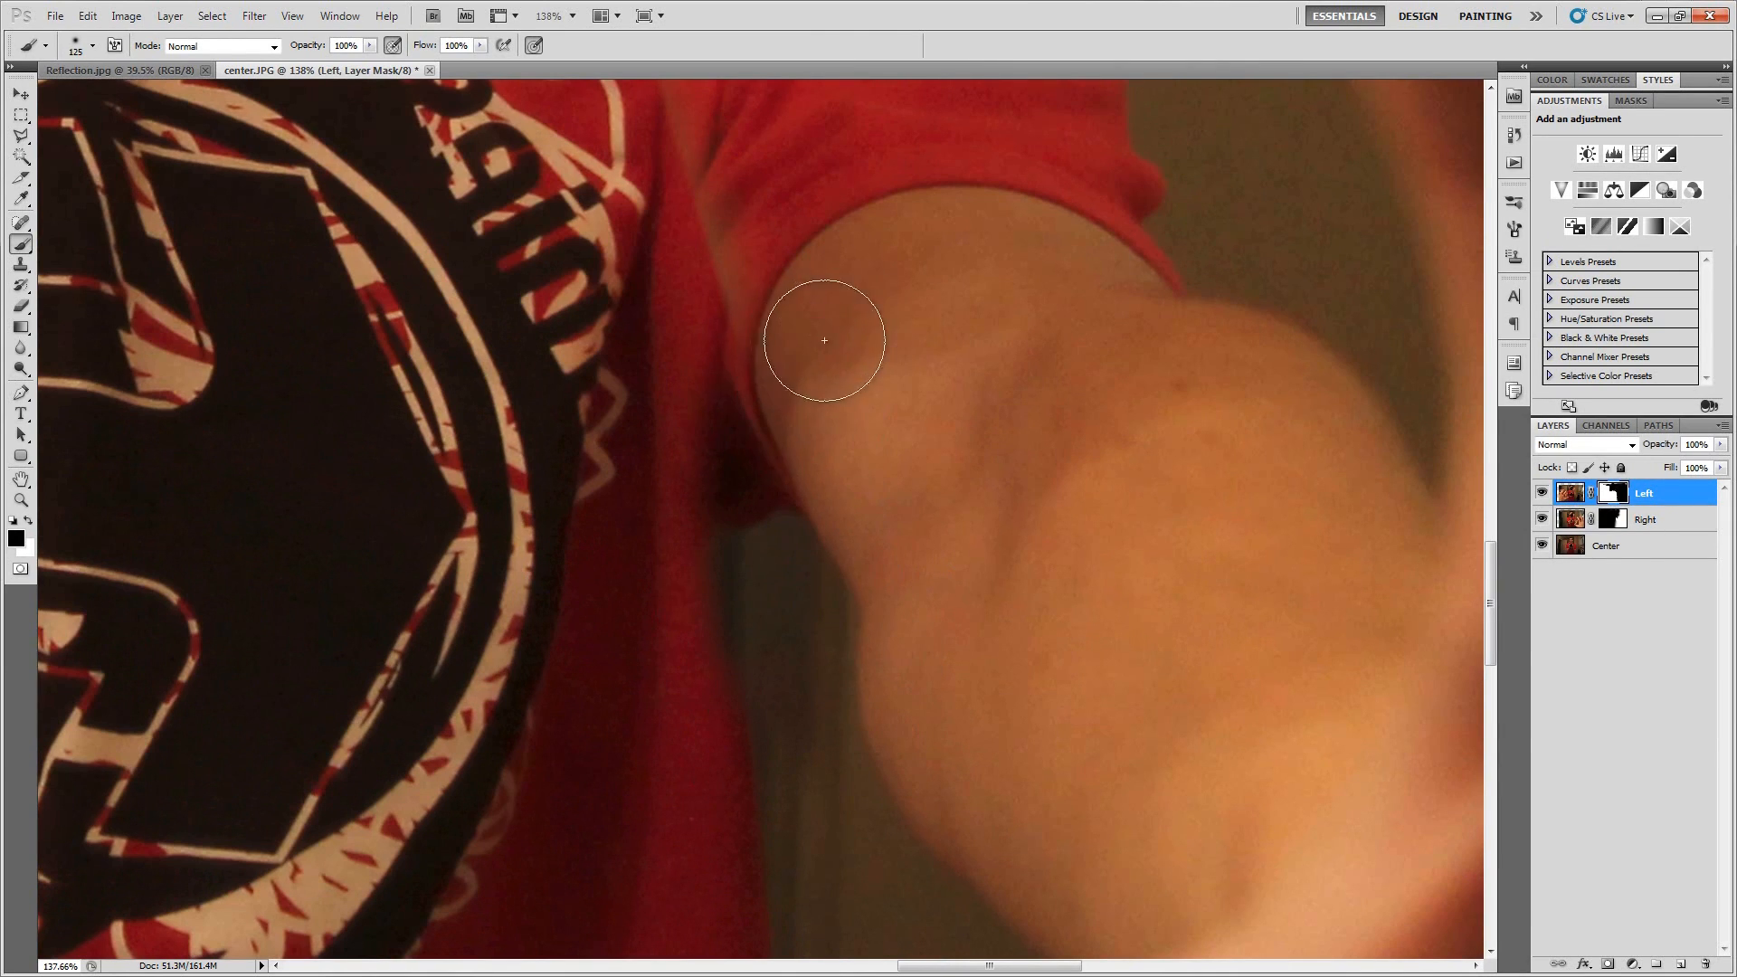
Reduce the brush to 45 and refine the Left mask where the shirt's side meets the wall below the armpit.
scroll(849, 472, down, 2)
scroll(848, 472, up, 2)
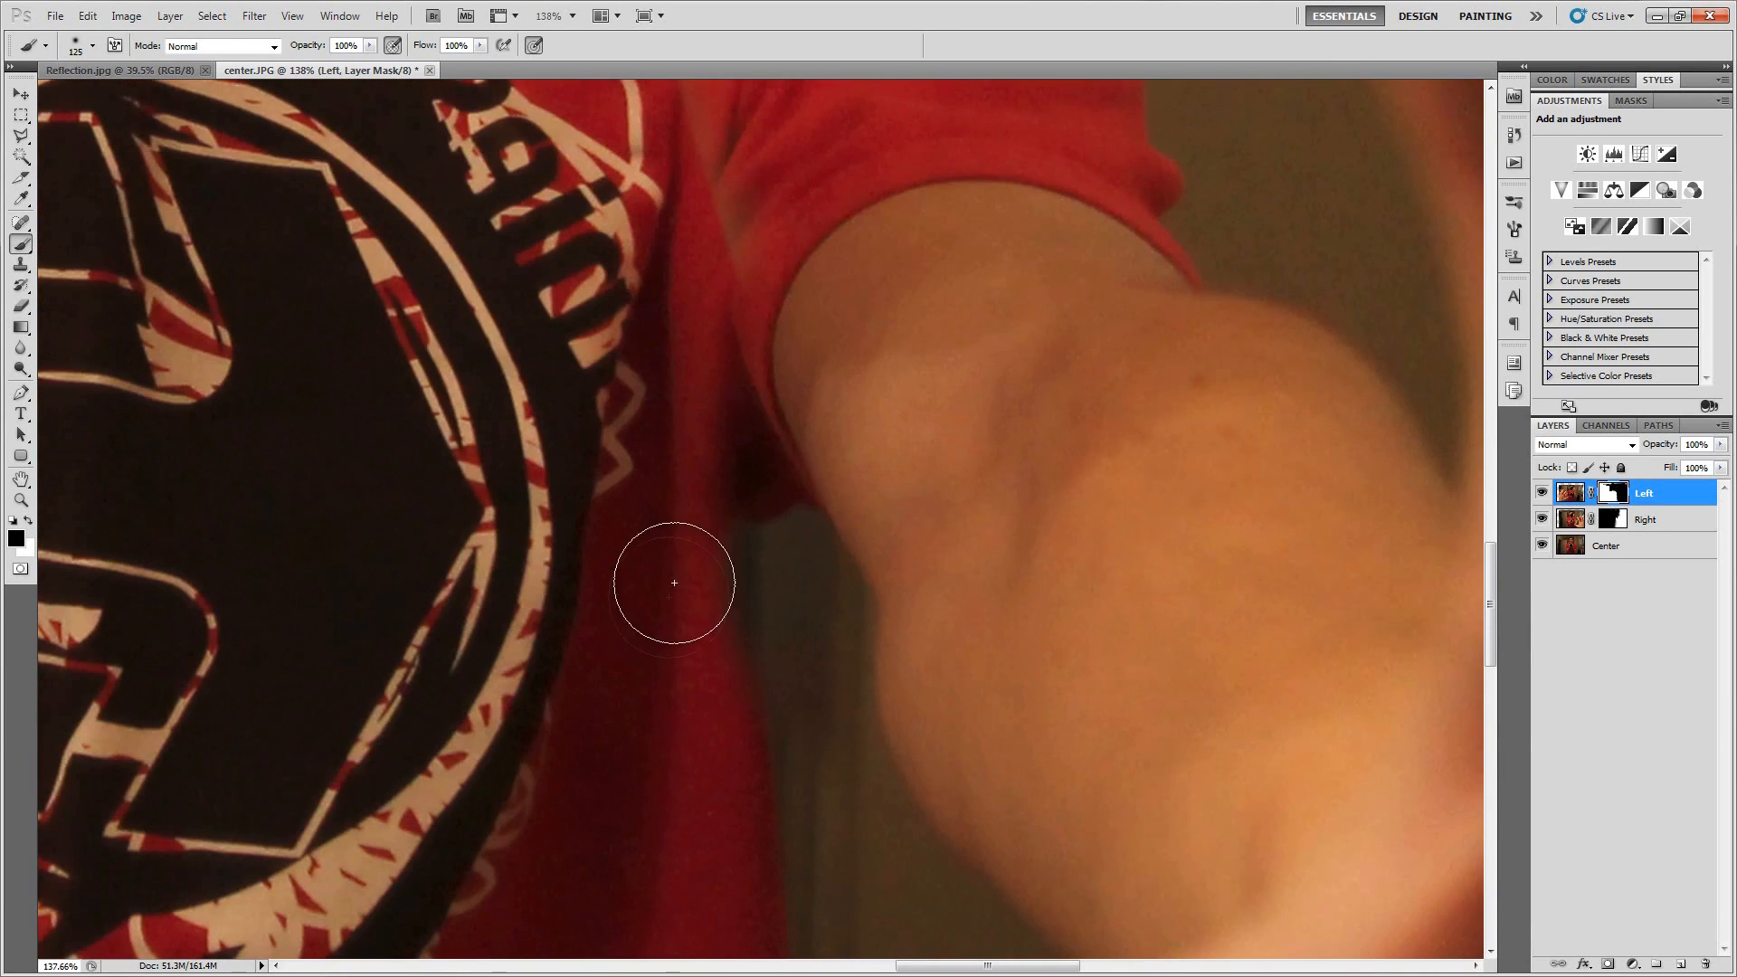
key(x)
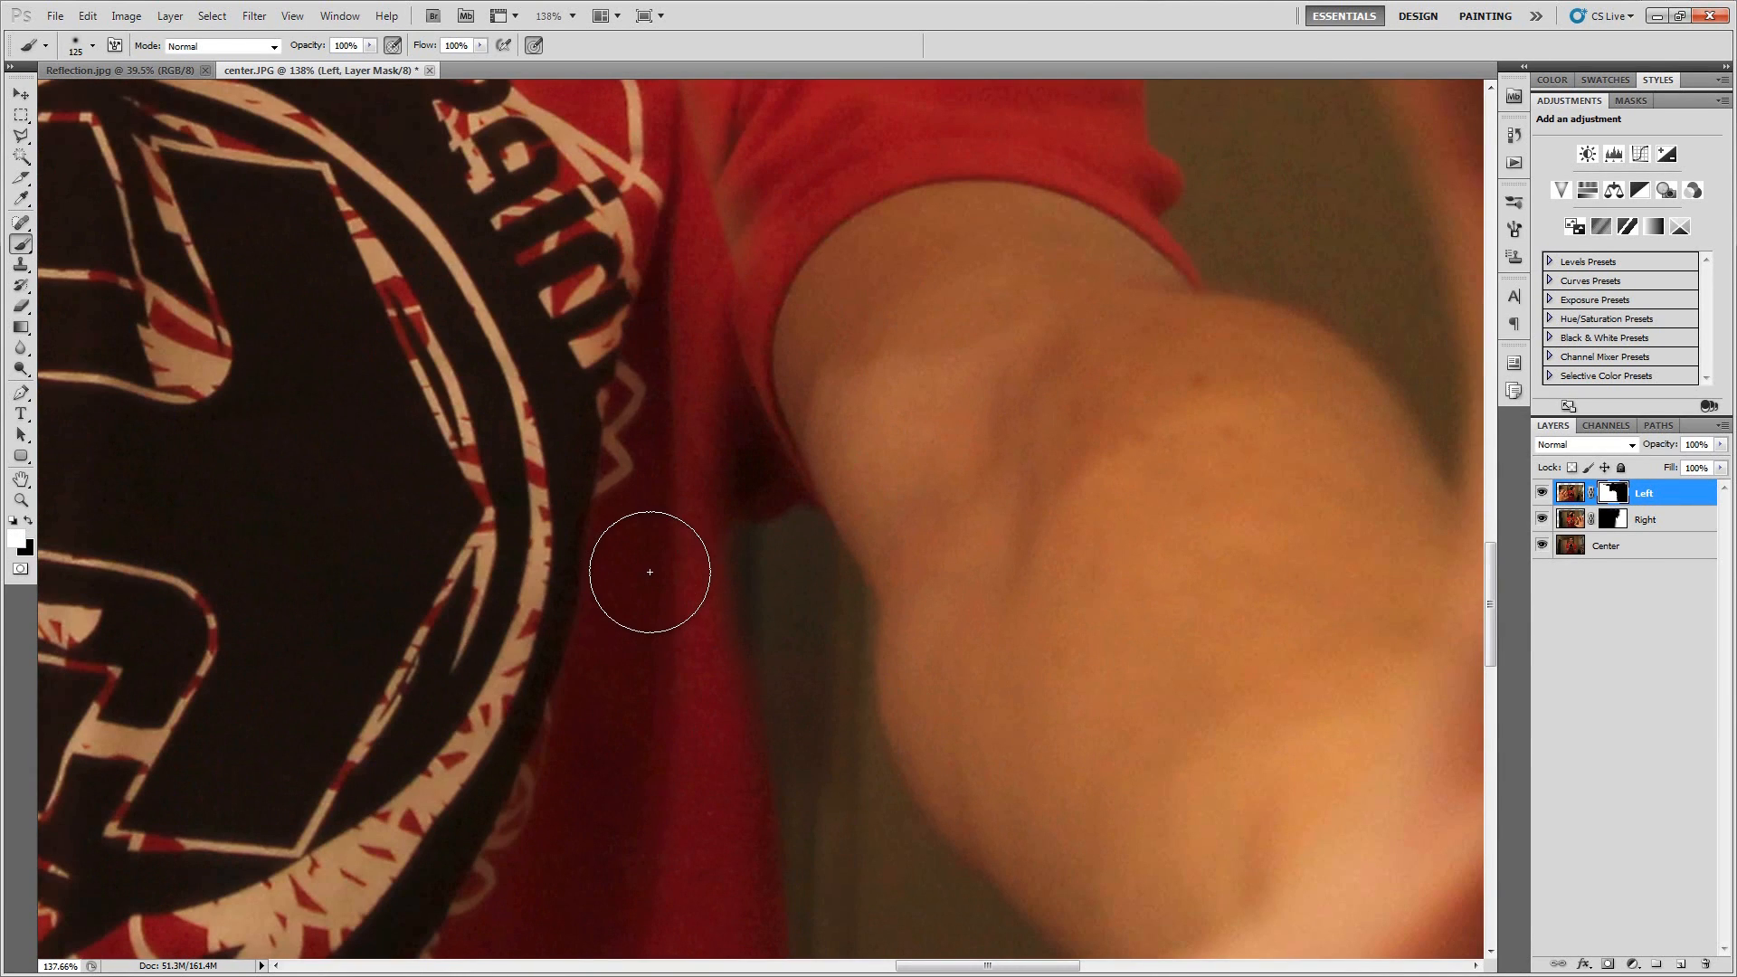
key(bracketleft)
key(bracketleft)
key(bracketleft)
key(bracketleft)
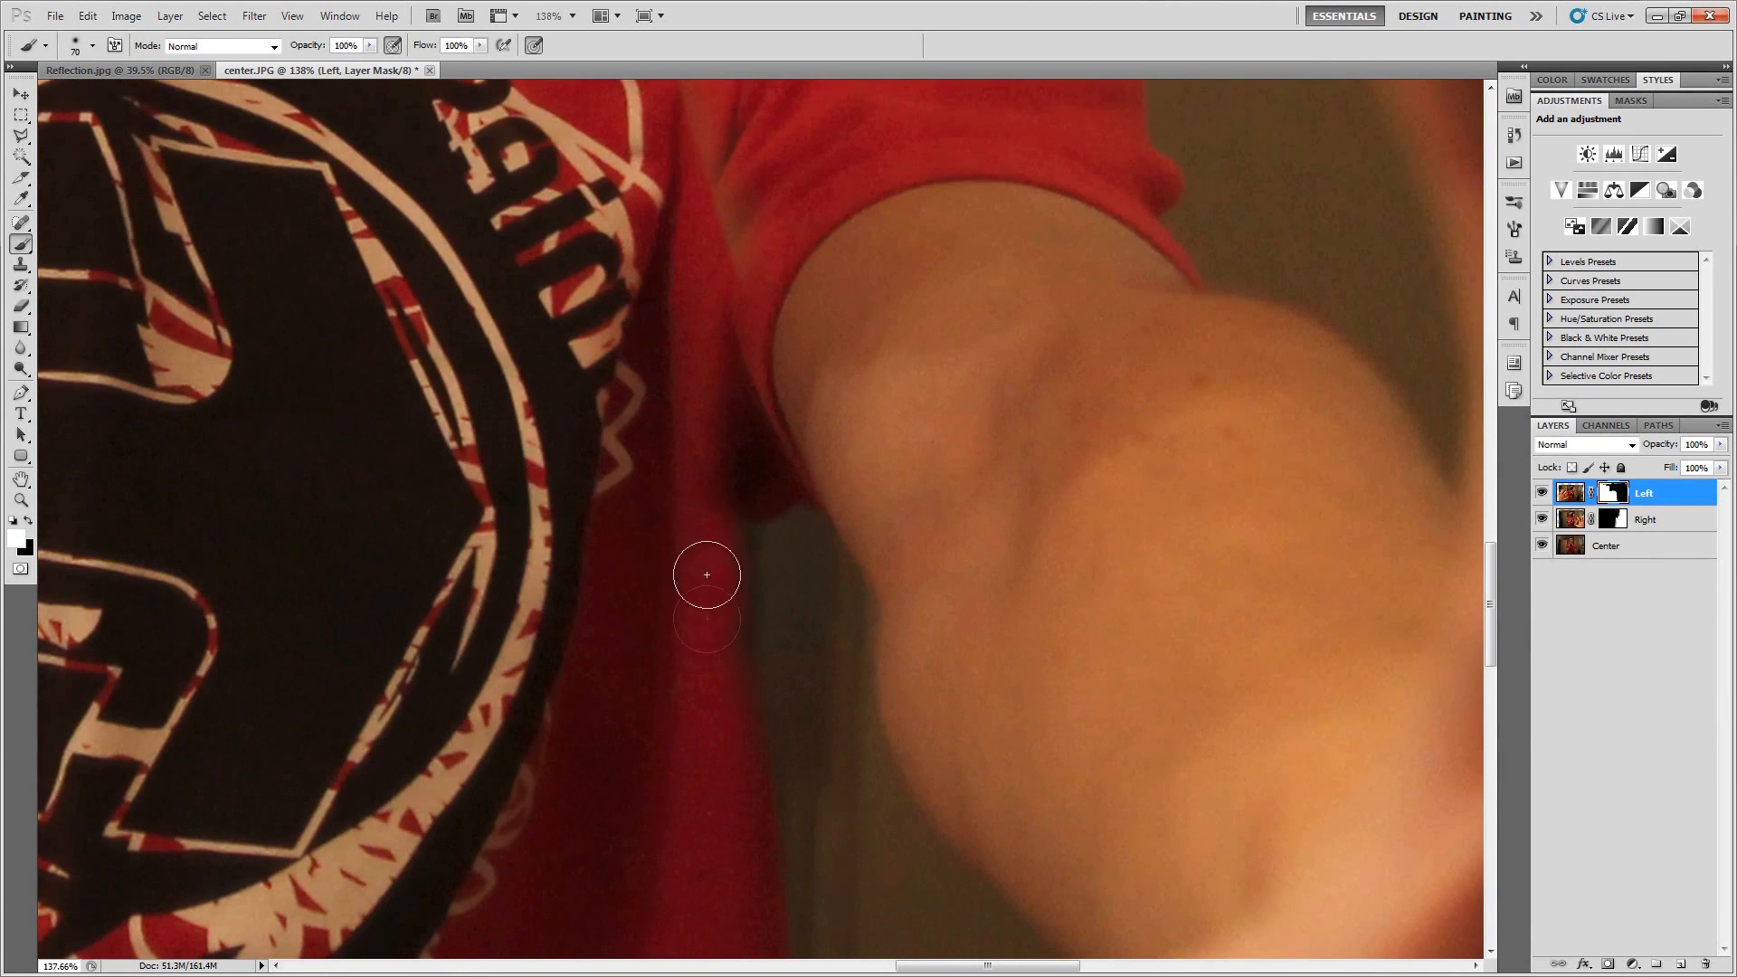
key(bracketleft)
key(bracketleft)
key(bracketleft)
key(x)
scroll(727, 554, up, 10)
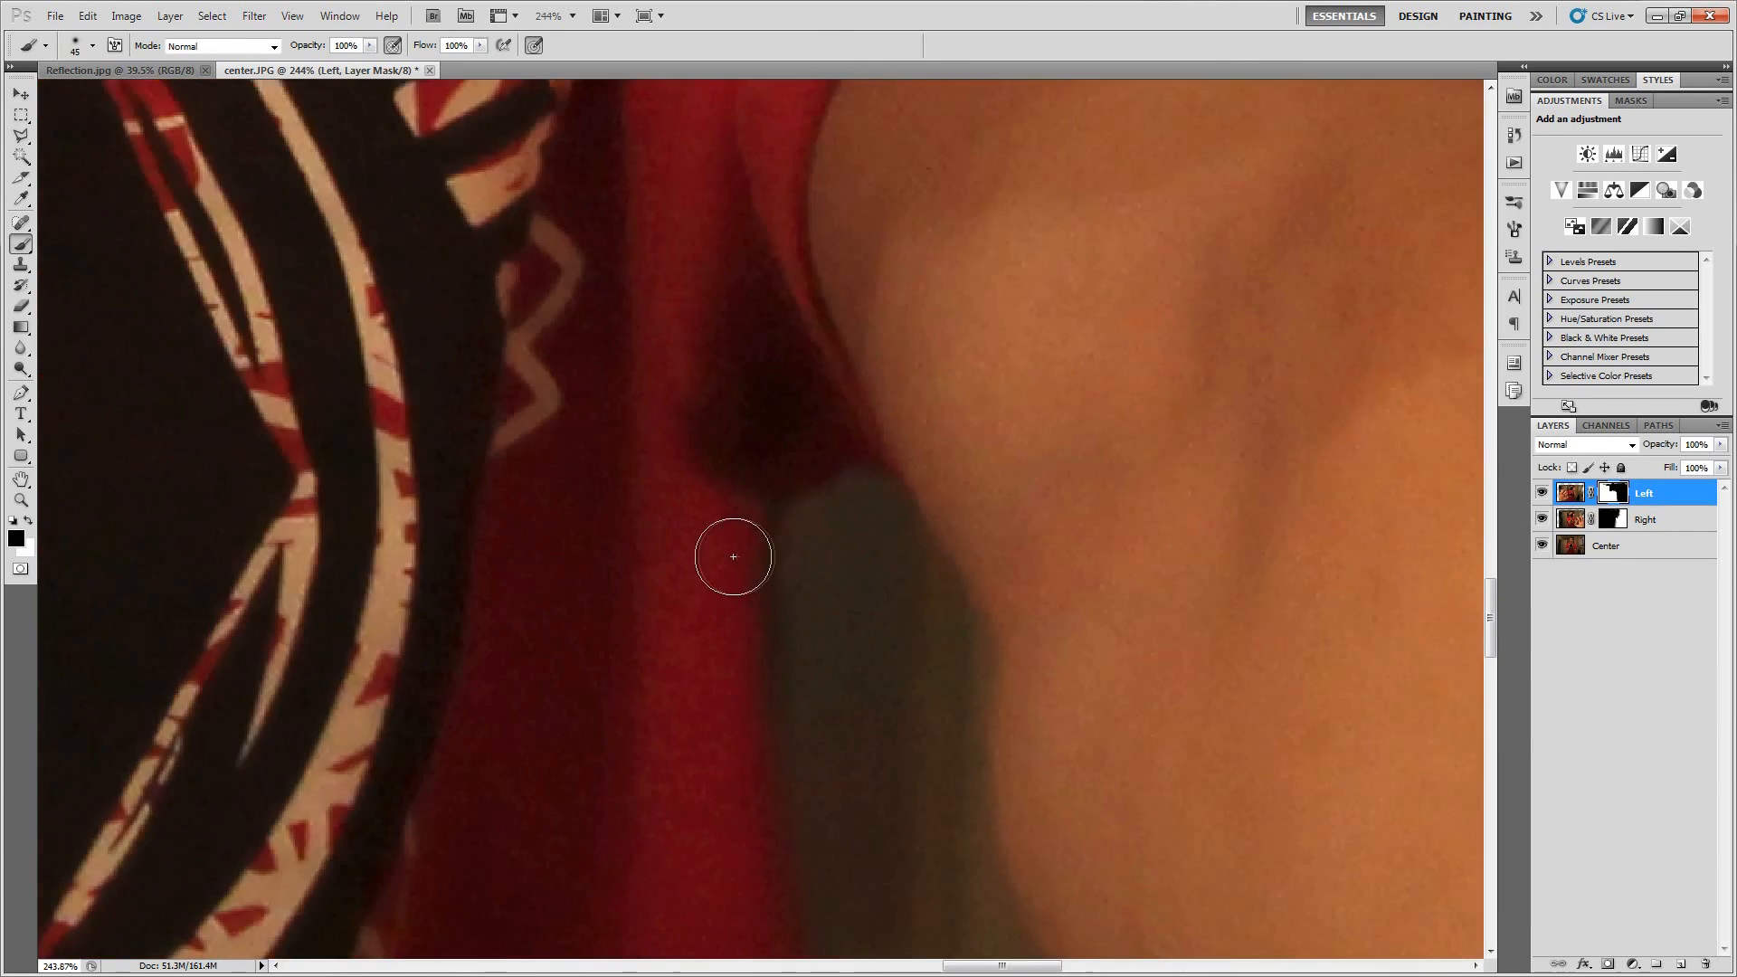
key(x)
key(x)
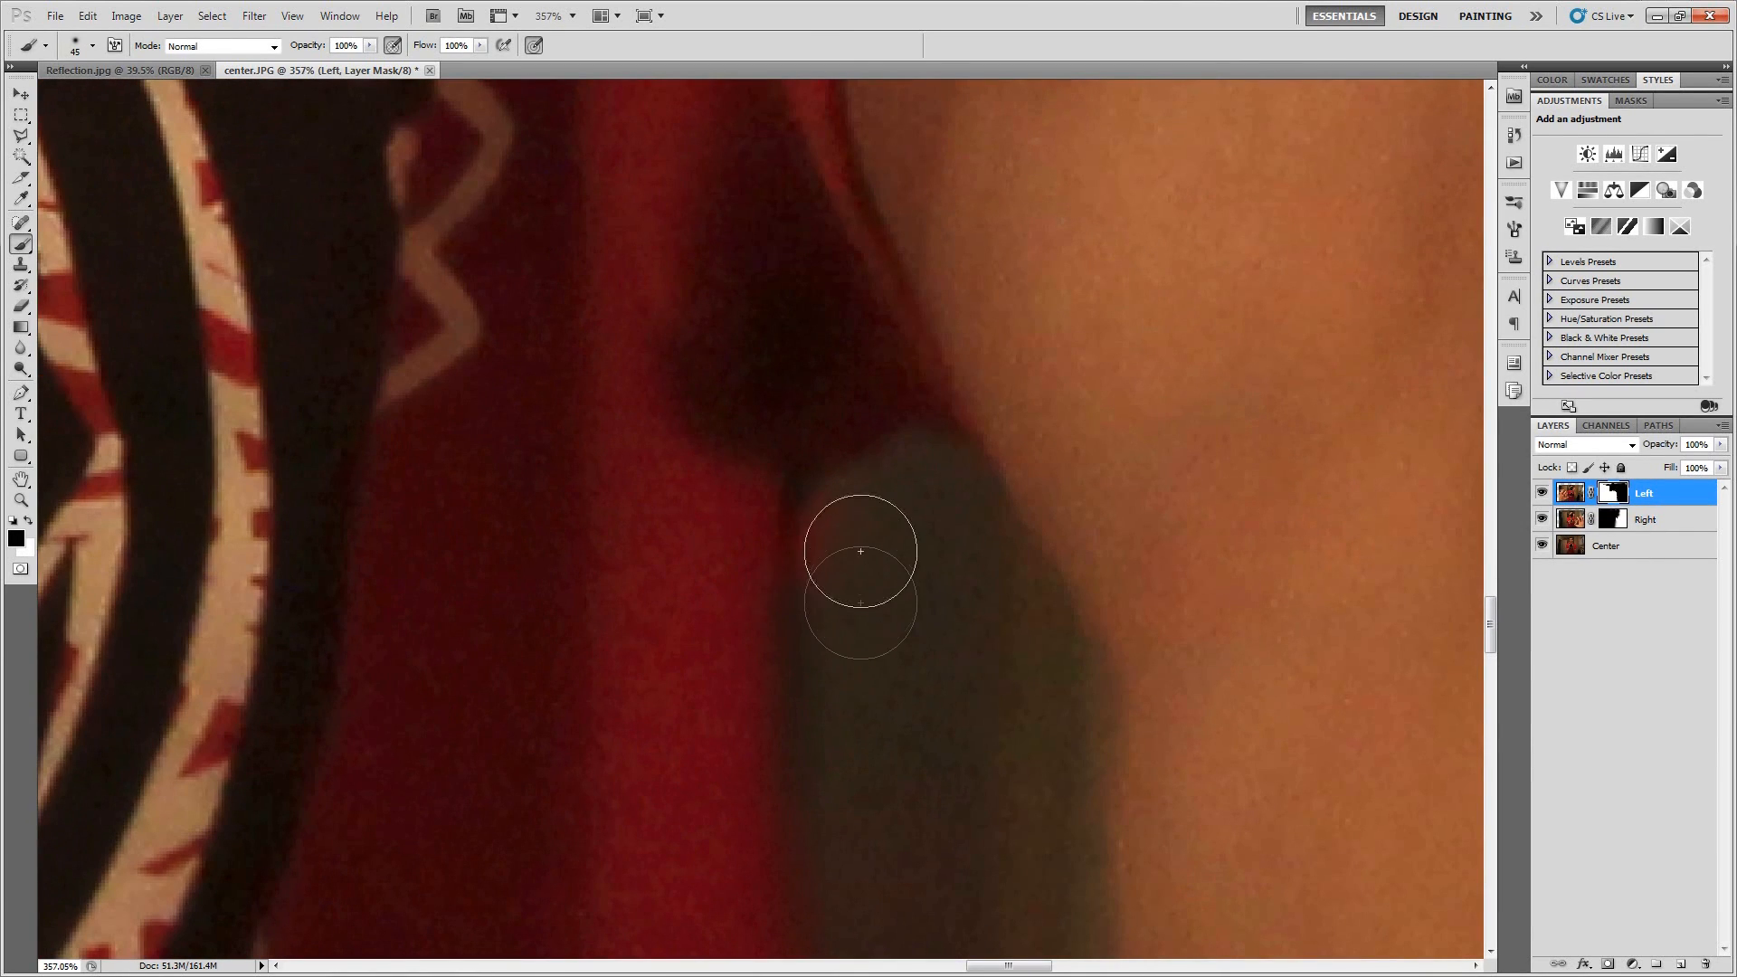
Reduce the brush to 25 and touch up the Left mask around the dark armpit shadow at the shirt edge.
key(bracketleft)
key(bracketleft)
key(bracketleft)
key(bracketleft)
scroll(832, 574, down, 5)
scroll(832, 574, down, 4)
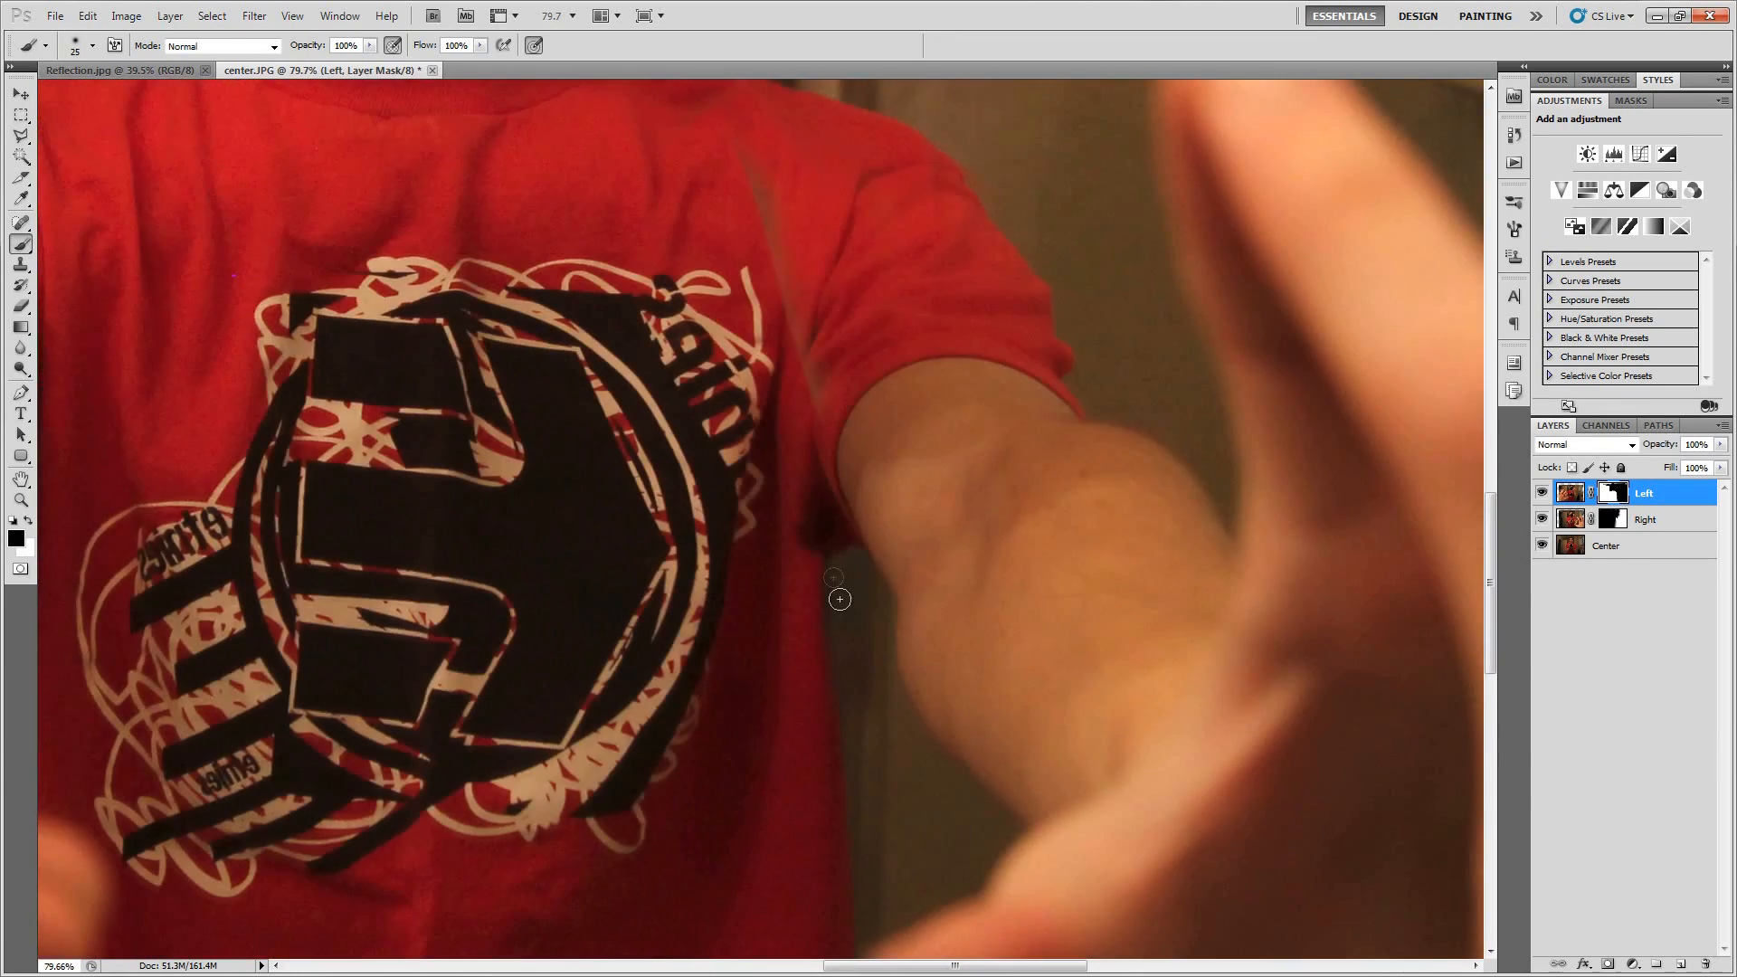
scroll(820, 550, up, 3)
scroll(823, 545, up, 3)
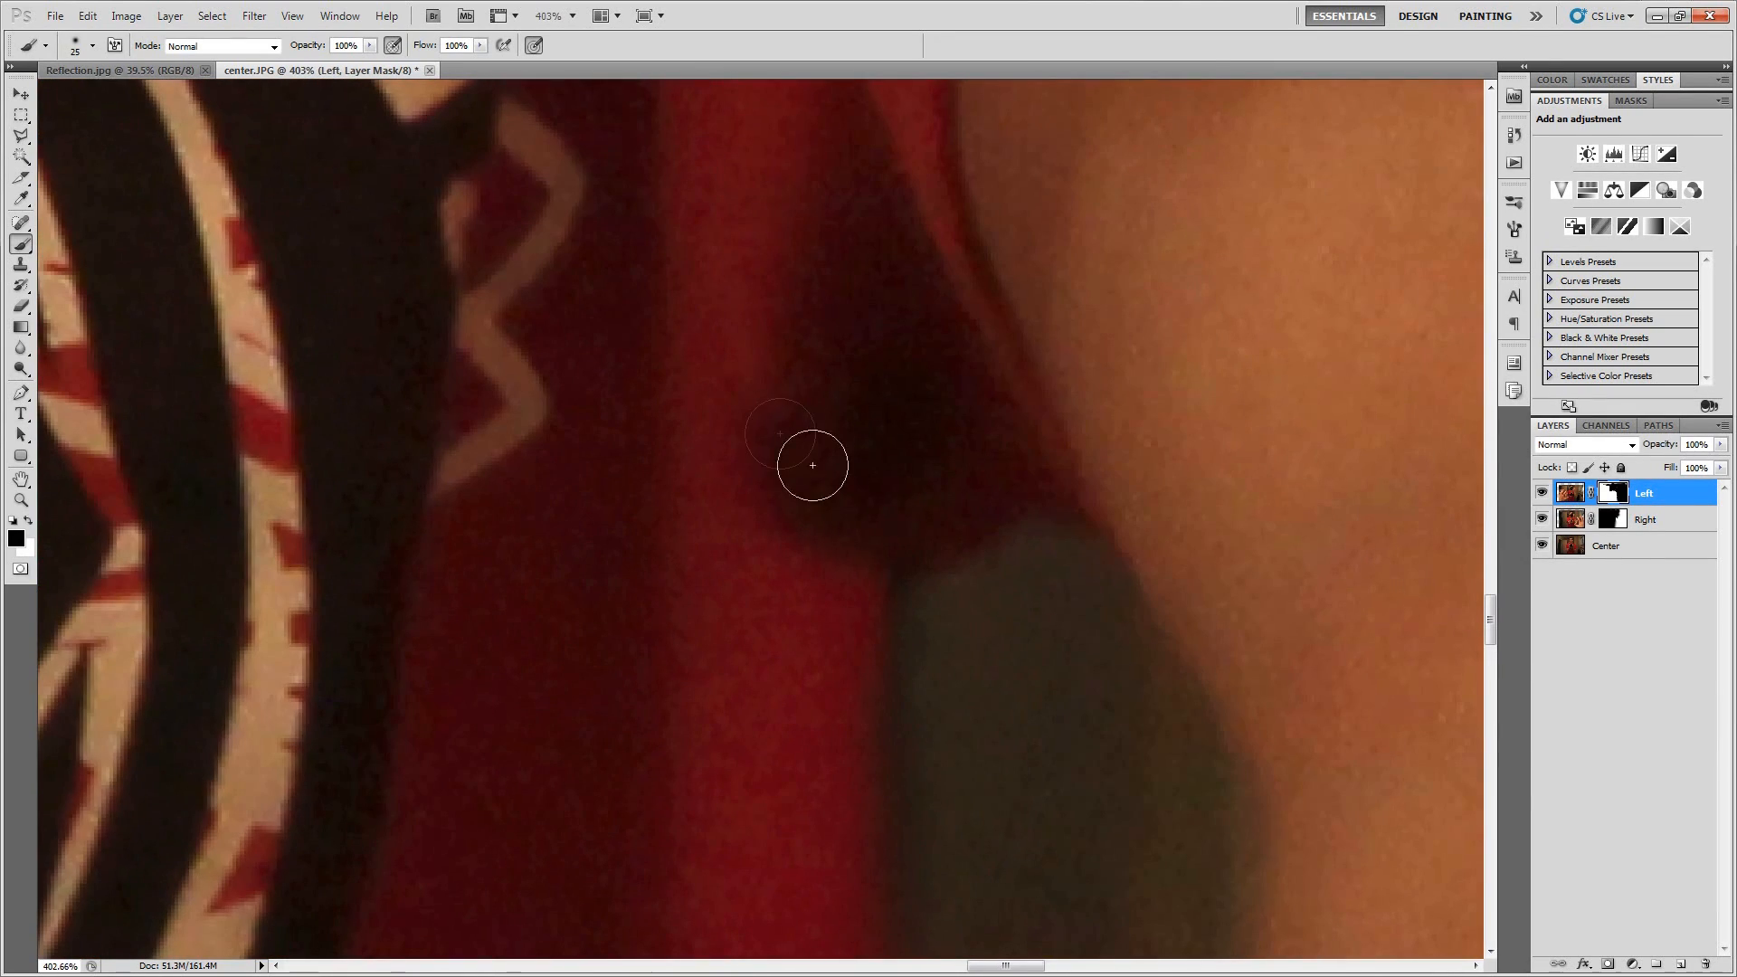
scroll(792, 566, down, 2)
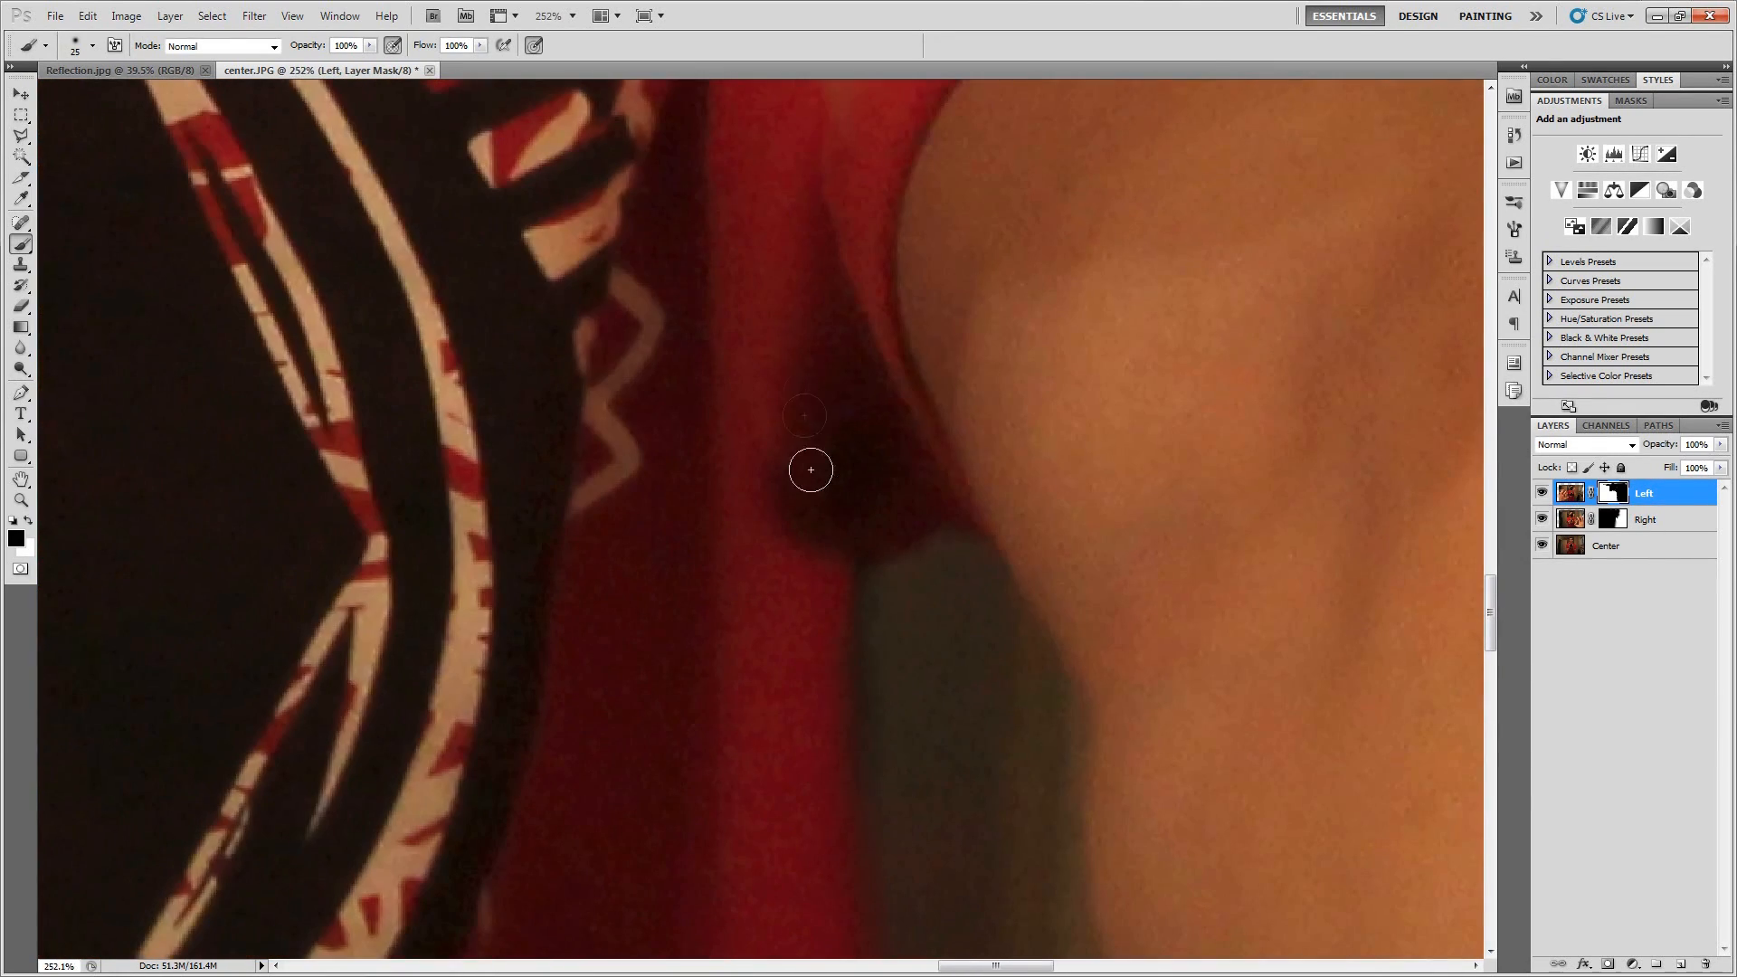
Enlarge the brush and paint on the Left mask over the armpit shadow, using a smaller size along the sleeve side.
key(bracketright)
key(bracketright)
key(bracketright)
key(bracketright)
key(bracketright)
key(bracketright)
key(bracketright)
key(bracketright)
key(bracketright)
key(bracketright)
key(bracketright)
mouse_move(803, 568)
mouse_down()
mouse_move(773, 284)
mouse_move(775, 568)
mouse_move(758, 324)
mouse_move(757, 535)
mouse_move(724, 376)
mouse_up()
key(bracketleft)
key(bracketleft)
key(bracketleft)
key(bracketleft)
drag(851, 248, 860, 271)
drag(846, 516, 836, 541)
Reduce the brush to 30 and paint black on the Left mask along the inner arm and the sleeve's lower edge.
key(x)
mouse_move(907, 632)
mouse_down()
mouse_move(938, 598)
mouse_move(941, 582)
mouse_move(925, 610)
mouse_move(926, 586)
mouse_move(897, 634)
mouse_move(948, 567)
mouse_up()
key(bracketleft)
key(bracketleft)
key(bracketleft)
key(bracketleft)
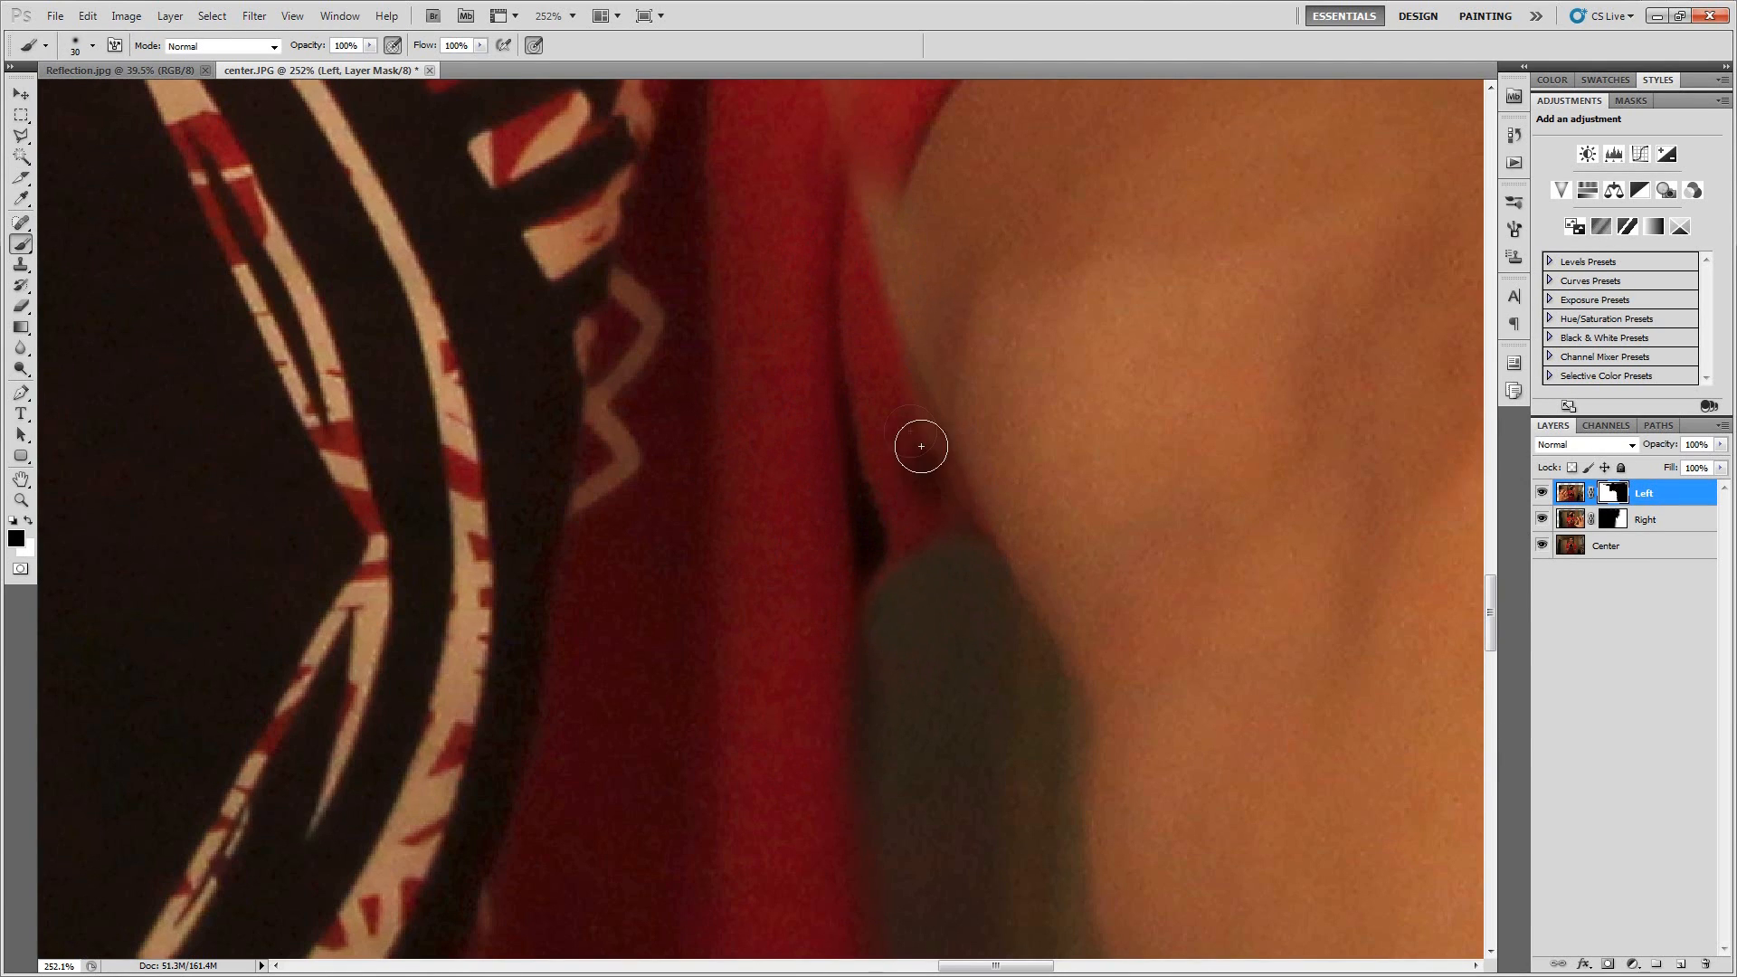
mouse_move(925, 503)
mouse_down()
mouse_move(875, 401)
mouse_move(904, 470)
mouse_move(905, 449)
mouse_move(936, 469)
mouse_move(897, 406)
mouse_up()
Paint white on the Left mask over the shirt fold in the armpit to narrow the dark gap beside the sleeve.
key(x)
mouse_move(919, 485)
mouse_down()
mouse_move(853, 375)
mouse_move(856, 398)
mouse_move(872, 415)
mouse_move(857, 213)
mouse_move(814, 263)
mouse_move(799, 452)
mouse_move(826, 527)
mouse_move(859, 500)
mouse_up()
scroll(850, 538, down, 3)
key(x)
scroll(787, 462, up, 3)
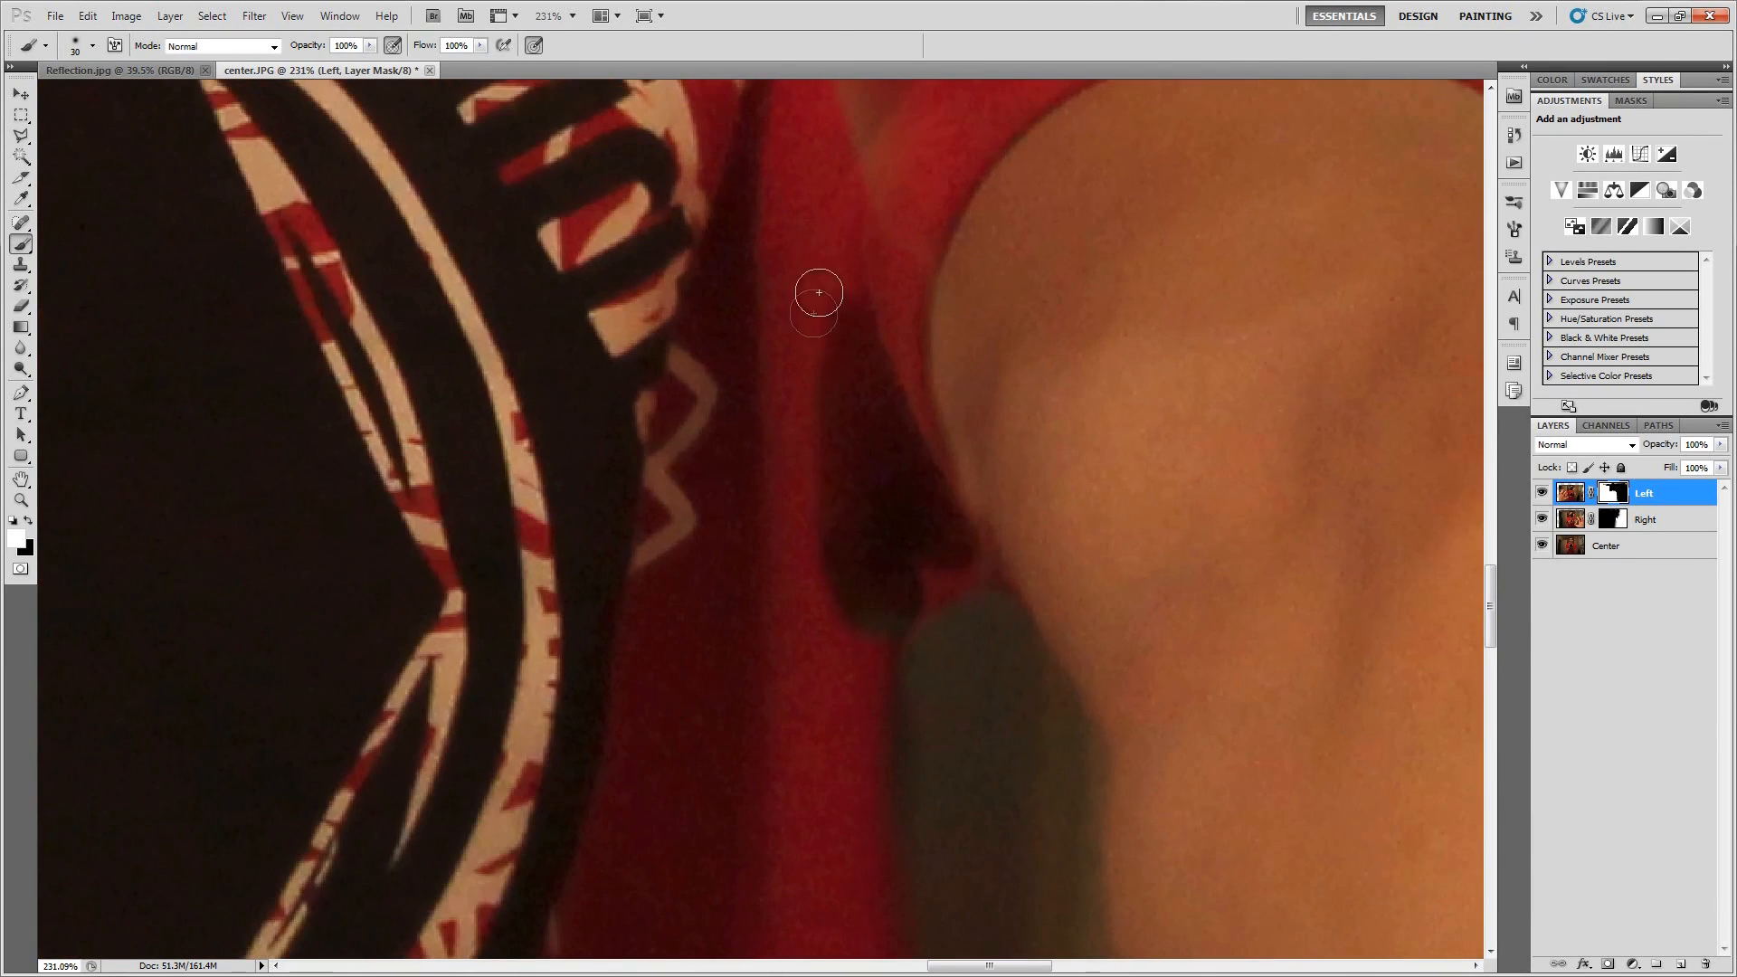
mouse_move(888, 597)
mouse_down()
mouse_move(872, 463)
mouse_move(850, 451)
mouse_move(858, 344)
mouse_up()
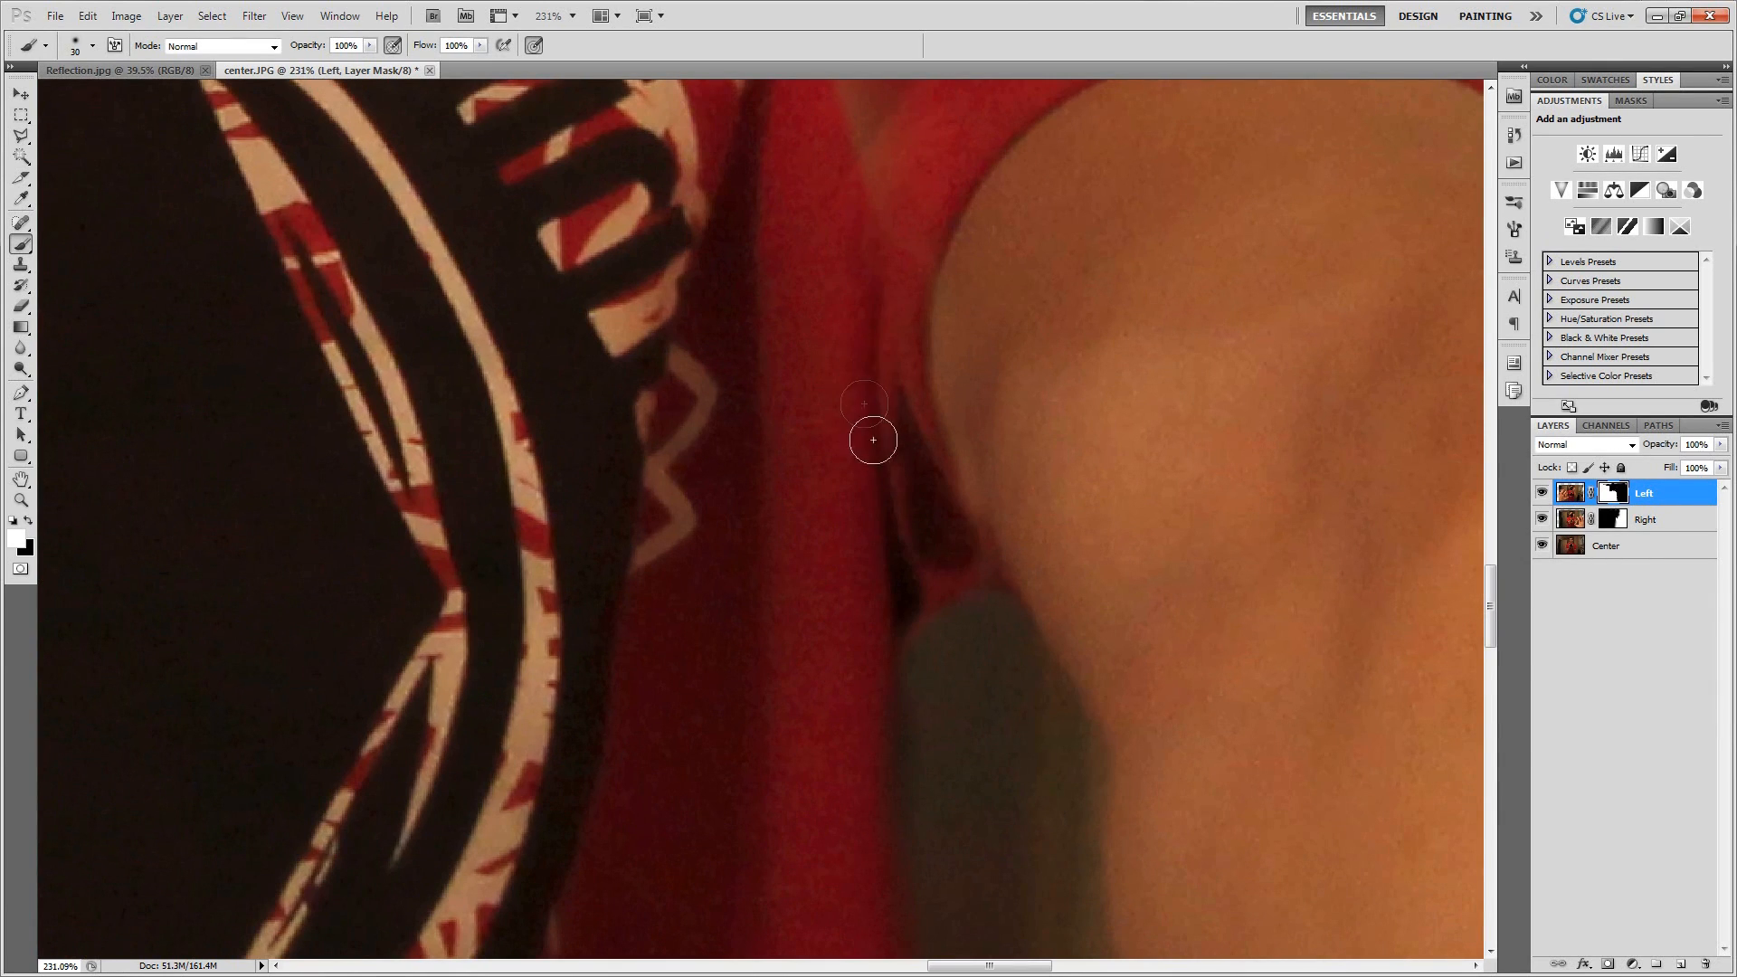
mouse_move(892, 478)
mouse_down()
mouse_move(925, 559)
mouse_move(870, 451)
mouse_move(903, 554)
mouse_up()
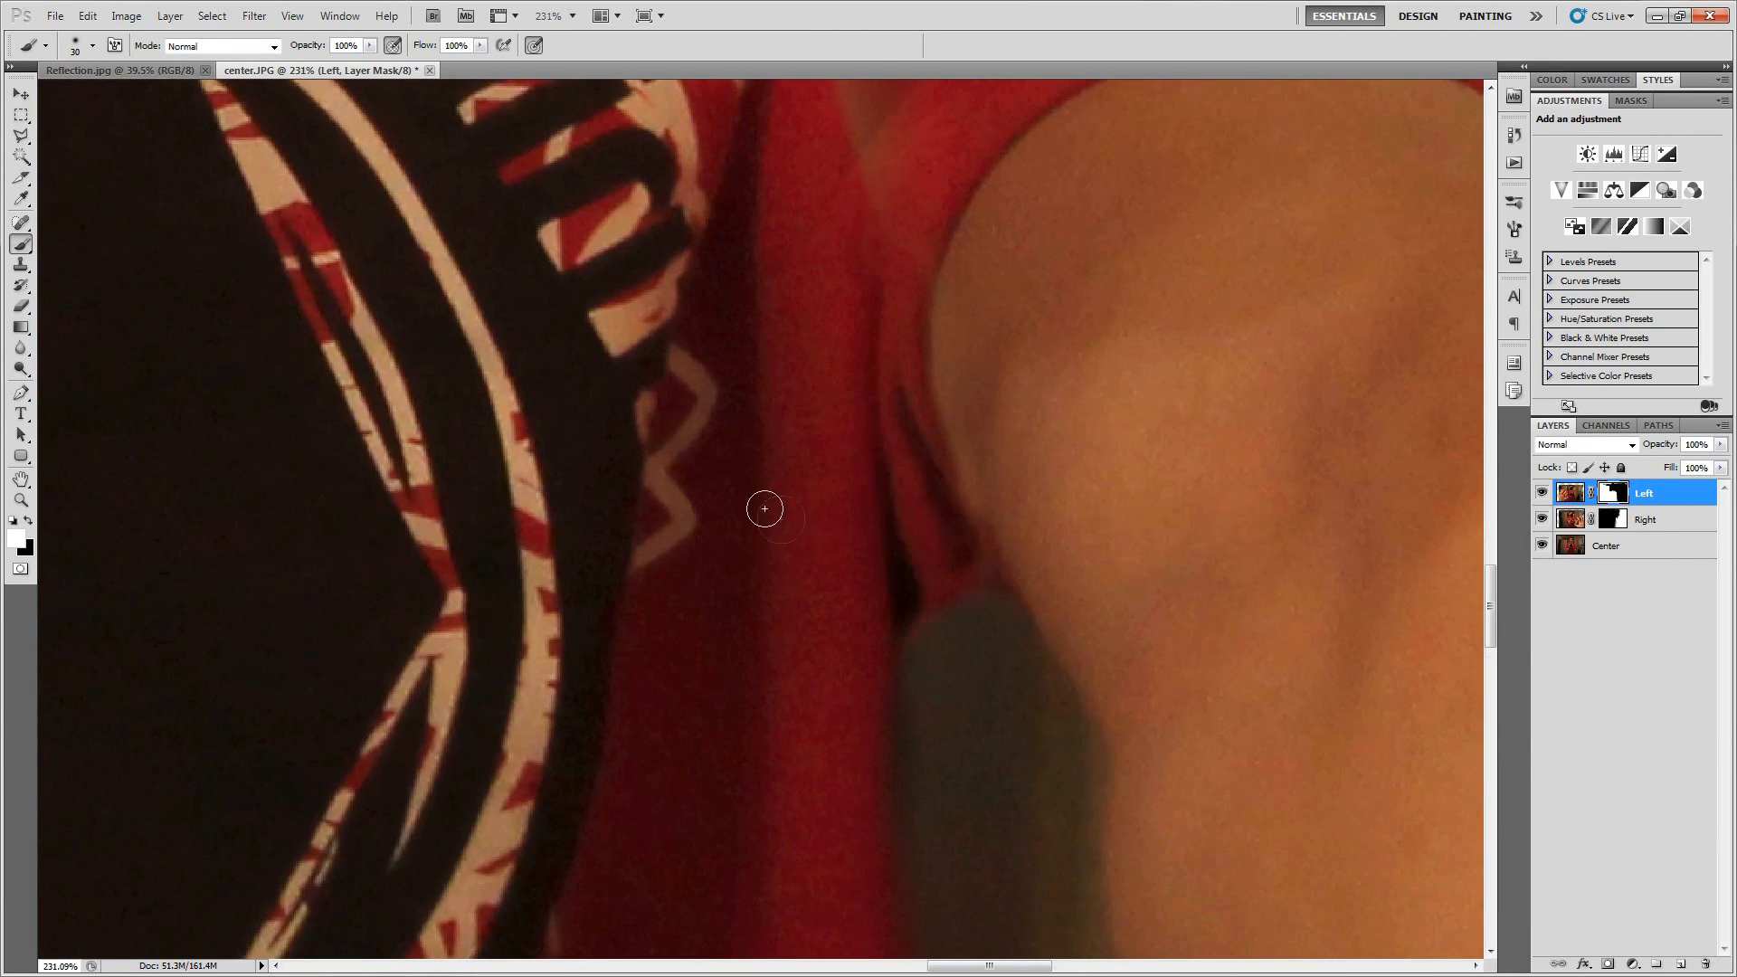
Refine the Left mask in black with the 30 brush along the sleeve hem bordering the upper arm.
scroll(751, 510, down, 5)
scroll(744, 545, up, 6)
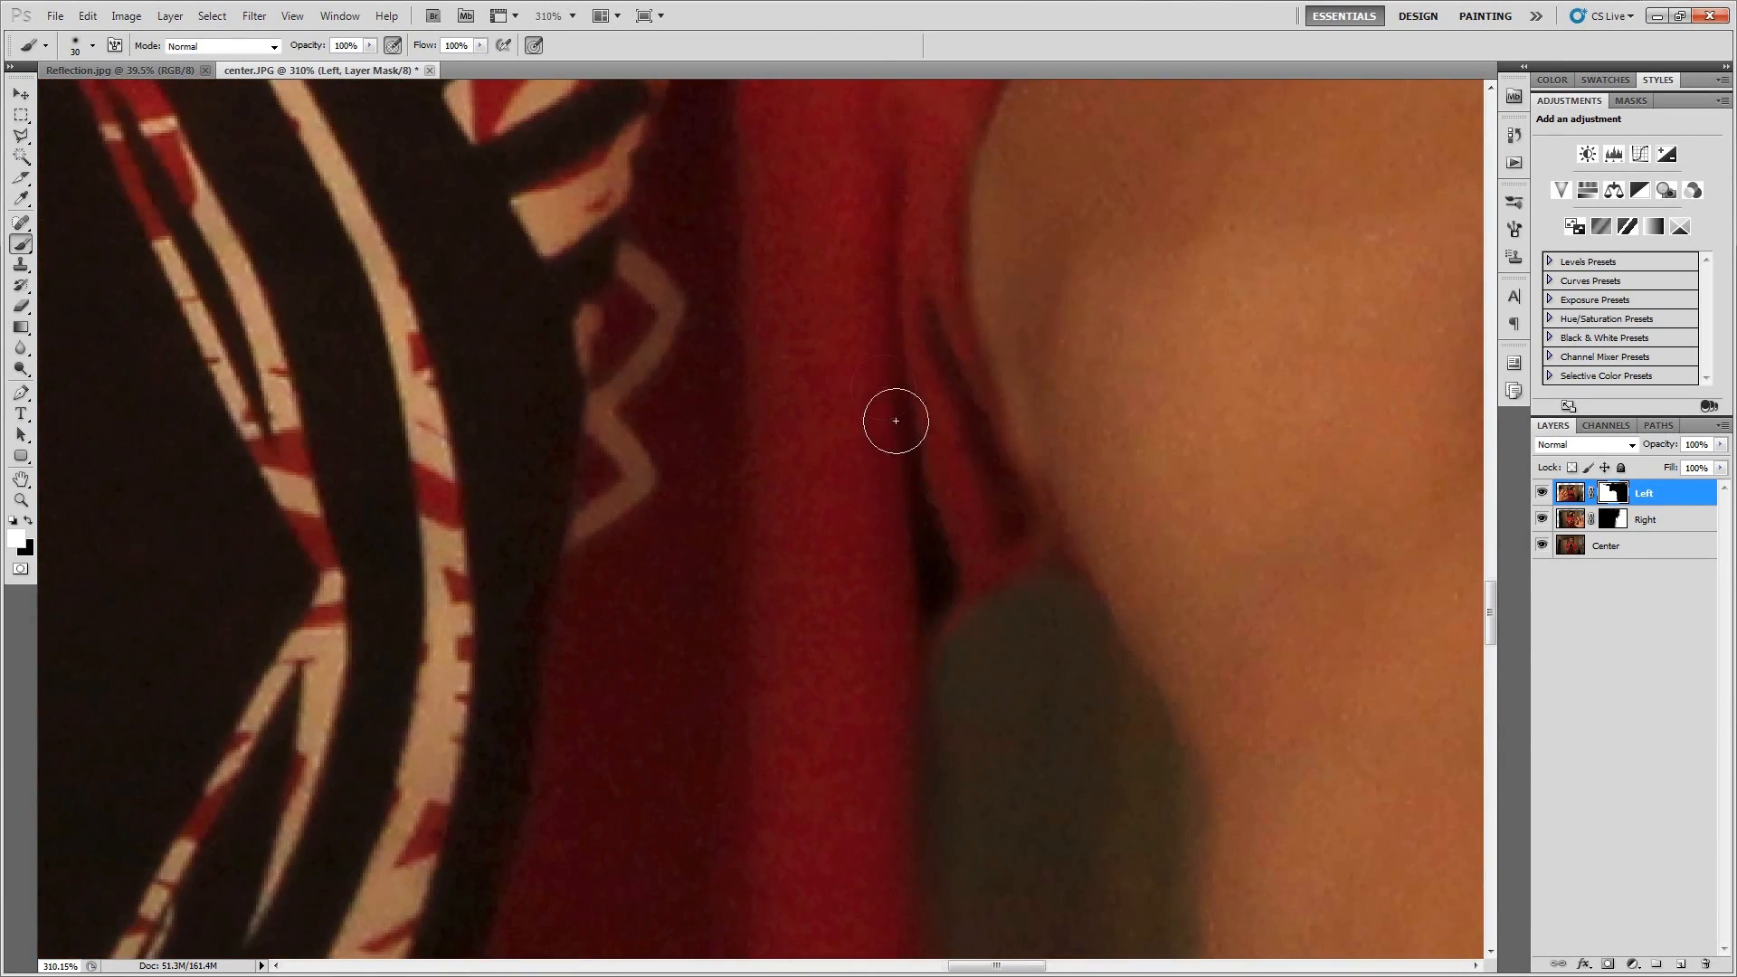
scroll(890, 423, down, 3)
scroll(904, 425, up, 4)
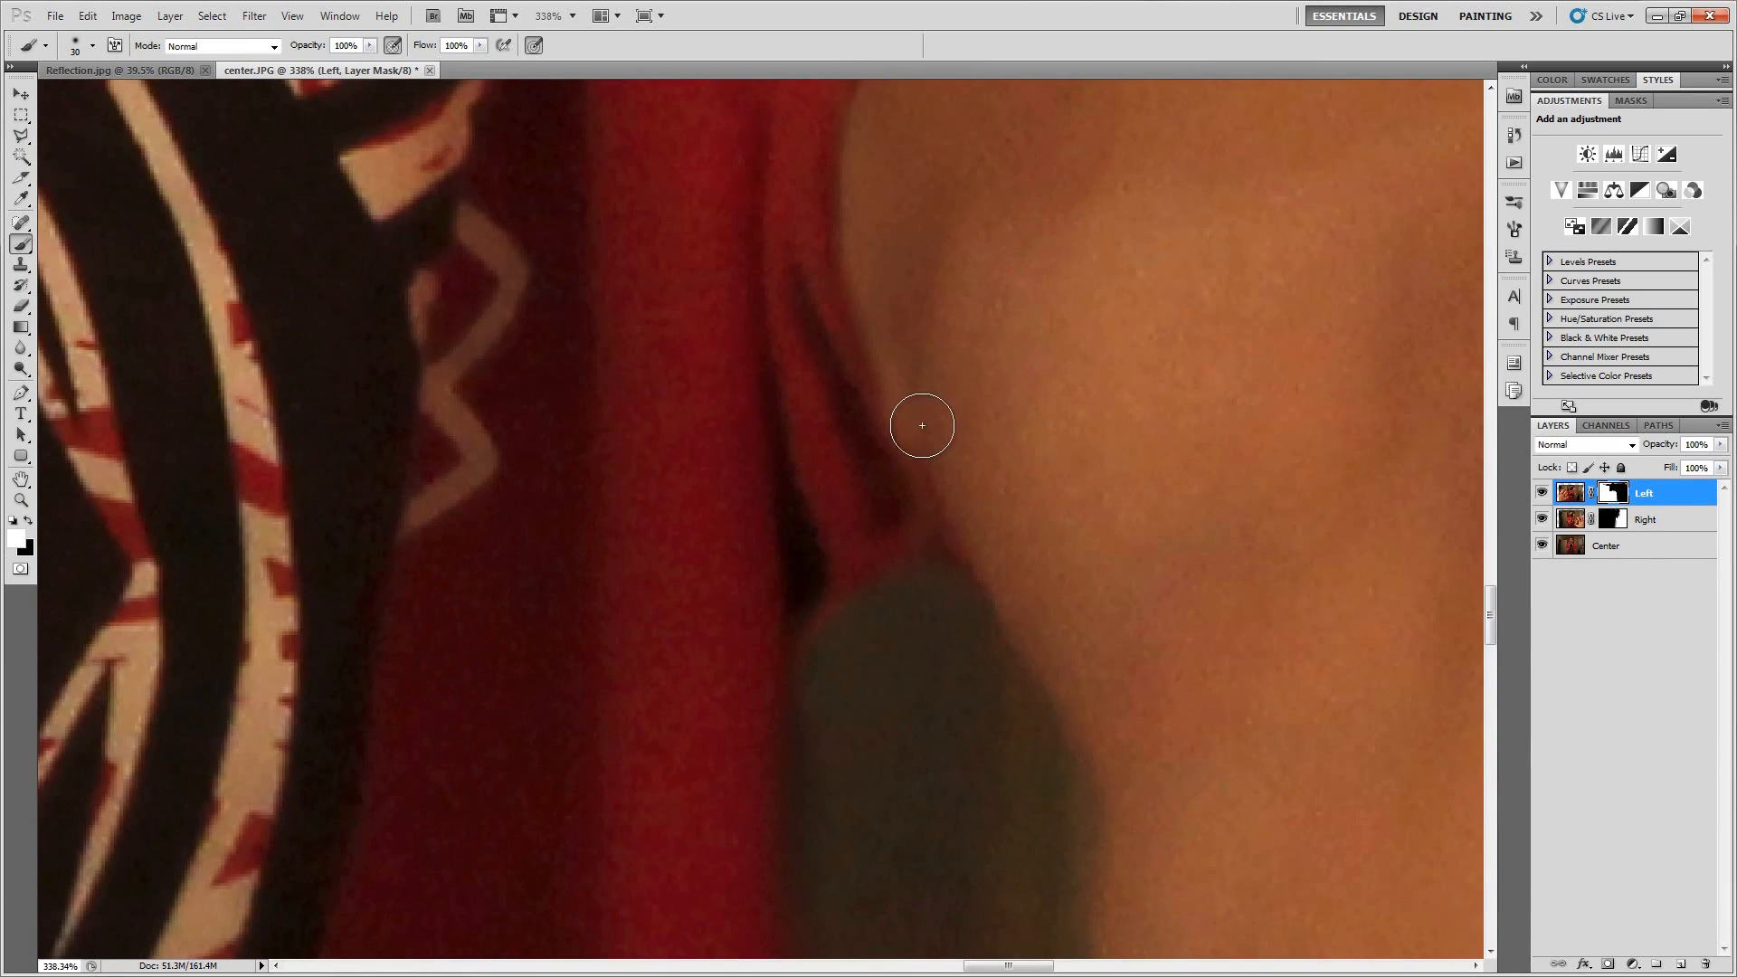
scroll(919, 427, down, 1)
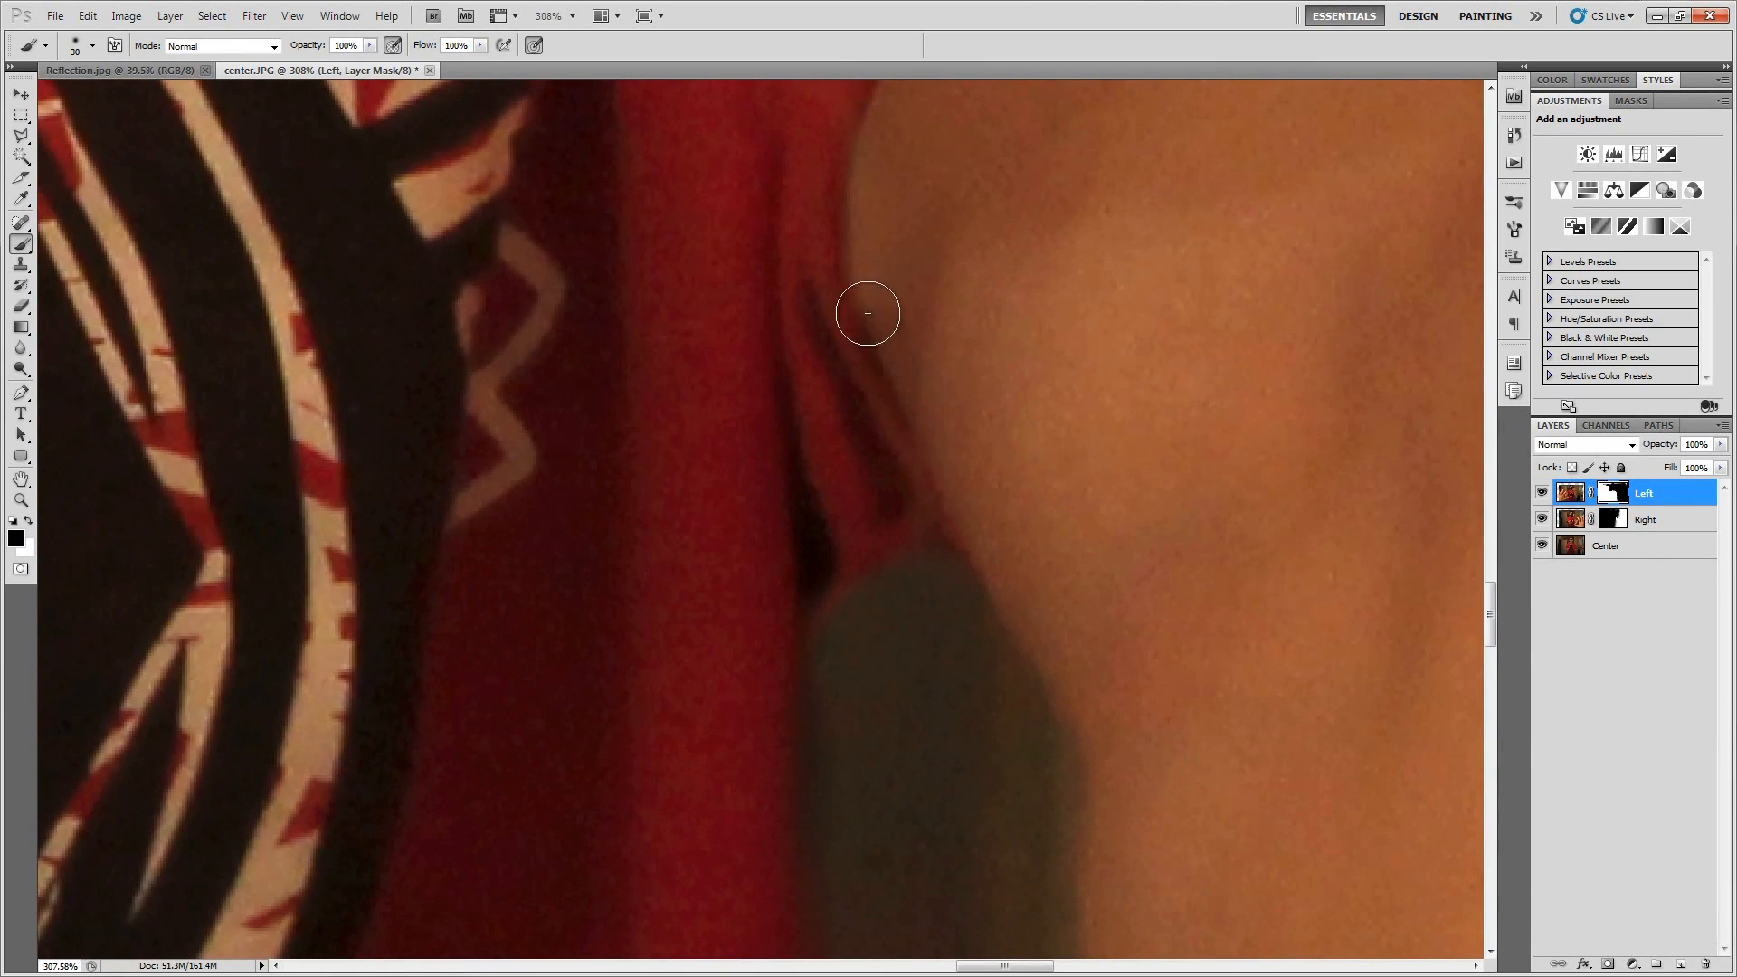
scroll(828, 344, down, 3)
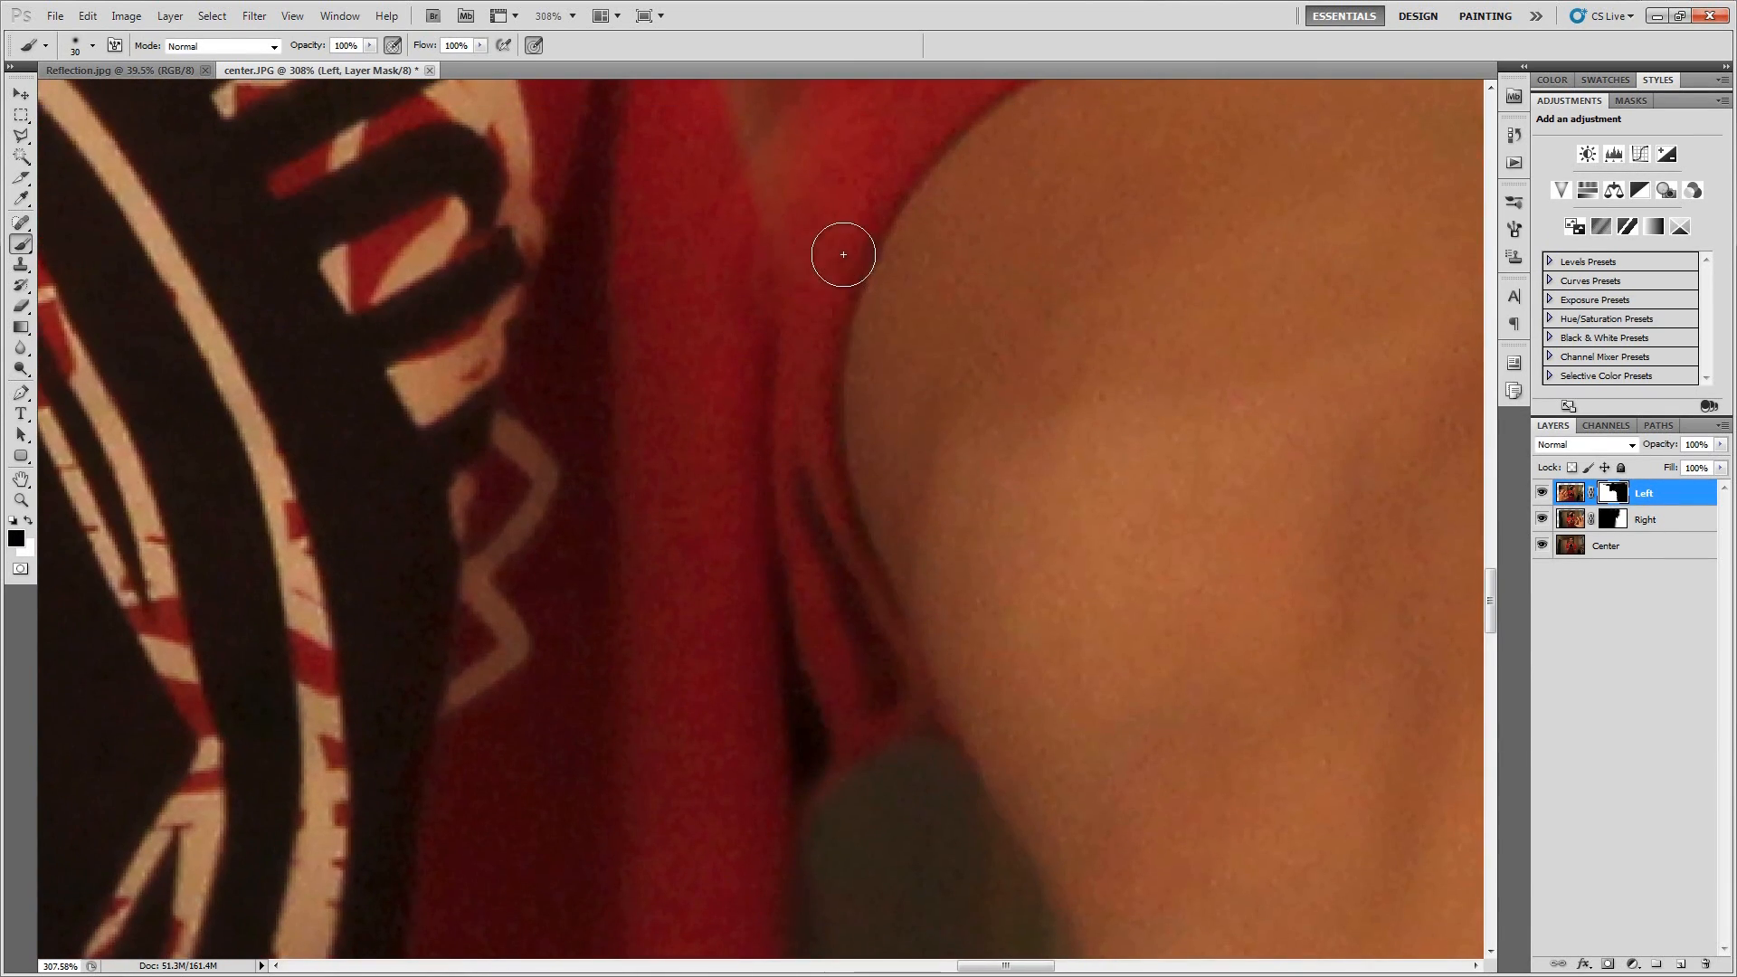
scroll(768, 388, down, 4)
scroll(784, 376, down, 3)
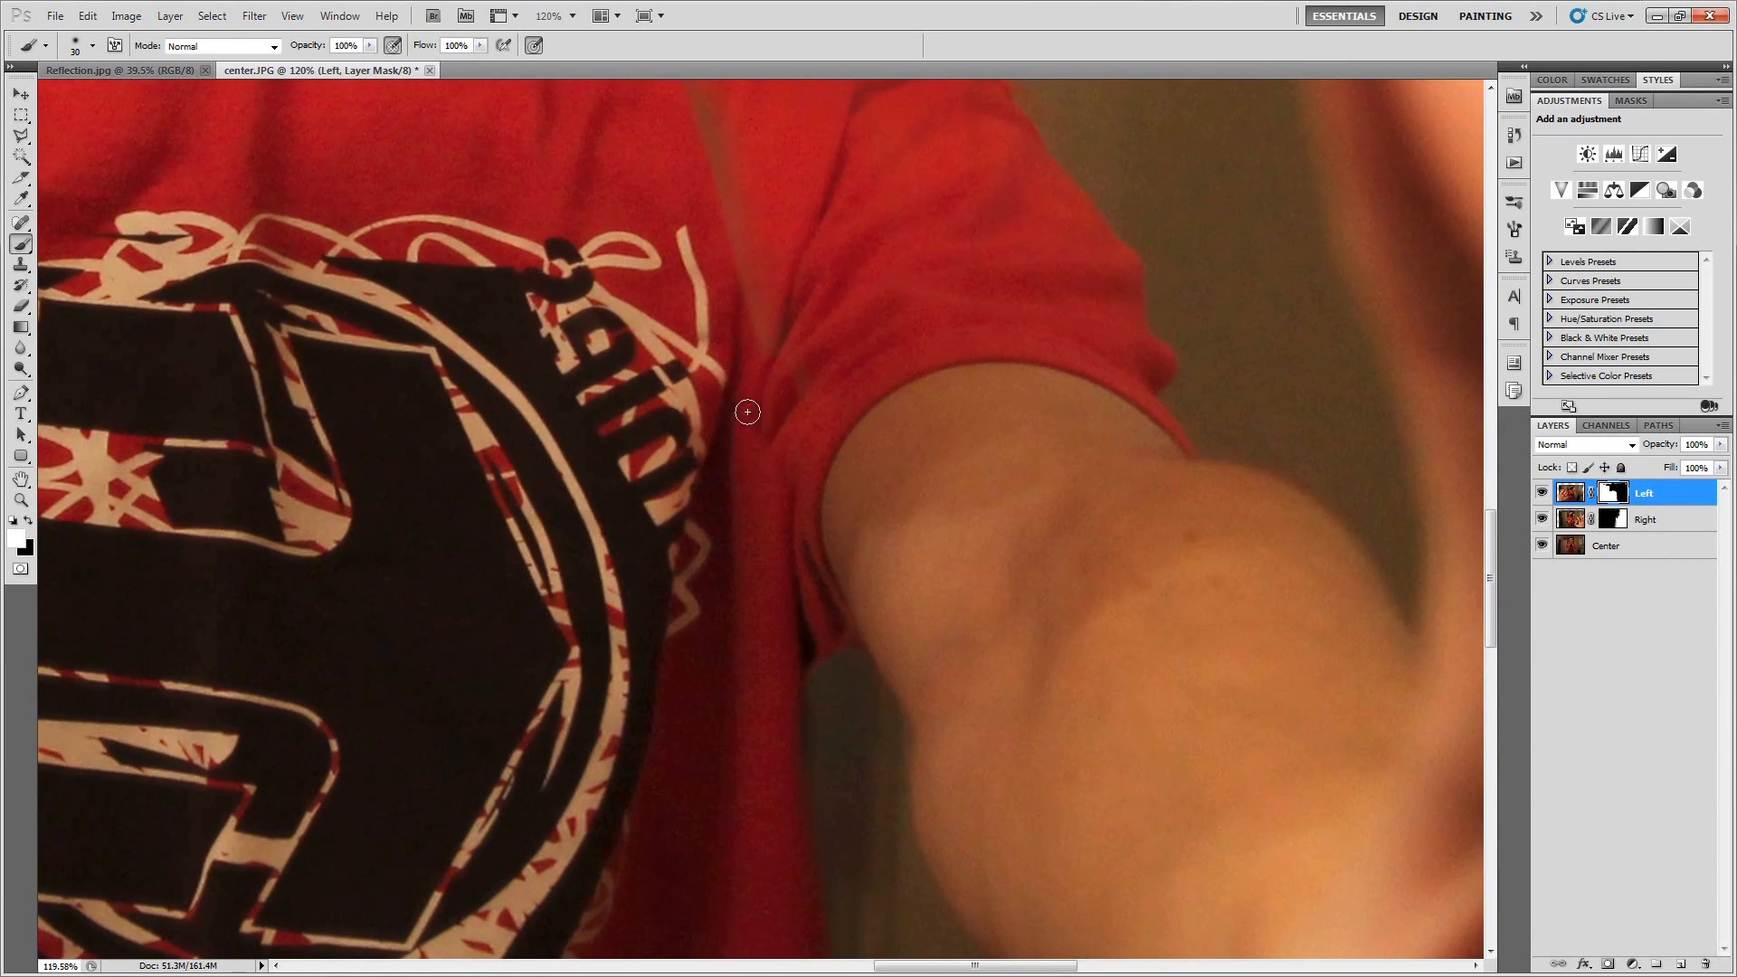
Enlarge the brush to 60 and paint black on the Left mask over the pale seam running up the shirt toward the shoulder.
scroll(760, 422, up, 3)
key(x)
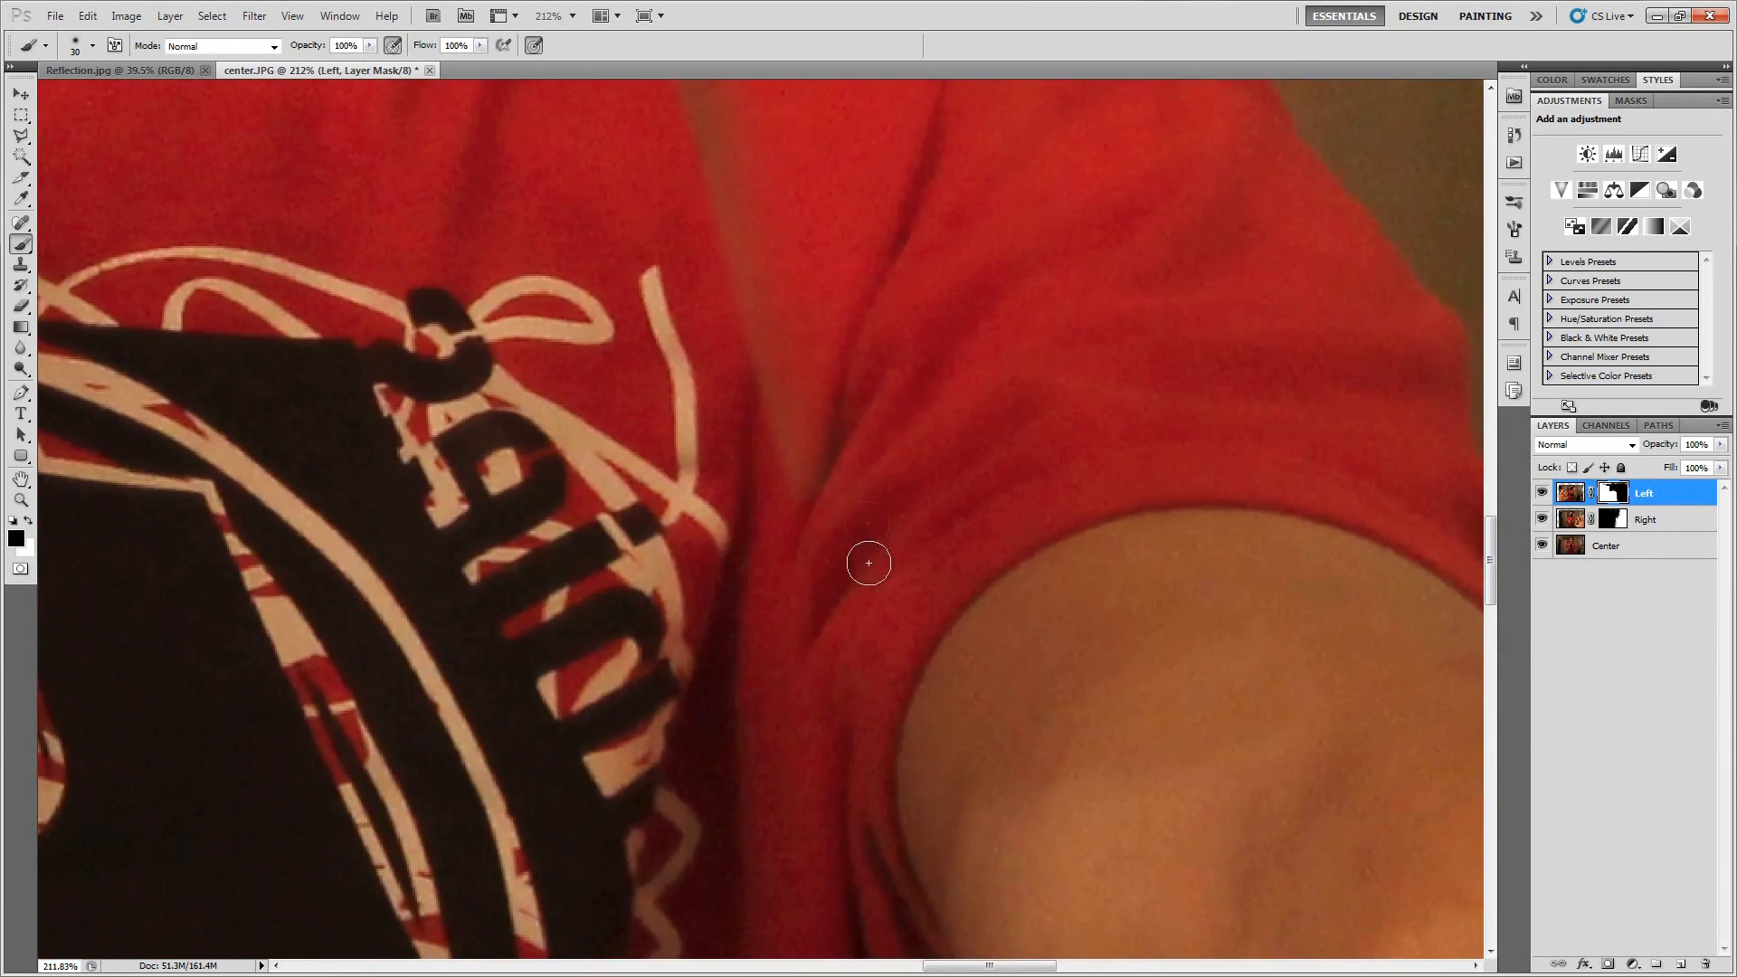
mouse_move(792, 459)
mouse_down()
mouse_move(783, 378)
mouse_move(781, 592)
mouse_up()
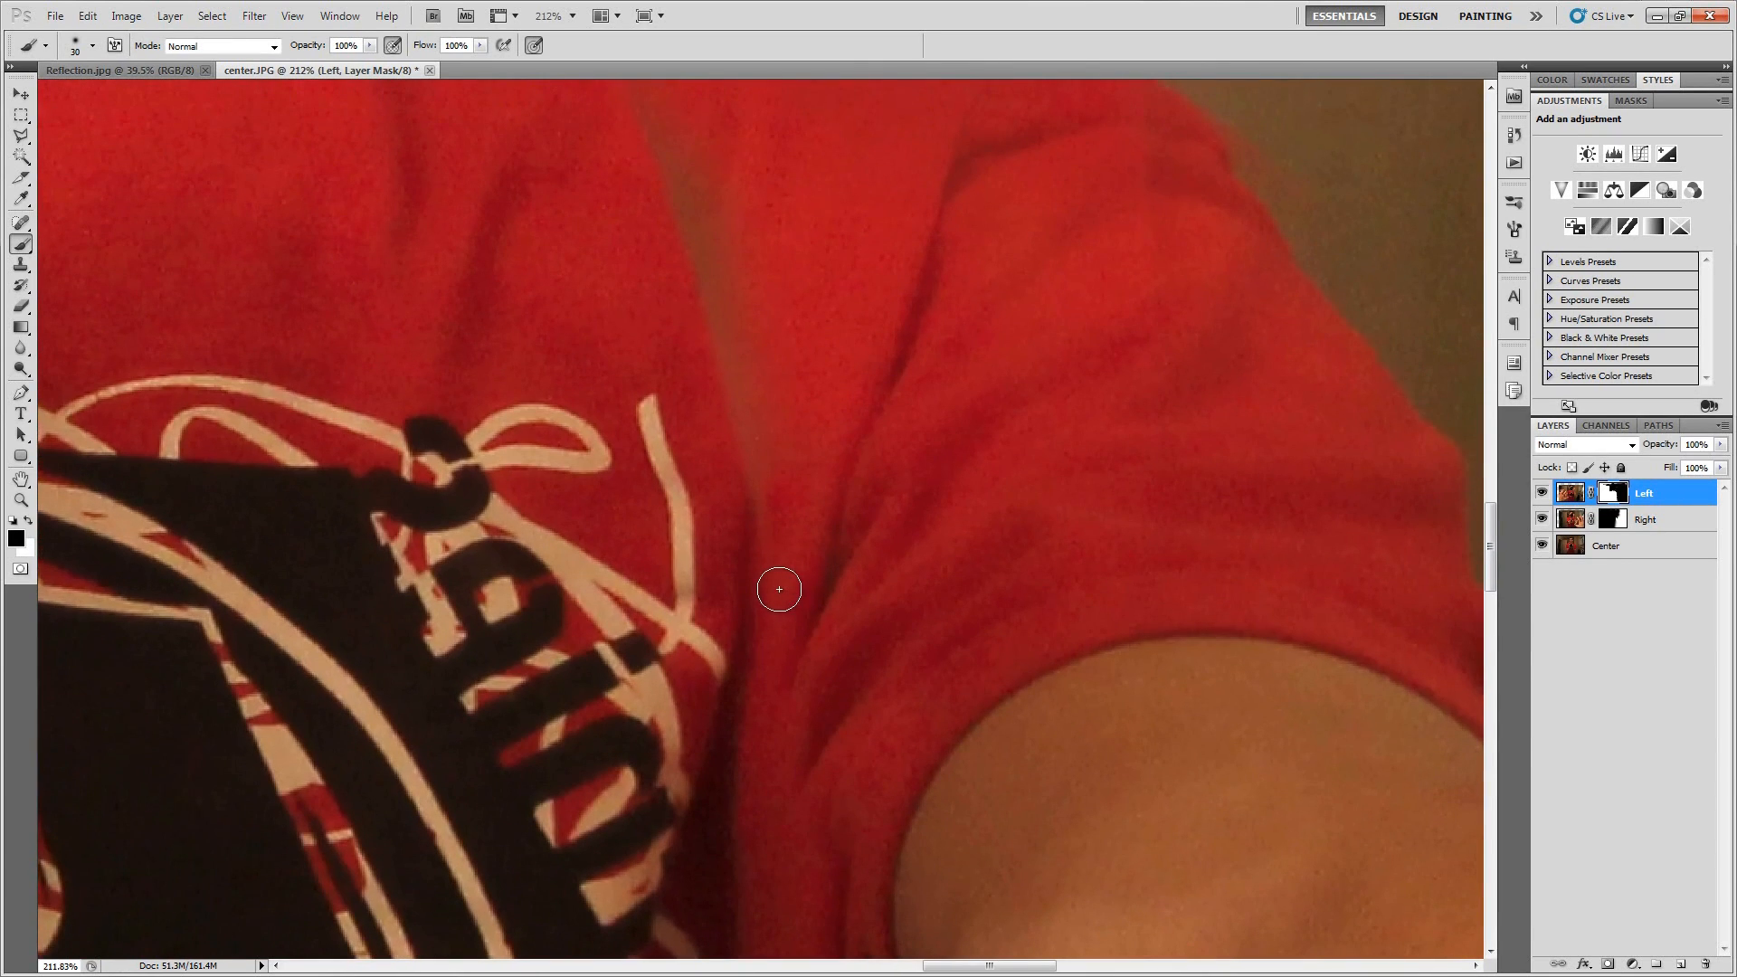
key(])
key(])
key(])
key(])
drag(775, 524, 748, 350)
drag(754, 441, 726, 318)
scroll(762, 451, down, 2)
drag(911, 539, 923, 717)
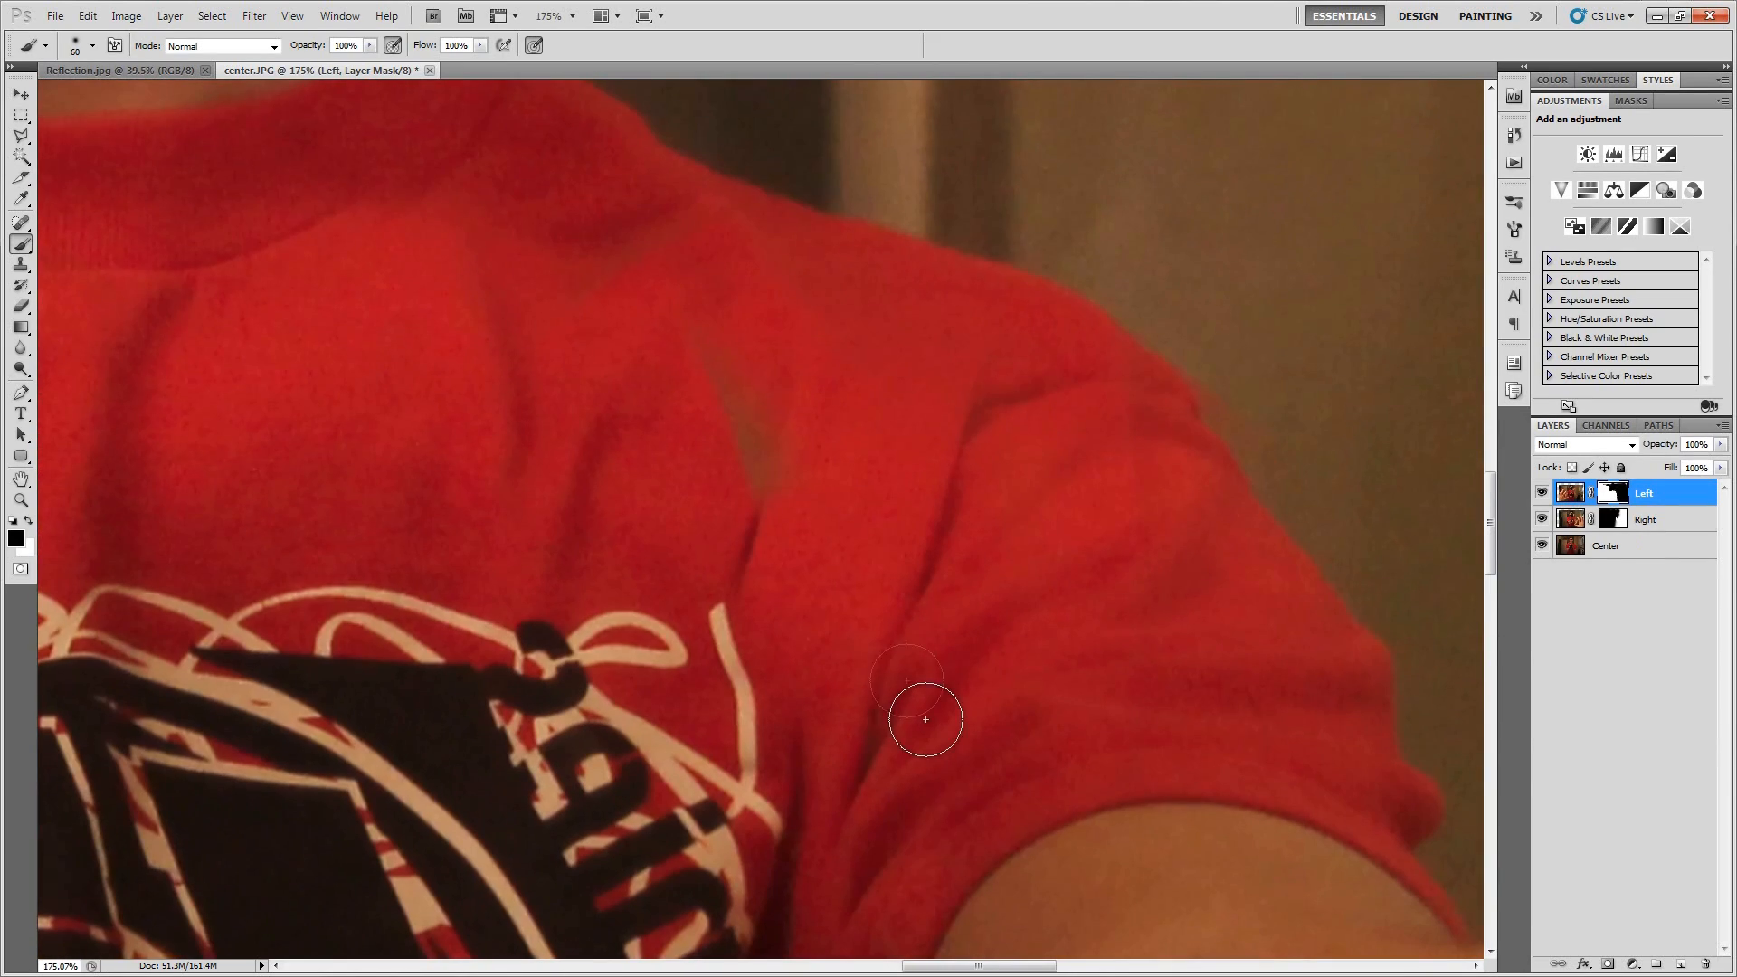
scroll(696, 372, down, 3)
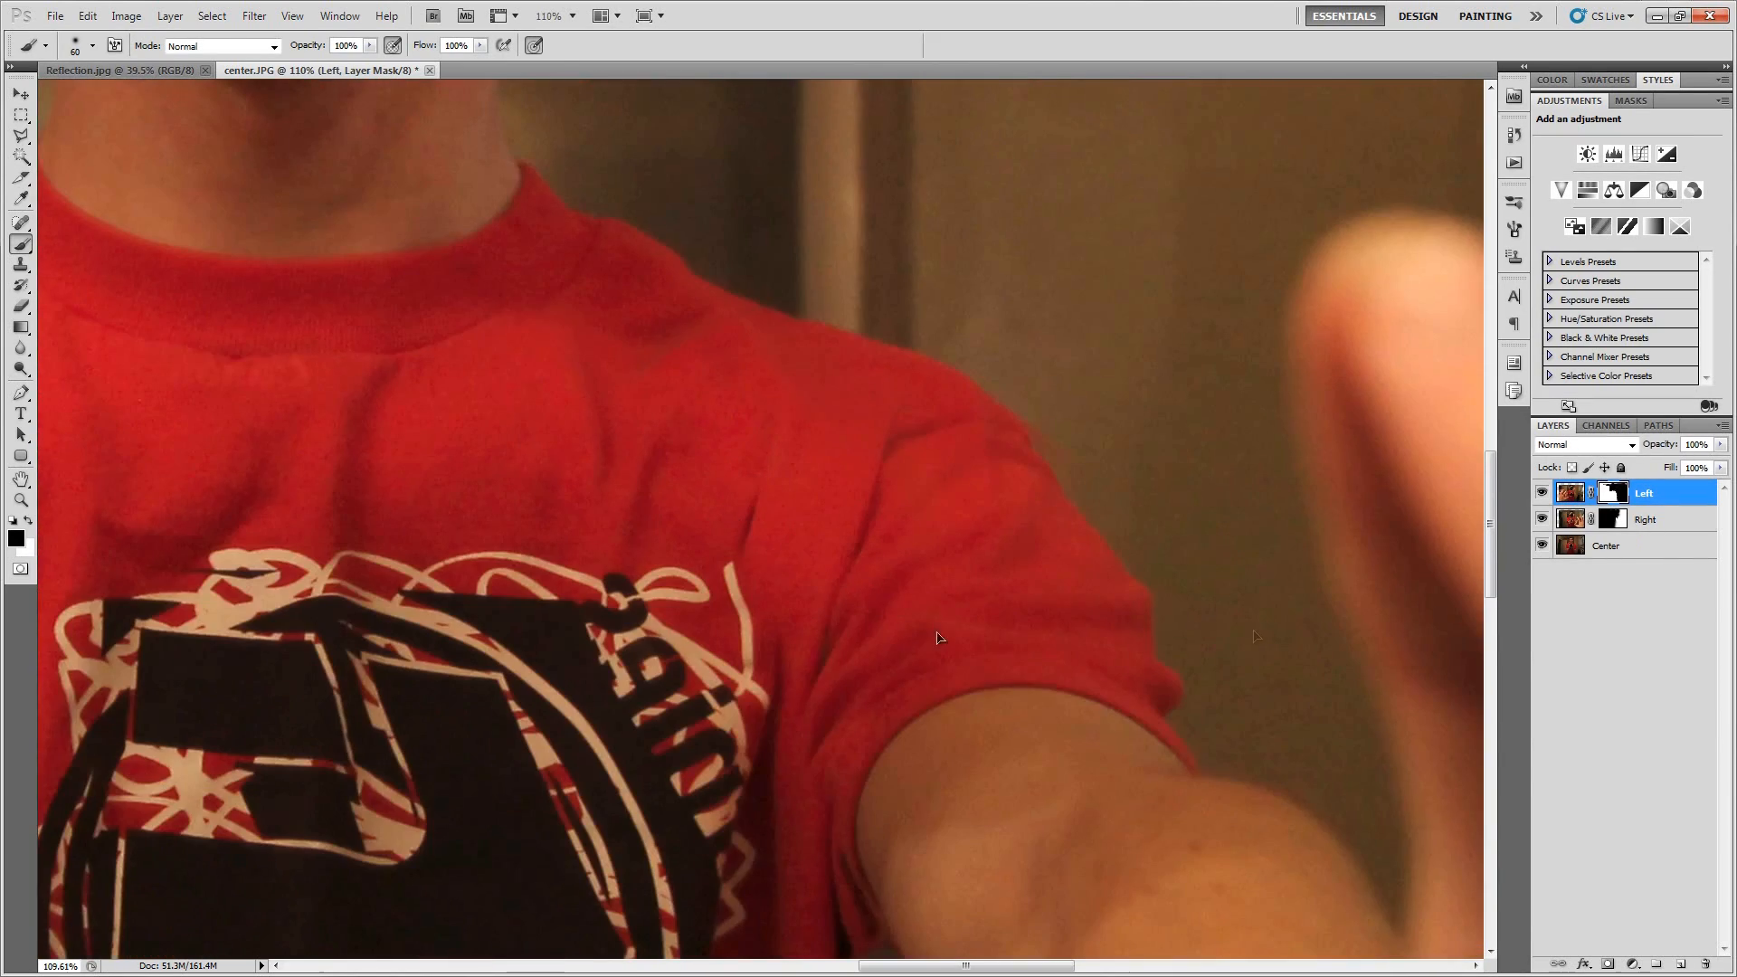
mouse_move(796, 747)
mouse_down()
mouse_move(837, 643)
mouse_move(841, 511)
mouse_up()
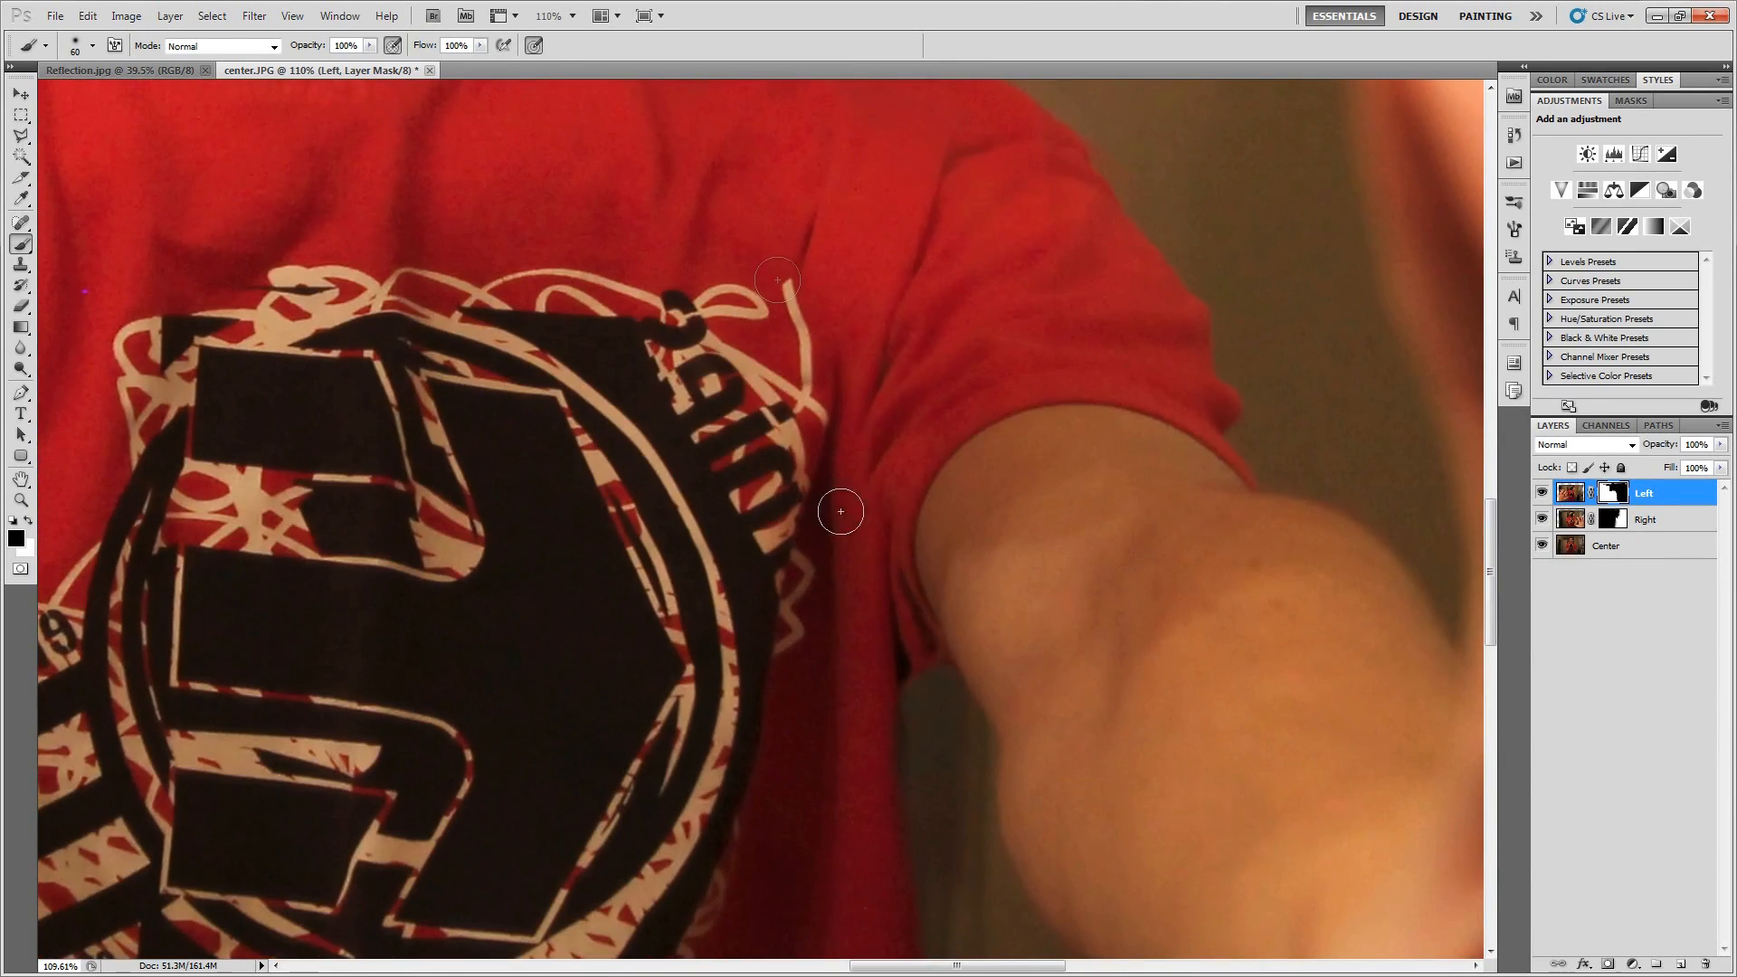
drag(681, 671, 939, 337)
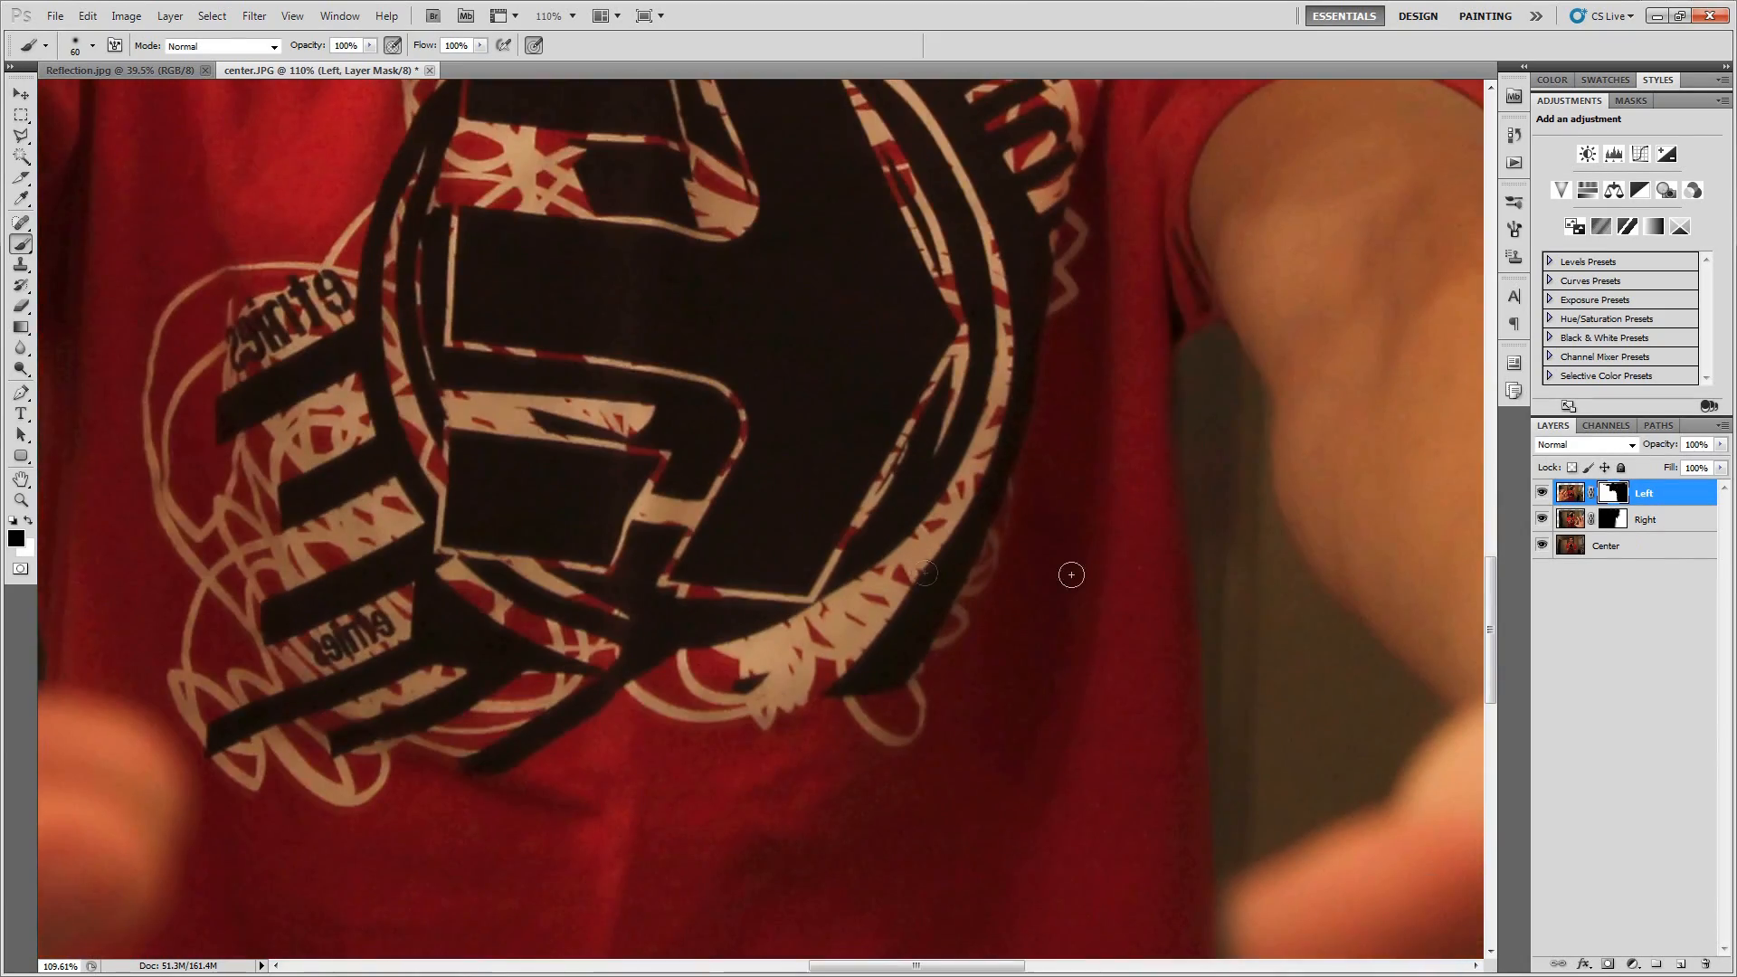
scroll(863, 559, down, 5)
scroll(883, 508, up, 5)
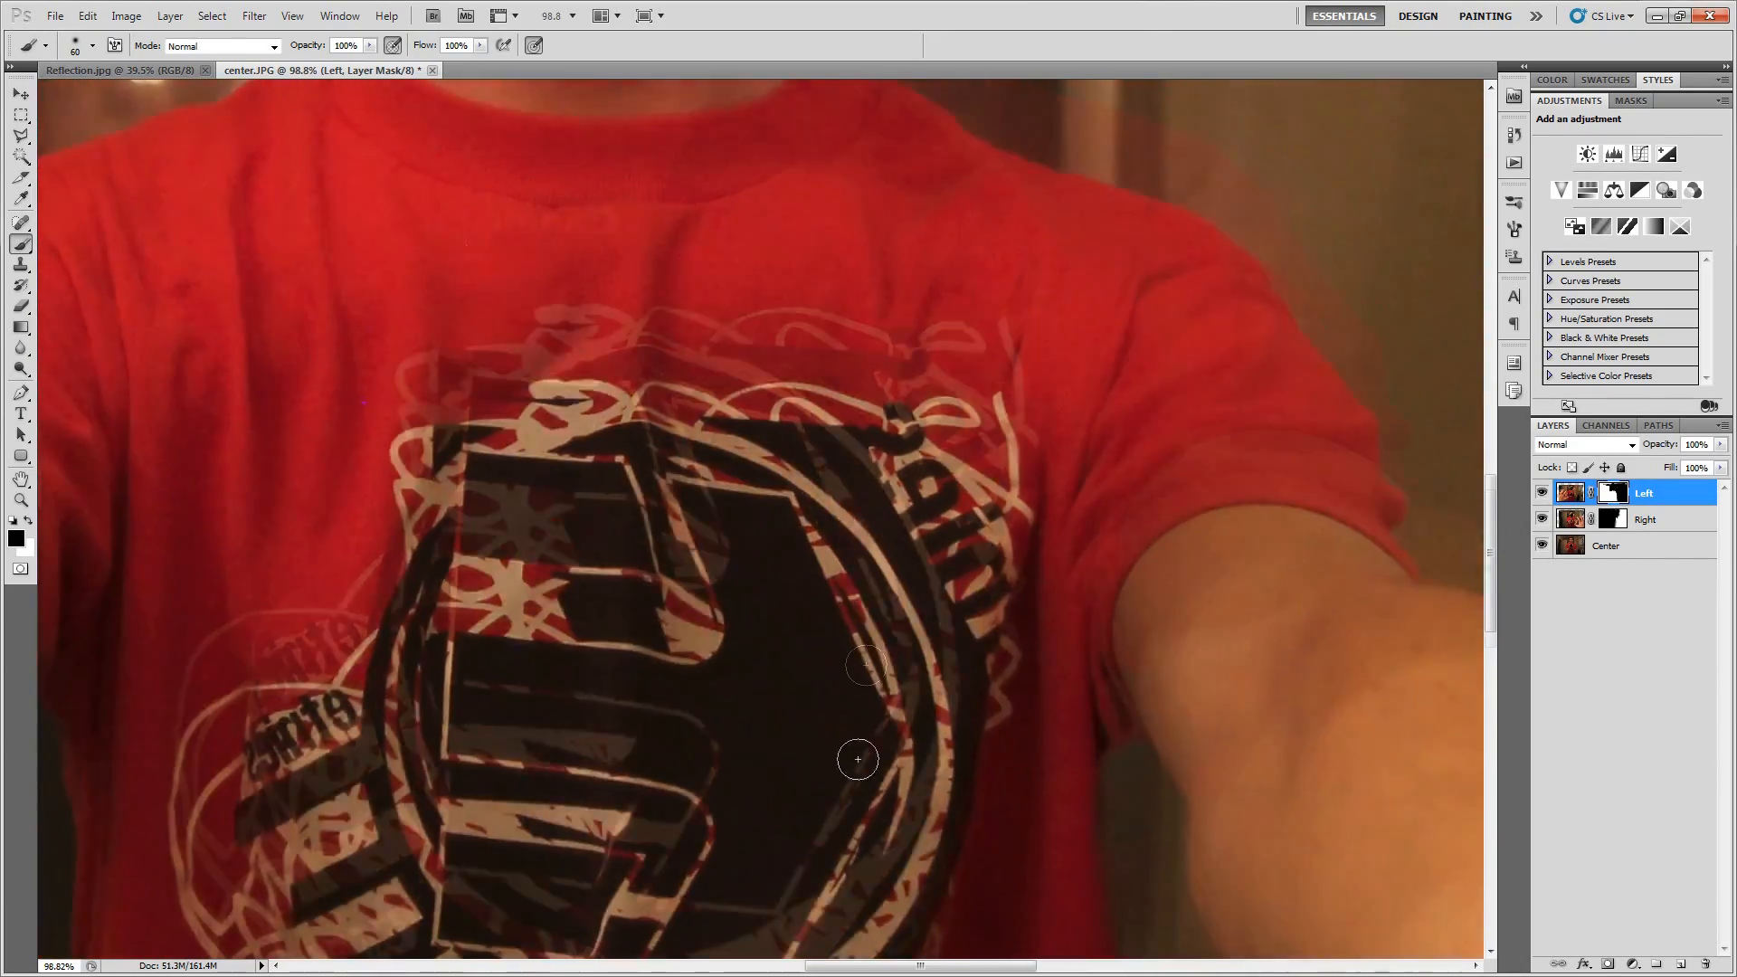
Reduce the brush to 15 and paint white on the Left mask over the thin printed loop beside the shirt lettering.
key(x)
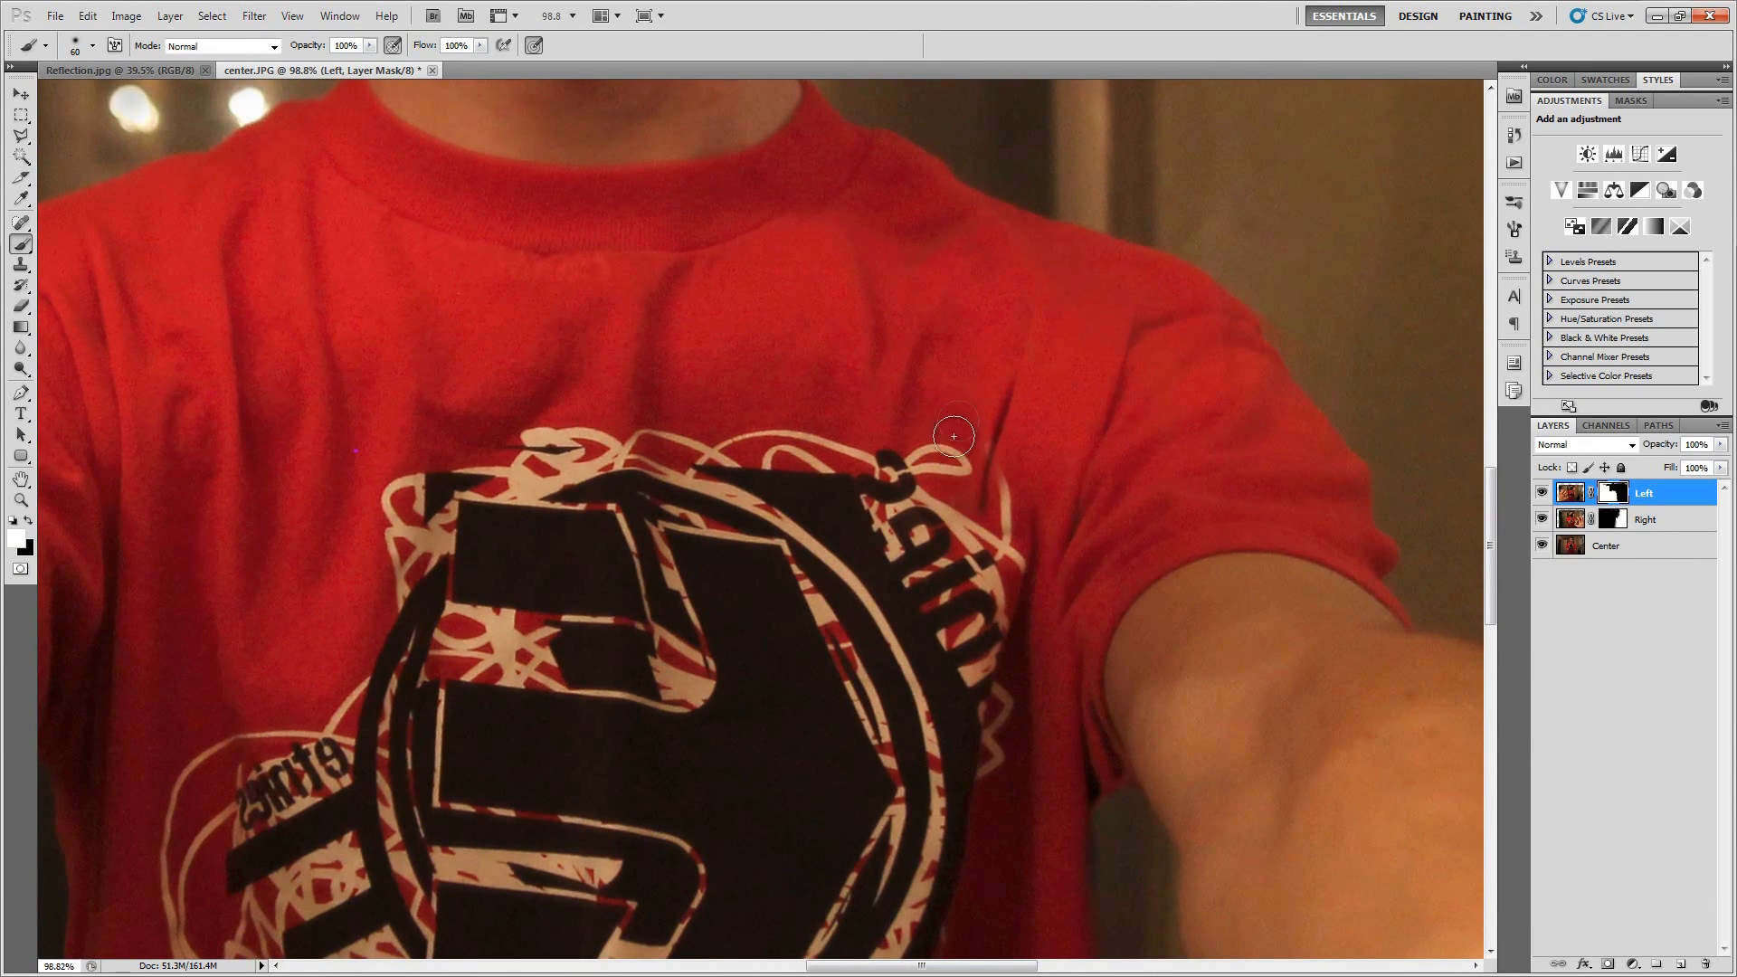
scroll(1063, 452, up, 3)
key(bracketleft)
drag(953, 519, 950, 492)
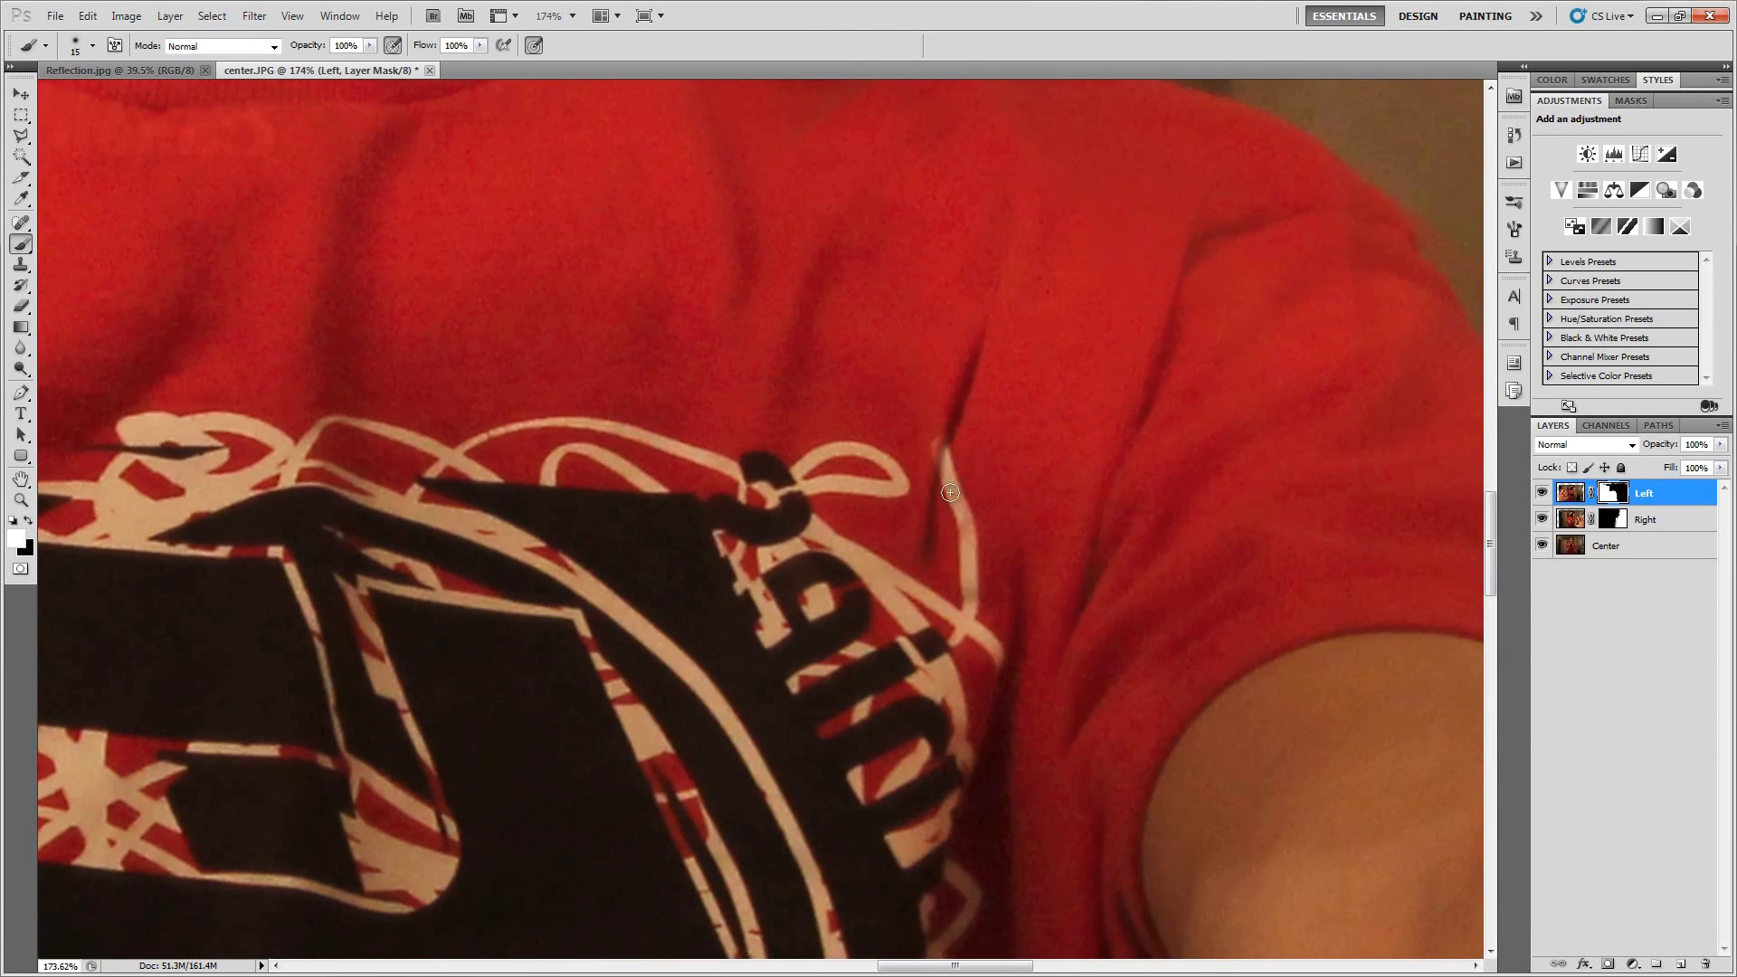
scroll(924, 448, down, 5)
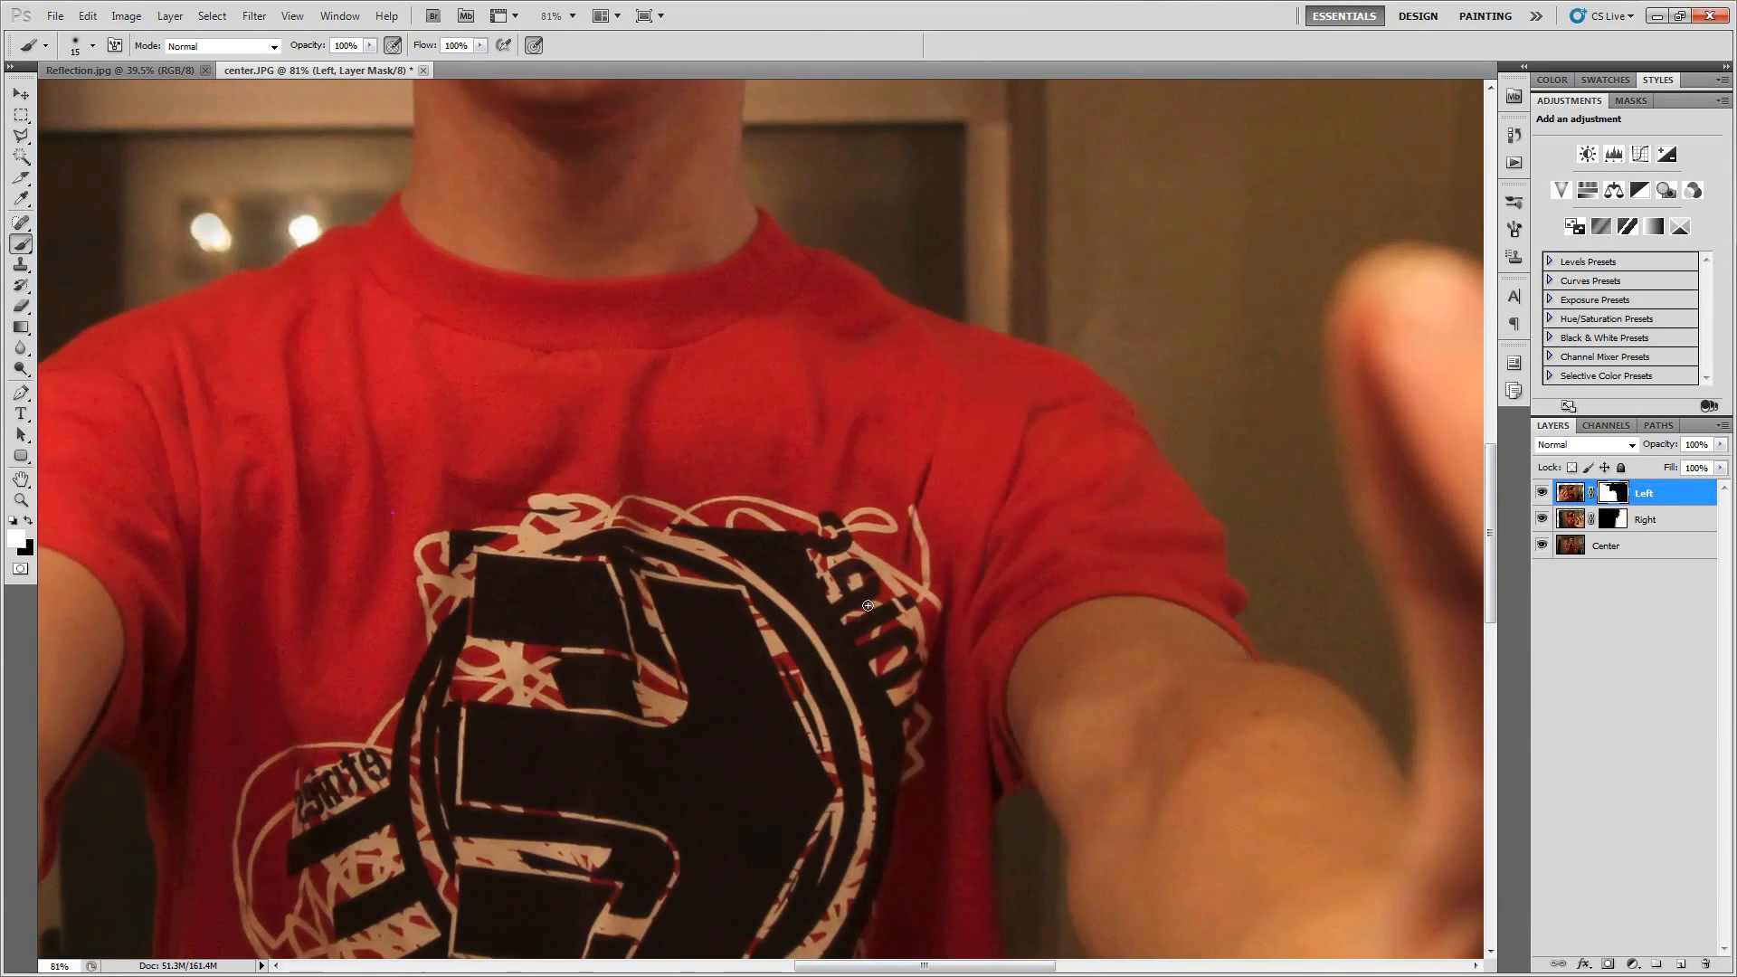
Enlarge the brush to 60 and paint black on the Left mask over the shirt fabric just above the print's lettering.
scroll(895, 489, up, 2)
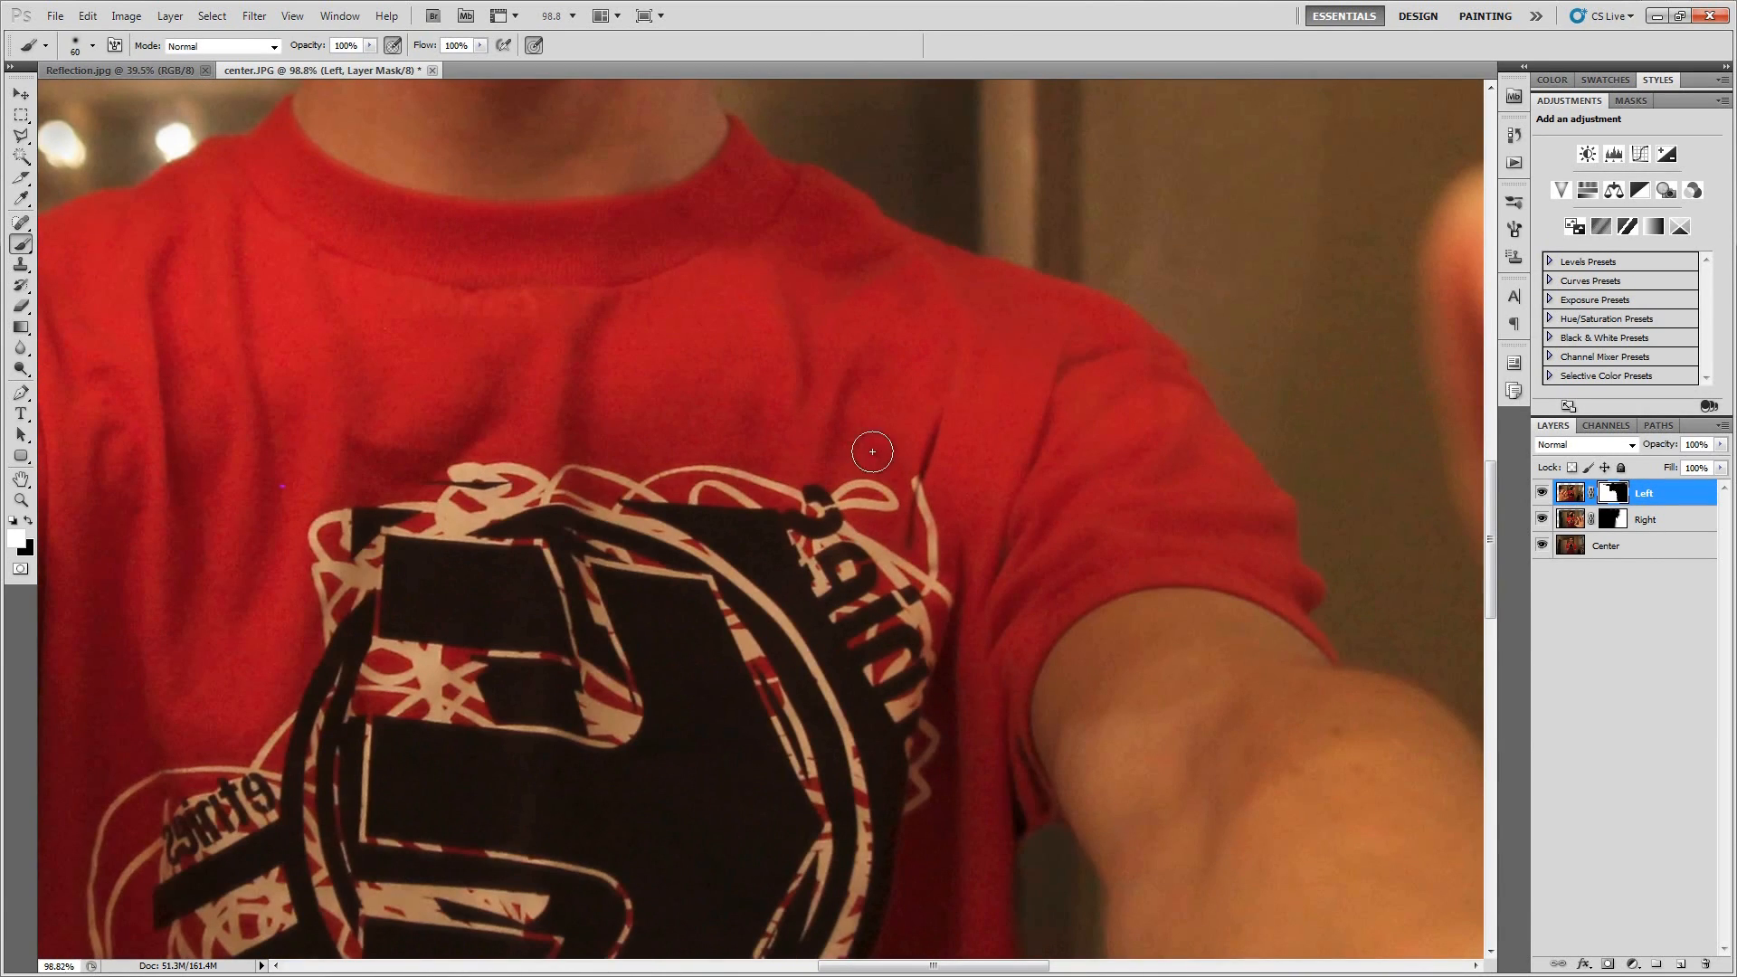
key(x)
mouse_move(821, 445)
mouse_down()
mouse_move(871, 456)
mouse_move(833, 464)
mouse_up()
key(x)
scroll(846, 481, down, 2)
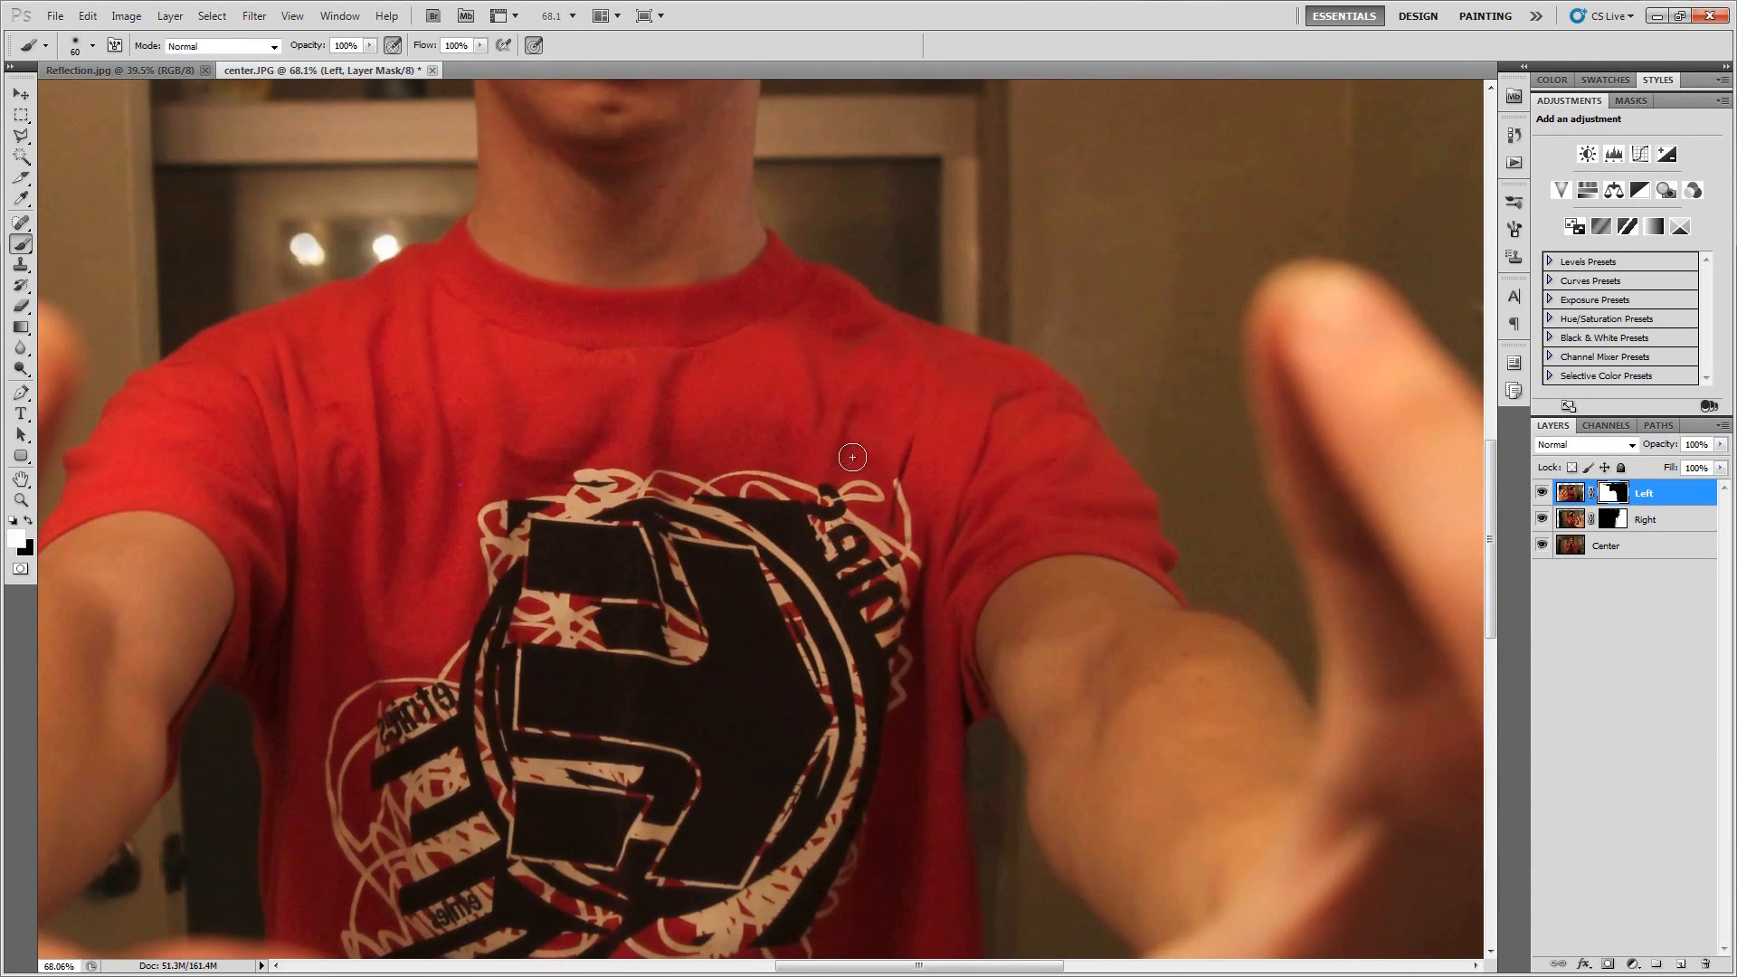
scroll(854, 478, down, 3)
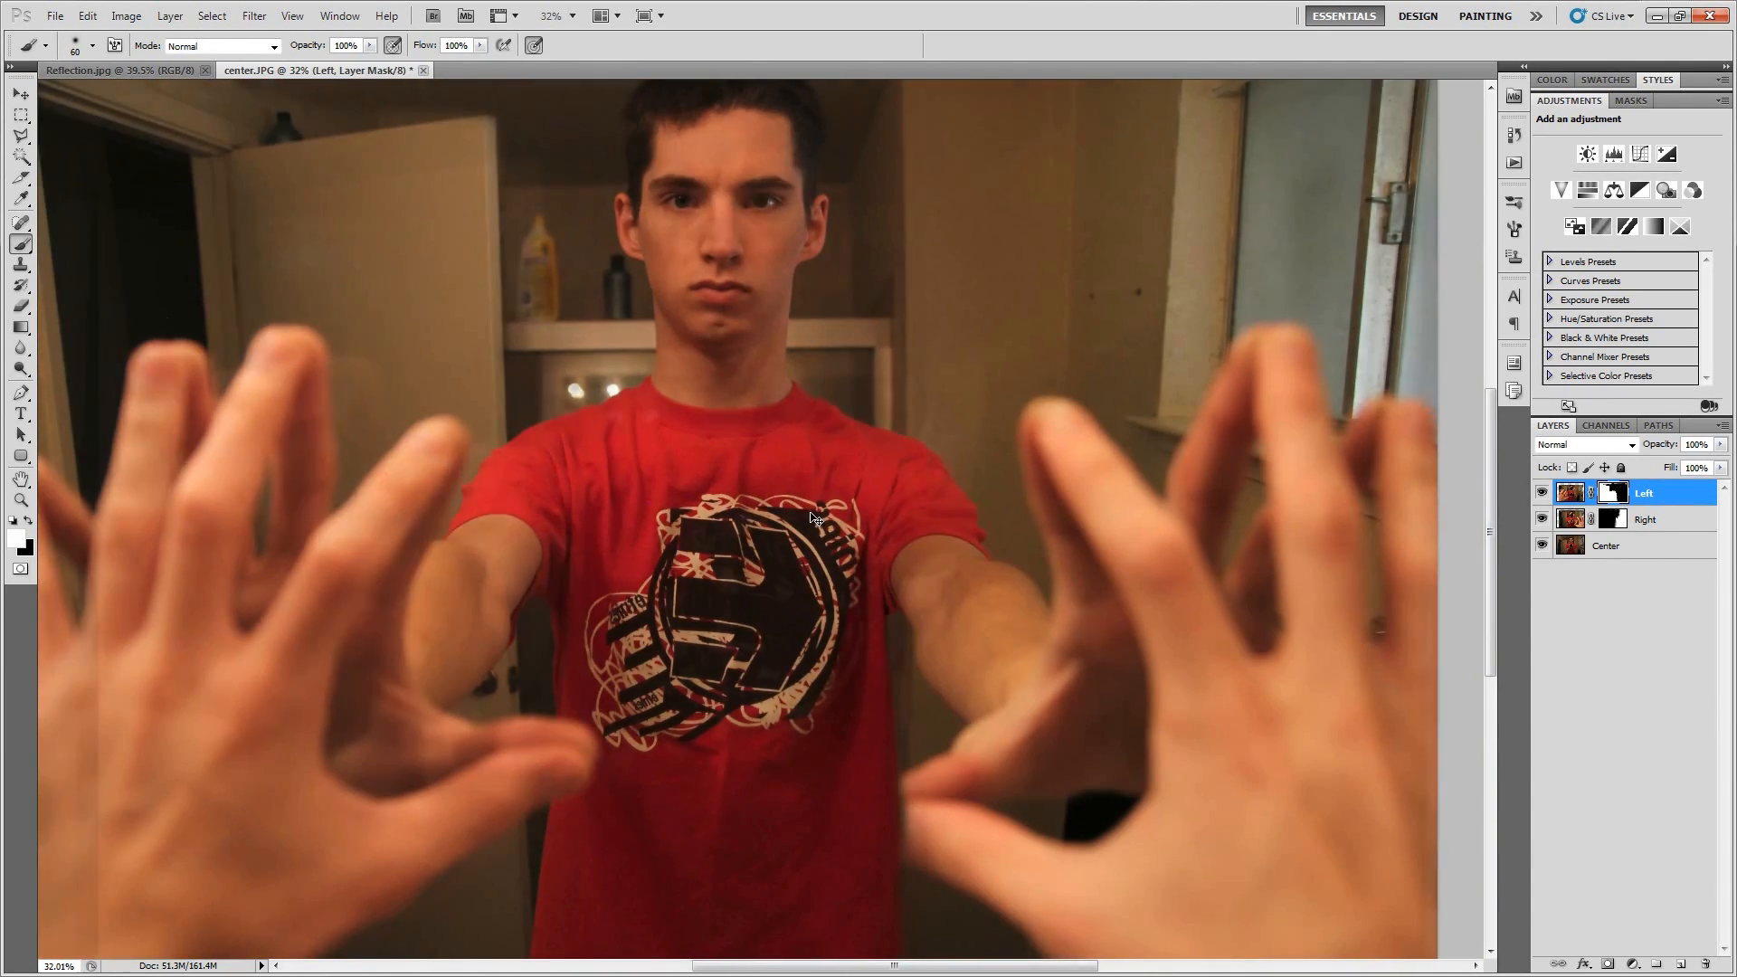
scroll(812, 517, down, 1)
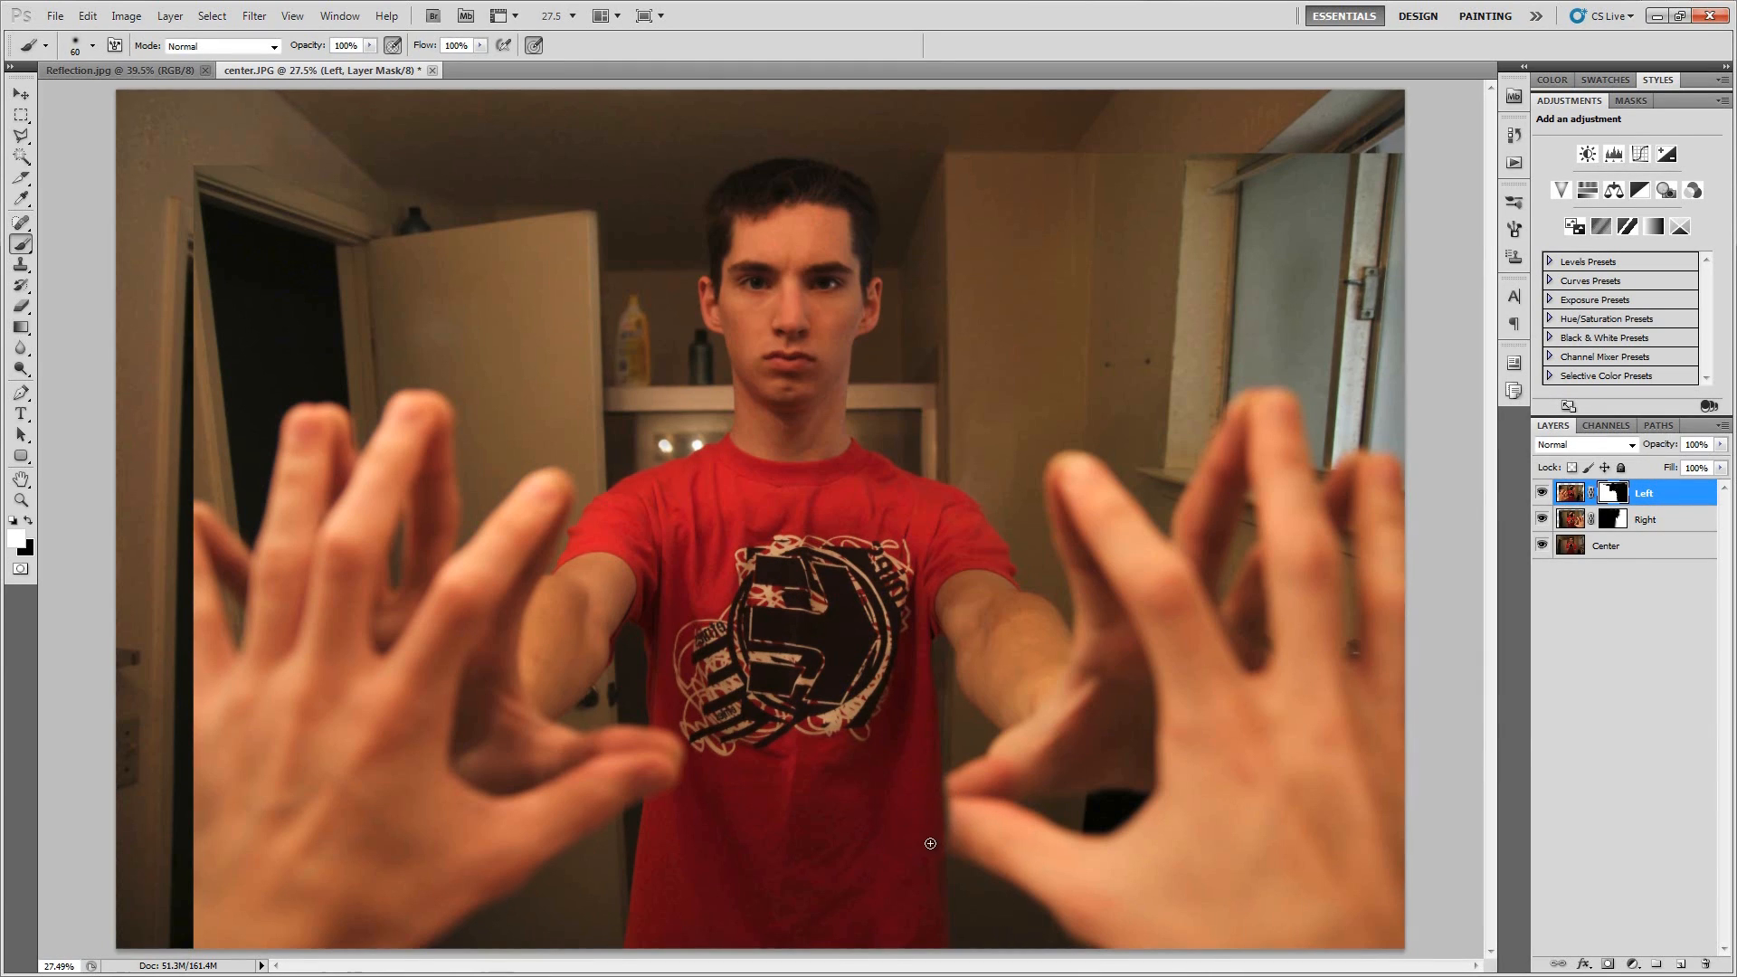
With a 250 brush, paint black on the Left mask to uncover the right-hand thumb tip, and white over the shirt beside the print.
click(1614, 520)
key(bracketright)
key(bracketright)
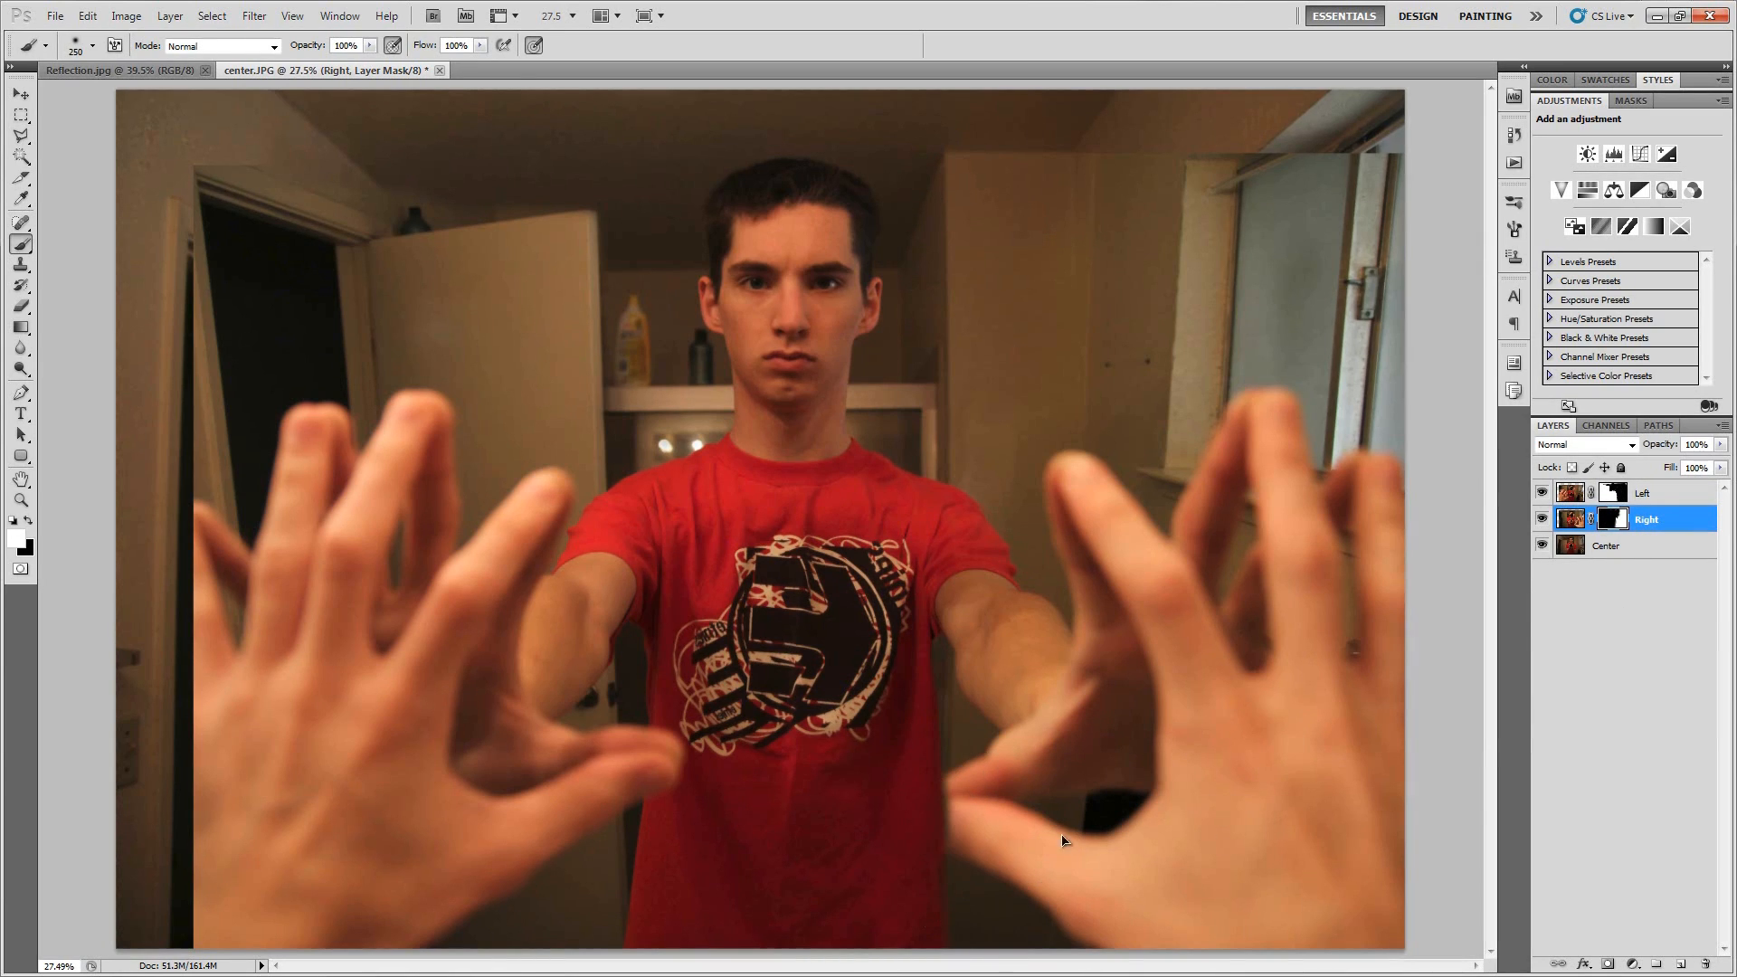
click(1614, 497)
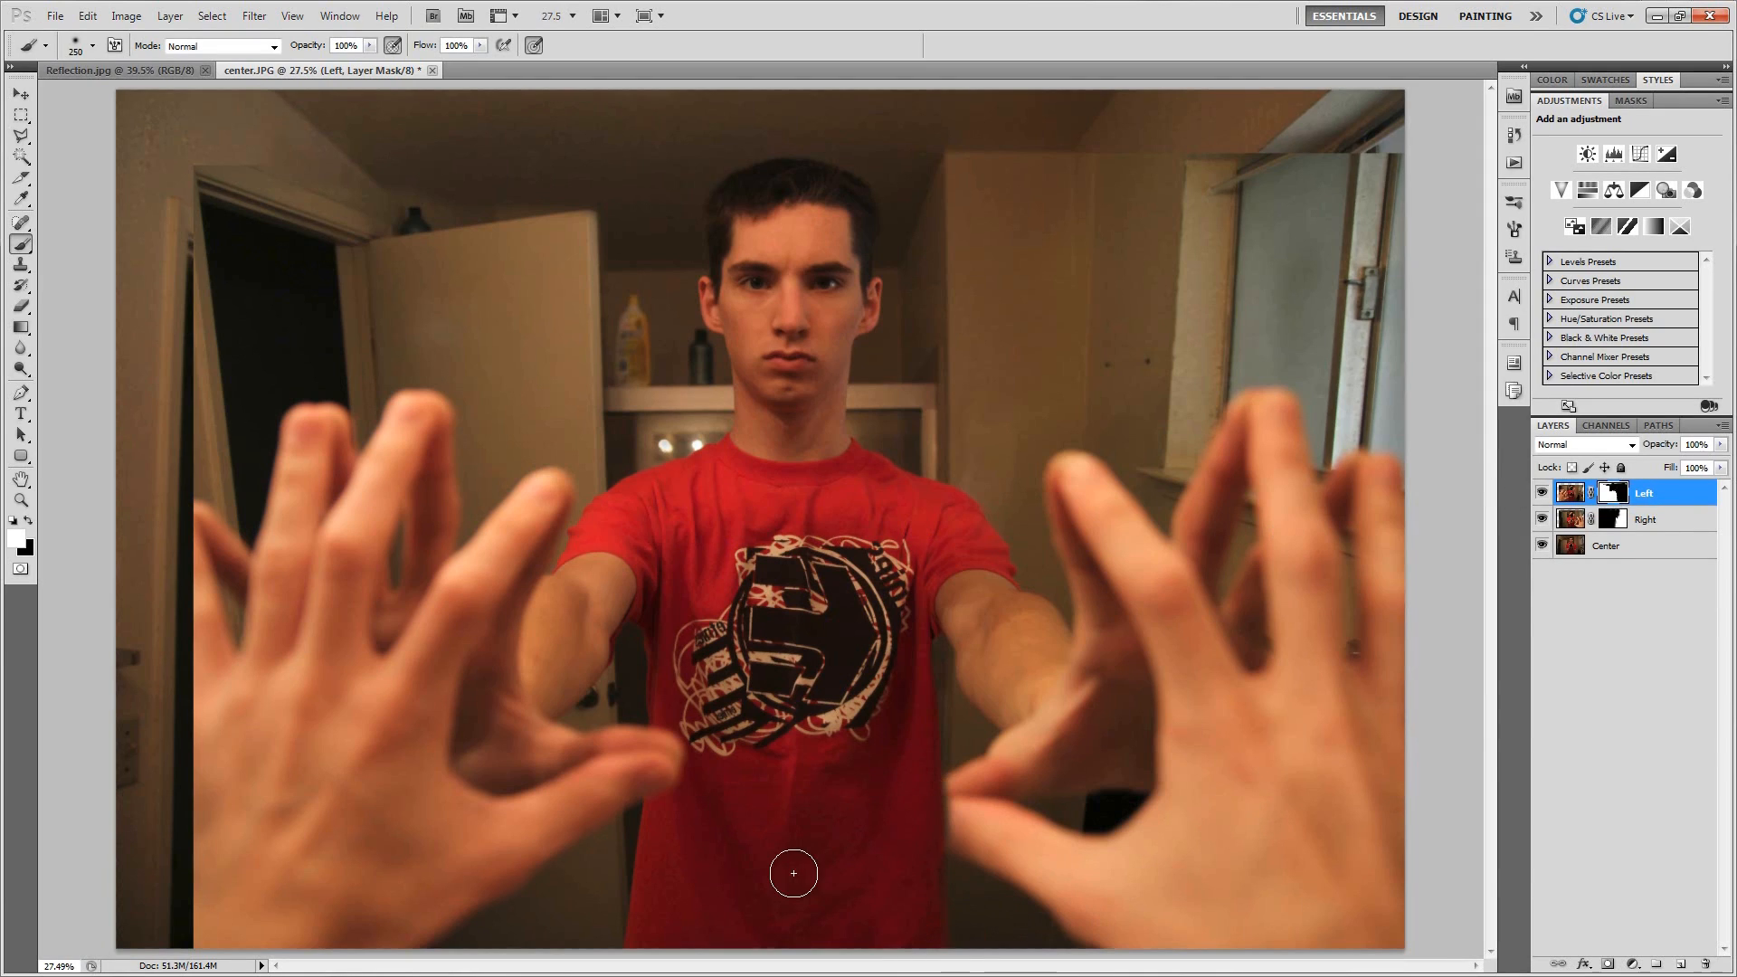
key(x)
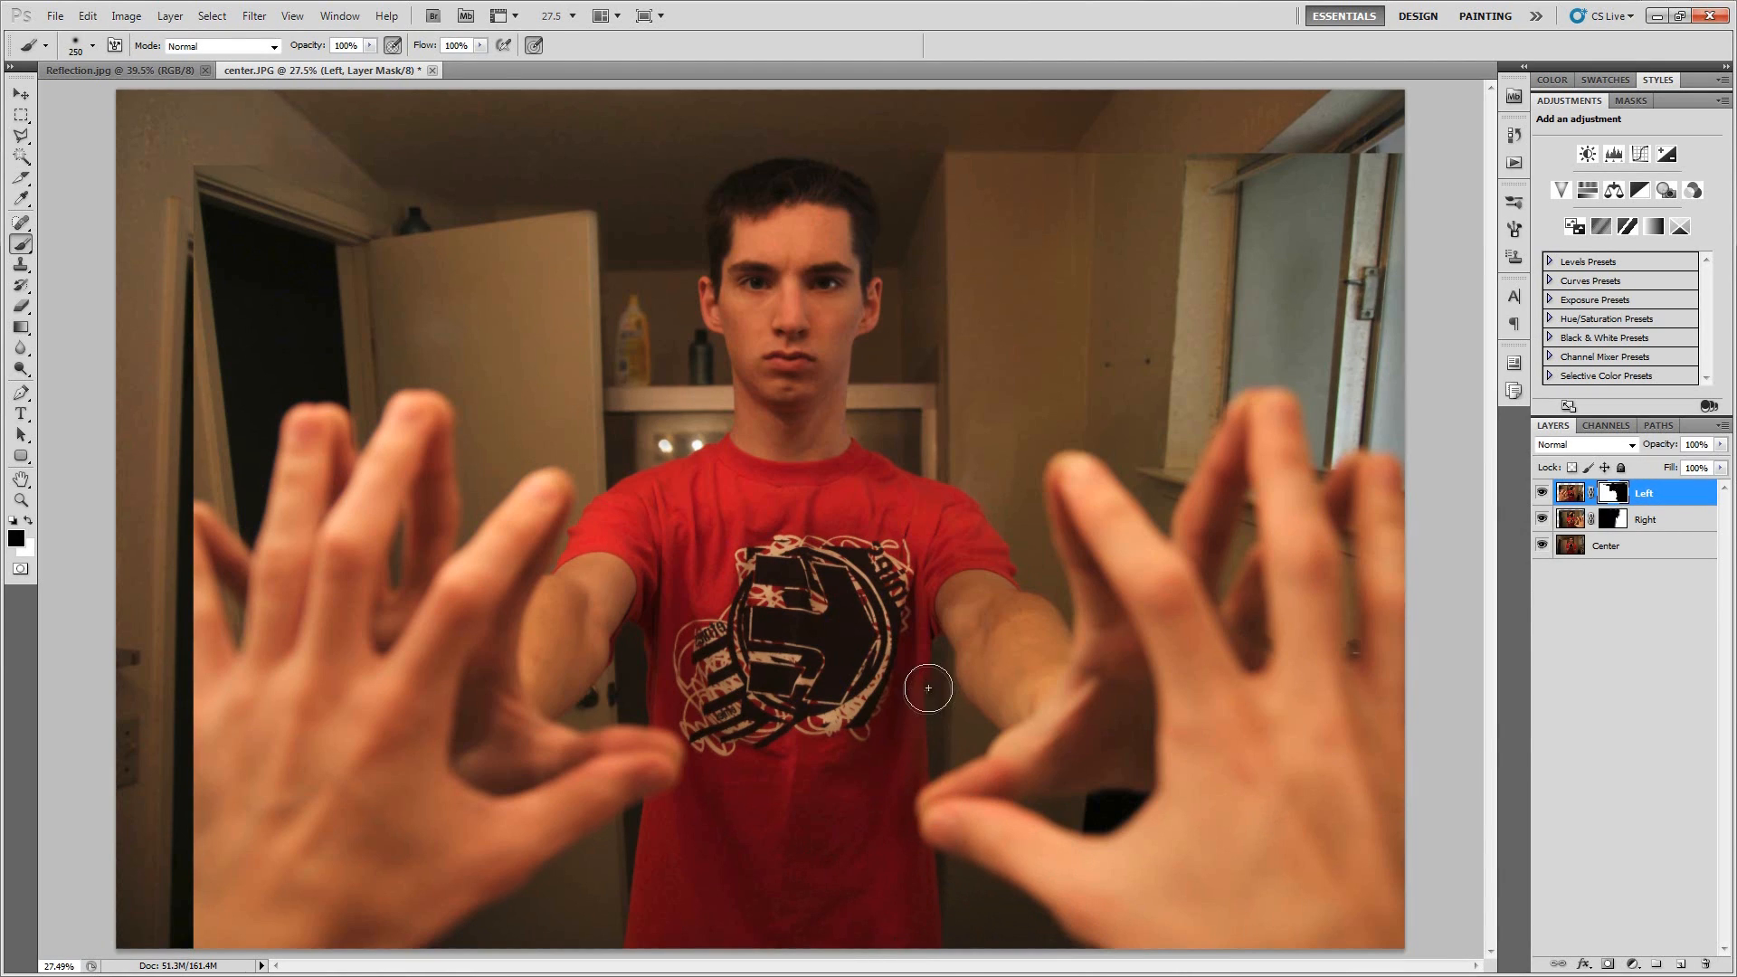
key(x)
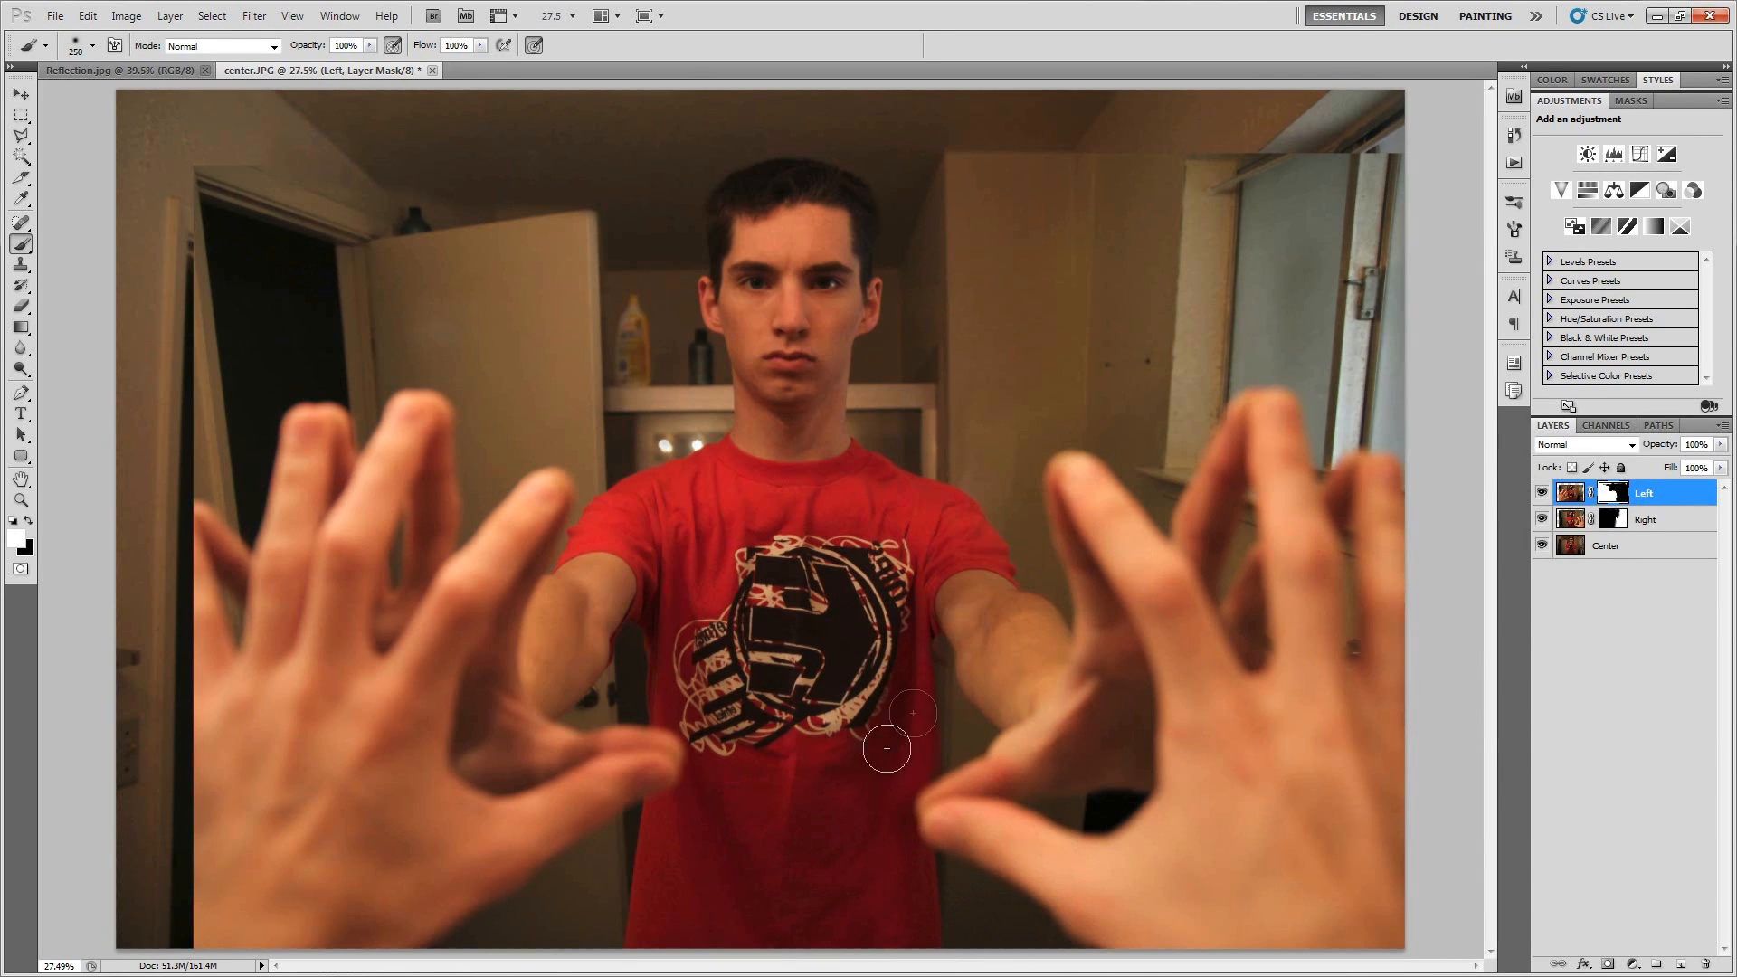
Reduce the brush to 30 and paint black on the Left mask in the gap between torso and upper arm below the sleeve.
scroll(894, 705, up, 8)
key(x)
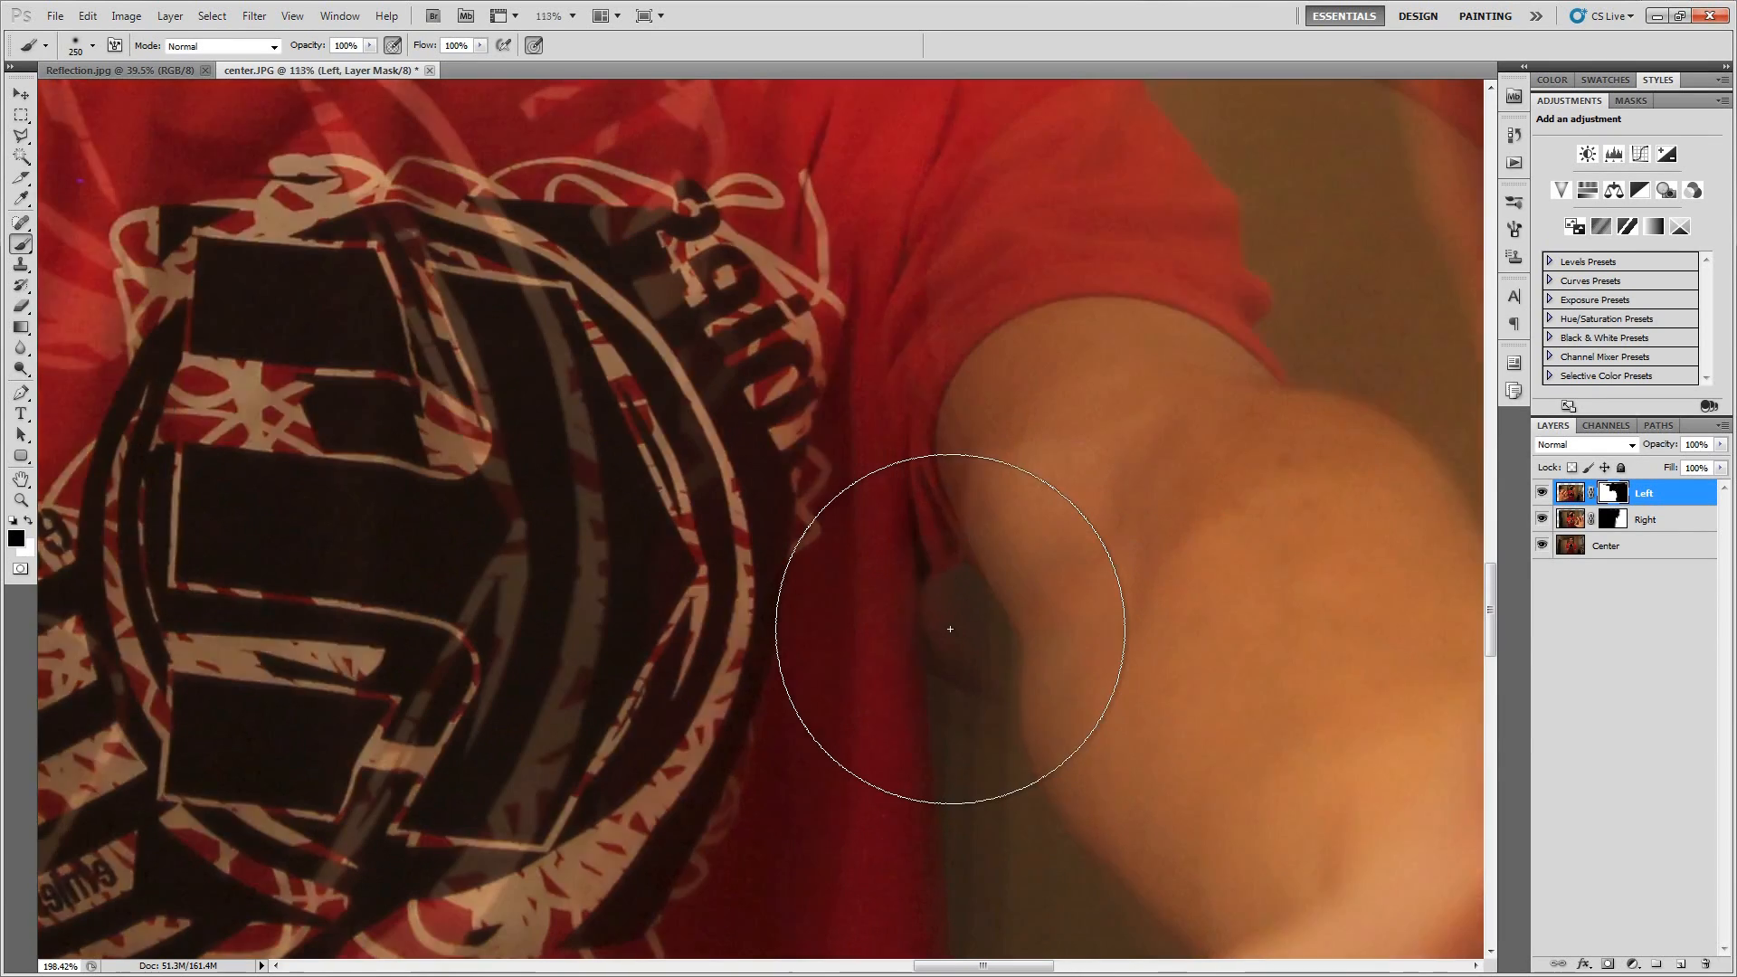
key(bracketleft)
key(bracketleft)
key(bracketleft)
key(bracketleft)
key(bracketleft)
key(bracketleft)
key(bracketleft)
key(bracketleft)
key(bracketleft)
key(bracketleft)
key(bracketleft)
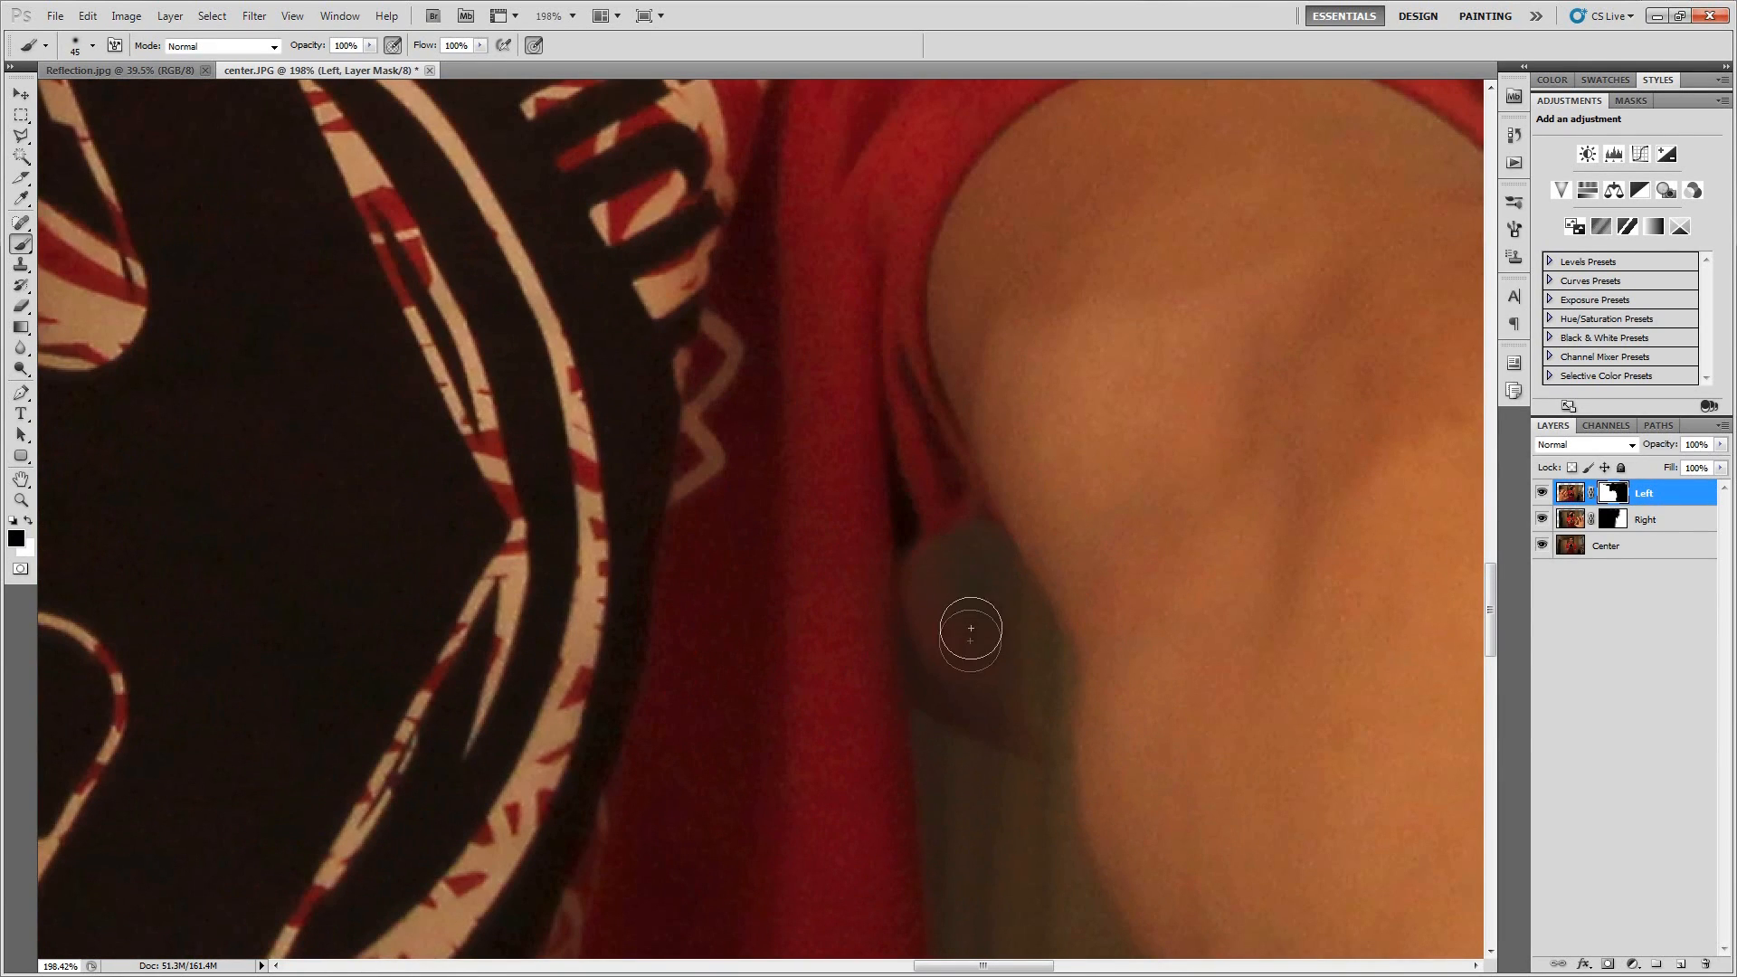
key(bracketleft)
key(bracketleft)
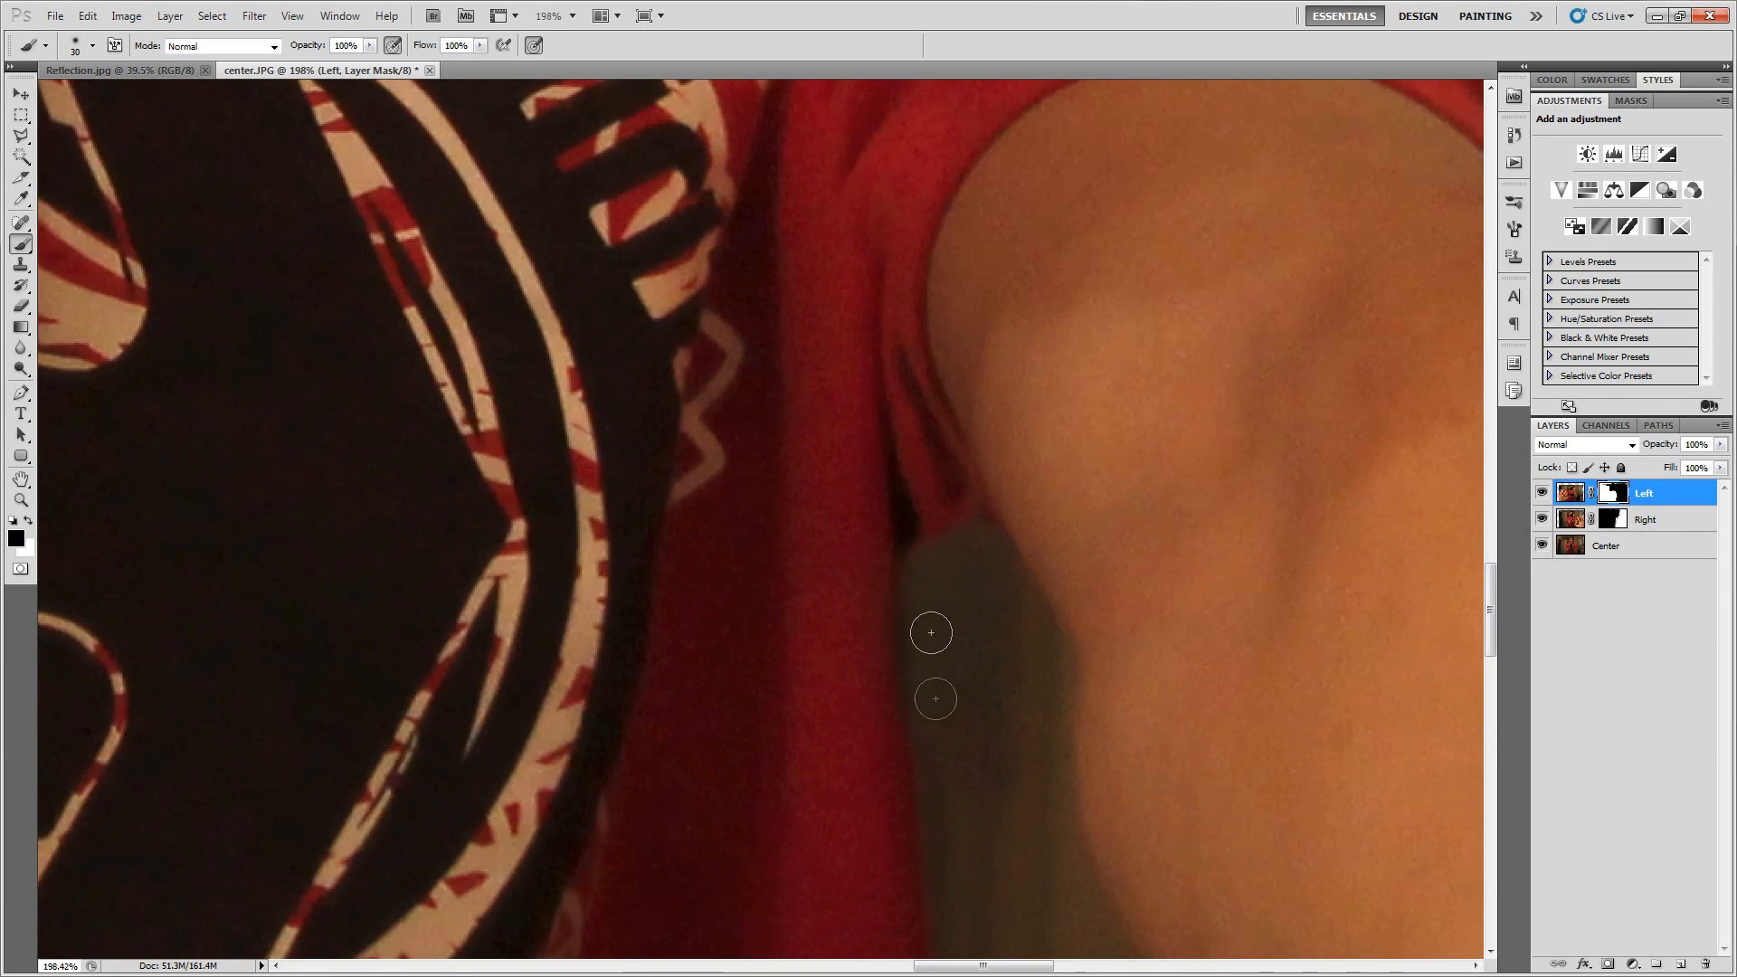
key(x)
key(x)
scroll(946, 741, down, 5)
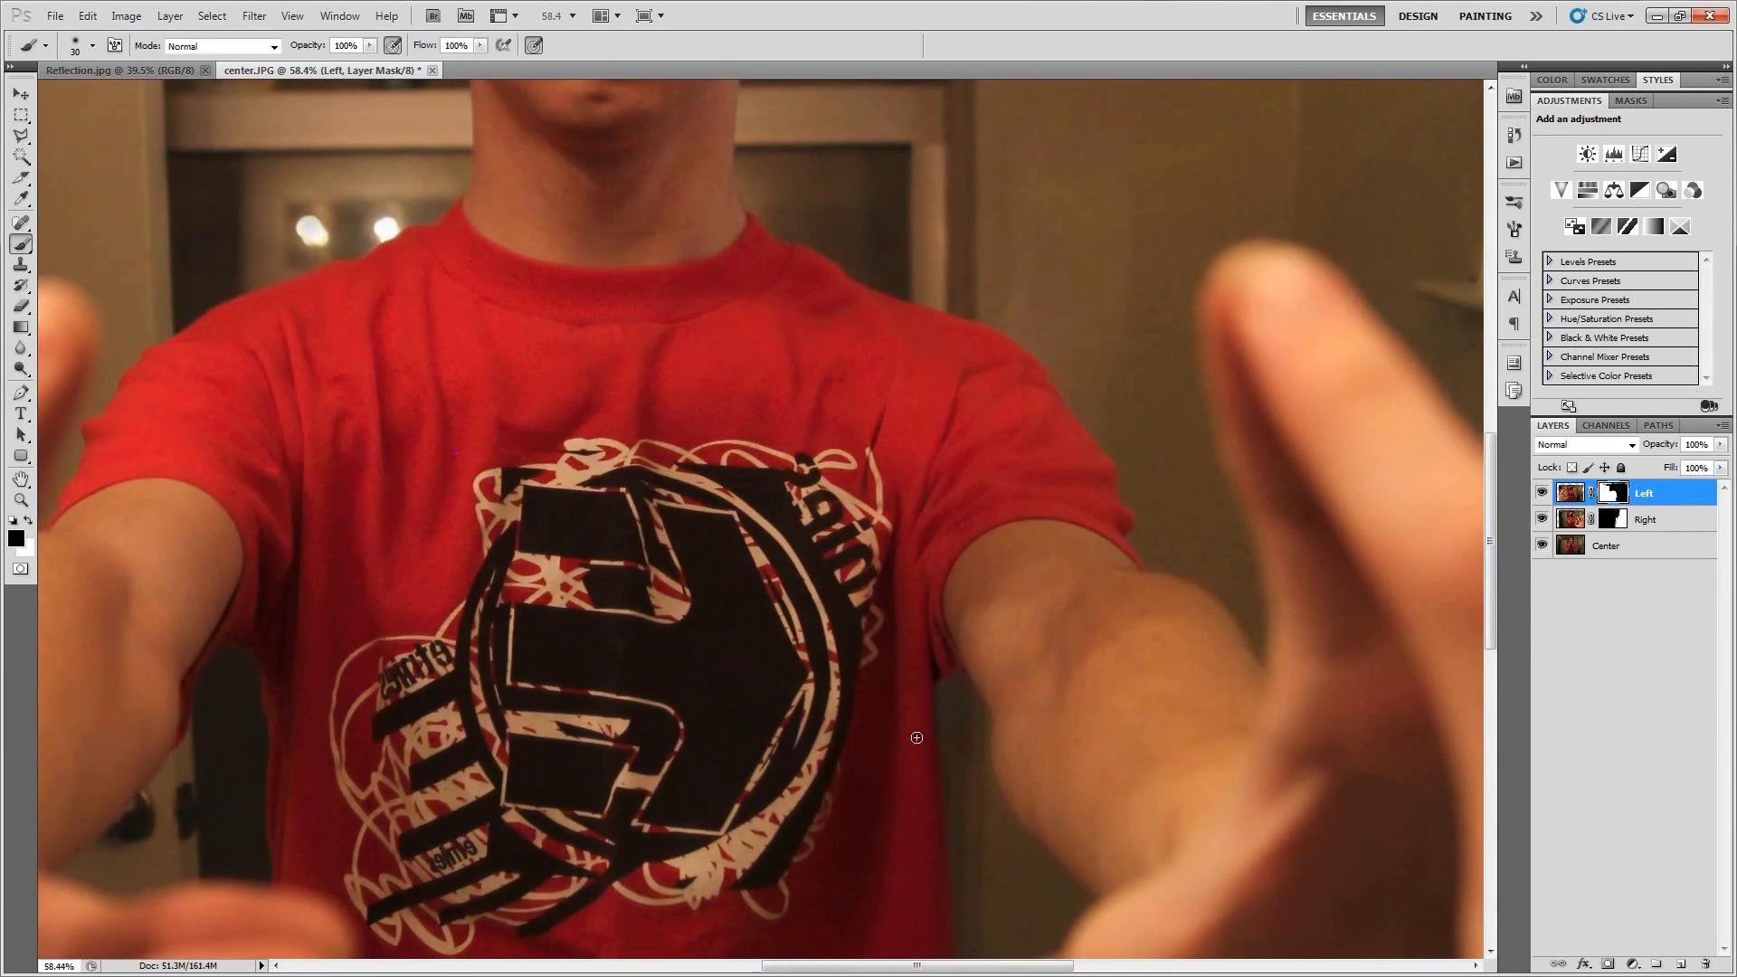
Enlarge the brush to 50 and refine the Left mask along the shirt's side edge below the armpit.
scroll(916, 737, up, 3)
key(x)
scroll(942, 701, up, 2)
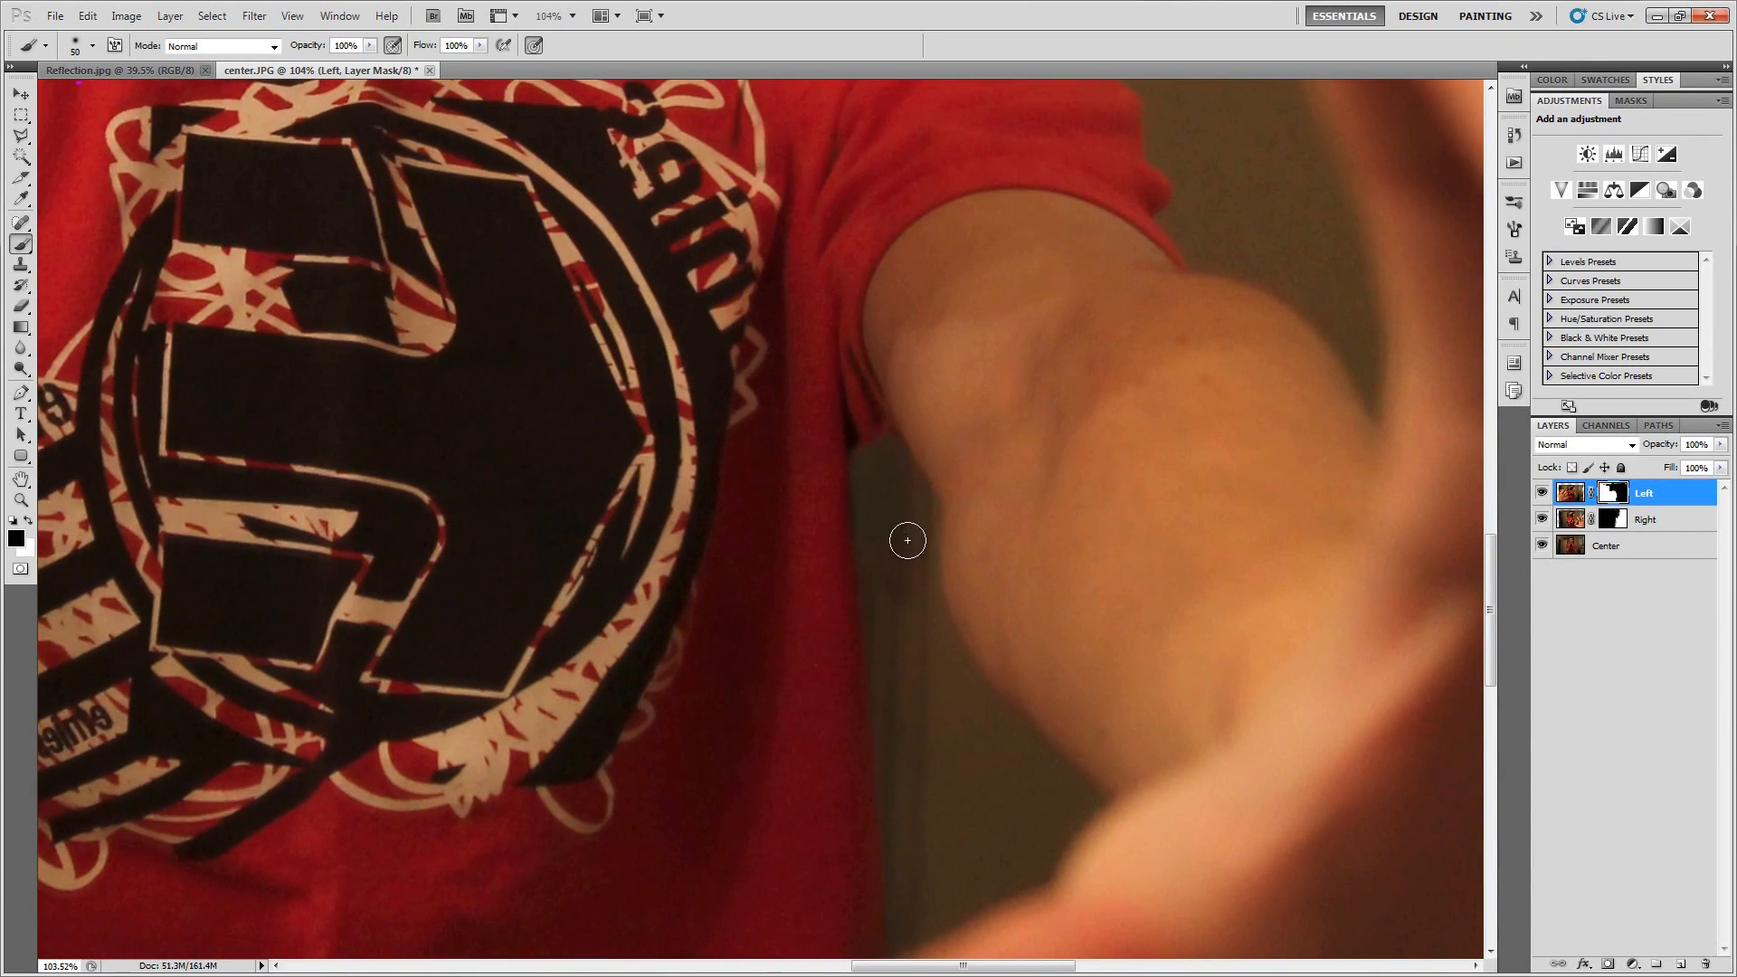
key(x)
scroll(829, 625, down, 6)
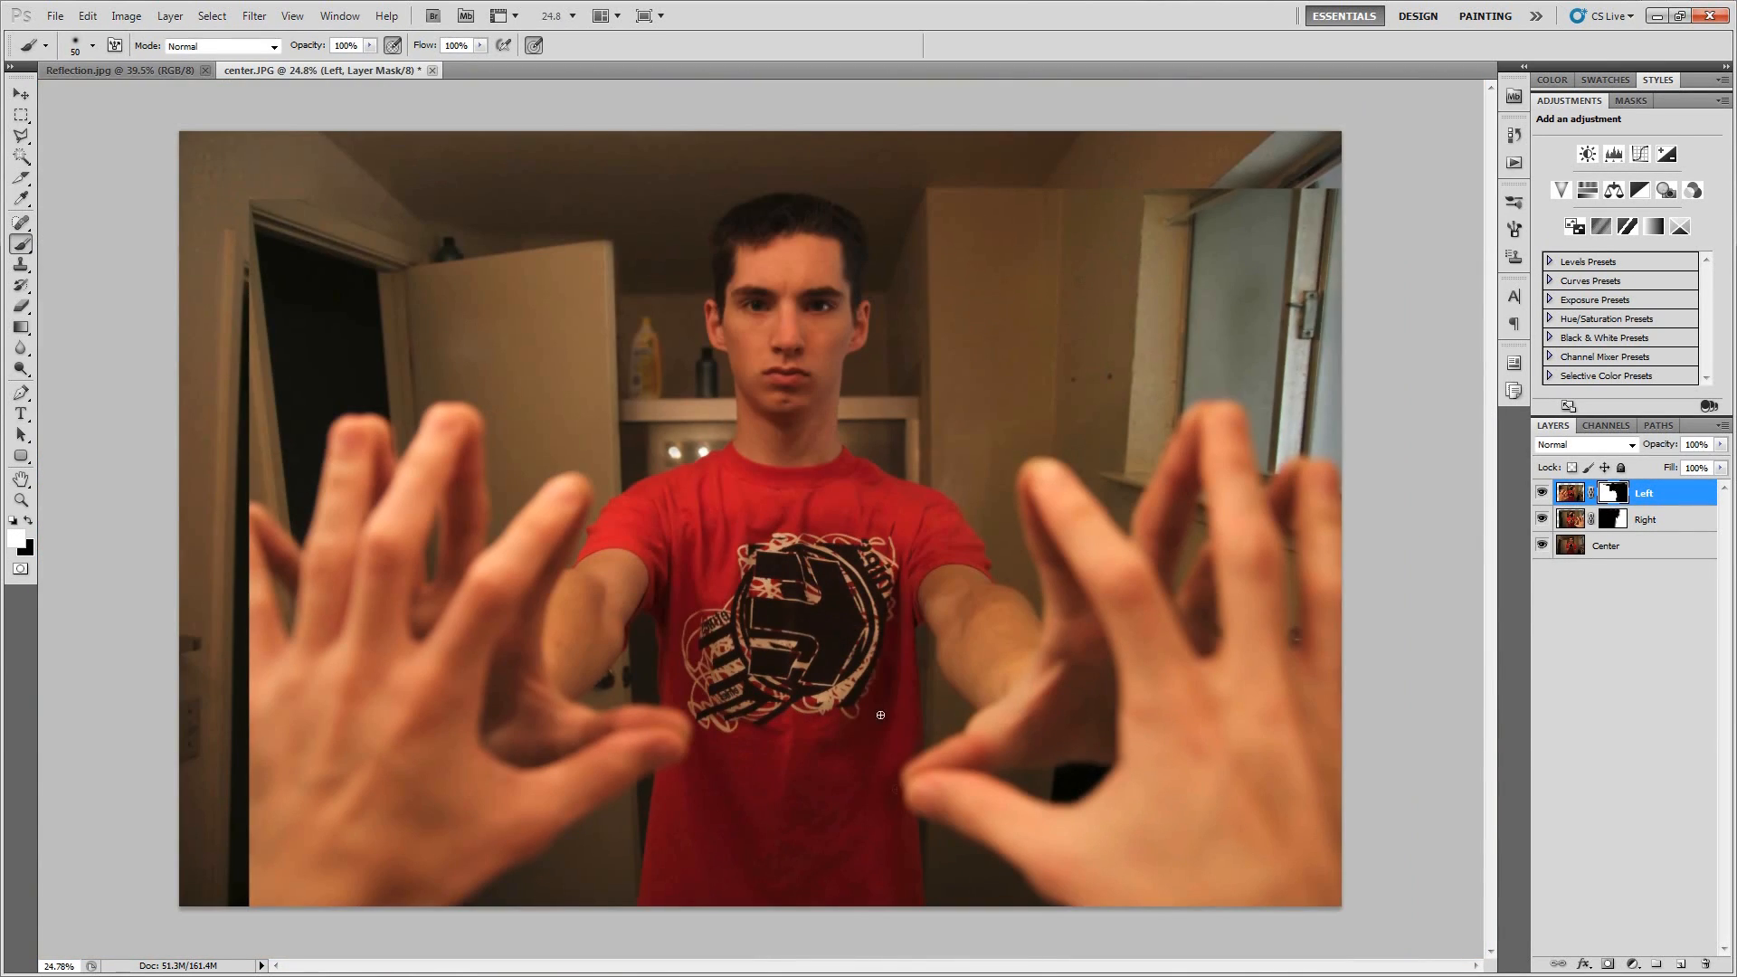
Enlarge the brush to 80 and touch up the Left mask along the shirt's side edge around the thumb tip.
scroll(880, 715, up, 4)
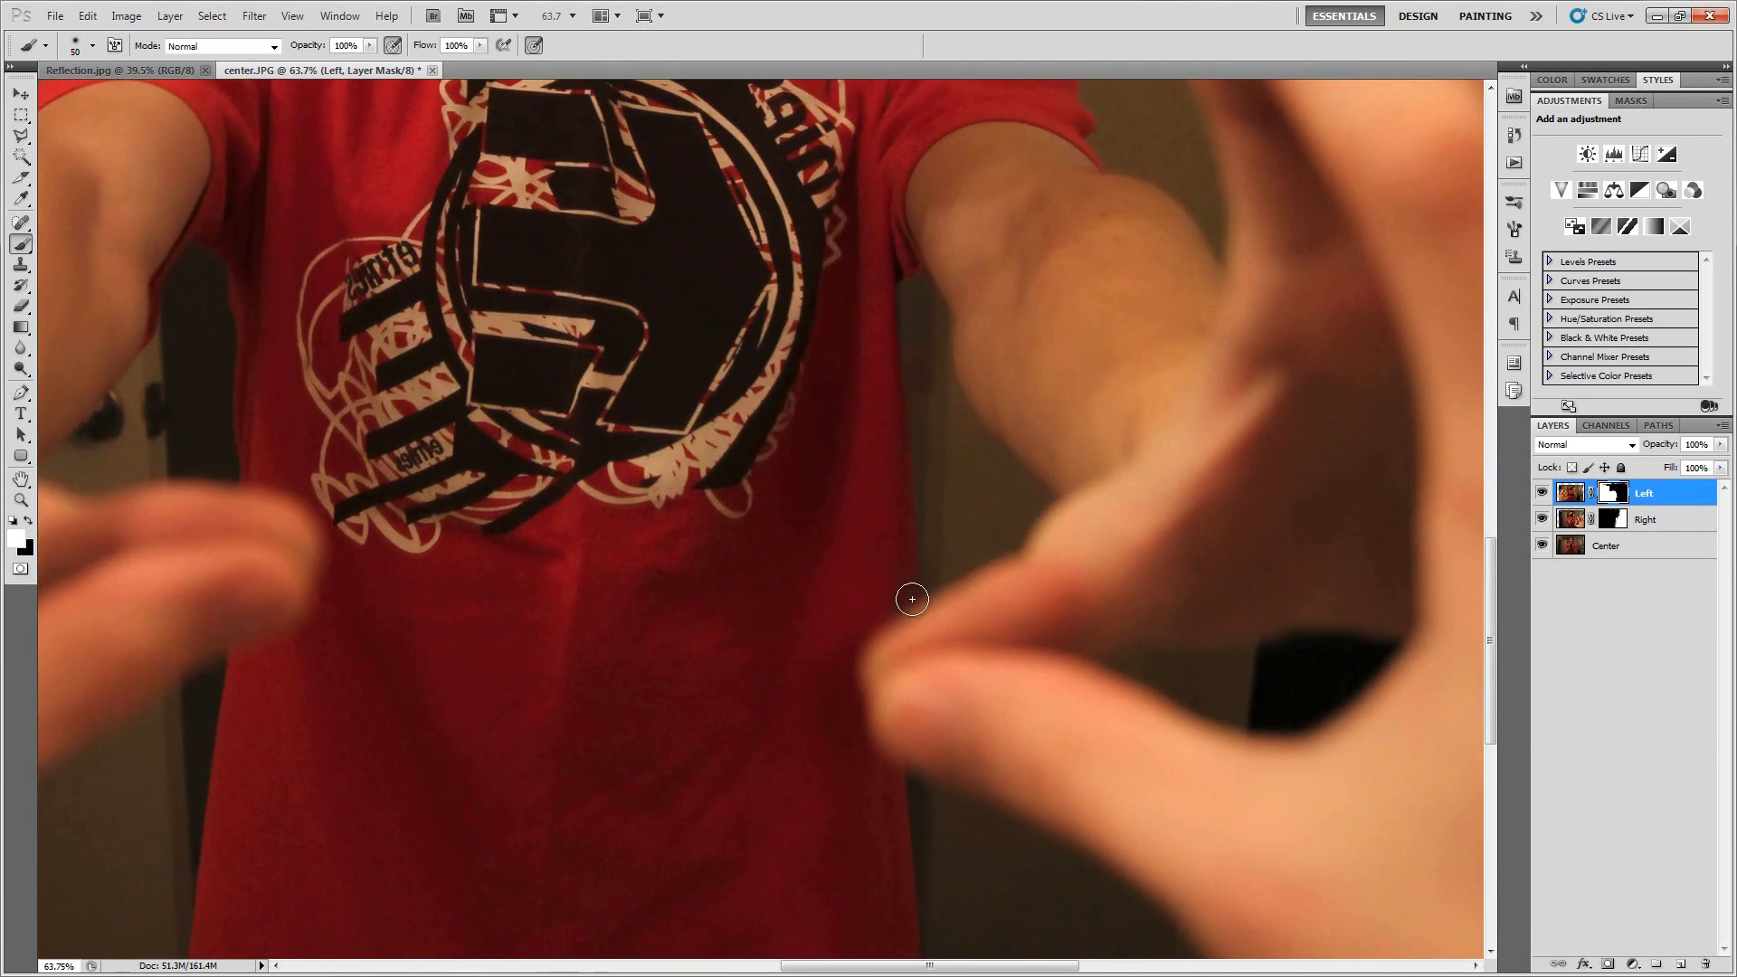
scroll(912, 599, up, 2)
key(x)
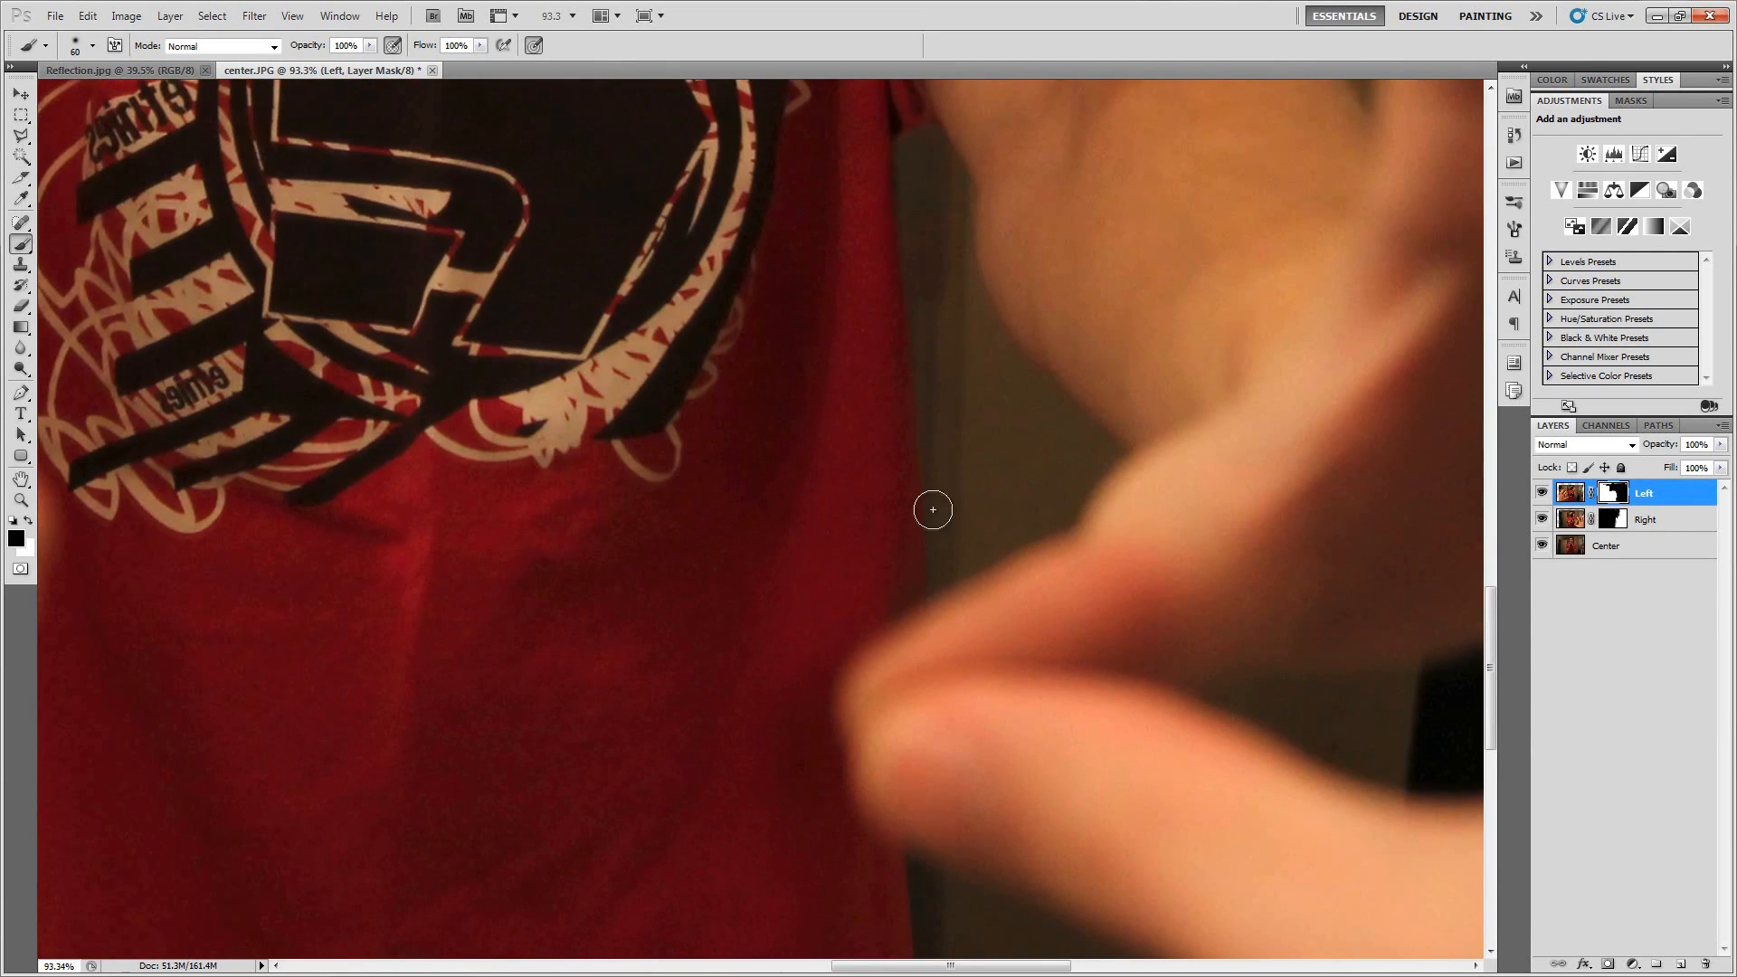
key(bracketright)
key(bracketright)
key(x)
scroll(913, 566, down, 3)
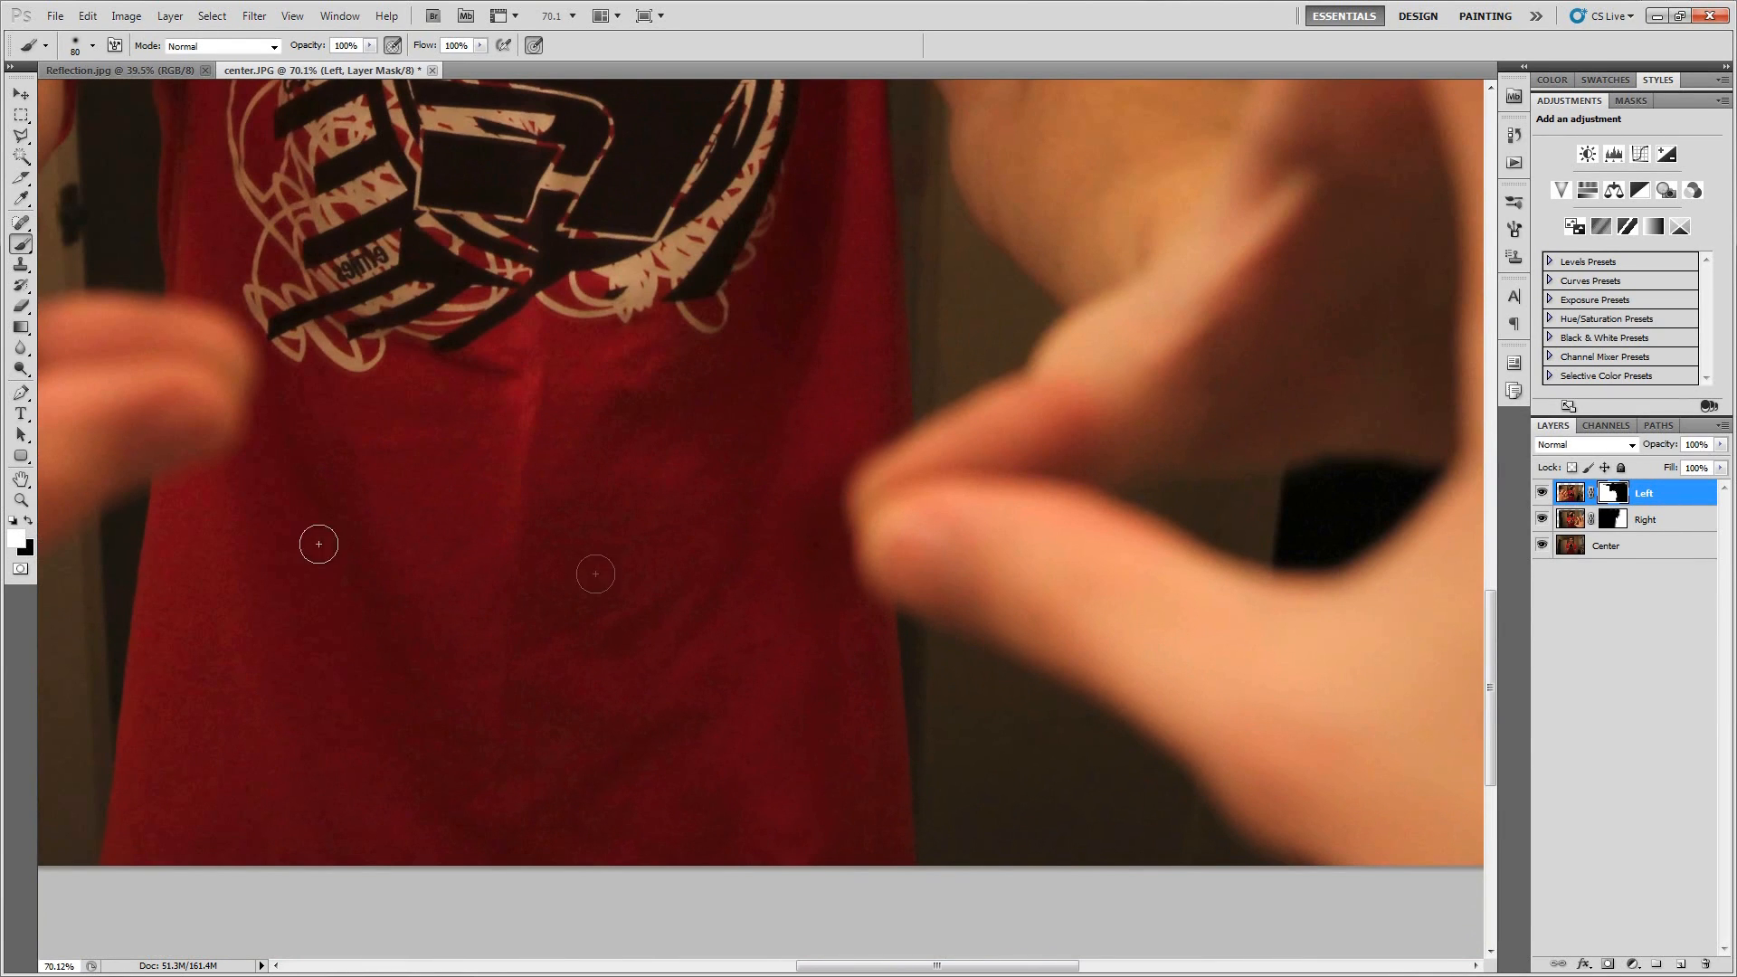
scroll(895, 675, down, 5)
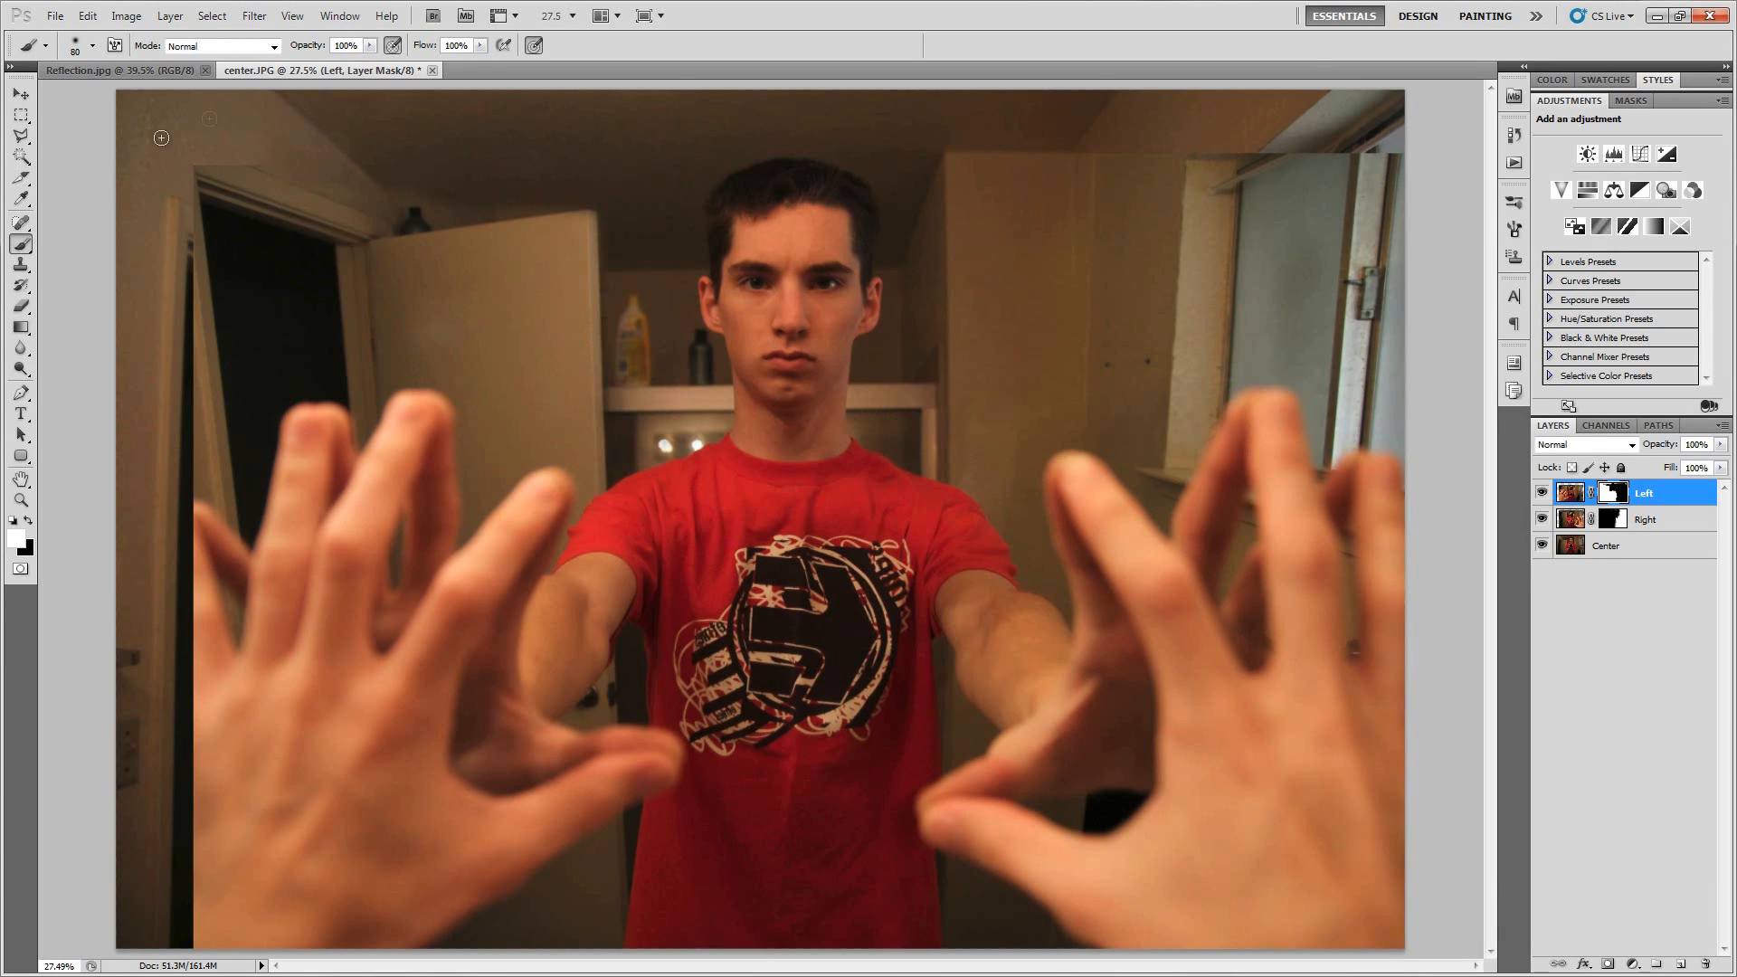
Crop the image to a rectangular marquee that excludes the mismatched strips along the upper and door-side edges, and clear the selection.
click(21, 114)
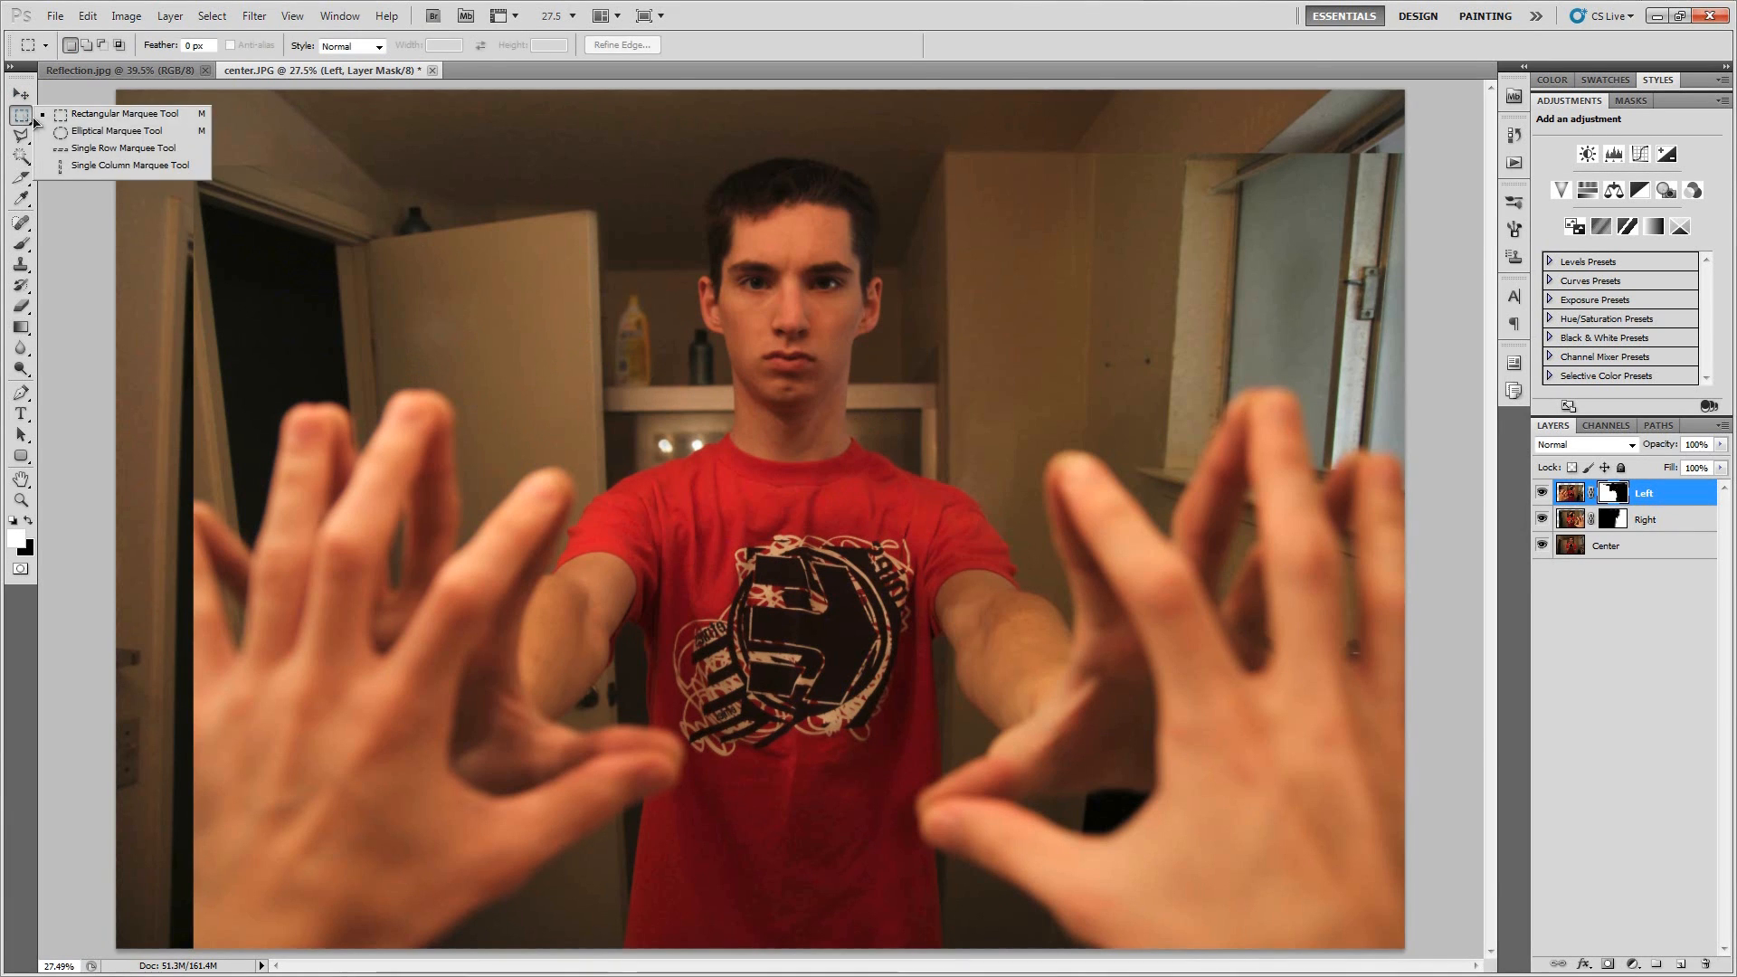
click(117, 112)
scroll(117, 112, down, 3)
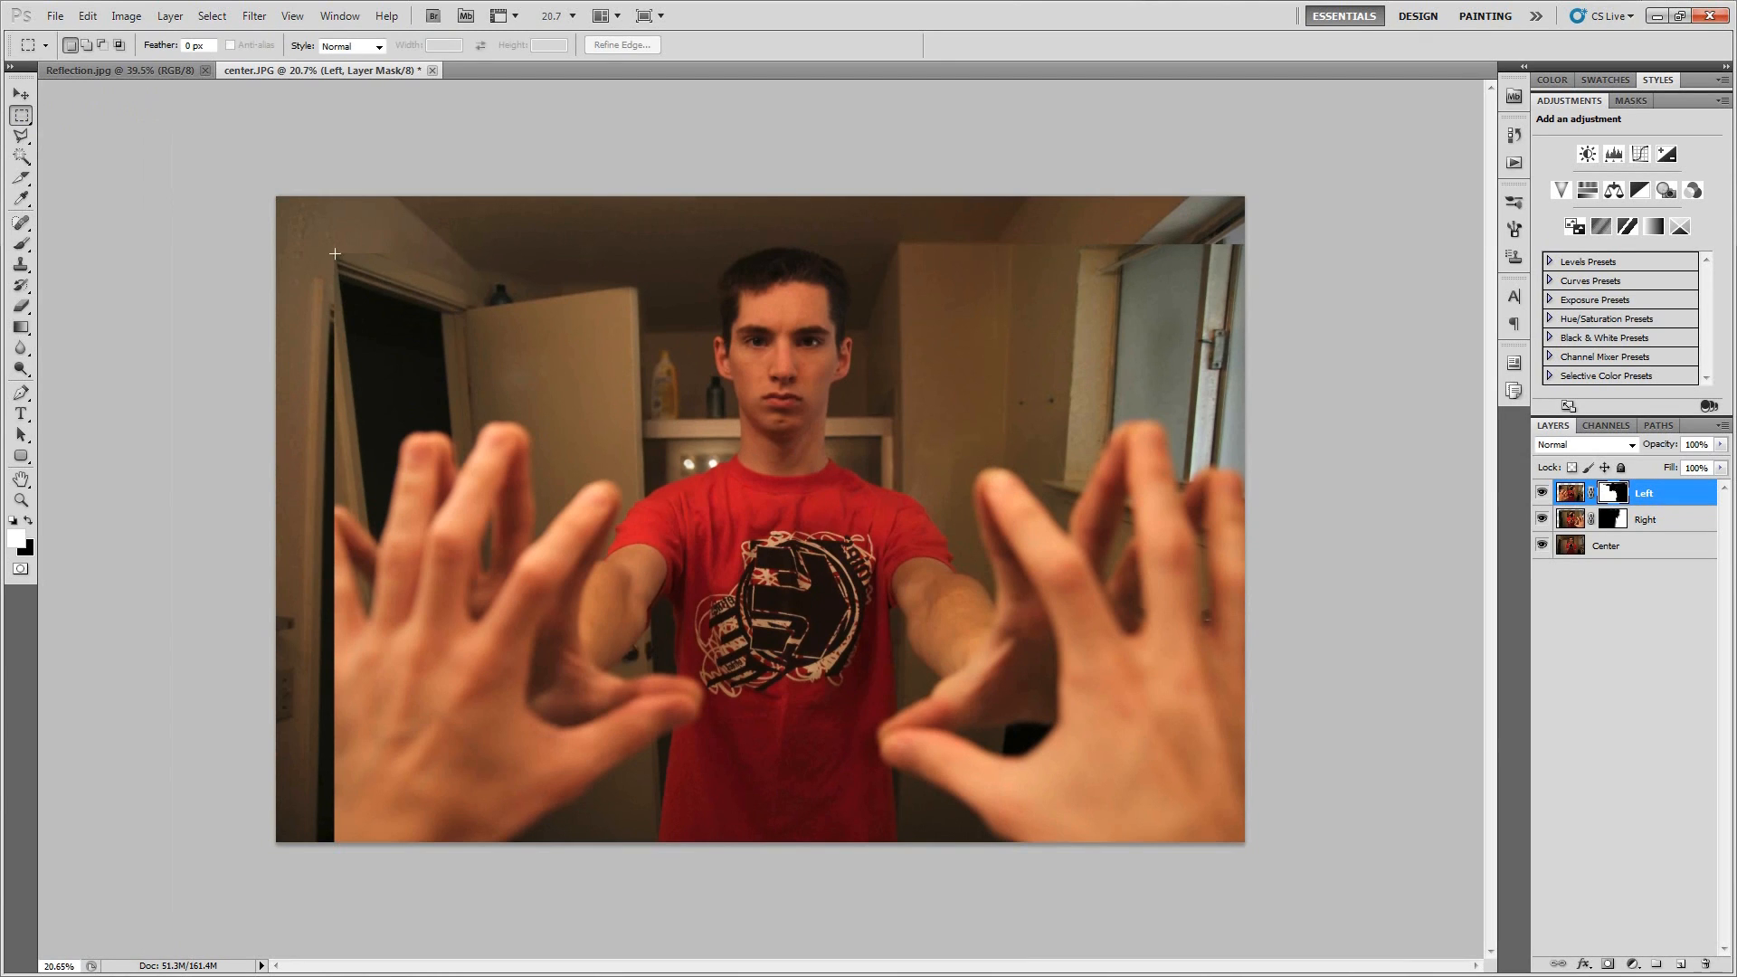
drag(334, 252, 1307, 941)
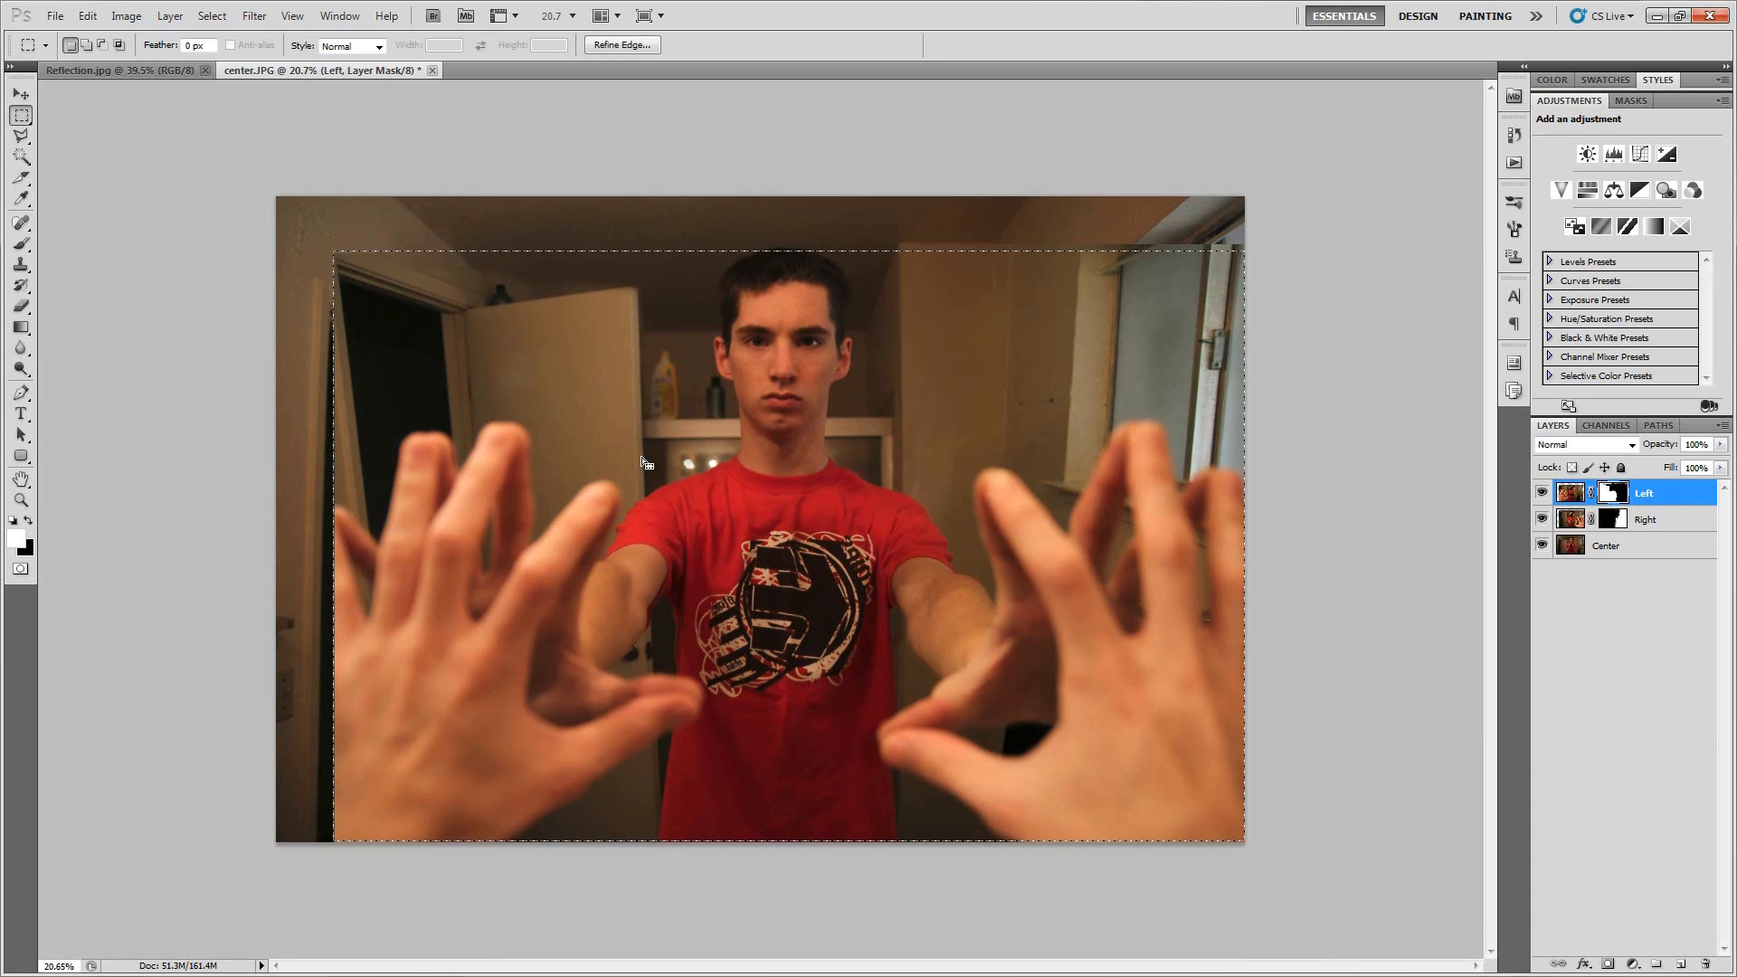
click(136, 16)
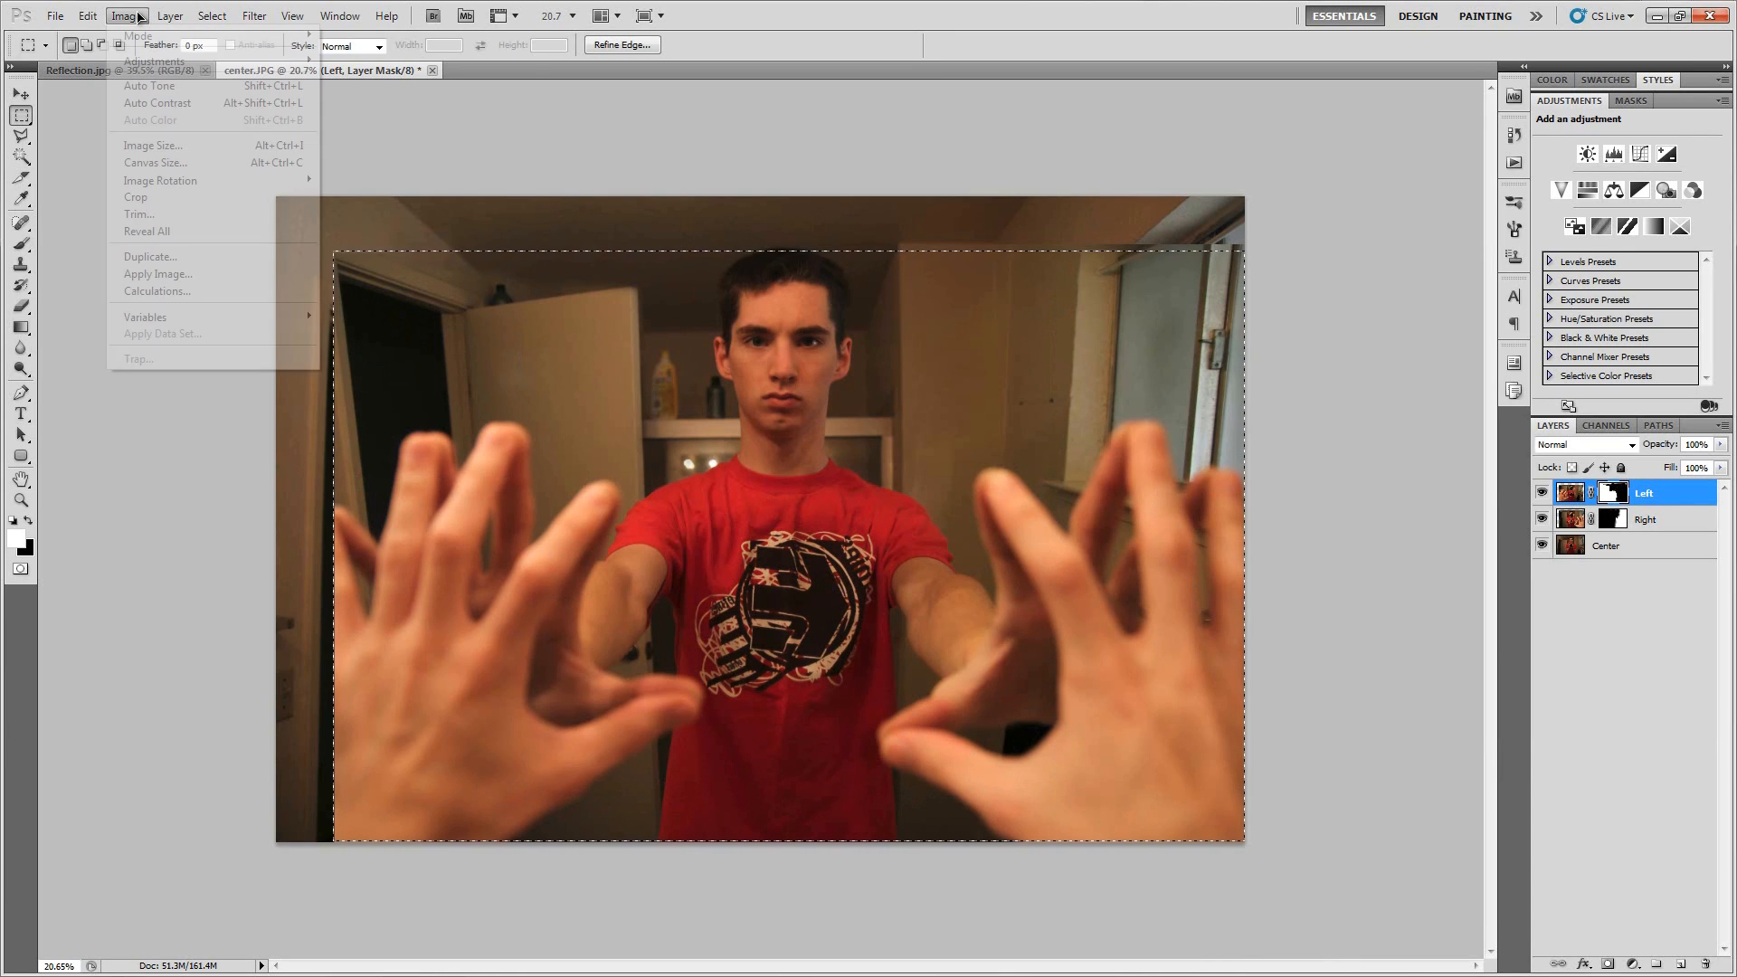
click(161, 196)
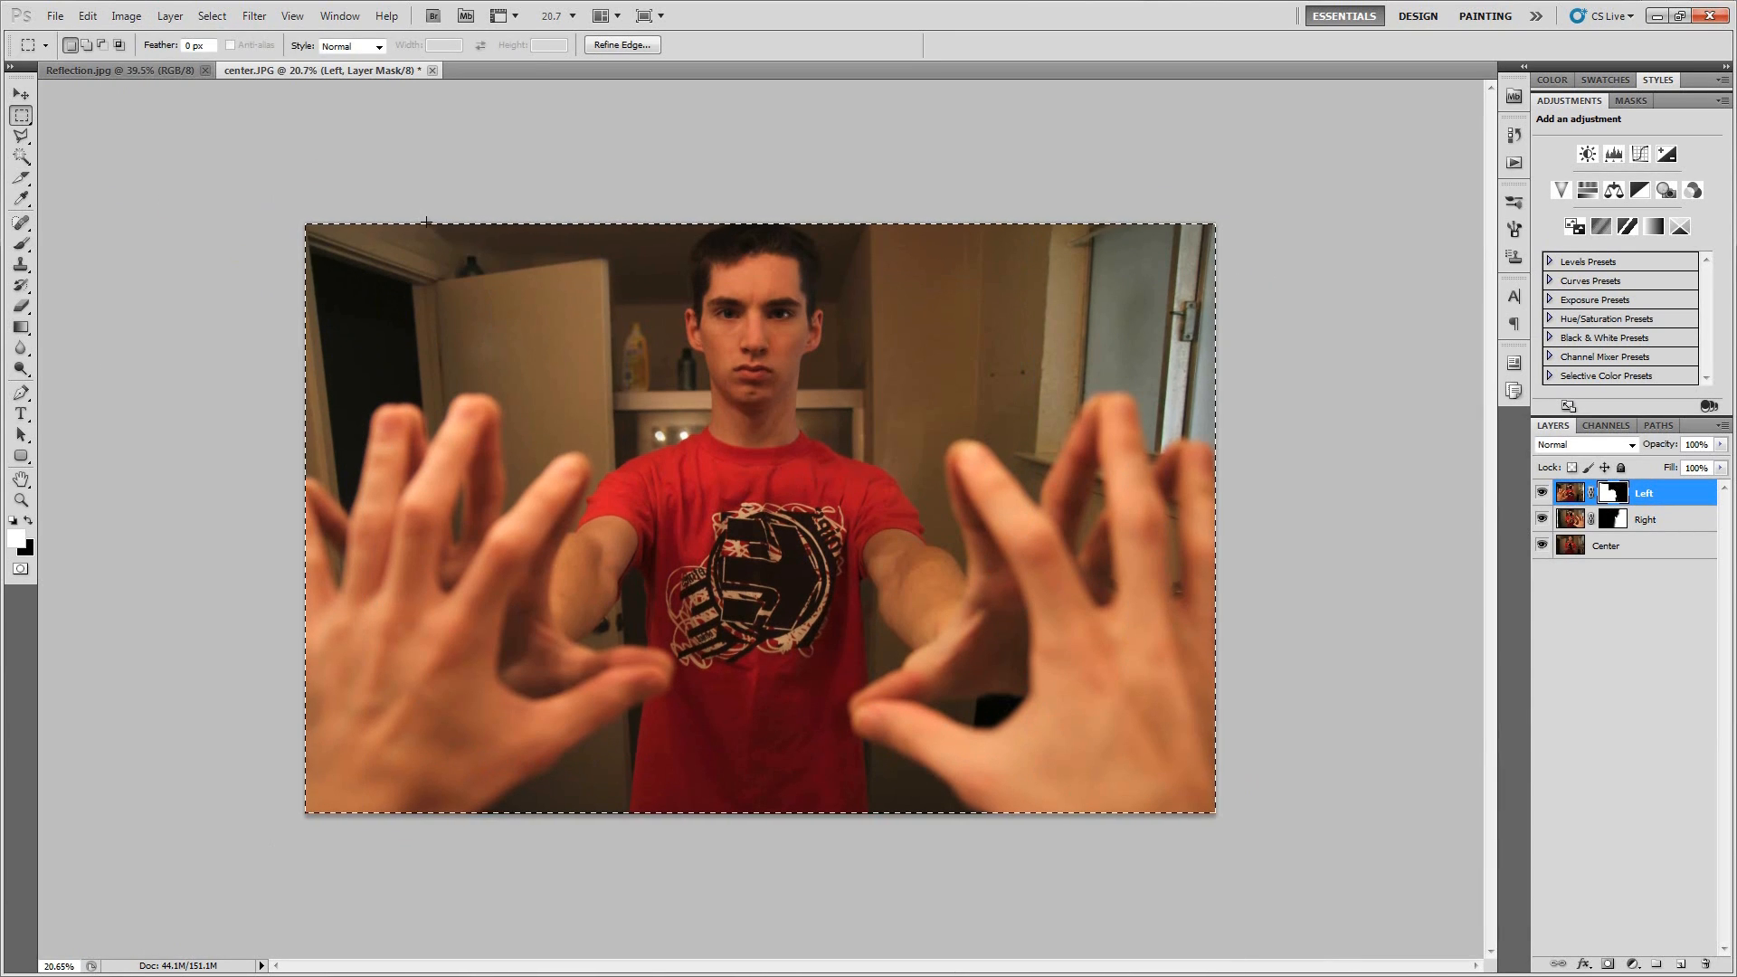
key(ctrl+d)
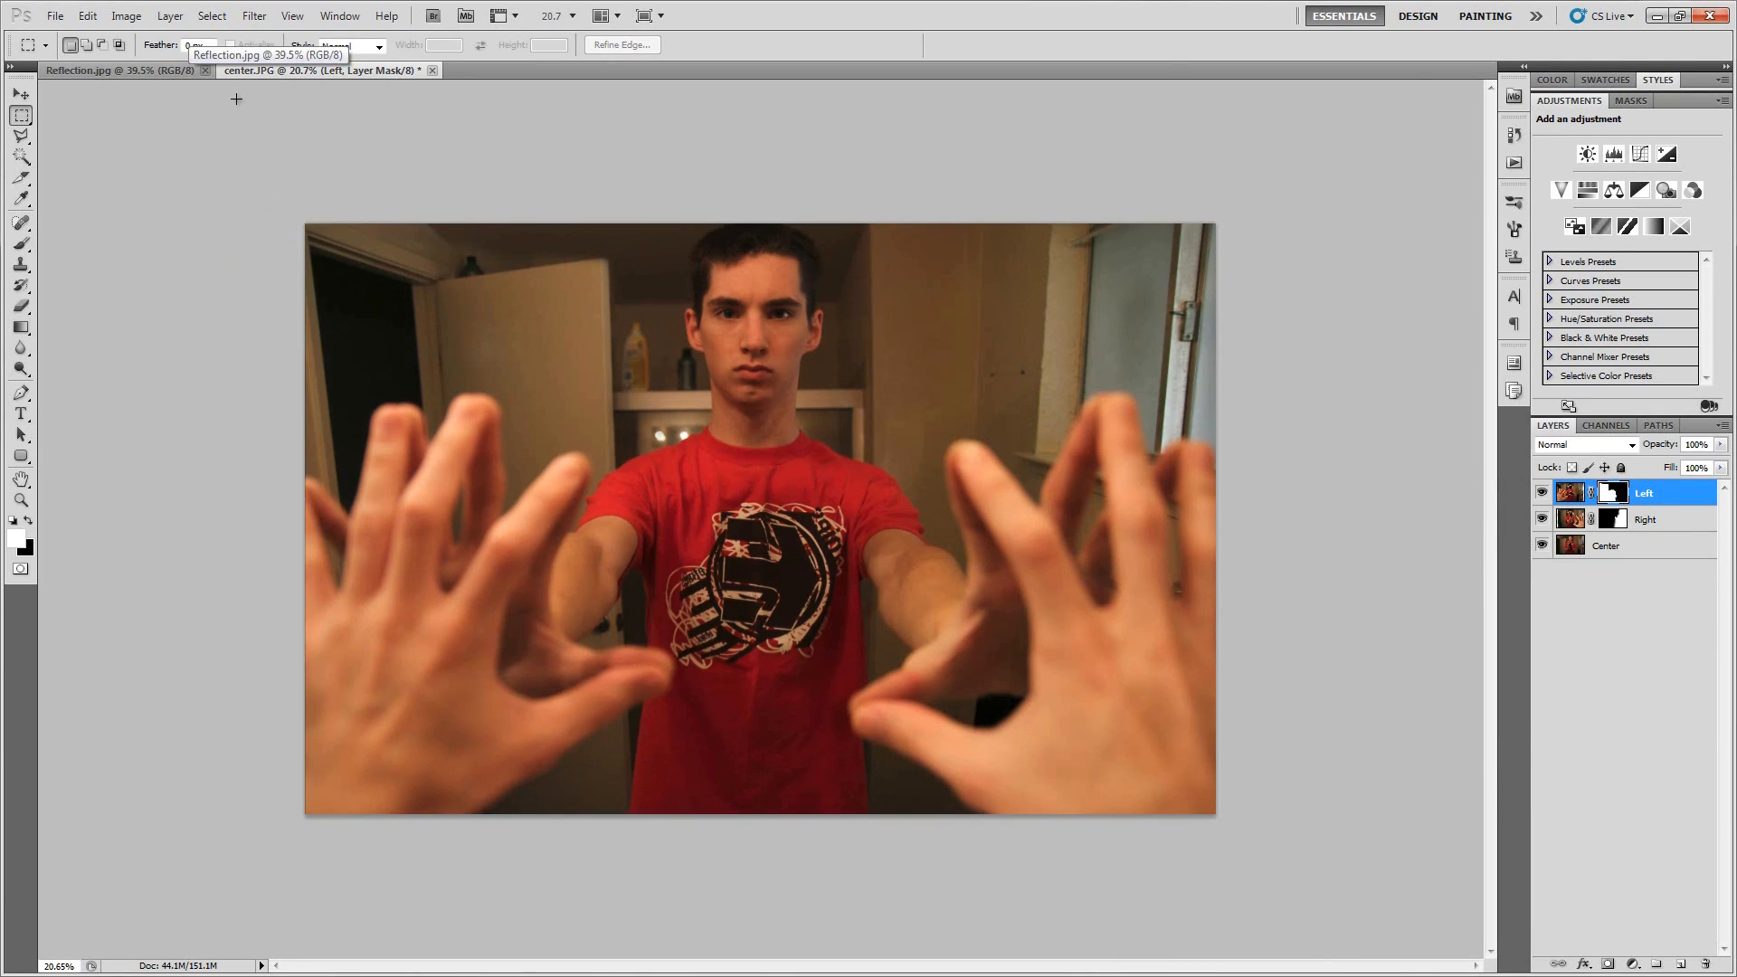
key(ctrl+0)
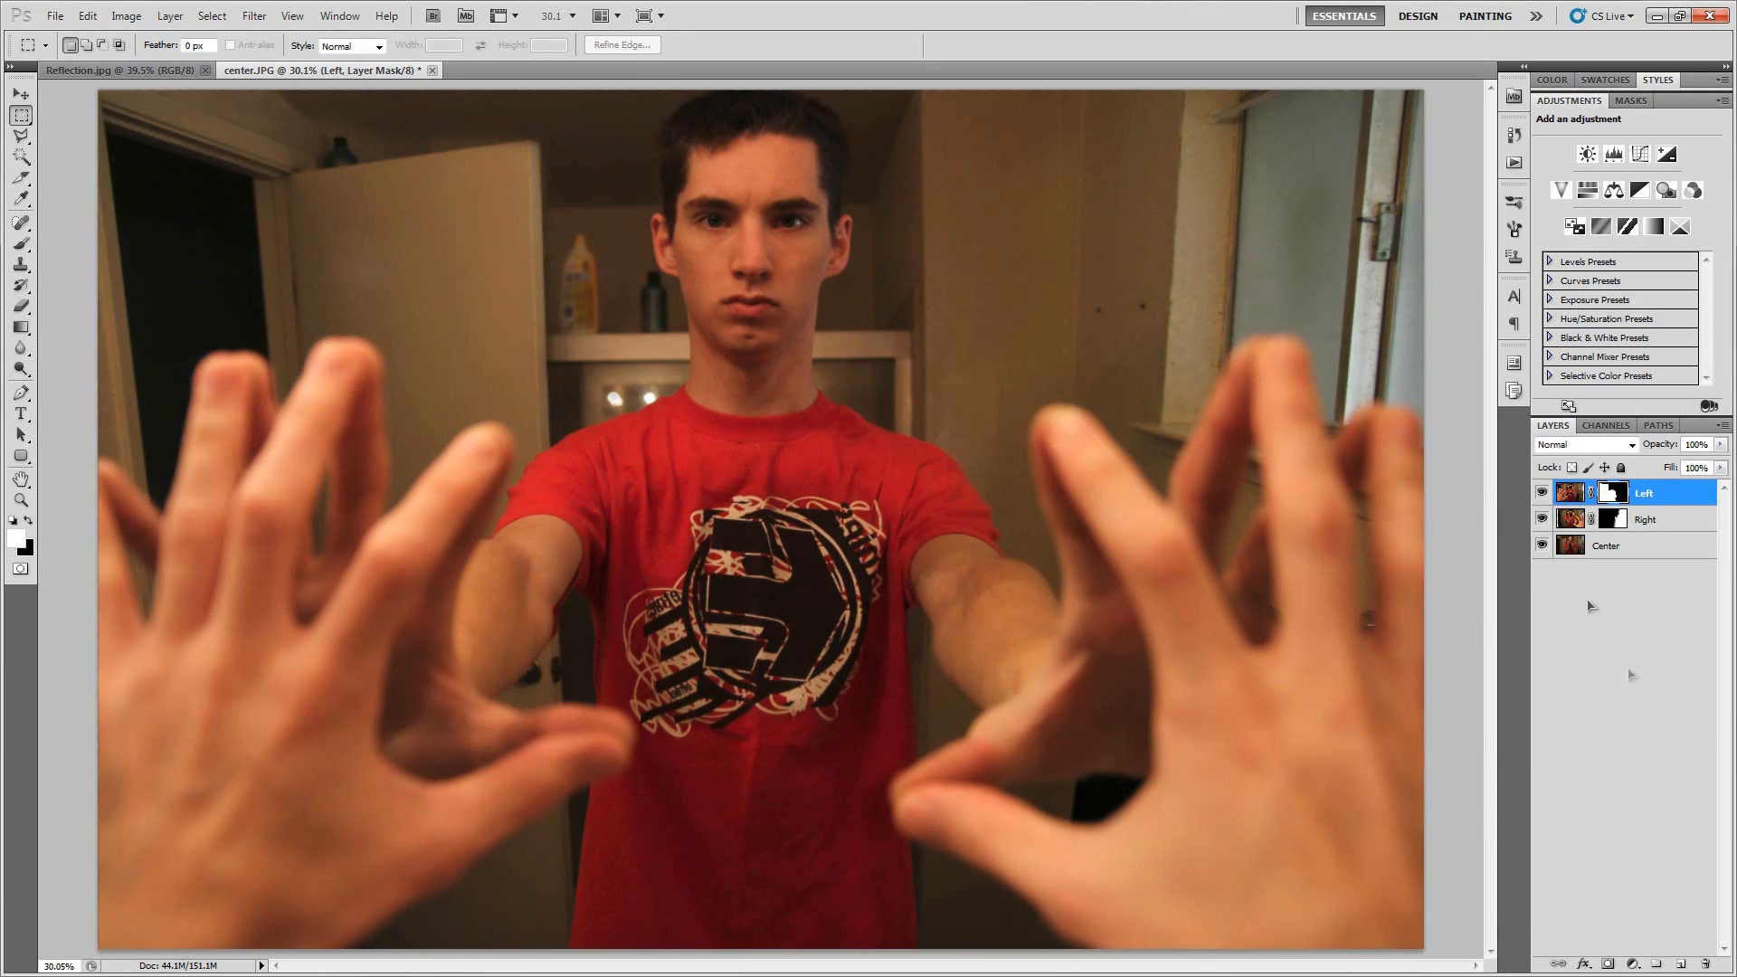
Switch to the Reflection Pics folder and examine the original center, left and right photos in Windows Photo Viewer.
key(alt+Tab)
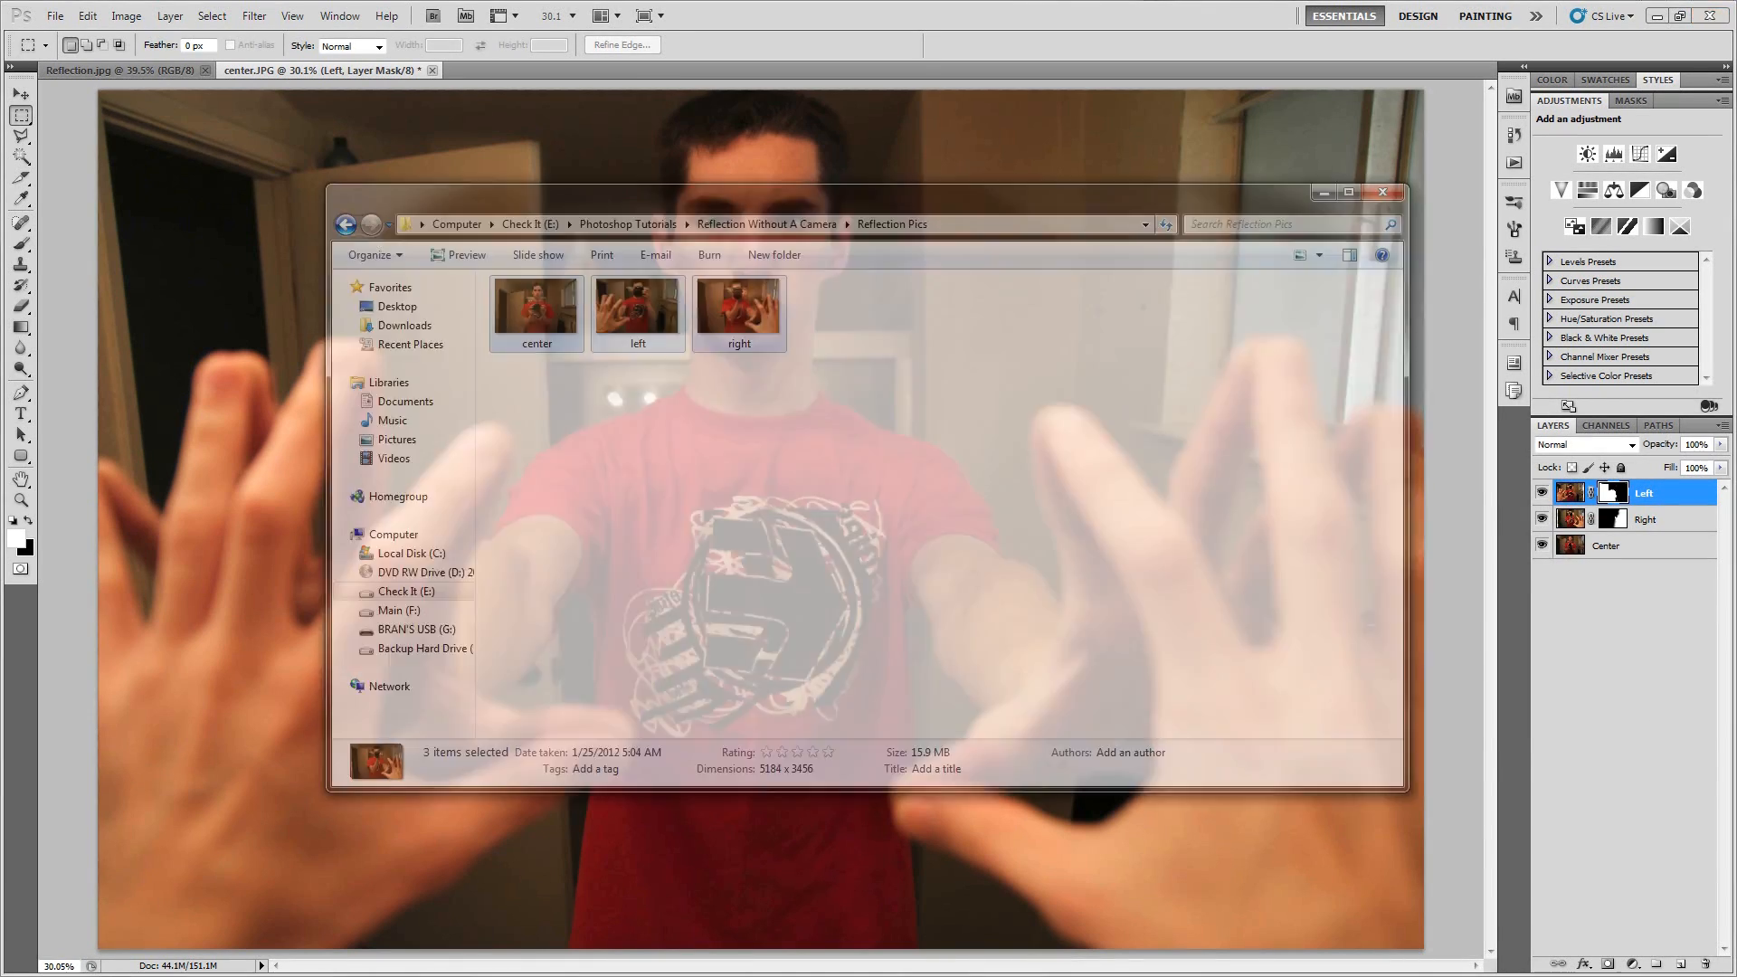
click(733, 387)
click(651, 326)
double_click(650, 325)
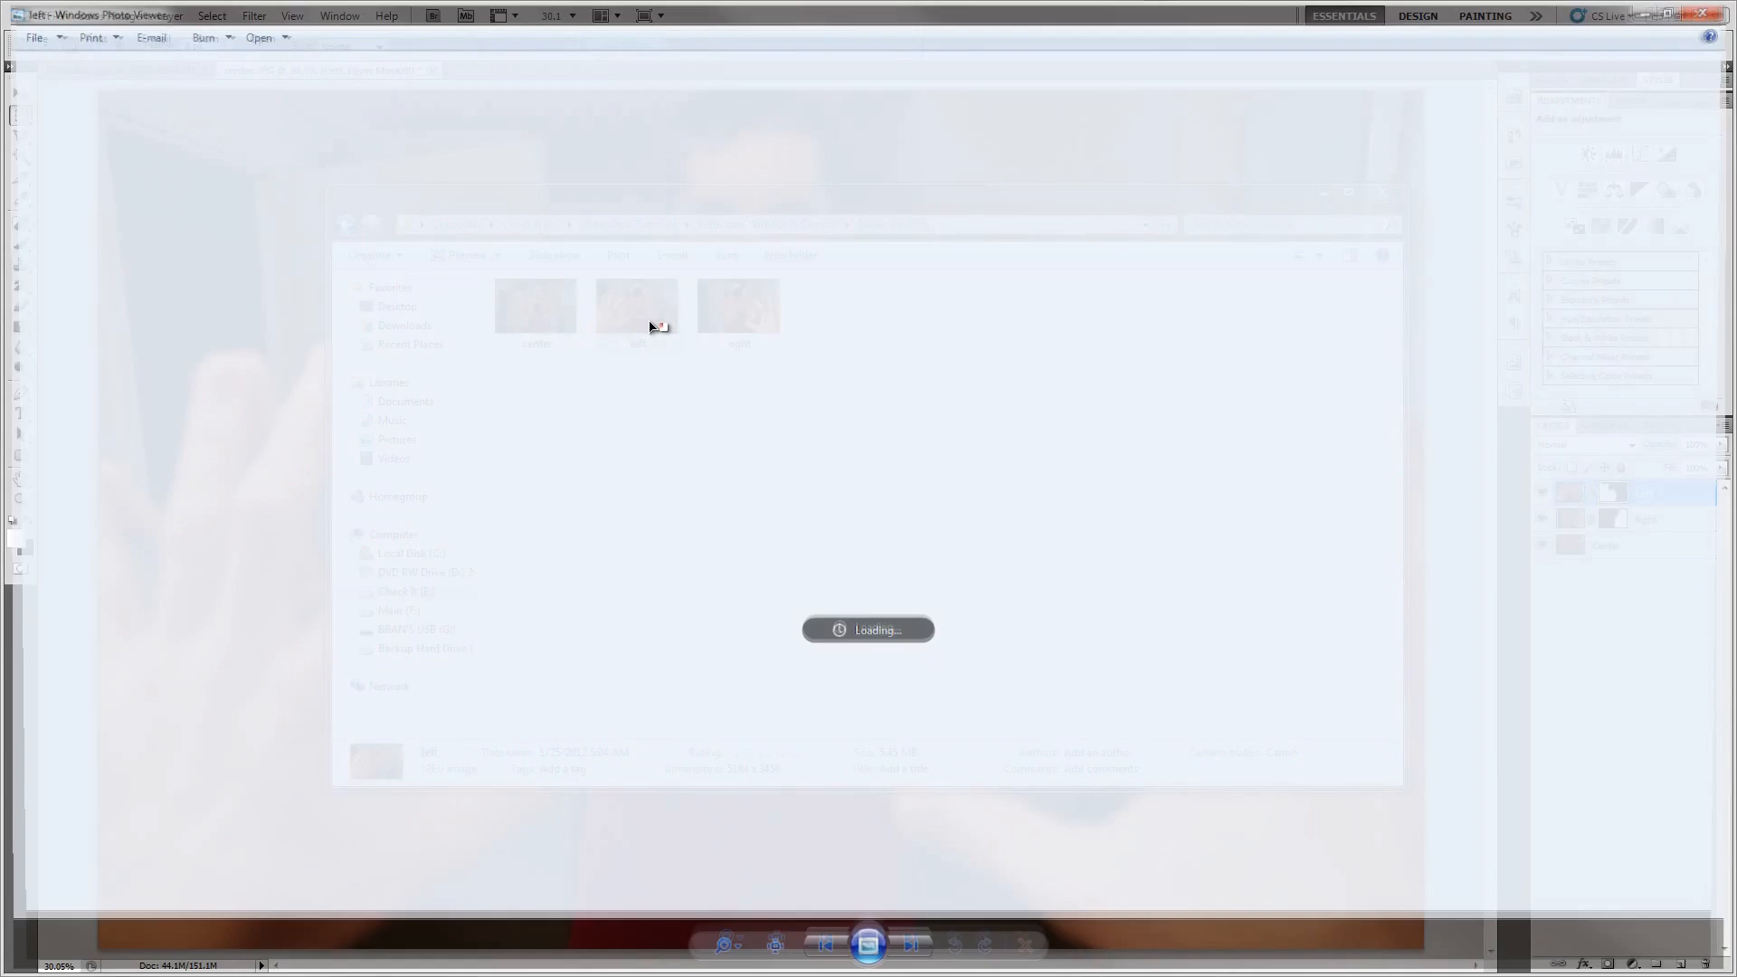
key(Left)
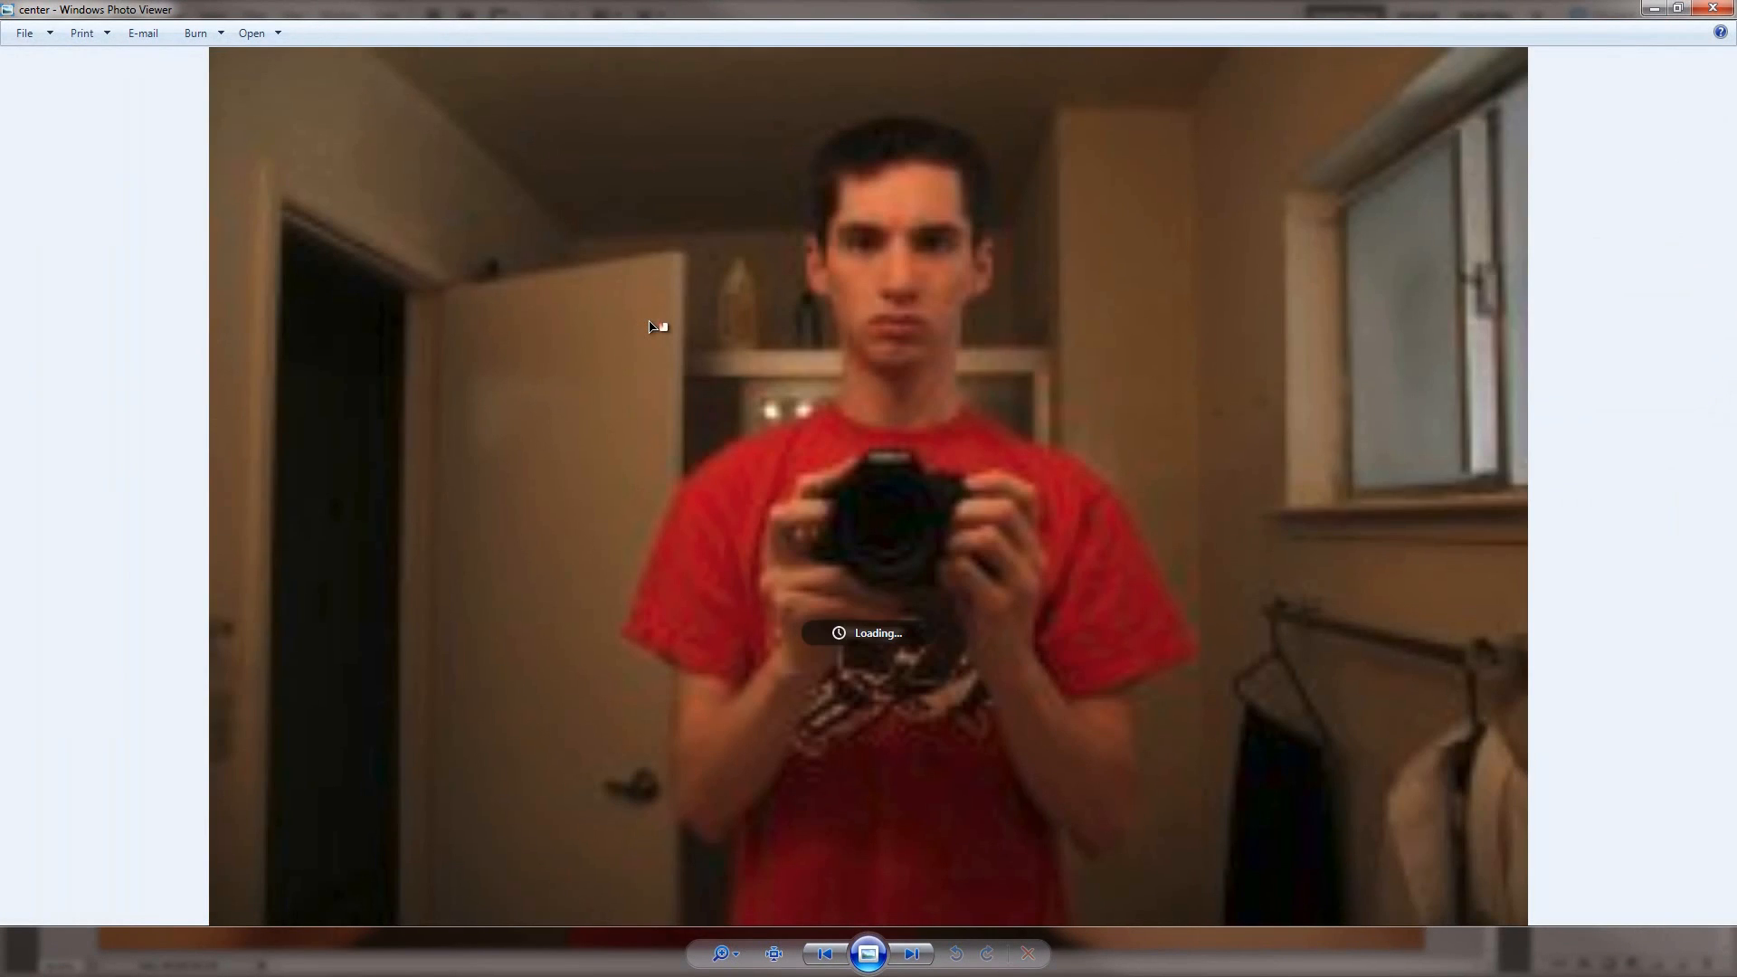
key(Right)
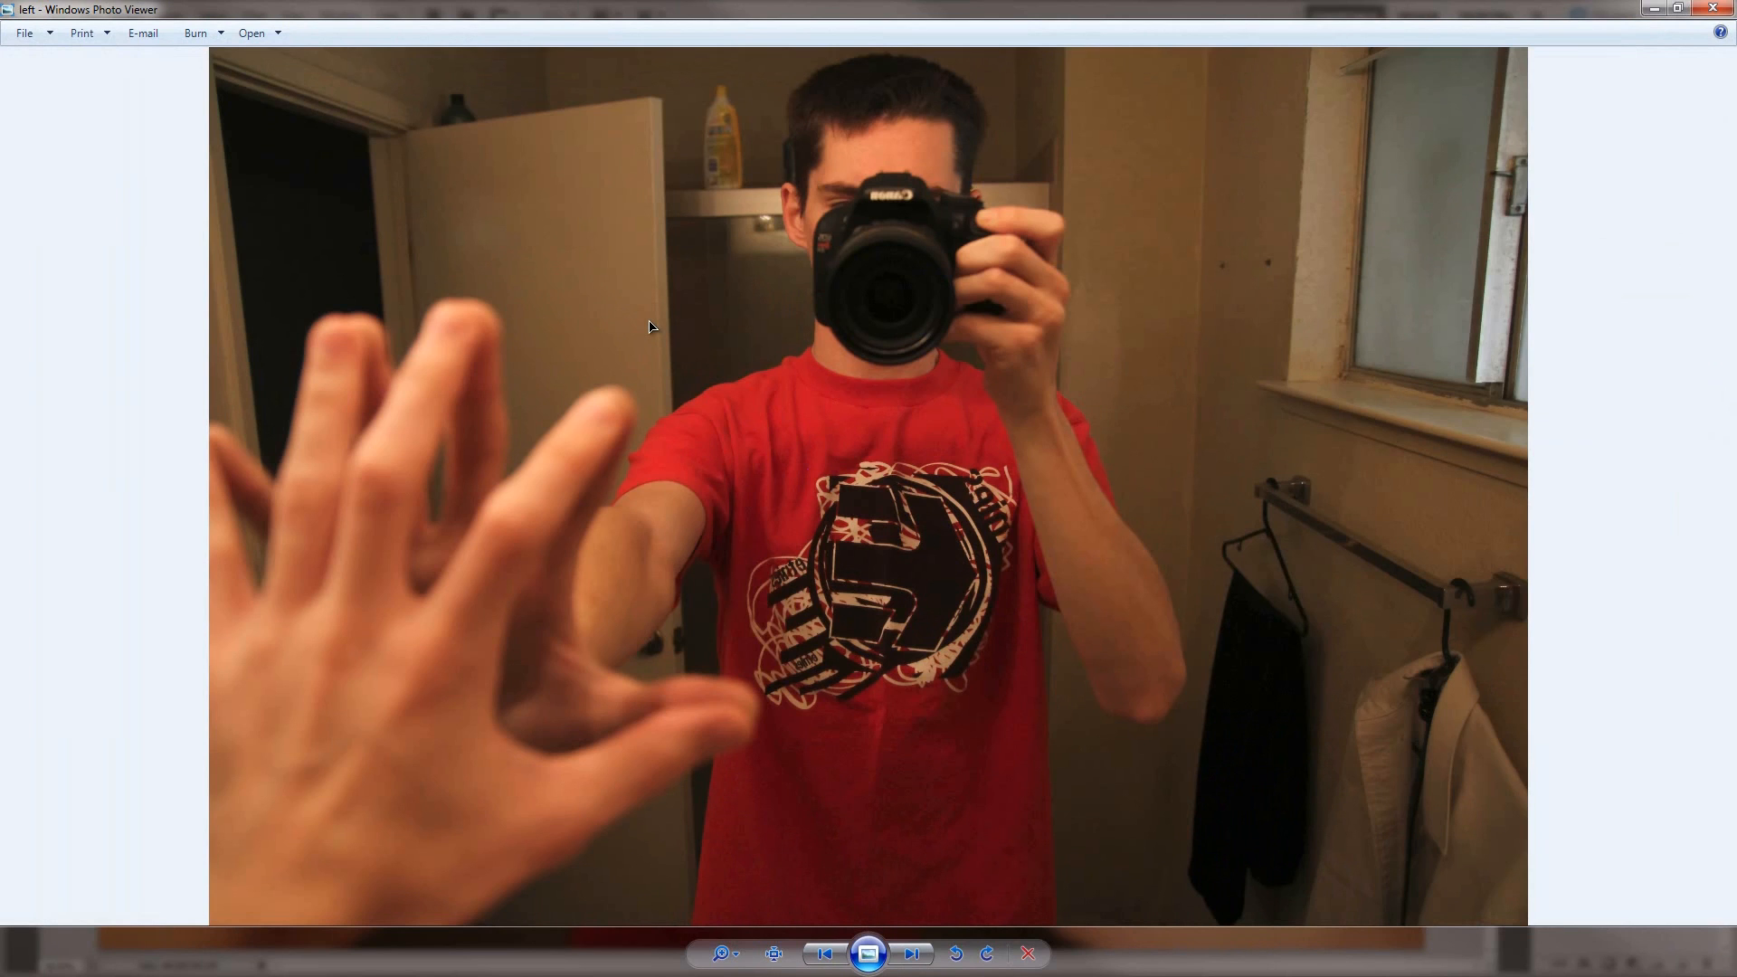
key(Right)
key(Right)
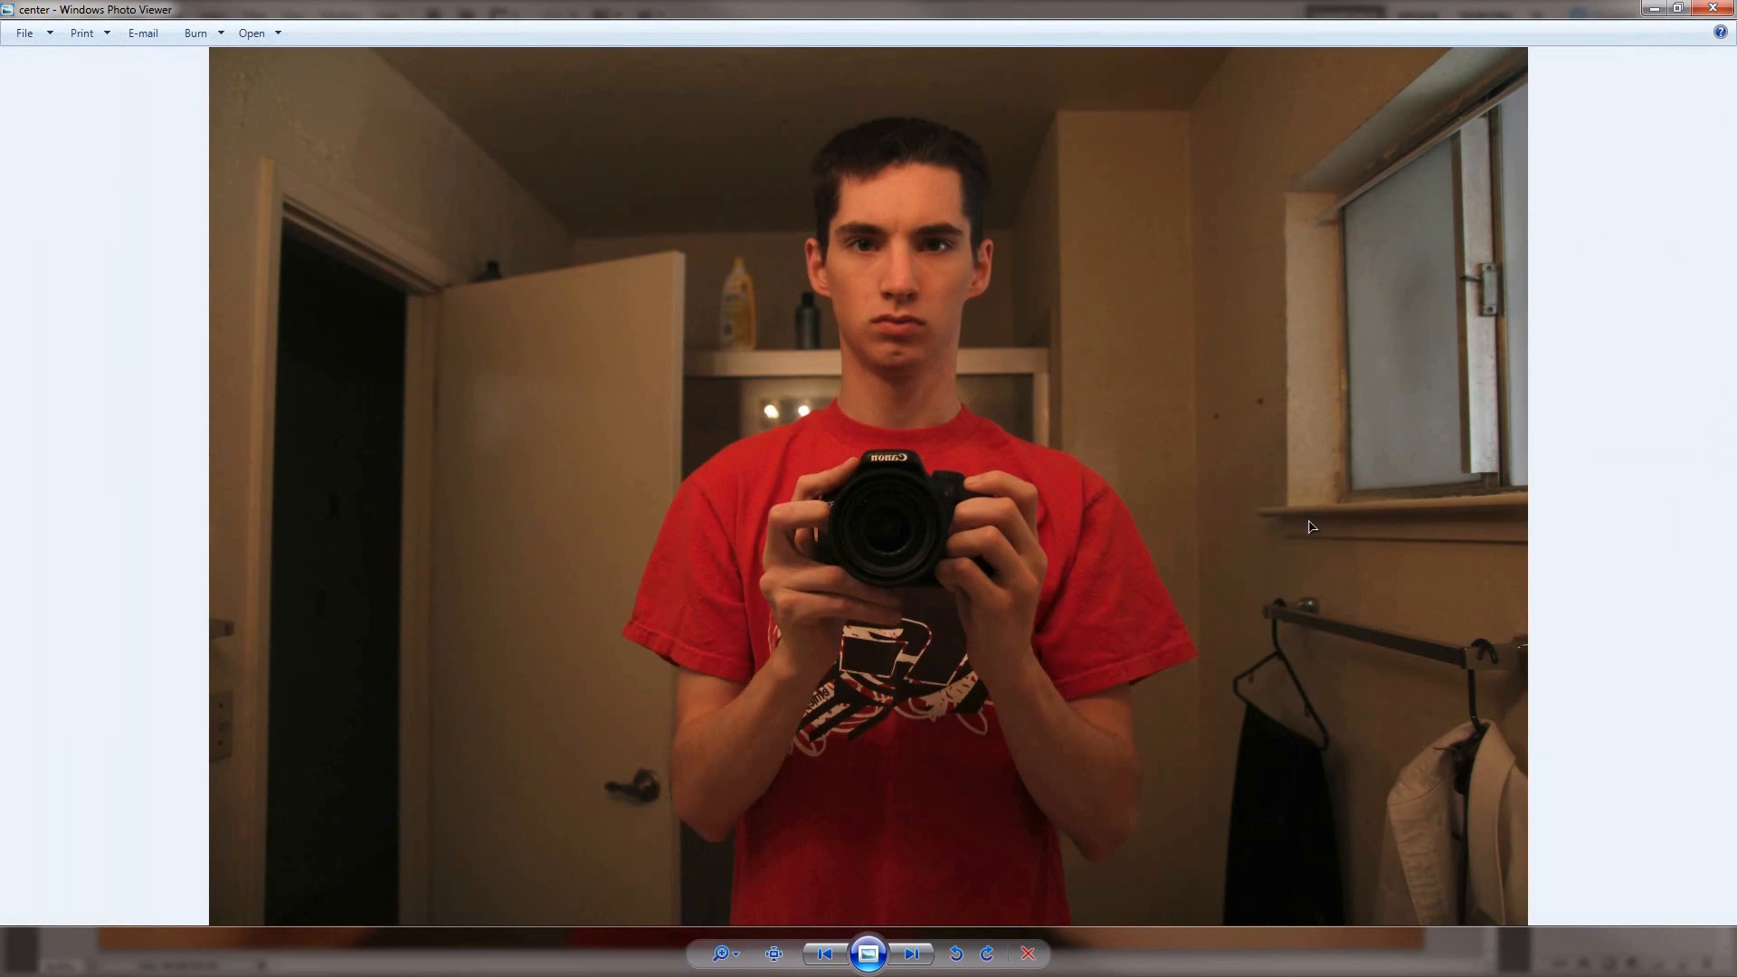
click(1712, 9)
click(1326, 194)
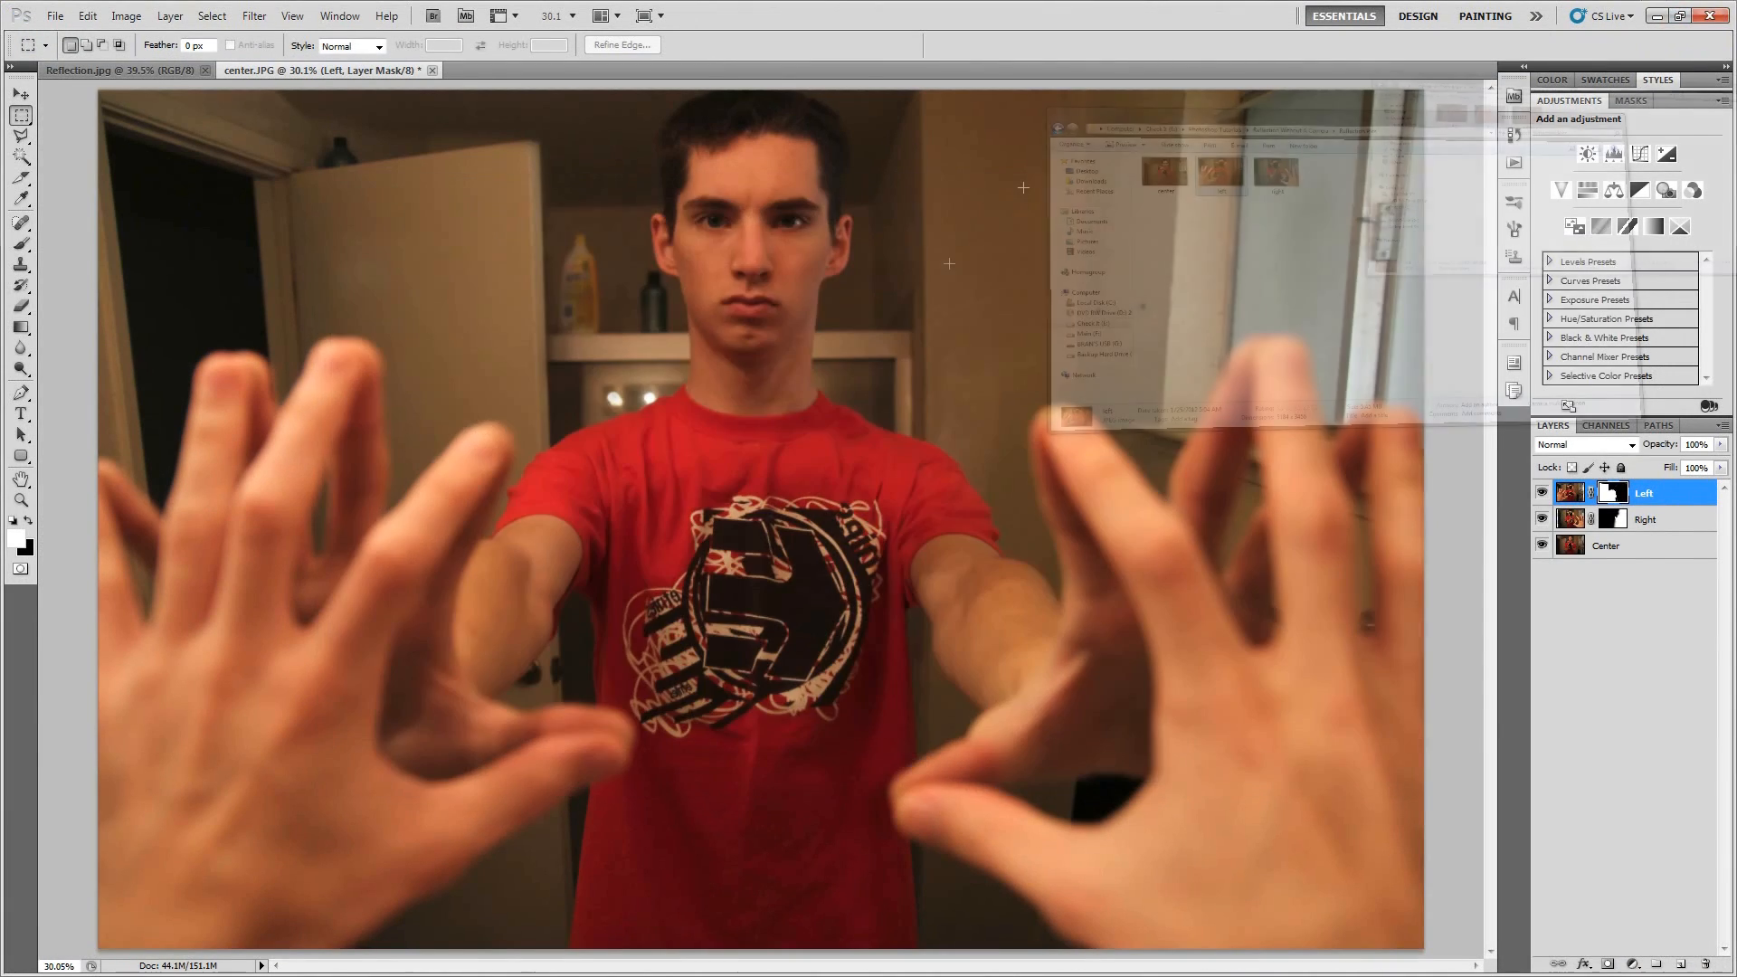